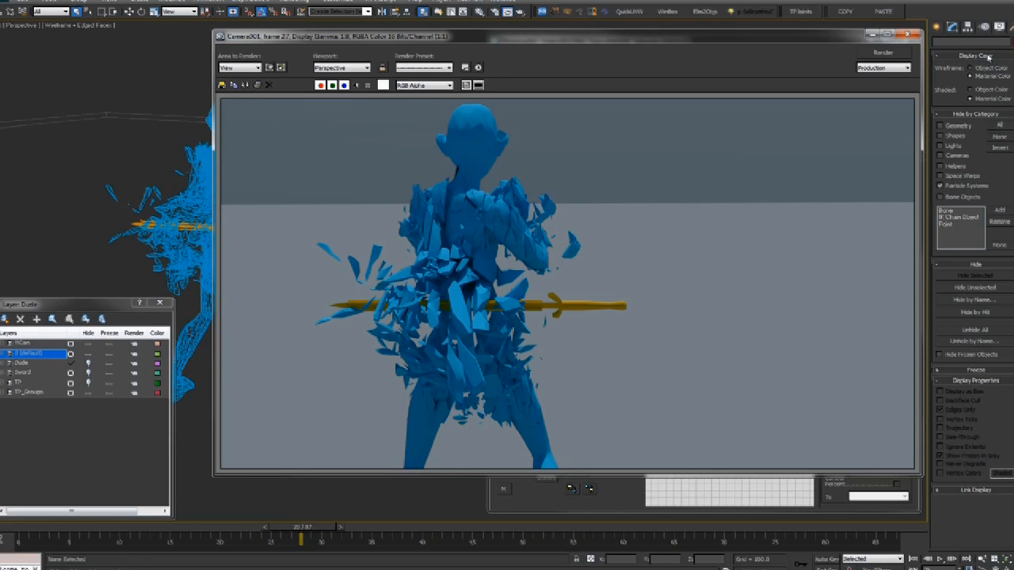
# Close the rendered frame and pan to a smooth-shaded view of the character
pyautogui.click(912, 35)
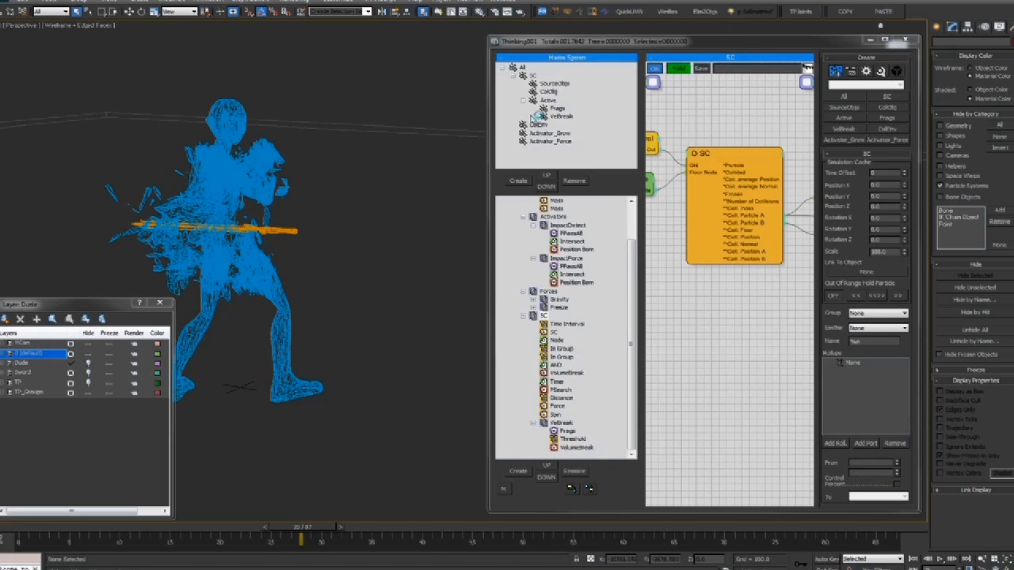
pyautogui.moveTo(326, 255)
pyautogui.mouseDown(button='middle')
pyautogui.moveTo(410, 246)
pyautogui.moveTo(378, 240)
pyautogui.moveTo(403, 255)
pyautogui.mouseUp(button='middle')
pyautogui.press('F3')
pyautogui.scroll(5, 378, 240)
pyautogui.scroll(-5, 378, 240)
pyautogui.scroll(4, 403, 256)
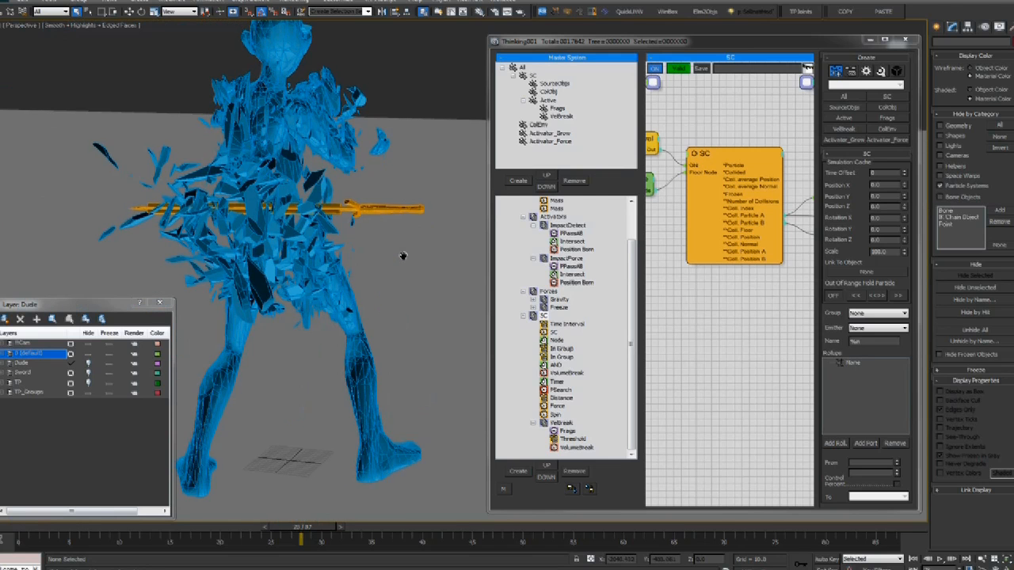
# Rewind the animation to frame 0 and bring up the Knight Shattering reference video
pyautogui.moveTo(309, 528); pyautogui.dragTo(74, 522)
pyautogui.press('Home')
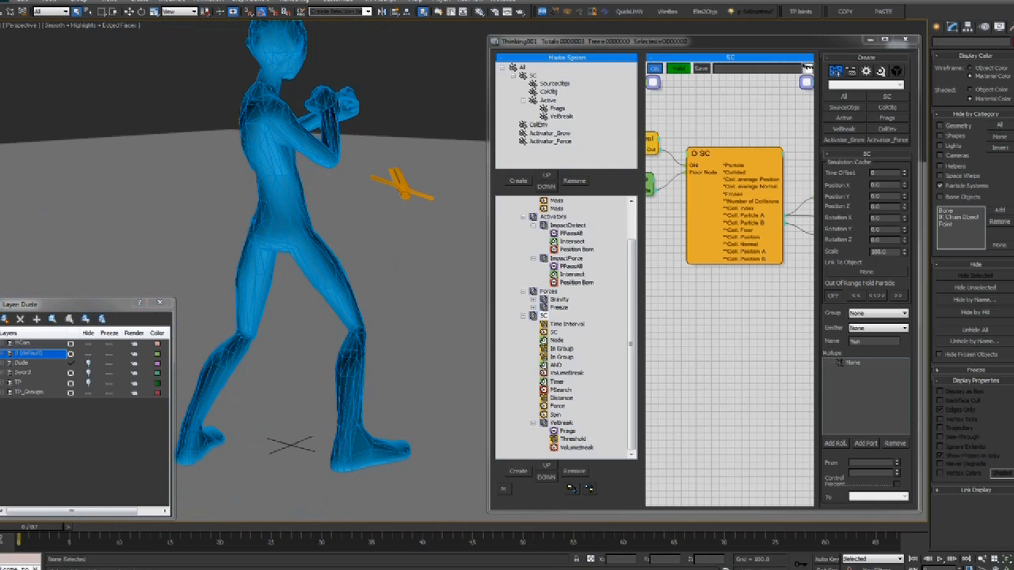
pyautogui.hotkey('alt', 'Tab')
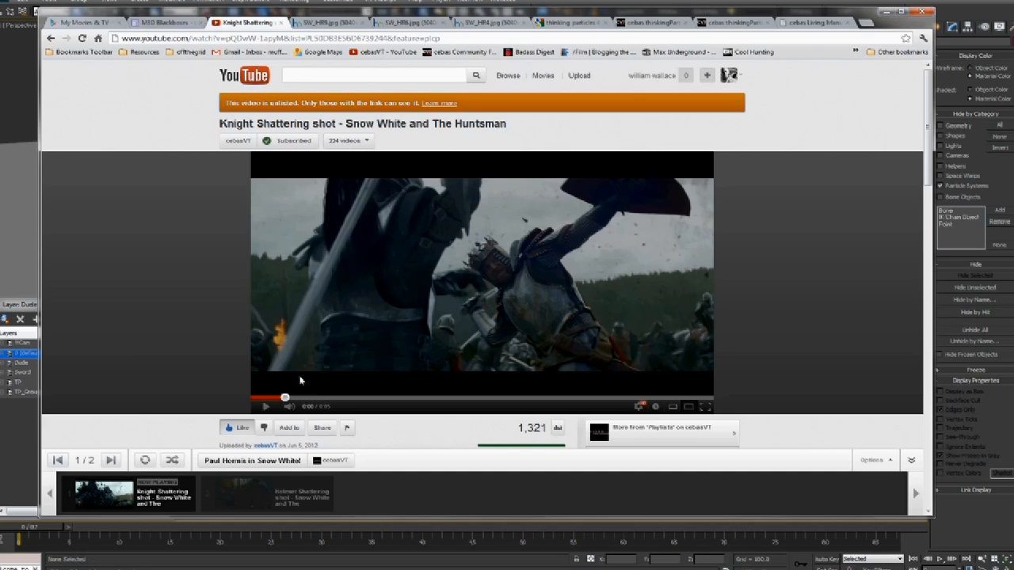
# Replay the Knight Shattering video from the start, orbit the 3ds Max figure, then open SW_HR9.jpg
pyautogui.click(266, 407)
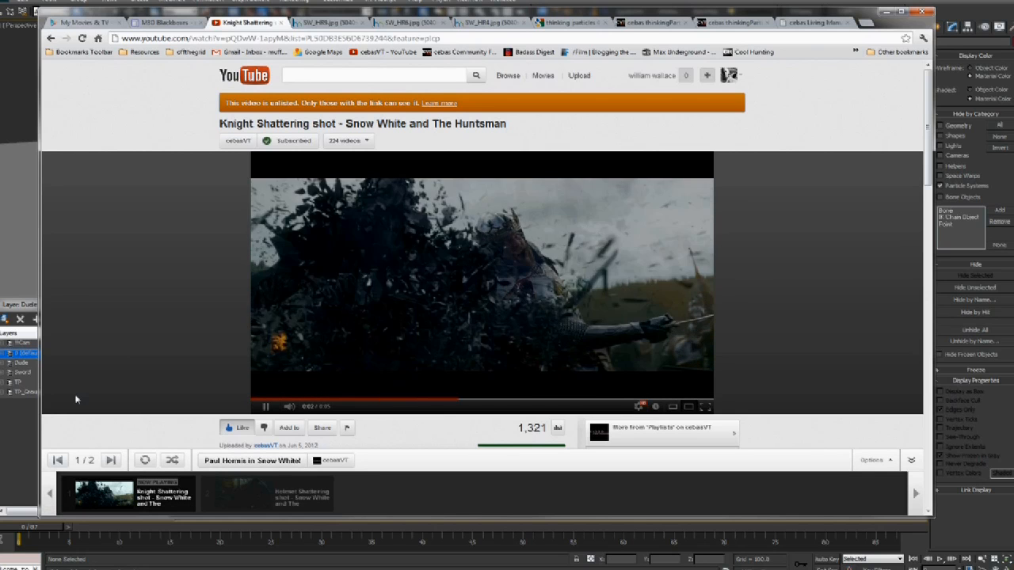
pyautogui.click(262, 399)
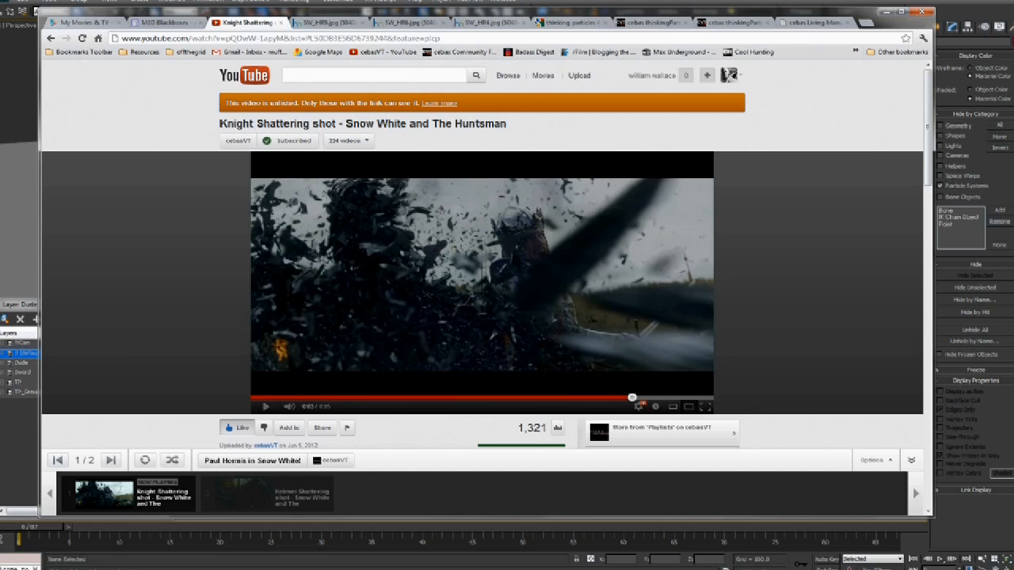
pyautogui.click(342, 3)
pyautogui.moveTo(356, 241)
pyautogui.keyDown('alt'); pyautogui.mouseDown(button='middle')
pyautogui.moveTo(310, 274)
pyautogui.moveTo(351, 251)
pyautogui.mouseUp(button='middle'); pyautogui.keyUp('alt')
pyautogui.hotkey('alt', 'Tab')
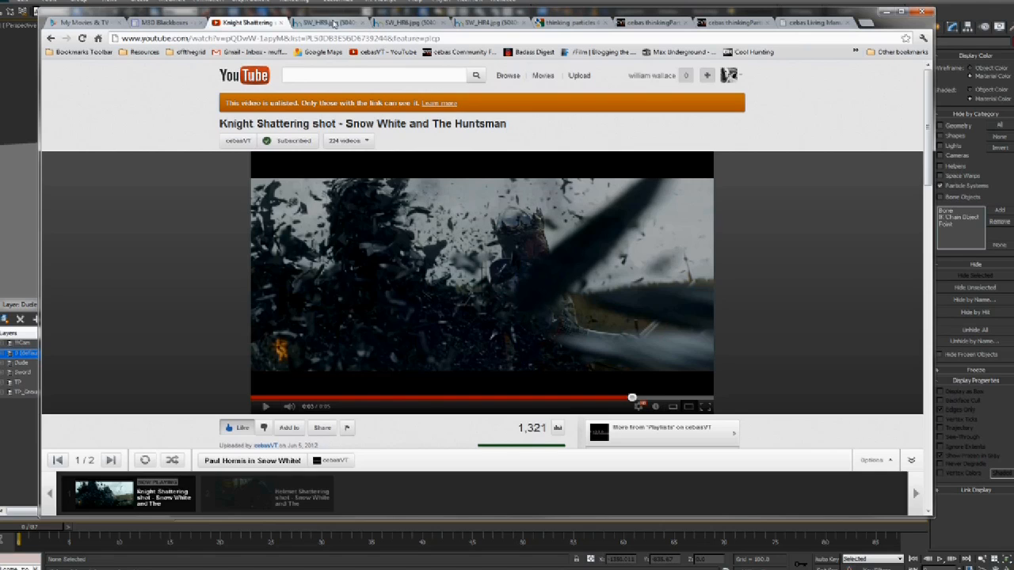
pyautogui.click(334, 25)
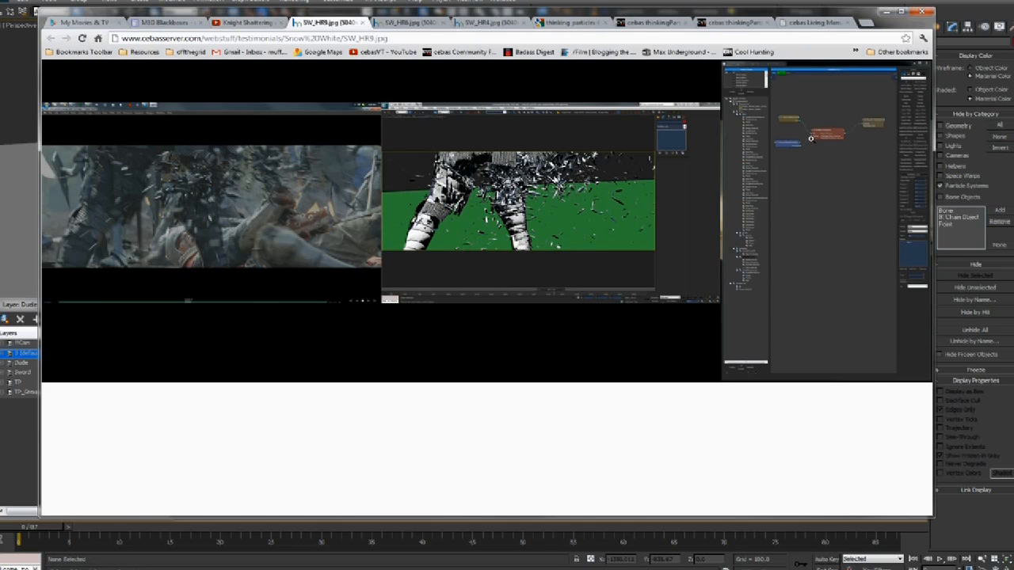
# View the SW_HR9.jpg node graph at full size and scroll across it
pyautogui.click(805, 111)
pyautogui.moveTo(683, 351); pyautogui.dragTo(325, 412, button='middle')
pyautogui.moveTo(331, 412); pyautogui.dragTo(730, 374, button='middle')
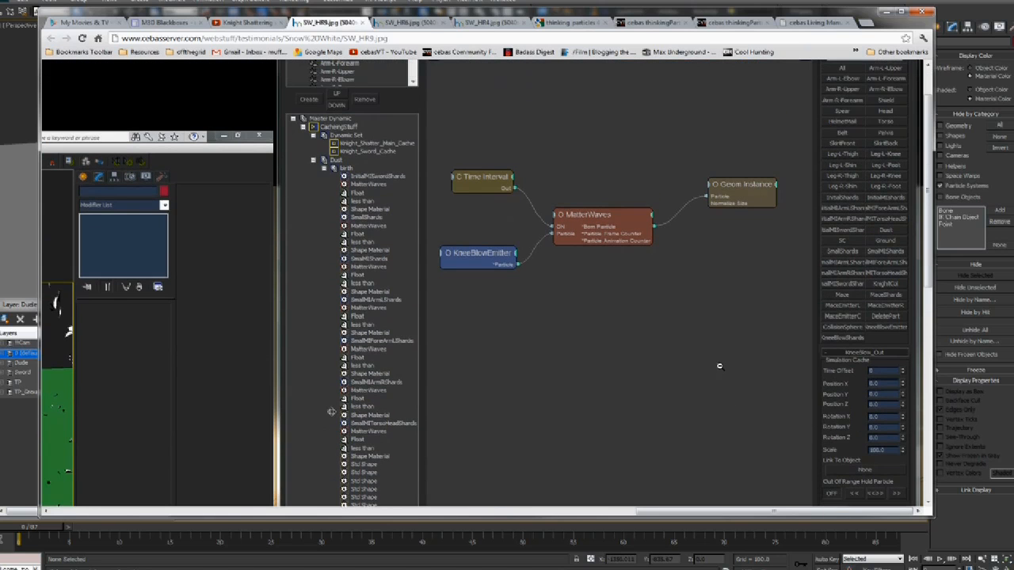
# Open SW_HR8.jpg at full size and scroll around its node graph
pyautogui.click(418, 23)
pyautogui.click(710, 216)
pyautogui.click(714, 210)
pyautogui.click(738, 202)
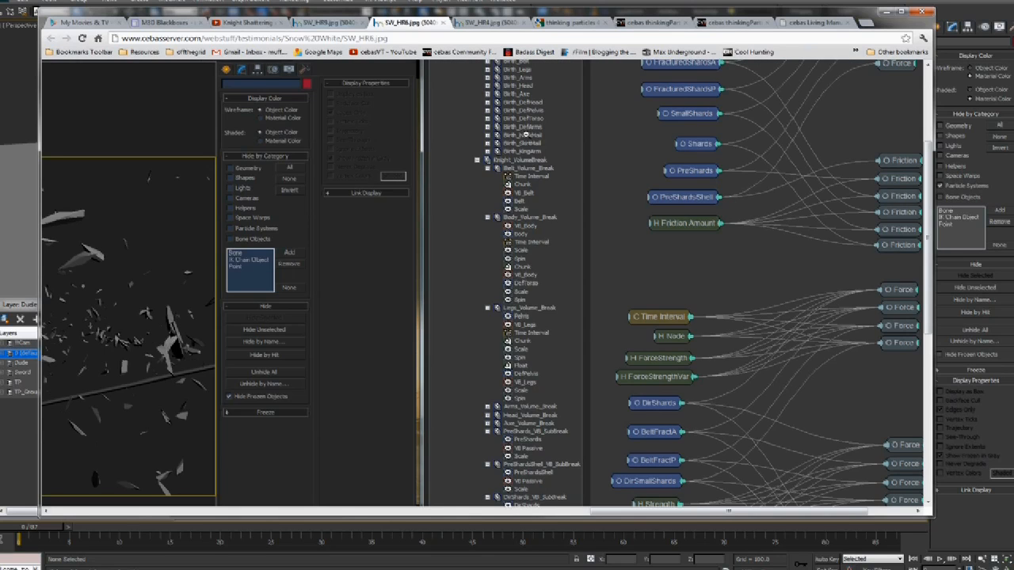
pyautogui.scroll(3, 525, 134)
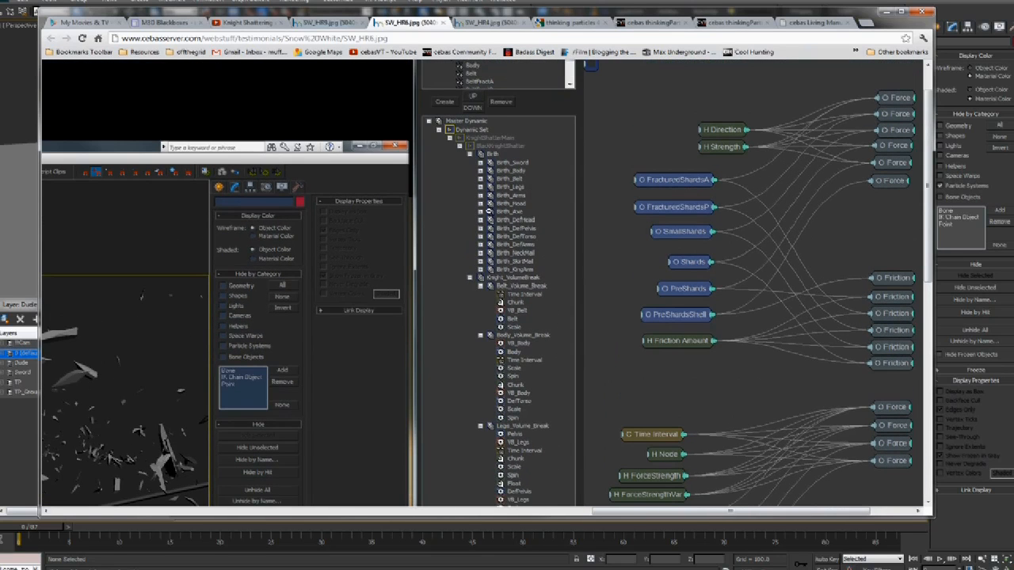
pyautogui.scroll(-4, 575, 275)
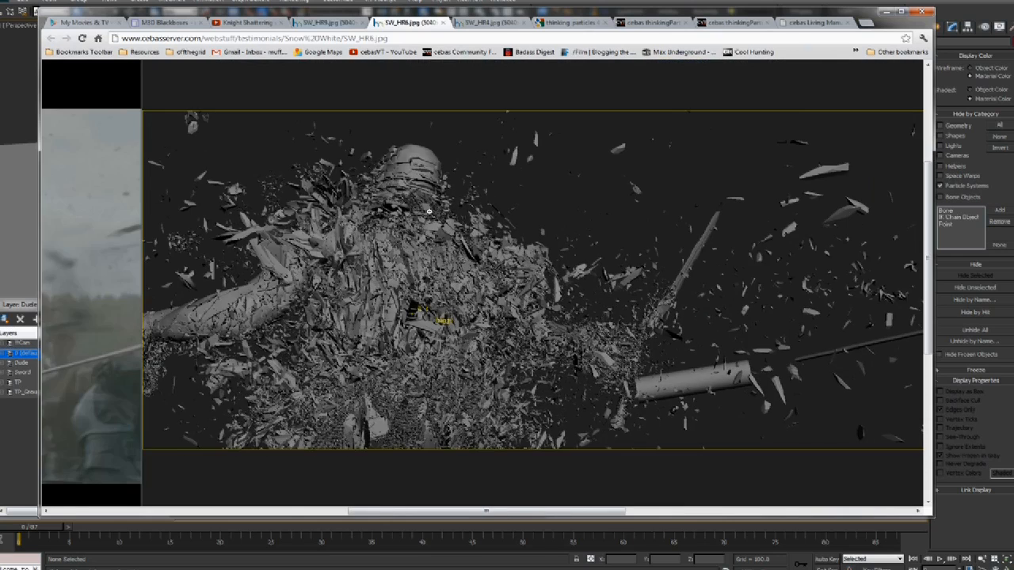
pyautogui.hscroll(2, 620, 147)
# Open SW_HR4.jpg at full size and look over its node graph
pyautogui.click(485, 24)
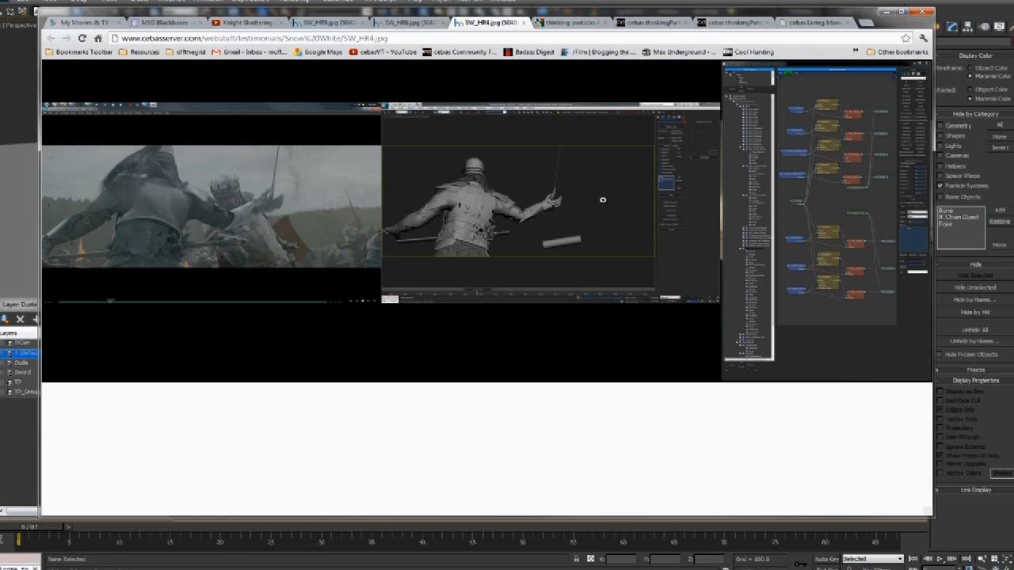
pyautogui.click(777, 189)
pyautogui.moveTo(458, 207); pyautogui.dragTo(313, 240, button='middle')
pyautogui.moveTo(416, 181)
pyautogui.mouseDown(button='middle')
pyautogui.moveTo(427, 182)
pyautogui.moveTo(418, 181)
pyautogui.mouseUp(button='middle')
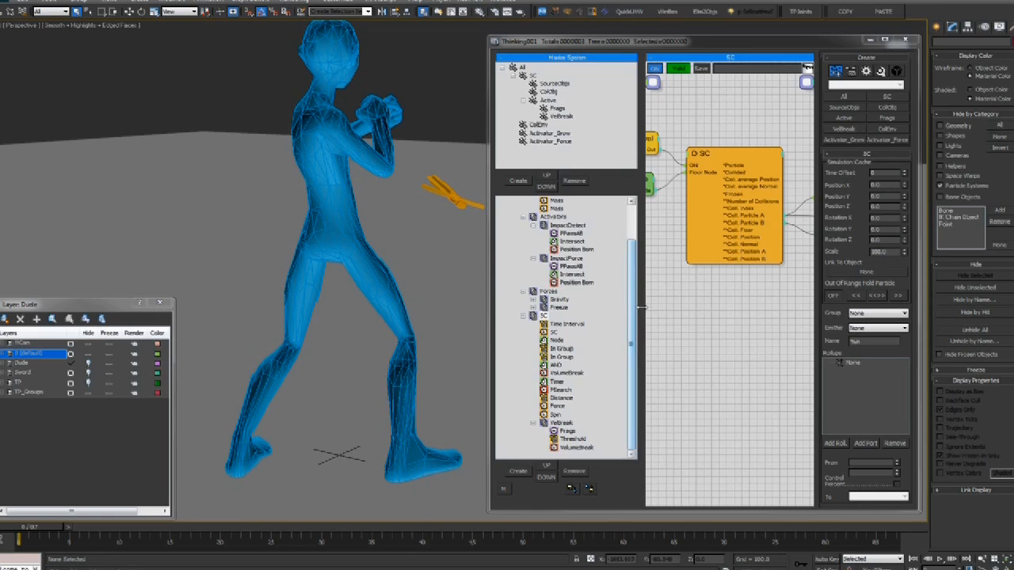
# Recheck the SW_HR4 screenshot, then play and stop the sword-strike shatter, declining to save
pyautogui.moveTo(632, 282)
pyautogui.mouseDown()
pyautogui.moveTo(633, 242)
pyautogui.moveTo(632, 278)
pyautogui.mouseUp()
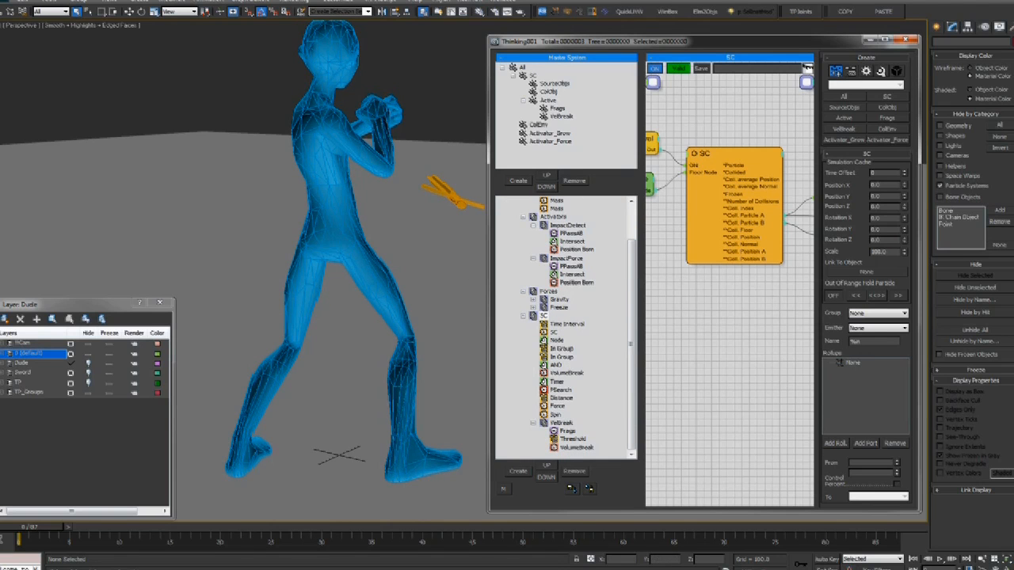
pyautogui.hotkey('alt', 'Tab')
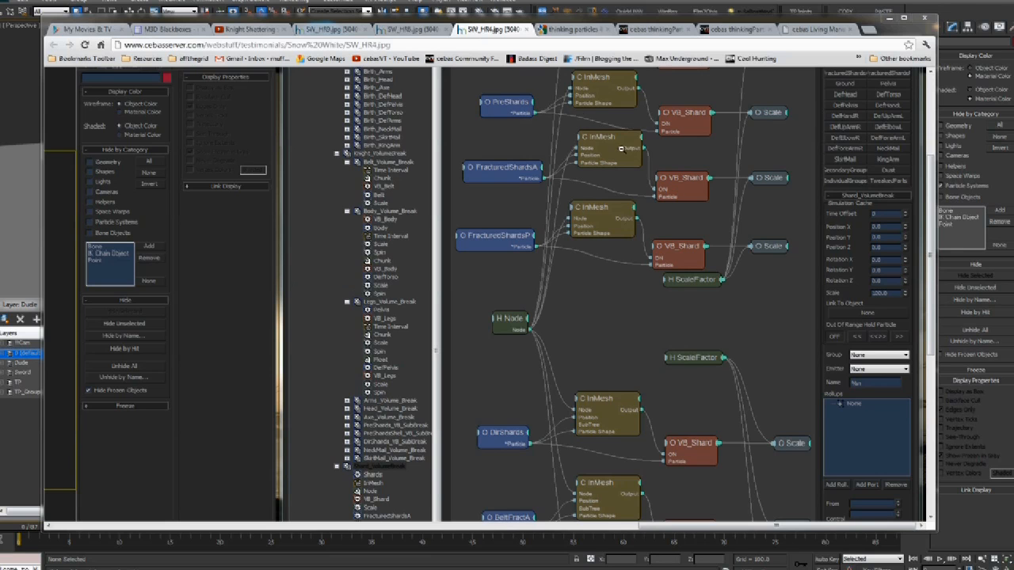
pyautogui.hotkey('alt', 'Tab')
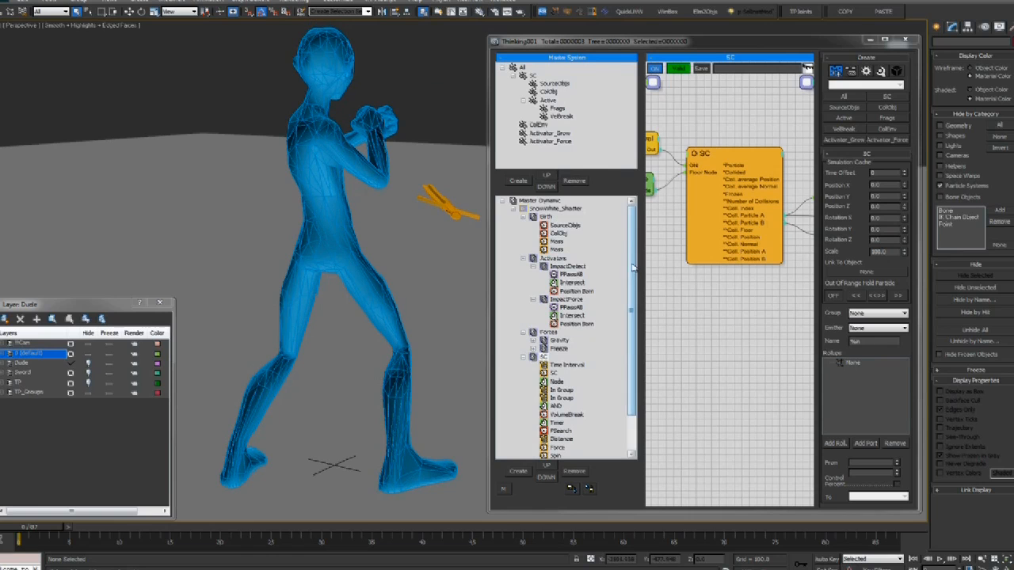
pyautogui.press('/')
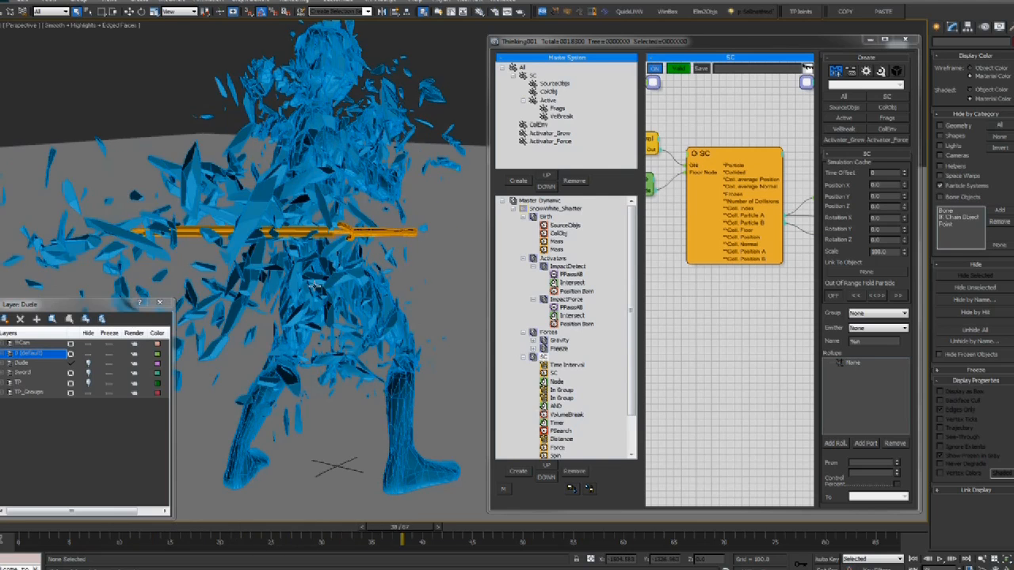
pyautogui.hotkey('ctrl', 'o')
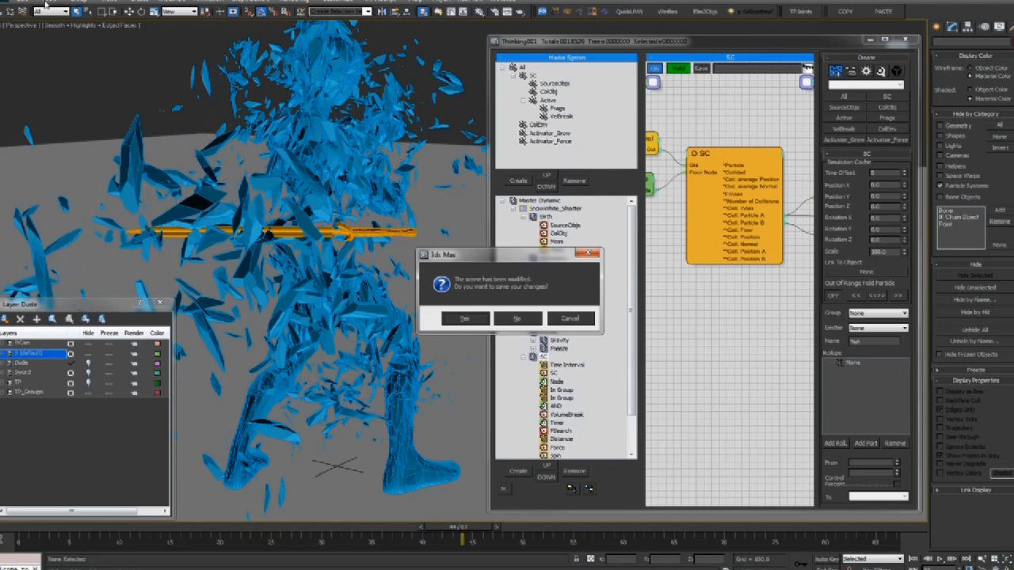
pyautogui.press('Escape')
# Watch a grabbed-viewport preview animation, scrub back to the start, and switch to the other scene
pyautogui.click(47, 3)
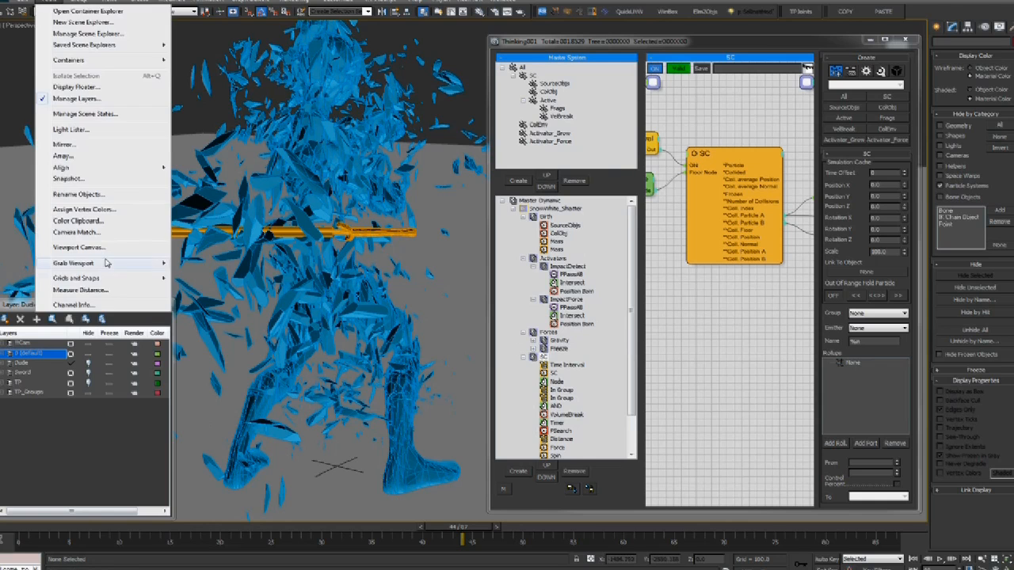
pyautogui.click(202, 290)
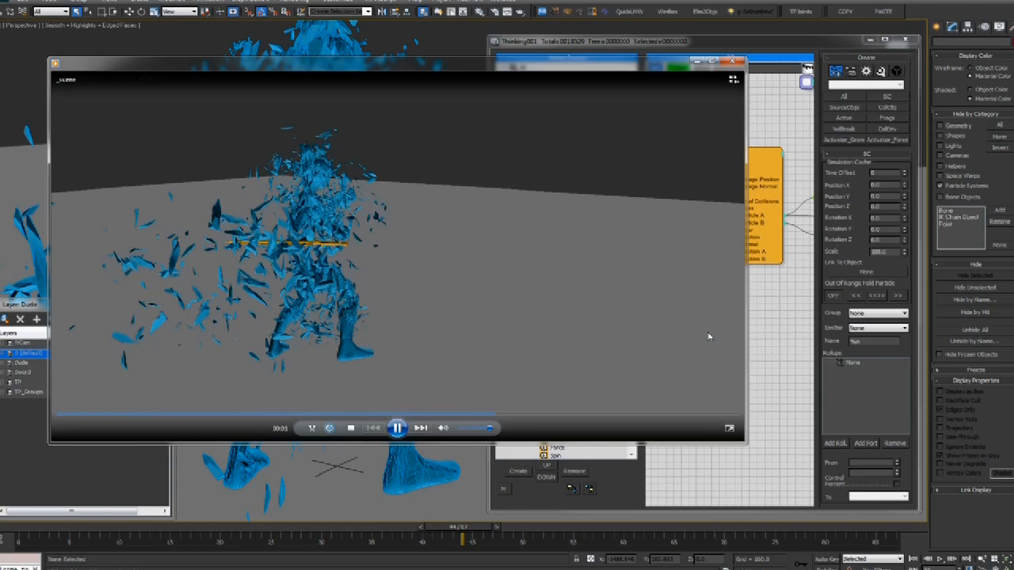
pyautogui.click(733, 62)
pyautogui.moveTo(117, 529); pyautogui.dragTo(156, 530)
pyautogui.moveTo(115, 569)
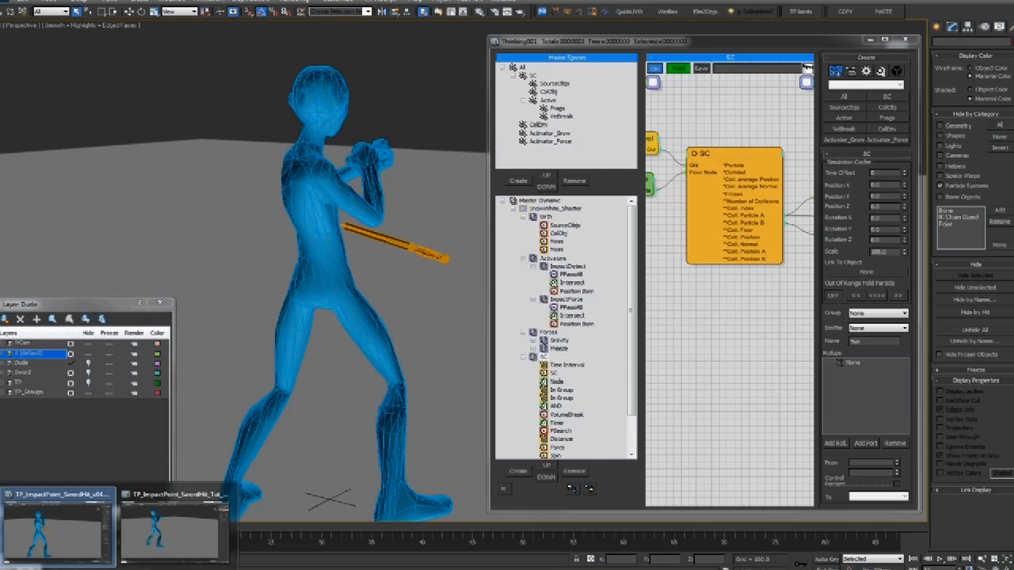
pyautogui.click(197, 527)
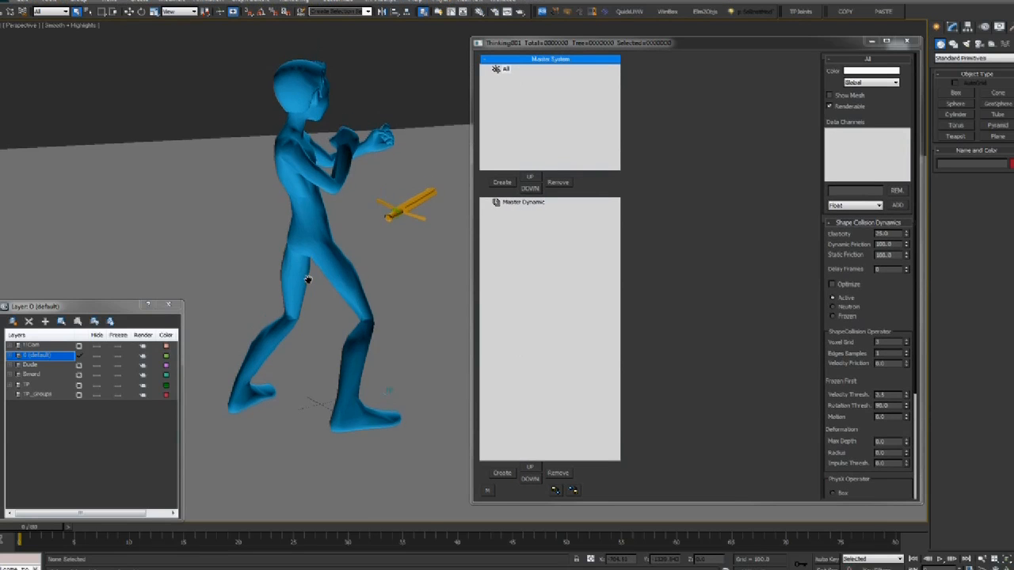
# Zoom and orbit to a side-on view of the intact character
pyautogui.scroll(5, 317, 278)
pyautogui.keyDown('alt'); pyautogui.moveTo(336, 278); pyautogui.dragTo(310, 204, button='middle'); pyautogui.keyUp('alt')
pyautogui.scroll(-5, 337, 330)
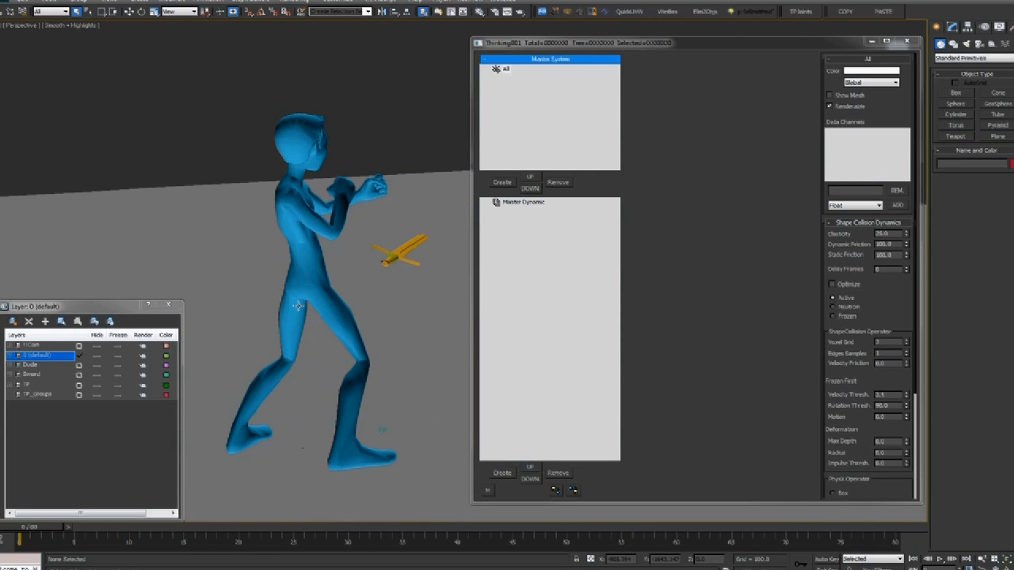
pyautogui.moveTo(298, 307); pyautogui.dragTo(303, 322, button='middle')
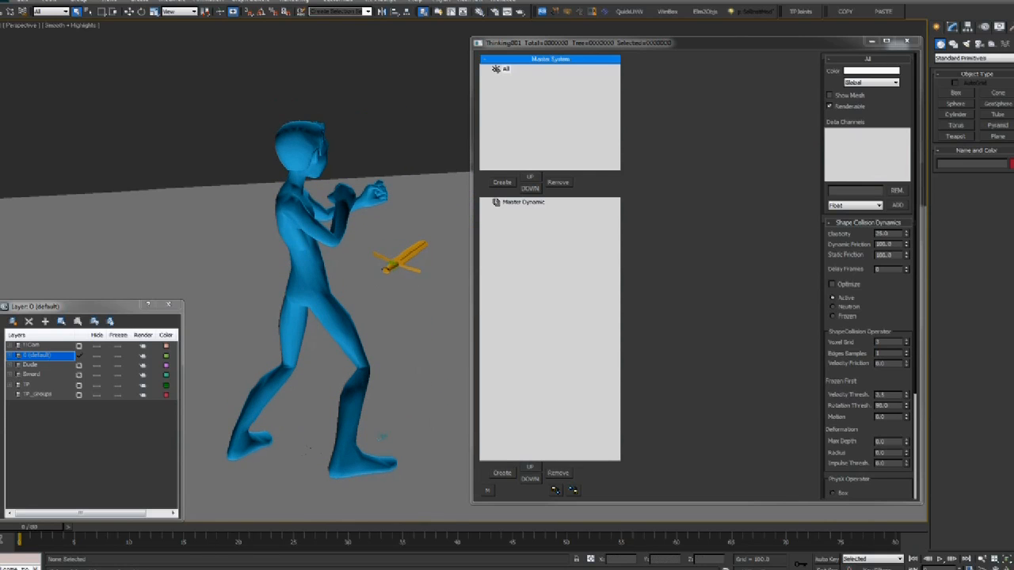
# Check the SW_HR4 node-graph screenshot, then bring up the free 3D man model page
pyautogui.hotkey('alt', 'Tab')
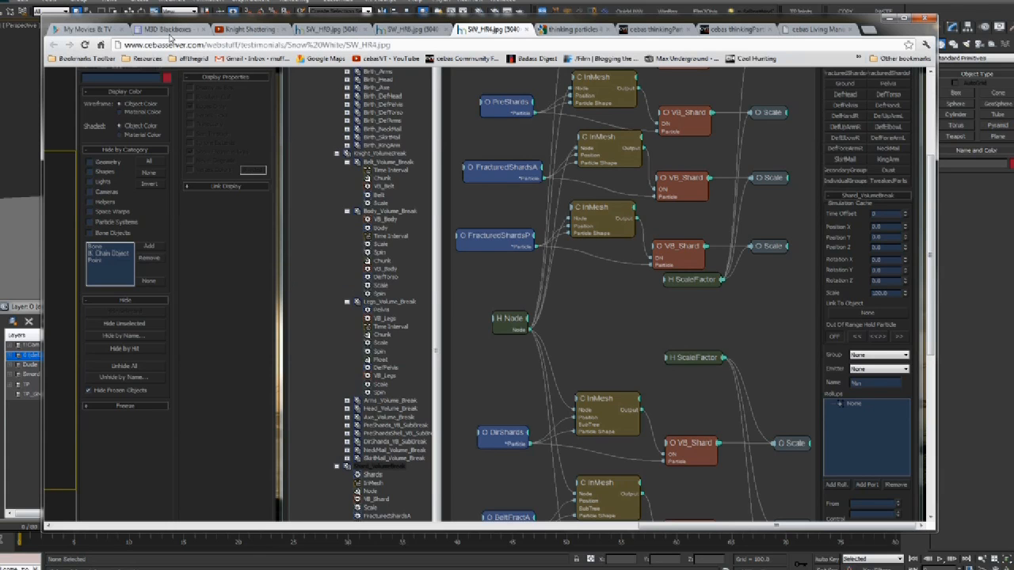
pyautogui.moveTo(161, 22); pyautogui.dragTo(154, 23)
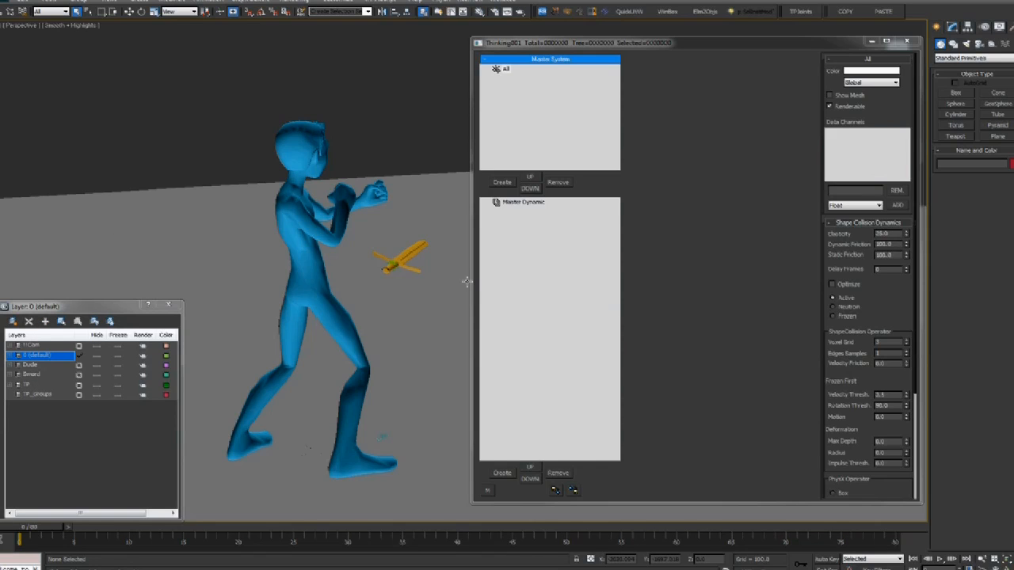
pyautogui.hotkey('alt', 'Tab')
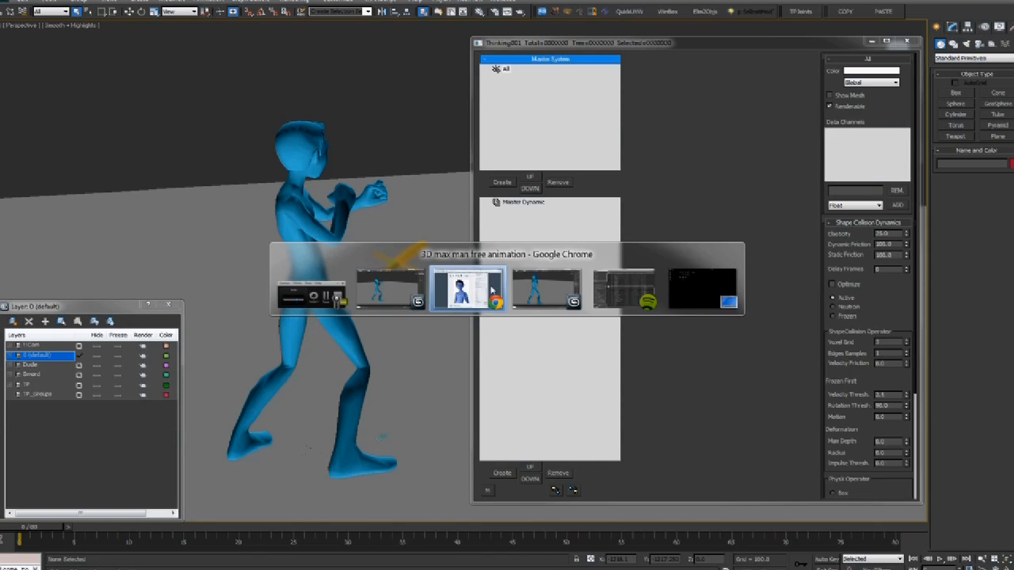
# Browse the freebie man previews to the multi-pose group image, then orbit the character and toggle shading
pyautogui.scroll(2, 252, 154)
pyautogui.moveTo(228, 110); pyautogui.dragTo(308, 109)
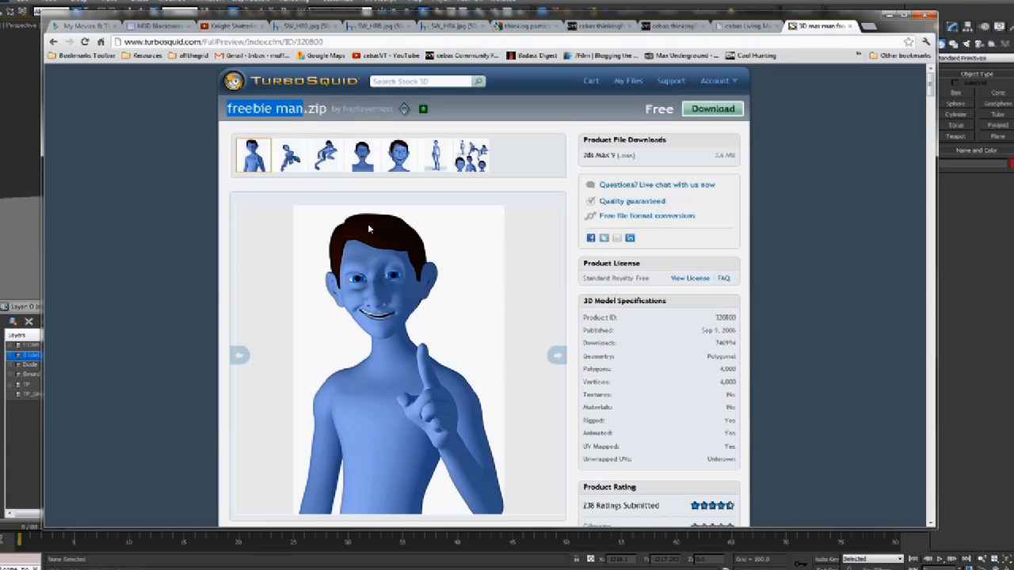
pyautogui.click(326, 154)
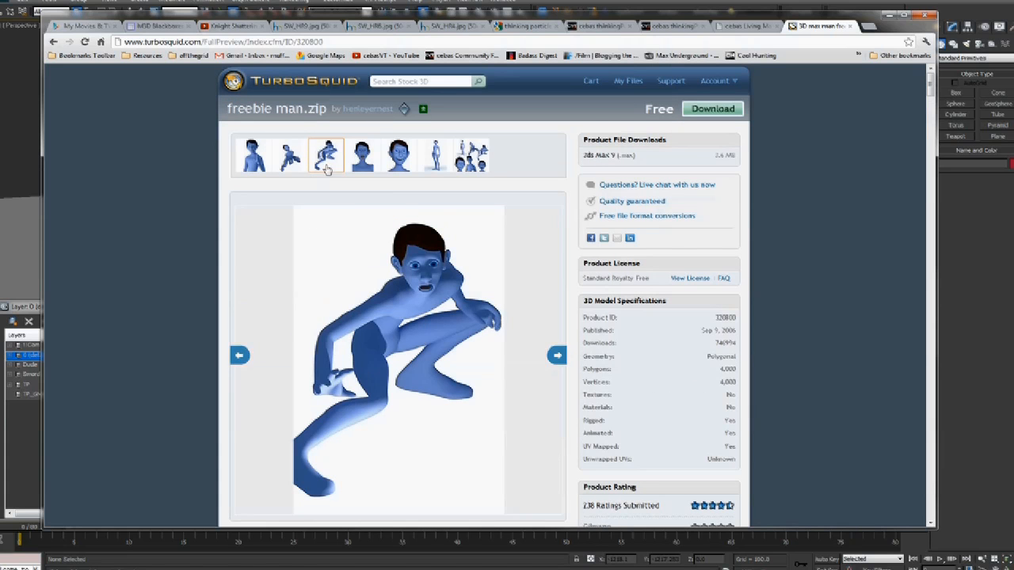
pyautogui.click(436, 156)
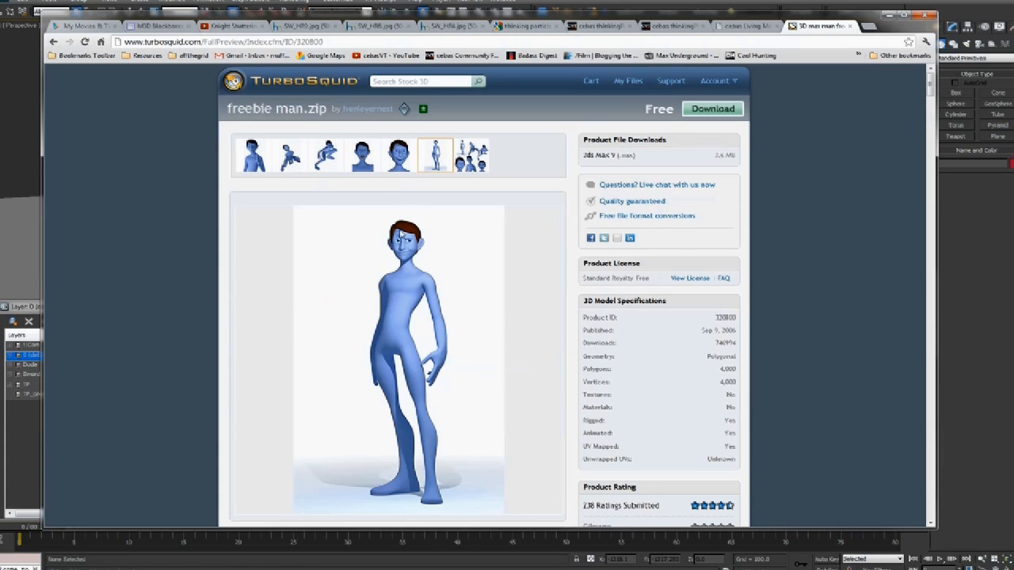
pyautogui.scroll(-1, 351, 269)
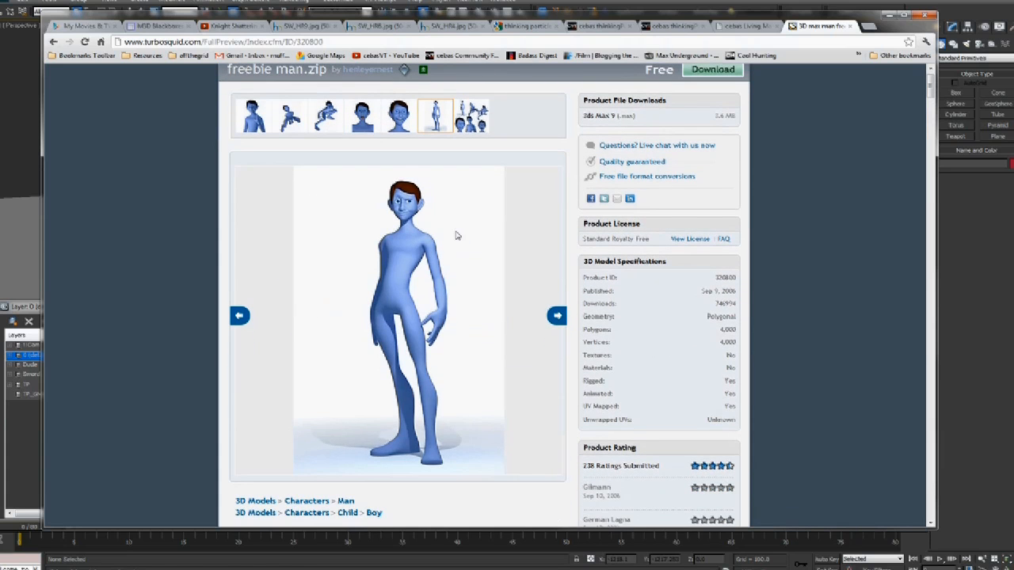
pyautogui.click(472, 116)
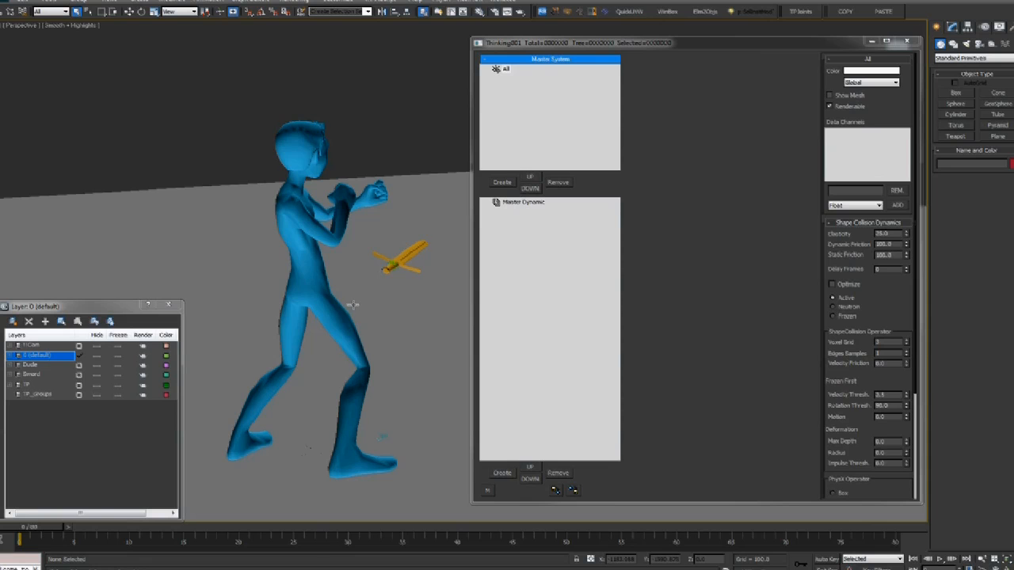
pyautogui.moveTo(352, 305)
pyautogui.keyDown('alt'); pyautogui.mouseDown(button='middle')
pyautogui.moveTo(244, 310)
pyautogui.moveTo(274, 310)
pyautogui.moveTo(289, 327)
pyautogui.moveTo(269, 333)
pyautogui.moveTo(357, 324)
pyautogui.moveTo(389, 289)
pyautogui.moveTo(369, 231)
pyautogui.moveTo(394, 227)
pyautogui.moveTo(396, 236)
pyautogui.mouseUp(button='middle'); pyautogui.keyUp('alt')
pyautogui.press('F3')
pyautogui.press('F3')
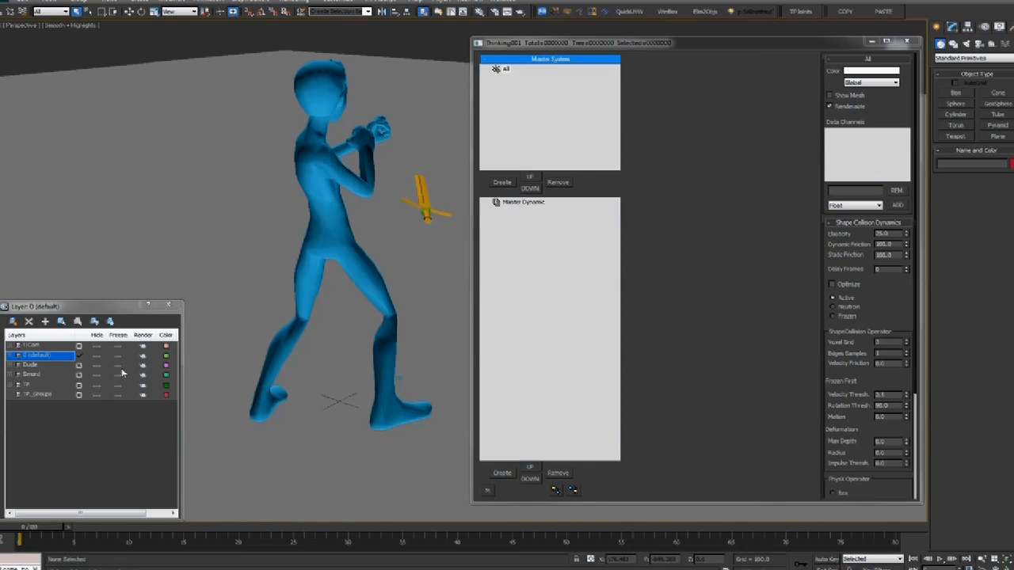
# Hide the Dude character and unhide and select the pink Cylinder001
pyautogui.click(319, 214)
pyautogui.press('Delete')
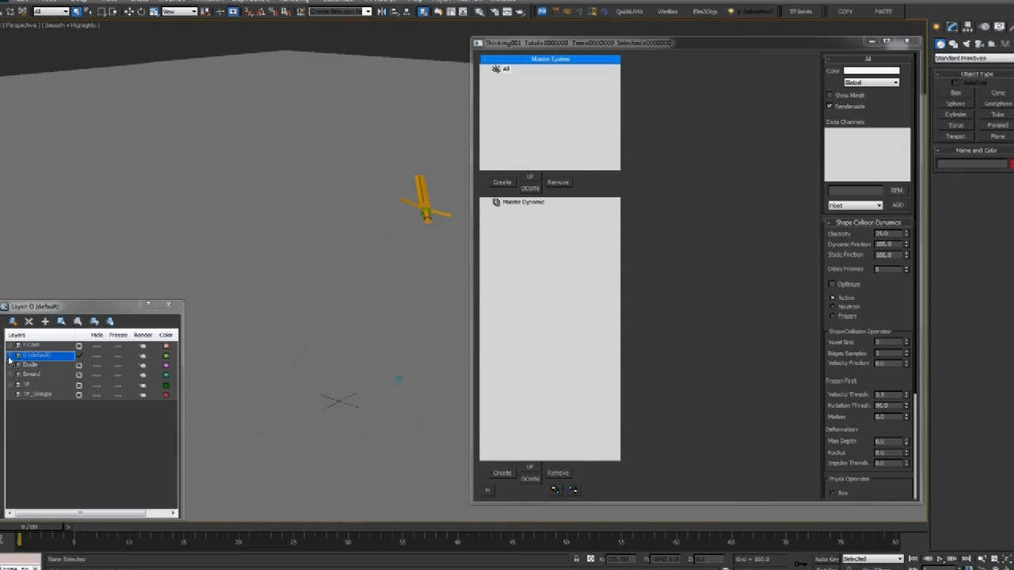
pyautogui.click(9, 357)
pyautogui.click(98, 377)
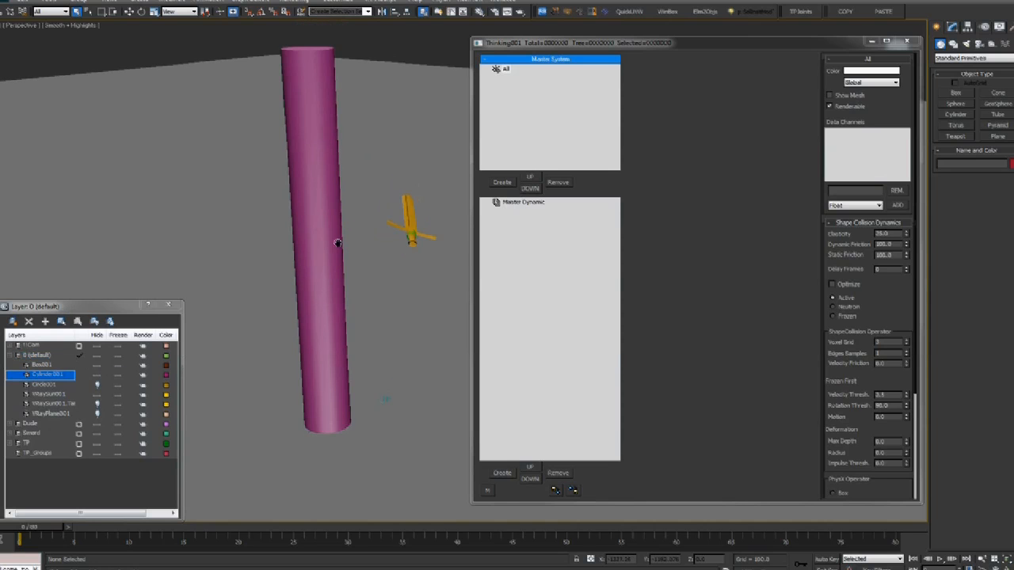
pyautogui.click(317, 192)
pyautogui.keyDown('alt'); pyautogui.moveTo(319, 193); pyautogui.dragTo(364, 229, button='middle'); pyautogui.keyUp('alt')
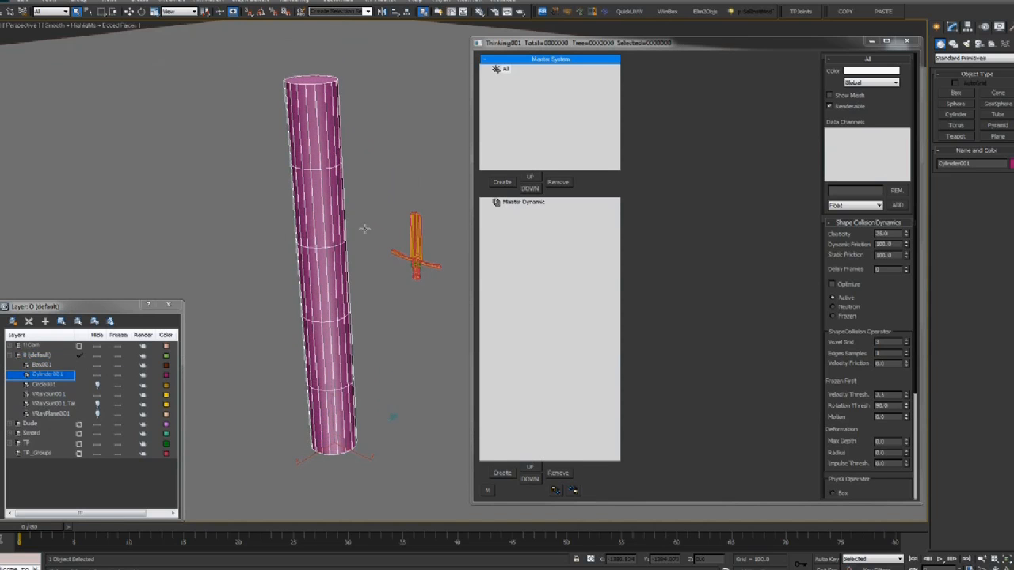
# Create new particle groups under all and name them SC and Object
pyautogui.click(498, 188)
pyautogui.click(497, 188)
pyautogui.click(505, 77)
pyautogui.click(497, 78)
pyautogui.click(519, 77)
pyautogui.write('SC')
pyautogui.click(531, 85)
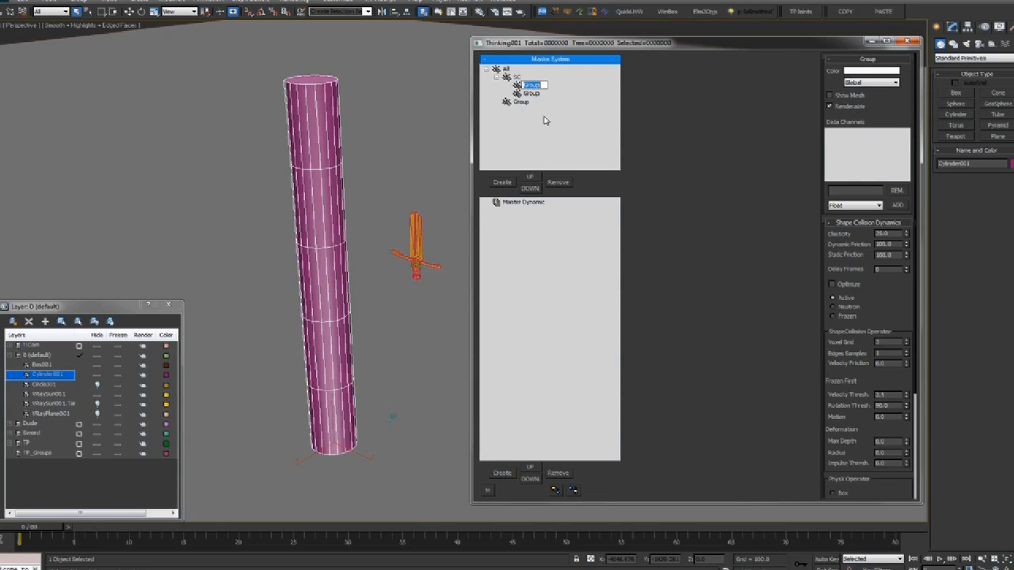
pyautogui.write('Object')
pyautogui.press('Return')
# Name the remaining groups Active, Frags and ColObj, adding one more group
pyautogui.click(533, 94)
pyautogui.click(533, 95)
pyautogui.write('Active')
pyautogui.press('Return')
pyautogui.click(502, 182)
pyautogui.click(542, 102)
pyautogui.click(542, 103)
pyautogui.write('Pr')
pyautogui.write('ags')
pyautogui.press('Return')
pyautogui.click(528, 111)
pyautogui.click(525, 117)
pyautogui.write('Col')
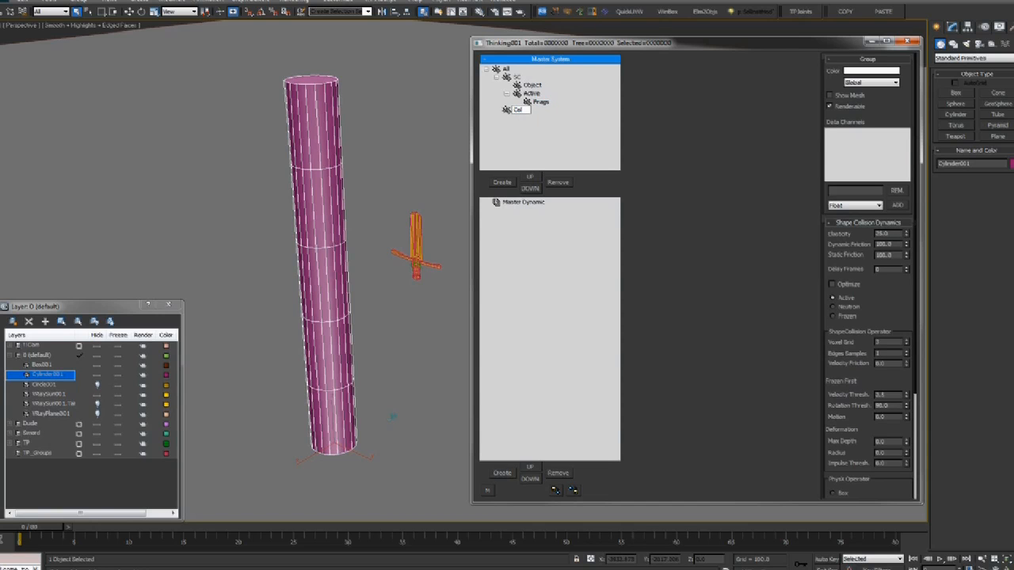
pyautogui.press('Return')
# Preview the sword swinging across the cylinder, return to frame 0, and add three dynamic sets
pyautogui.moveTo(423, 255); pyautogui.dragTo(397, 277, button='middle')
pyautogui.click(403, 236)
pyautogui.moveTo(31, 527); pyautogui.dragTo(87, 537)
pyautogui.press('/')
pyautogui.moveTo(255, 349); pyautogui.dragTo(254, 349, button='middle')
pyautogui.press('/')
pyautogui.click(48, 529)
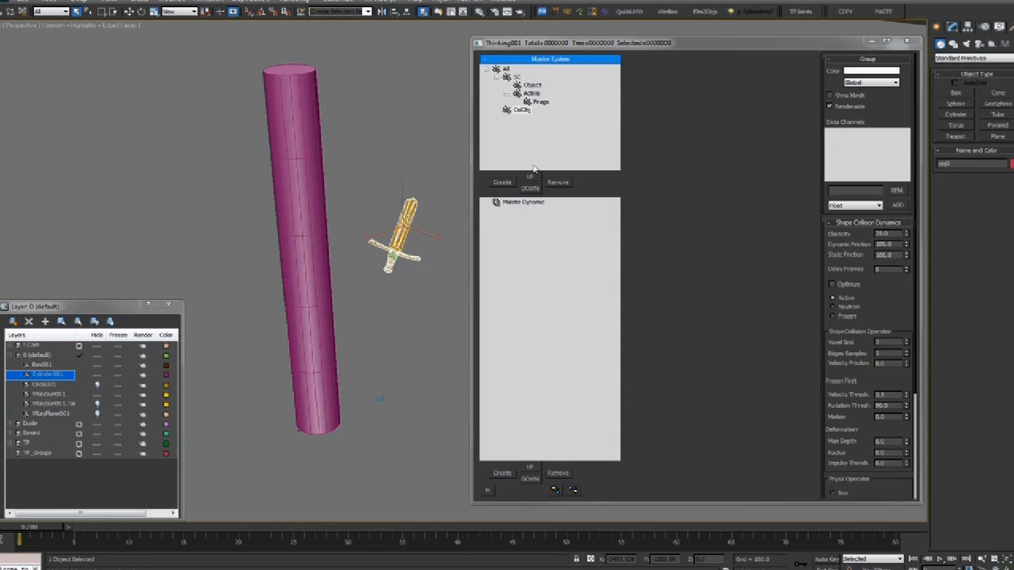
pyautogui.click(502, 473)
# Nest the dynamic sets under the first and name it AwesomeSnowWhiteEffect
pyautogui.moveTo(511, 219); pyautogui.dragTo(509, 211)
pyautogui.click(498, 211)
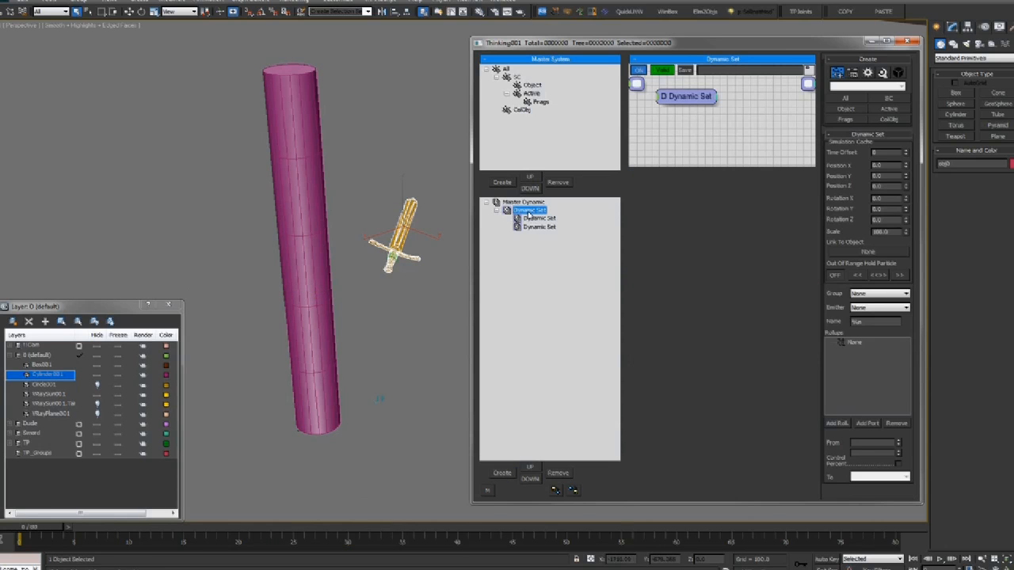
pyautogui.click(528, 211)
pyautogui.write('AwesomeSnowWhiteEffect')
pyautogui.press('Return')
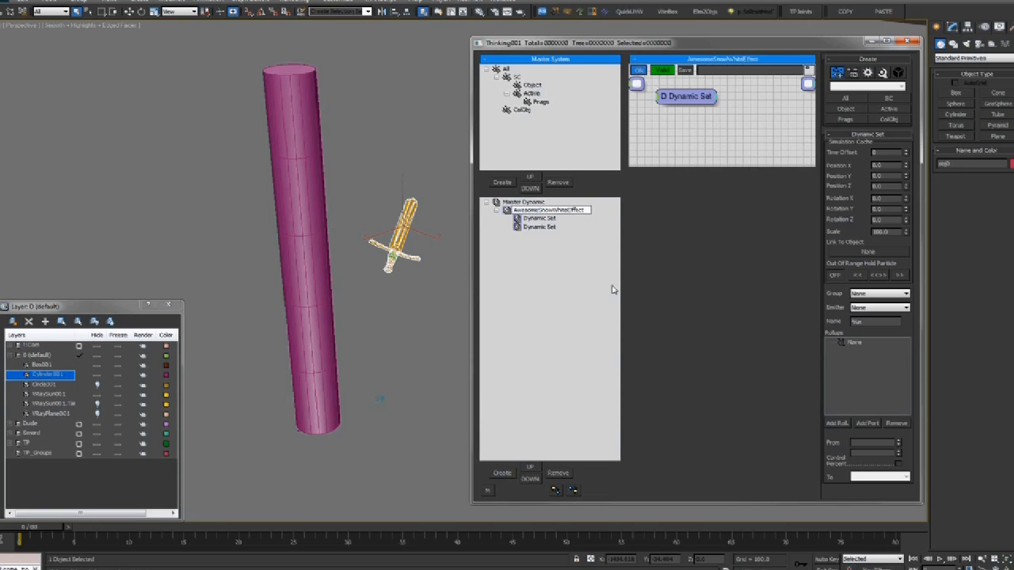
# Rename the first two child sets Birth and Activators
pyautogui.click(537, 218)
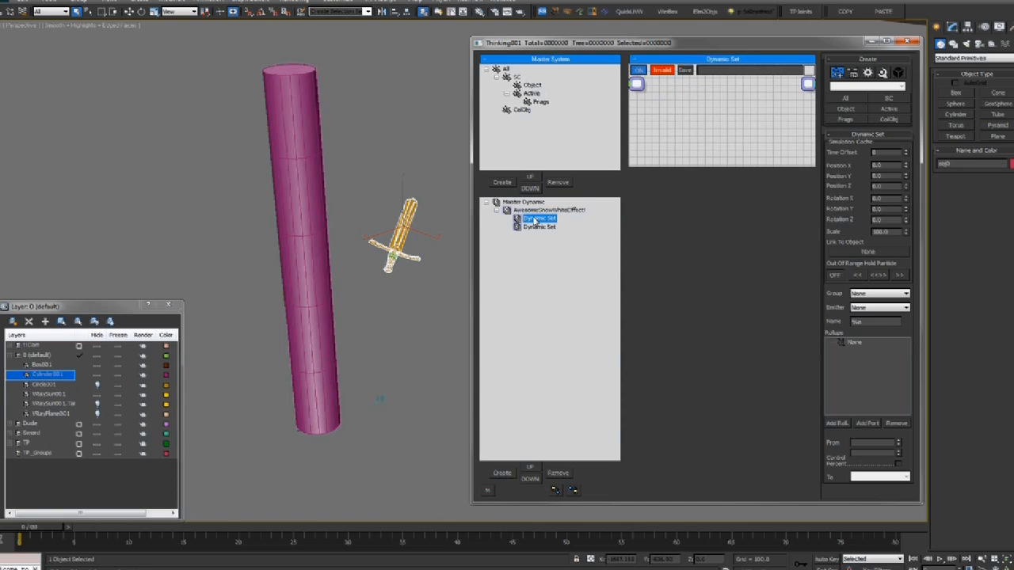
pyautogui.press('F2')
pyautogui.write('Birth')
pyautogui.press('Return')
pyautogui.press('F2')
pyautogui.write('Birth')
pyautogui.press('Return')
pyautogui.click(534, 227)
pyautogui.press('F2')
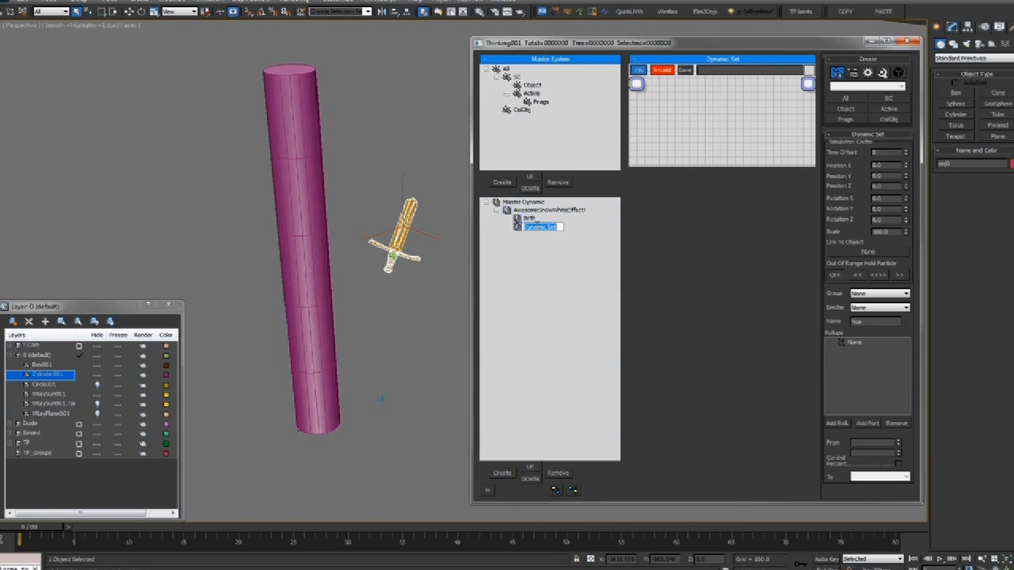
pyautogui.write('Activators')
pyautogui.press('Return')
# Add two more sets named Gravity and SC, then enlarge the node graph area
pyautogui.click(515, 211)
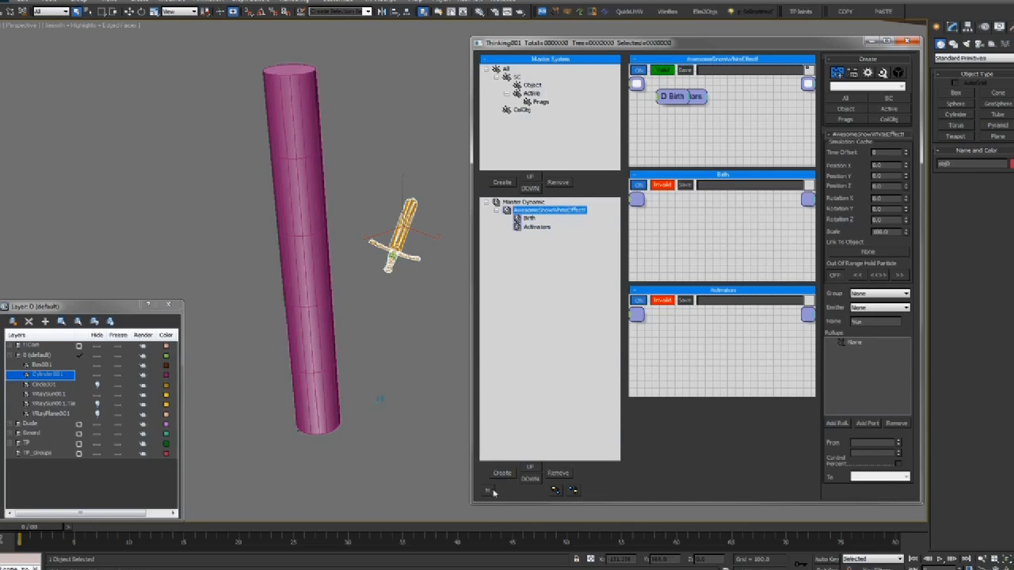
pyautogui.click(504, 475)
pyautogui.click(504, 473)
pyautogui.click(535, 236)
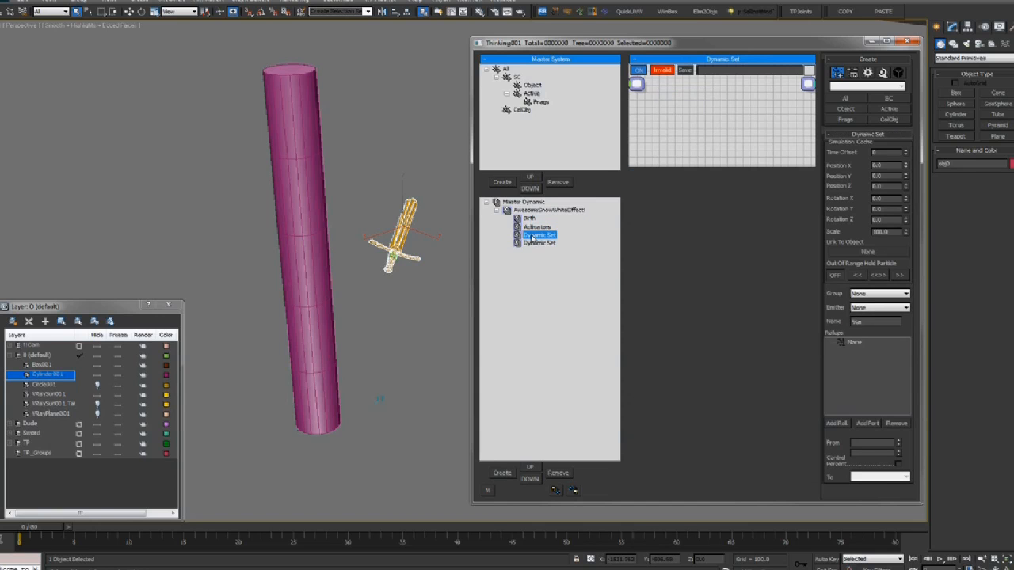
pyautogui.press('F2')
pyautogui.write('Cravity')
pyautogui.press('Return')
pyautogui.click(540, 244)
pyautogui.doubleClick(540, 243)
pyautogui.write('SC')
pyautogui.press('Return')
pyautogui.moveTo(650, 167); pyautogui.dragTo(665, 382)
# Enlarge the Birth node graph and add an Obj.To Particle node to it
pyautogui.click(530, 219)
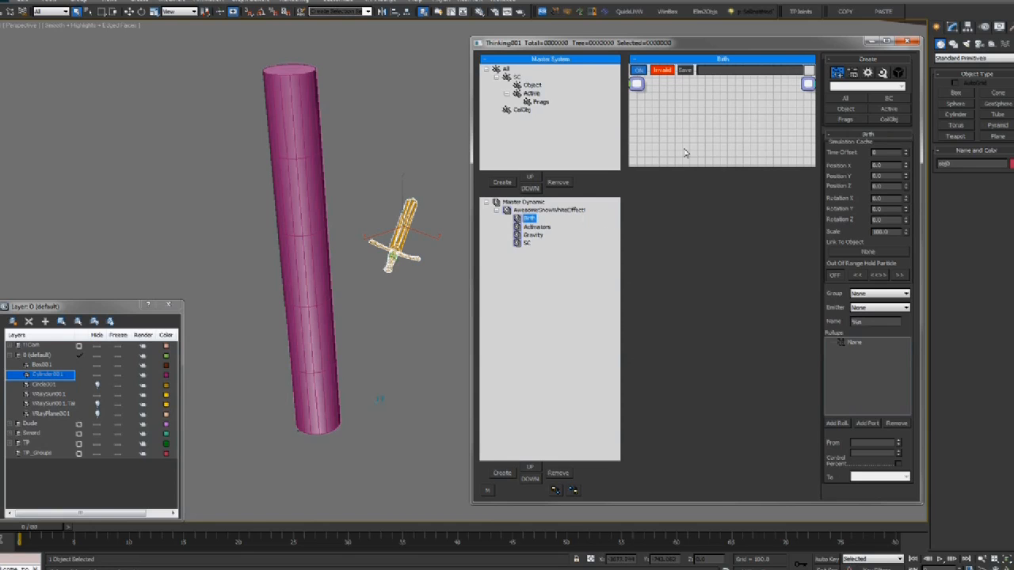
pyautogui.moveTo(682, 164); pyautogui.dragTo(688, 383)
pyautogui.rightClick(704, 197)
pyautogui.moveTo(694, 221)
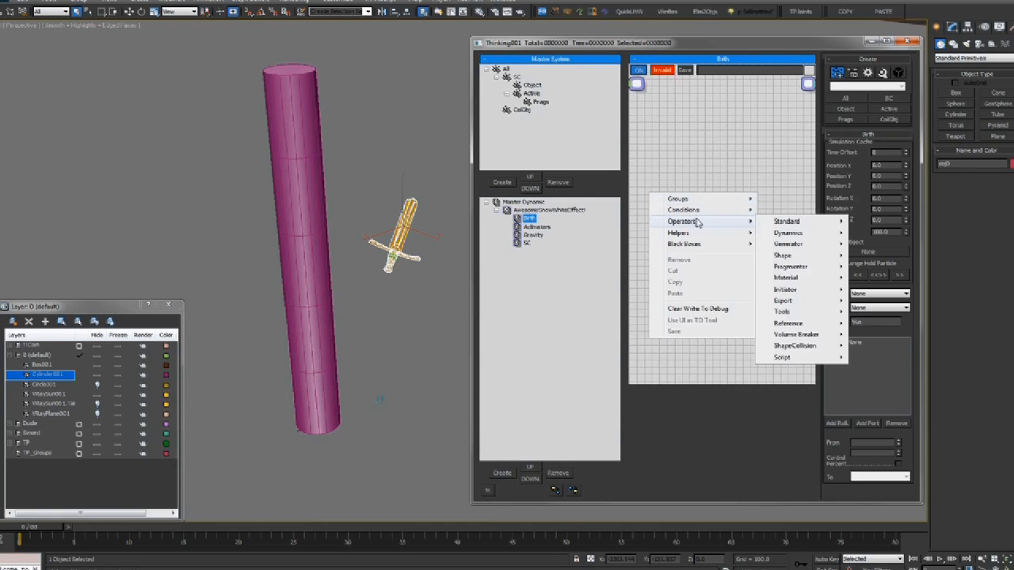
pyautogui.moveTo(781, 246)
pyautogui.click(886, 267)
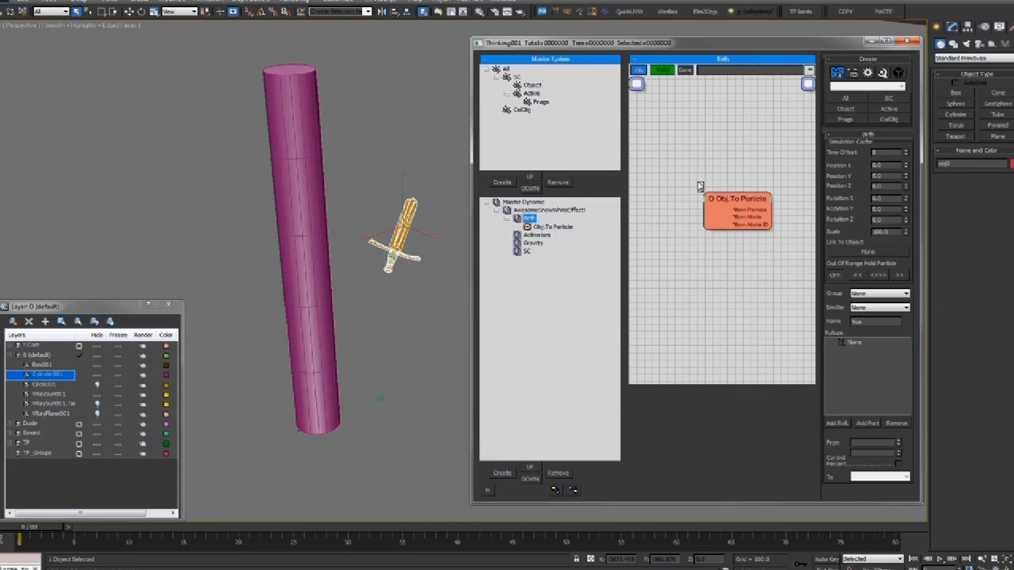
pyautogui.moveTo(724, 199); pyautogui.dragTo(702, 165)
# Have the node birth Cylinder001 into the Object group, tracking Object To Particle, and hide the cylinder
pyautogui.click(836, 209)
pyautogui.keyDown('alt'); pyautogui.moveTo(355, 171); pyautogui.dragTo(340, 153, button='middle'); pyautogui.keyUp('alt')
pyautogui.click(291, 80)
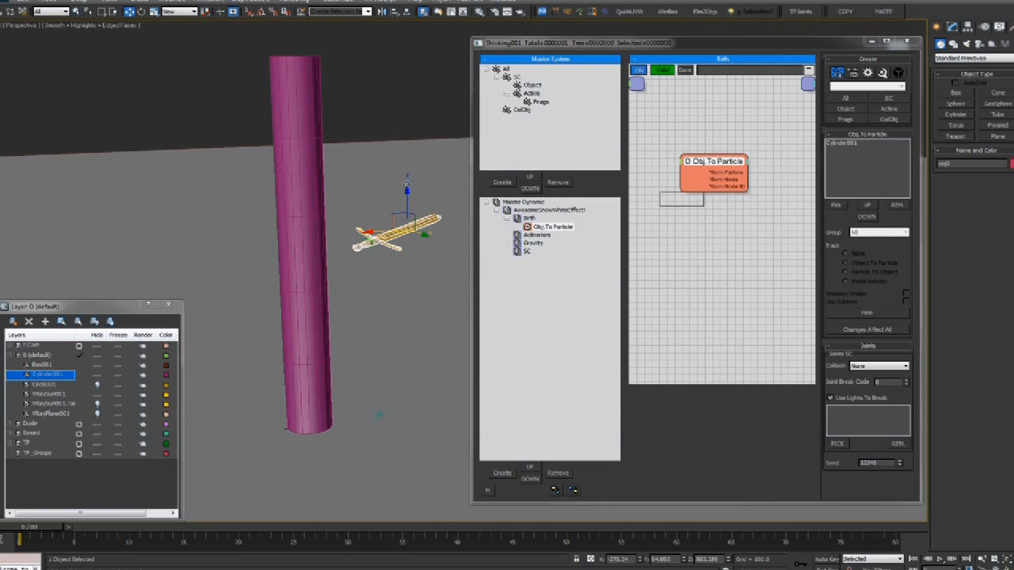
pyautogui.click(842, 144)
pyautogui.click(871, 232)
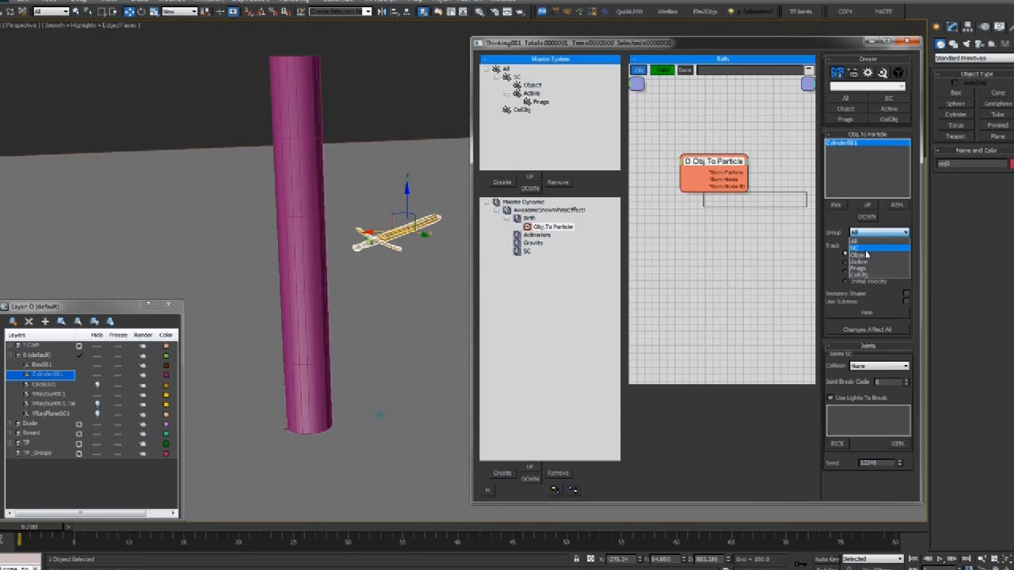
pyautogui.click(867, 246)
pyautogui.click(860, 264)
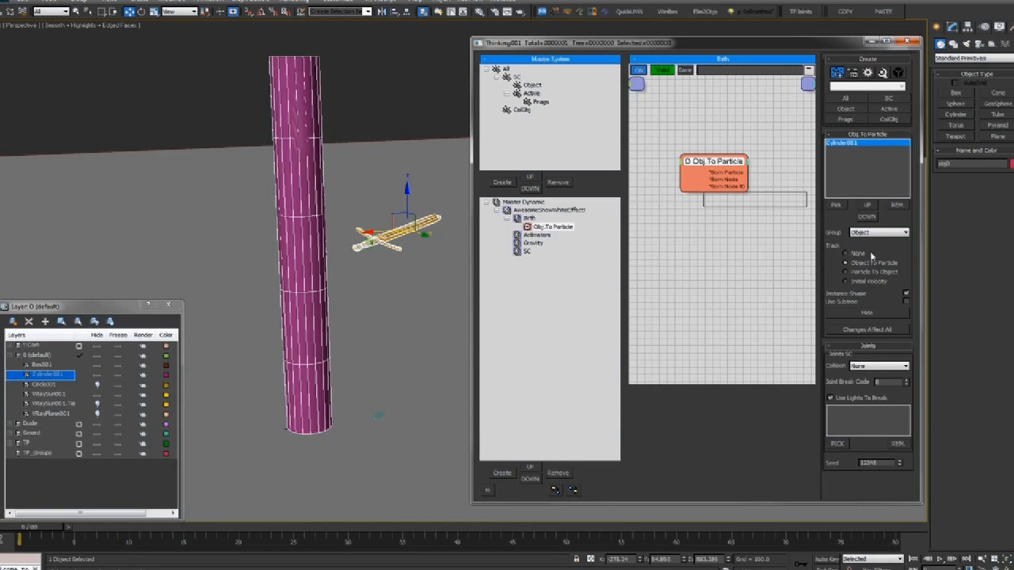
pyautogui.keyDown('alt'); pyautogui.moveTo(279, 189); pyautogui.dragTo(307, 174, button='middle'); pyautogui.keyUp('alt')
pyautogui.click(862, 318)
pyautogui.press('q')
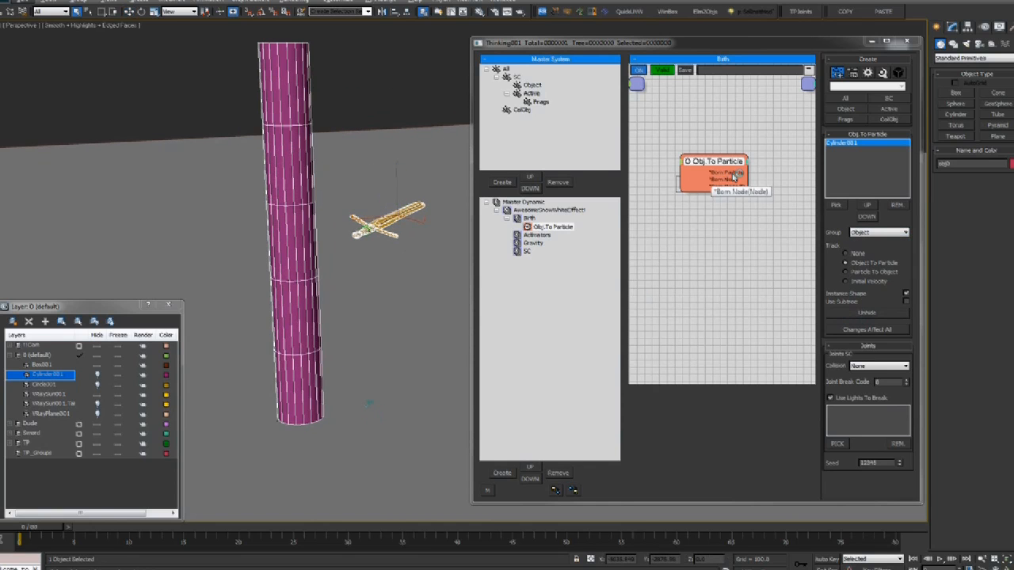
# Rename the Obj.To Particle node to 'Object'
pyautogui.moveTo(729, 178); pyautogui.dragTo(734, 173)
pyautogui.click(553, 226)
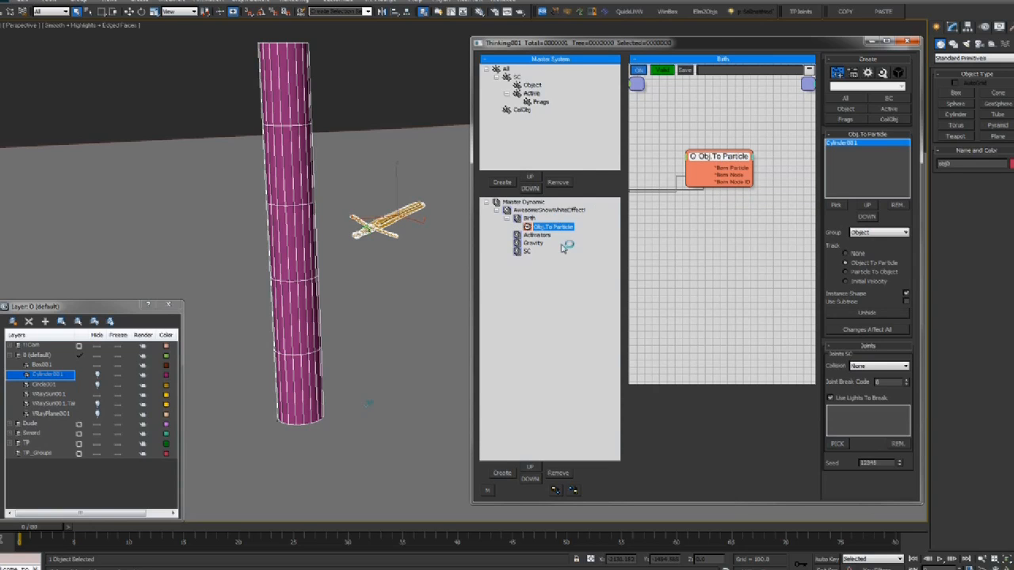
pyautogui.write('Object')
pyautogui.press('Return')
pyautogui.rightClick(694, 234)
# Add a second Obj.To Particle node to Birth and rename it 'ColObj'
pyautogui.moveTo(719, 260)
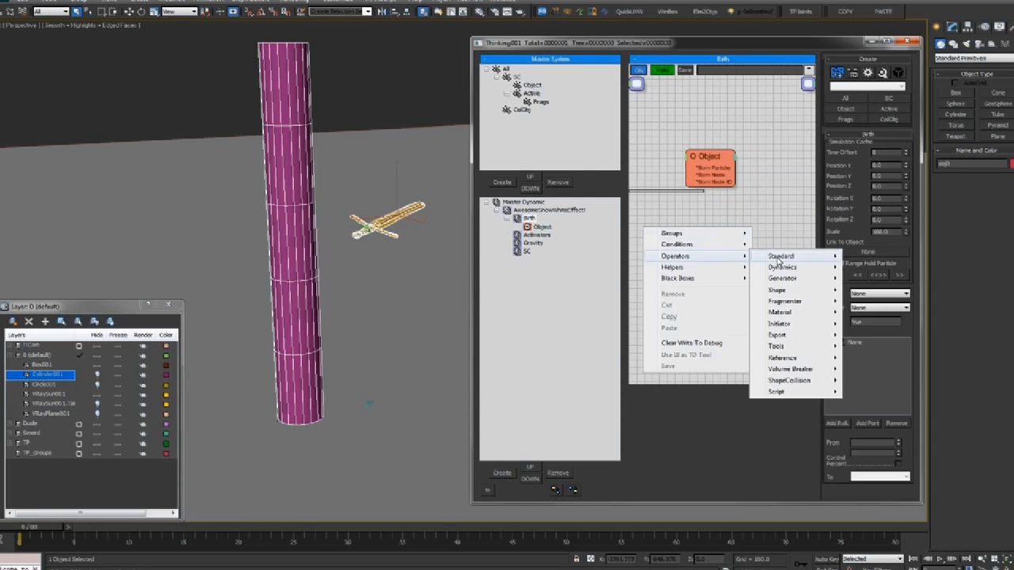
pyautogui.moveTo(785, 282)
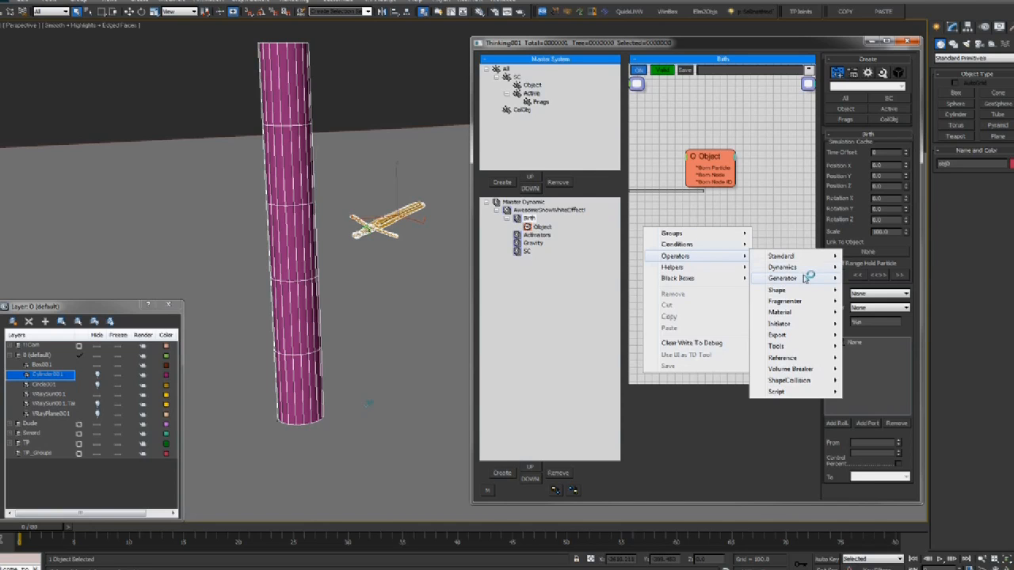
pyautogui.click(867, 302)
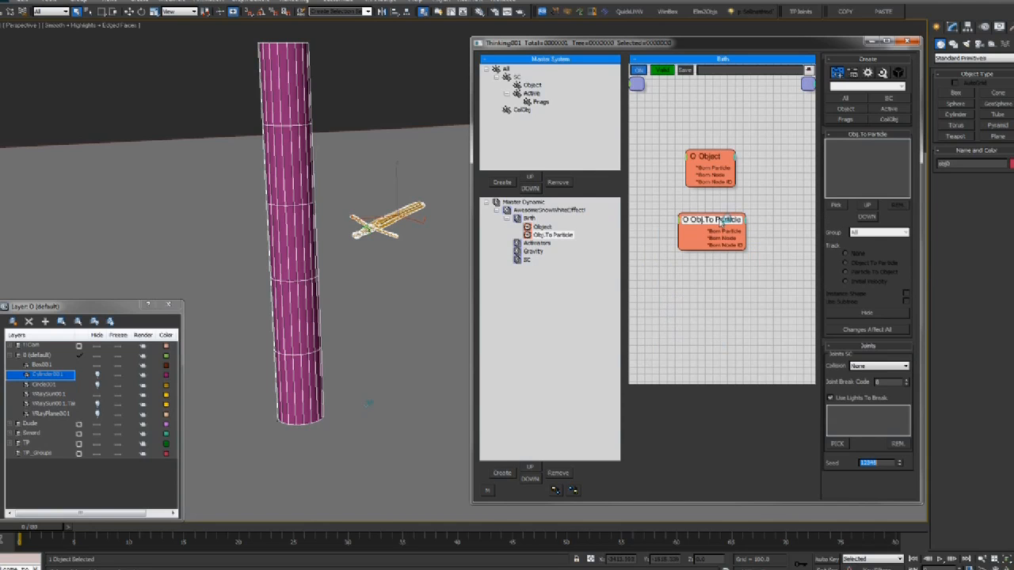
pyautogui.click(546, 235)
pyautogui.write('ColObj')
pyautogui.press('Return')
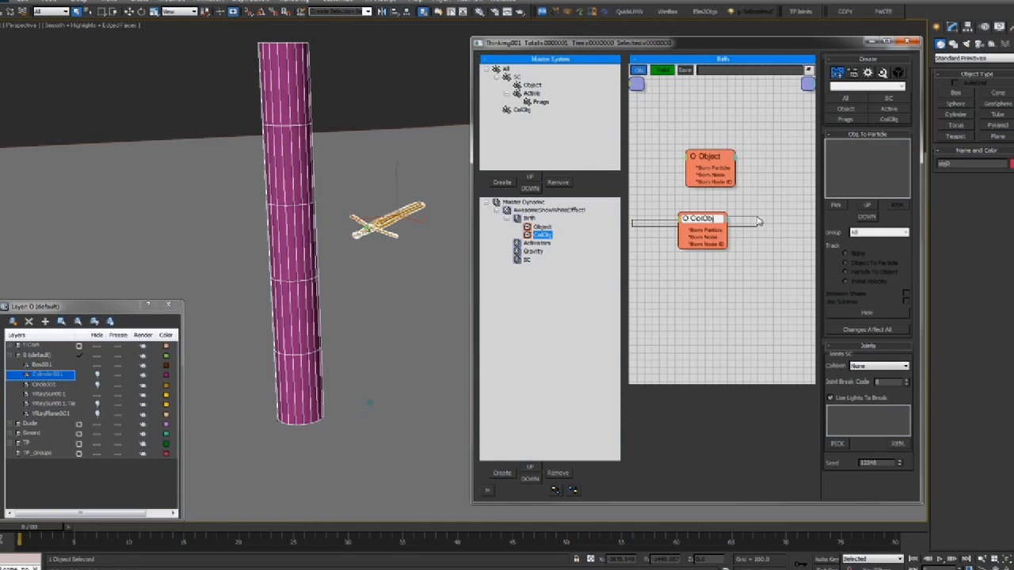
# Pick the sword as ColObj's source object, orbiting until the sword lies horizontal
pyautogui.click(837, 205)
pyautogui.scroll(3, 333, 150)
pyautogui.keyDown('alt'); pyautogui.moveTo(312, 205); pyautogui.dragTo(401, 224, button='middle'); pyautogui.keyUp('alt')
pyautogui.click(386, 181)
pyautogui.scroll(5, 387, 181)
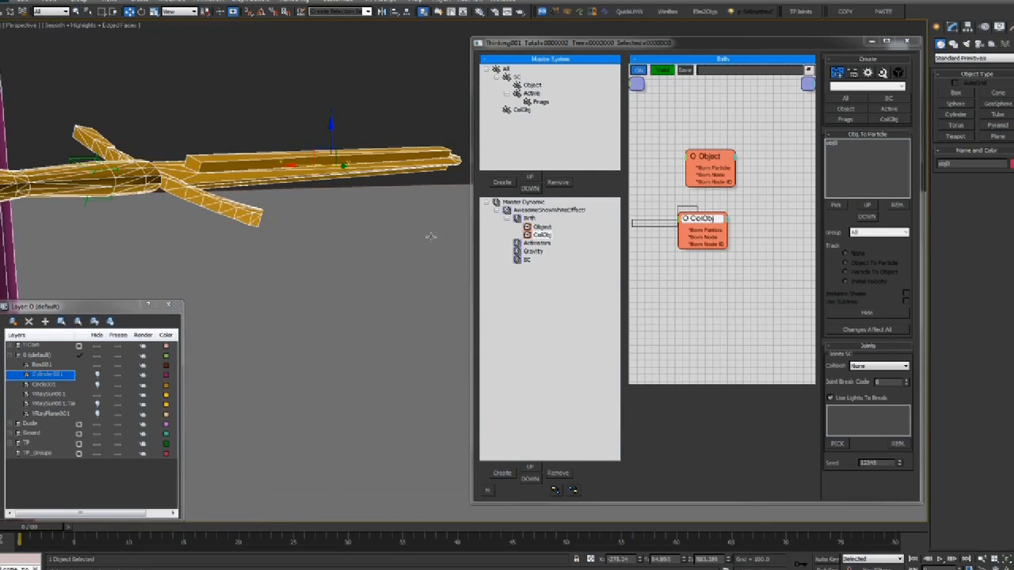
pyautogui.keyDown('alt'); pyautogui.moveTo(250, 169); pyautogui.dragTo(159, 170, button='middle'); pyautogui.keyUp('alt')
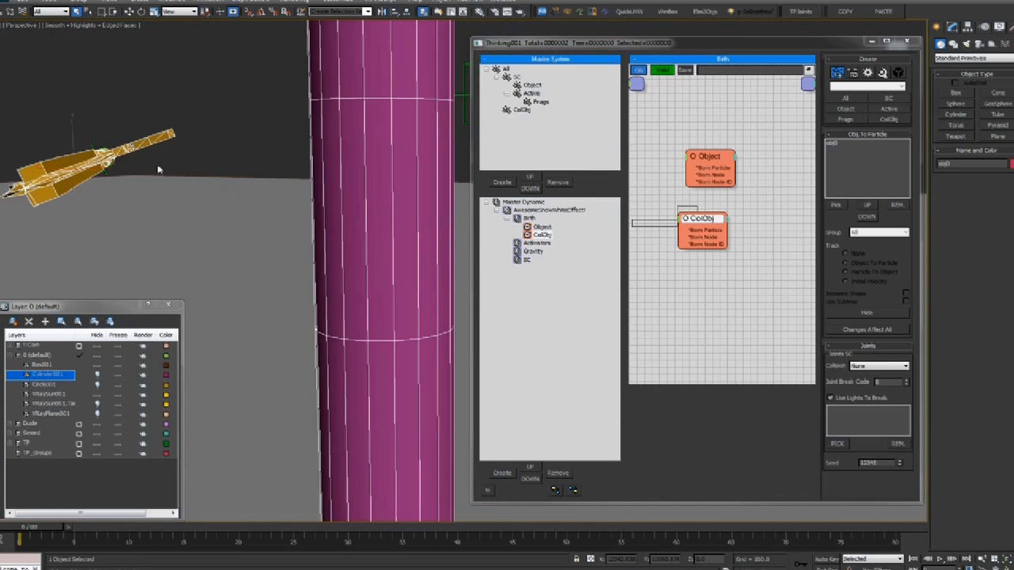
pyautogui.keyDown('alt'); pyautogui.moveTo(98, 179); pyautogui.dragTo(162, 183, button='middle'); pyautogui.keyUp('alt')
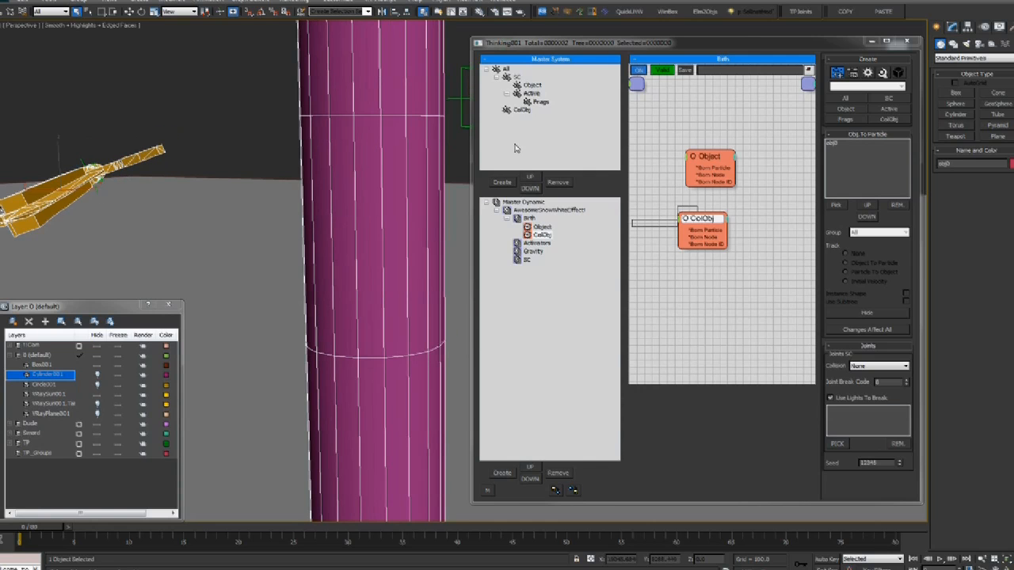
pyautogui.keyDown('alt'); pyautogui.moveTo(219, 198); pyautogui.dragTo(320, 187, button='middle'); pyautogui.keyUp('alt')
pyautogui.scroll(3, 437, 247)
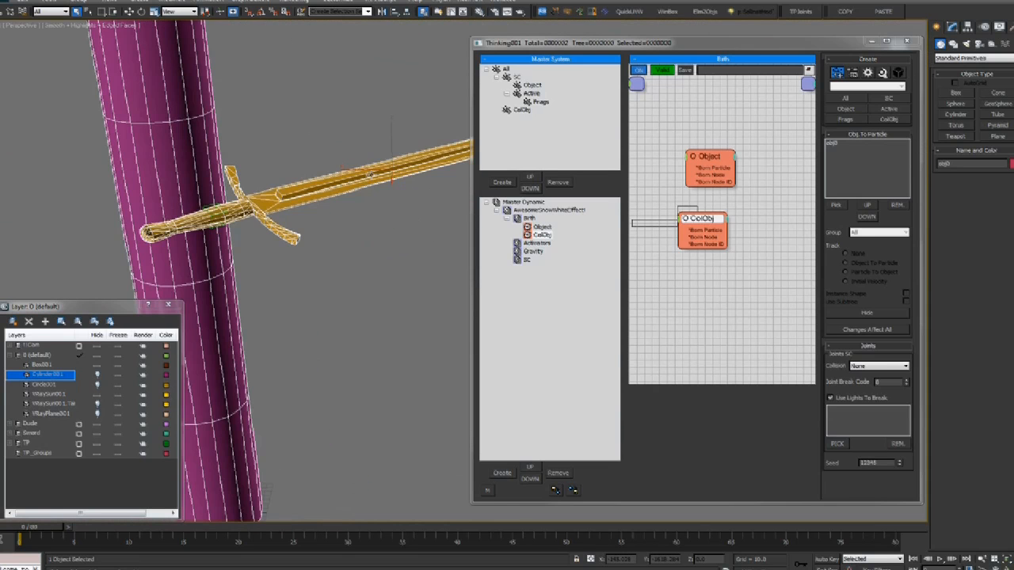
# Toggle the sword's Edit Poly modifier off and on and turn off edged-faces display
pyautogui.click(953, 26)
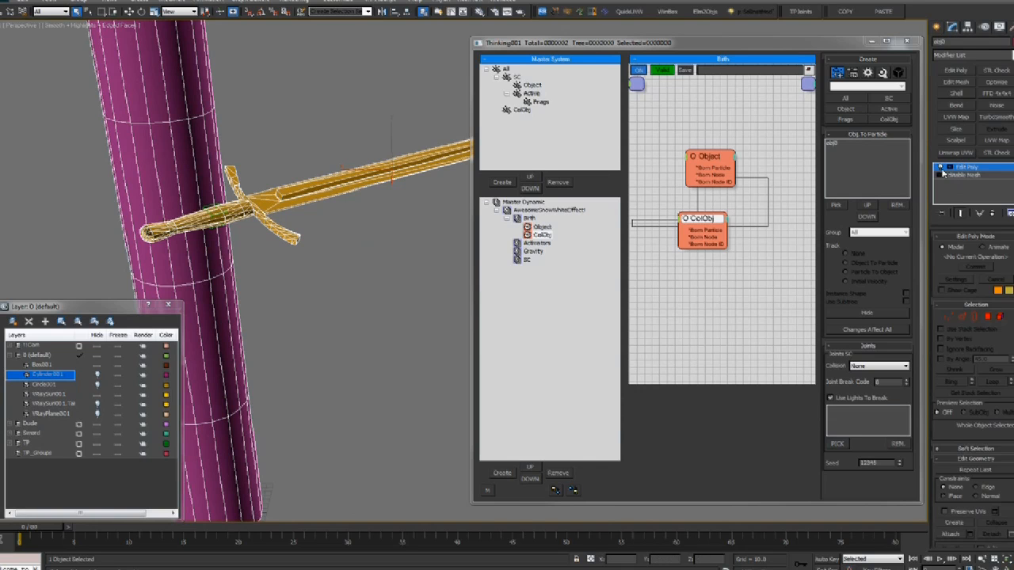
pyautogui.click(941, 167)
pyautogui.press('F4')
pyautogui.scroll(3, 359, 164)
pyautogui.moveTo(360, 164); pyautogui.dragTo(403, 202, button='middle')
pyautogui.scroll(-4, 372, 160)
pyautogui.click(940, 168)
pyautogui.click(941, 169)
pyautogui.scroll(4, 418, 119)
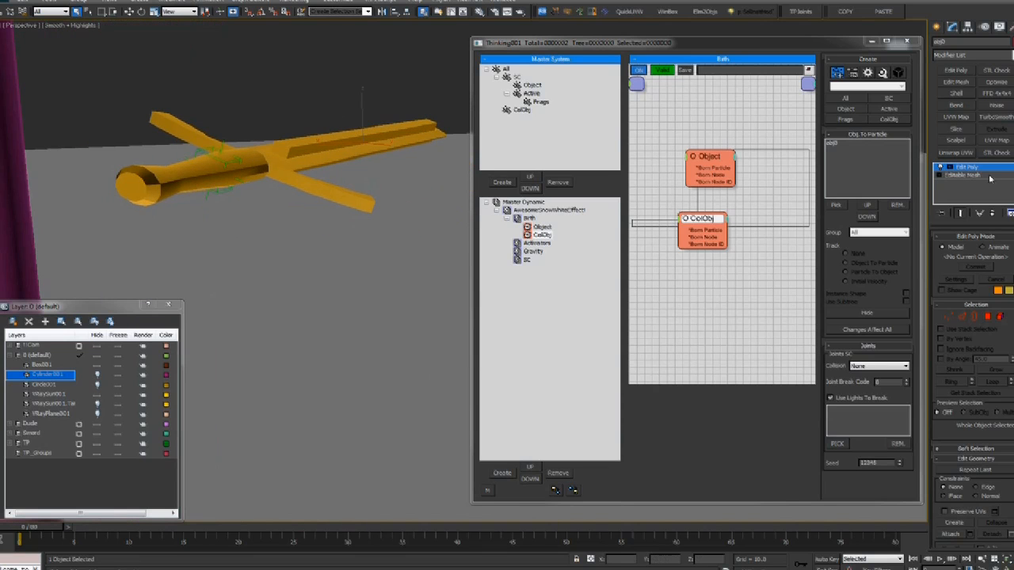
# Select the ColObj node and put its born particles into the ColObj group
pyautogui.click(705, 222)
pyautogui.moveTo(704, 223)
pyautogui.mouseDown()
pyautogui.moveTo(716, 207)
pyautogui.moveTo(708, 218)
pyautogui.mouseUp()
pyautogui.scroll(-5, 331, 174)
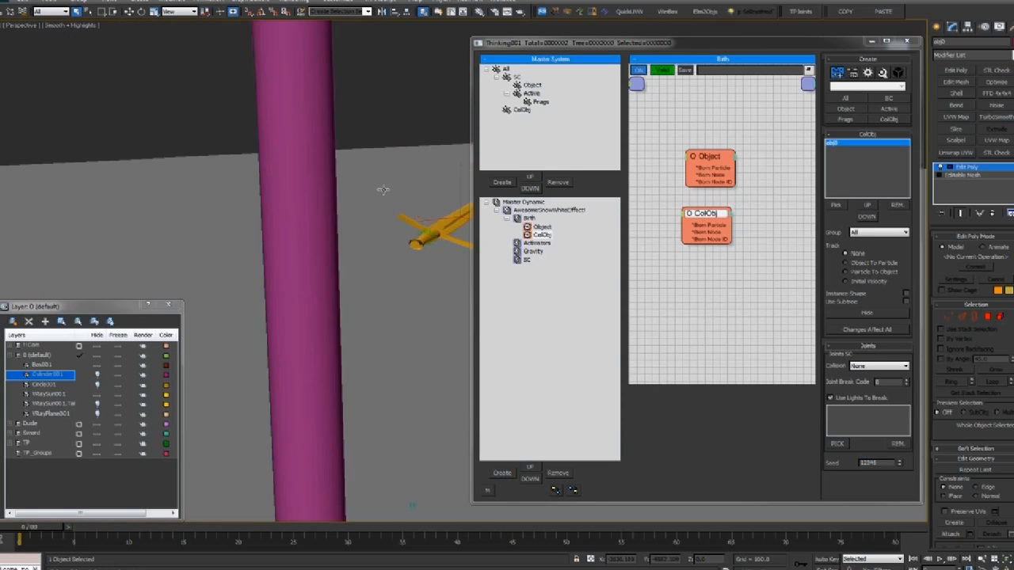
pyautogui.keyDown('alt'); pyautogui.moveTo(383, 189); pyautogui.dragTo(359, 175, button='middle'); pyautogui.keyUp('alt')
pyautogui.keyDown('alt'); pyautogui.moveTo(261, 199); pyautogui.dragTo(294, 178, button='middle'); pyautogui.keyUp('alt')
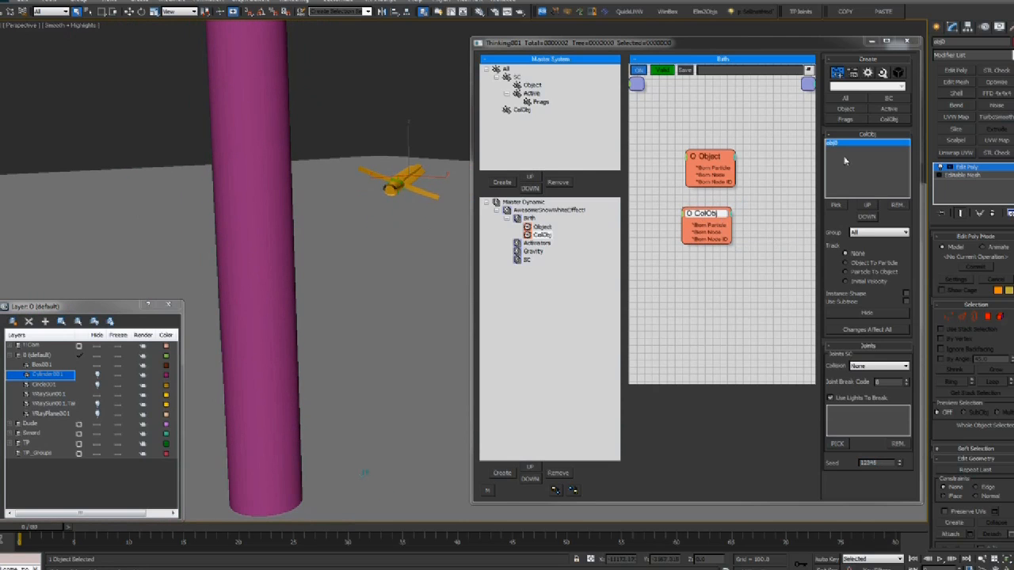
pyautogui.keyDown('alt'); pyautogui.moveTo(424, 197); pyautogui.dragTo(390, 232, button='middle'); pyautogui.keyUp('alt')
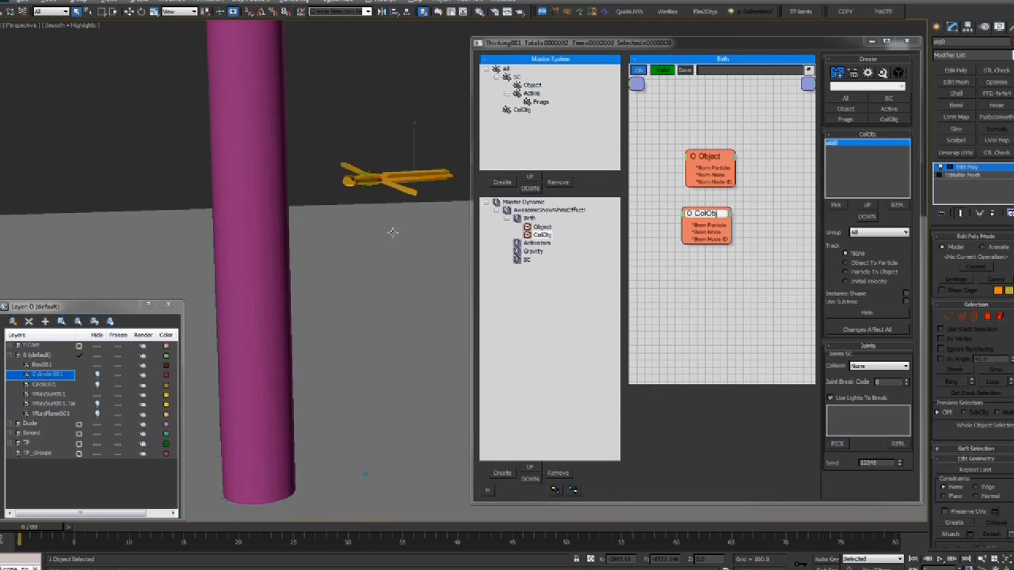
pyautogui.click(862, 235)
pyautogui.click(862, 266)
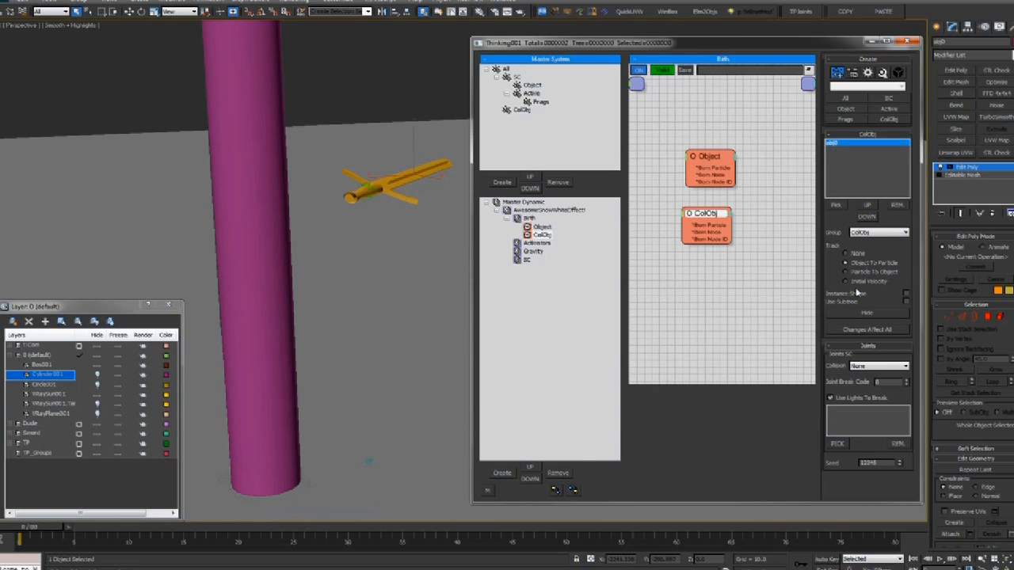
pyautogui.moveTo(697, 223); pyautogui.dragTo(700, 217)
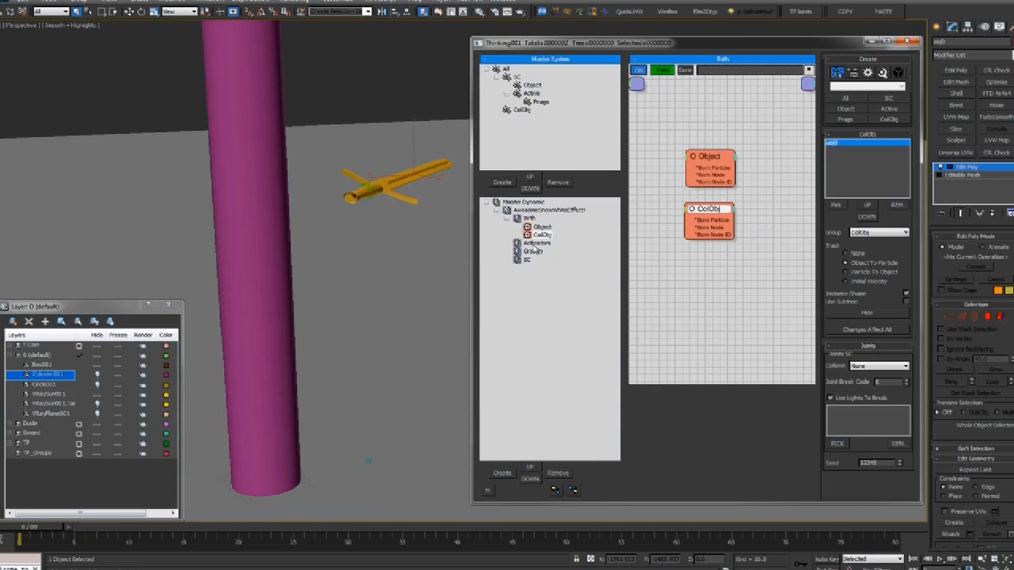
pyautogui.keyDown('alt'); pyautogui.moveTo(361, 231); pyautogui.dragTo(398, 238, button='middle'); pyautogui.keyUp('alt')
# Hide the sword source object and scrub the strike to about frame 25 in wireframe
pyautogui.click(855, 312)
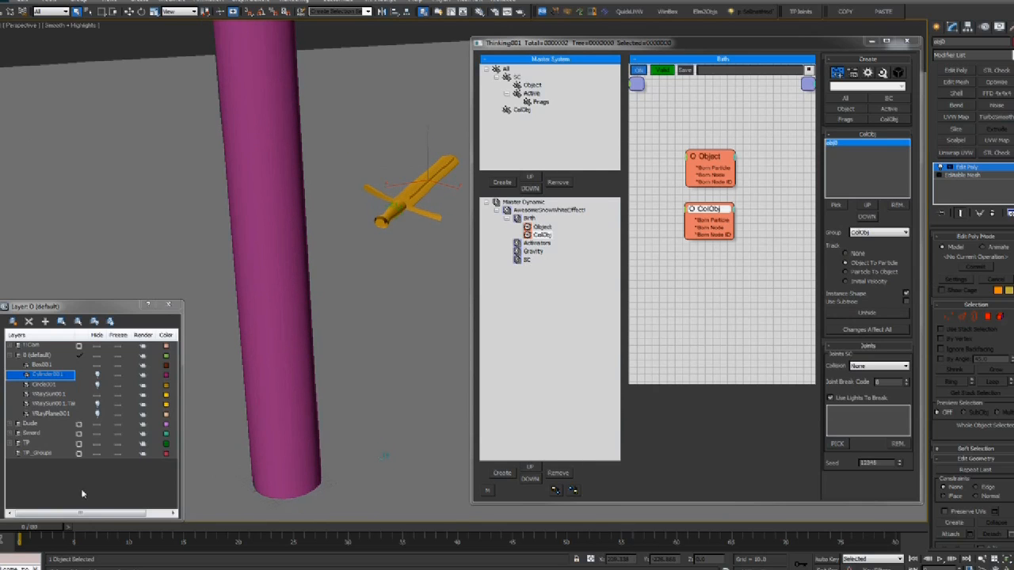
pyautogui.moveTo(48, 531)
pyautogui.mouseDown()
pyautogui.moveTo(40, 532)
pyautogui.moveTo(192, 525)
pyautogui.moveTo(38, 509)
pyautogui.mouseUp()
pyautogui.press('F3')
pyautogui.press('F3')
pyautogui.keyDown('alt'); pyautogui.moveTo(370, 305); pyautogui.dragTo(328, 178, button='middle'); pyautogui.keyUp('alt')
pyautogui.moveTo(22, 527)
pyautogui.mouseDown()
pyautogui.moveTo(213, 521)
pyautogui.moveTo(154, 519)
pyautogui.mouseUp()
pyautogui.press('F3')
# Replay the strike between frames 13 and 23, restore shading, and open the Activators set
pyautogui.keyDown('alt'); pyautogui.moveTo(247, 339); pyautogui.dragTo(322, 385, button='middle'); pyautogui.keyUp('alt')
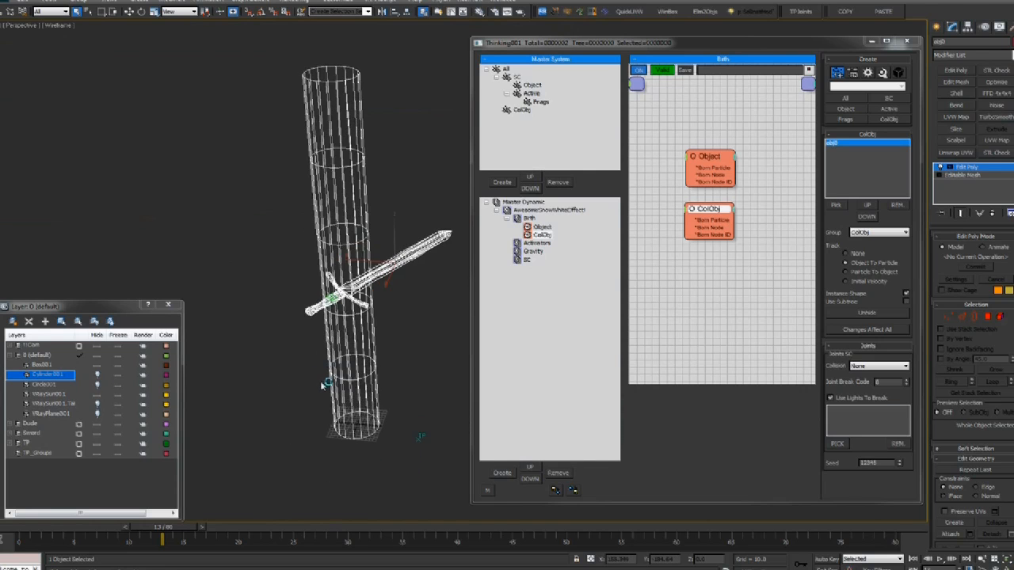
pyautogui.scroll(3, 325, 384)
pyautogui.moveTo(91, 532)
pyautogui.mouseDown()
pyautogui.moveTo(275, 517)
pyautogui.moveTo(146, 520)
pyautogui.moveTo(271, 510)
pyautogui.moveTo(197, 519)
pyautogui.mouseUp()
pyautogui.press('F3')
pyautogui.press('q')
pyautogui.scroll(-5, 356, 267)
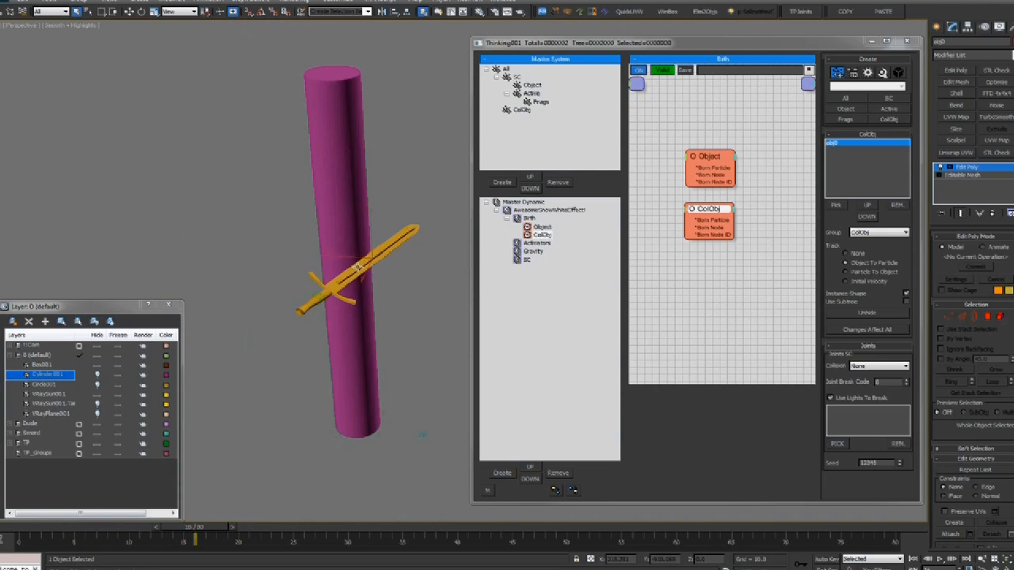
pyautogui.click(536, 243)
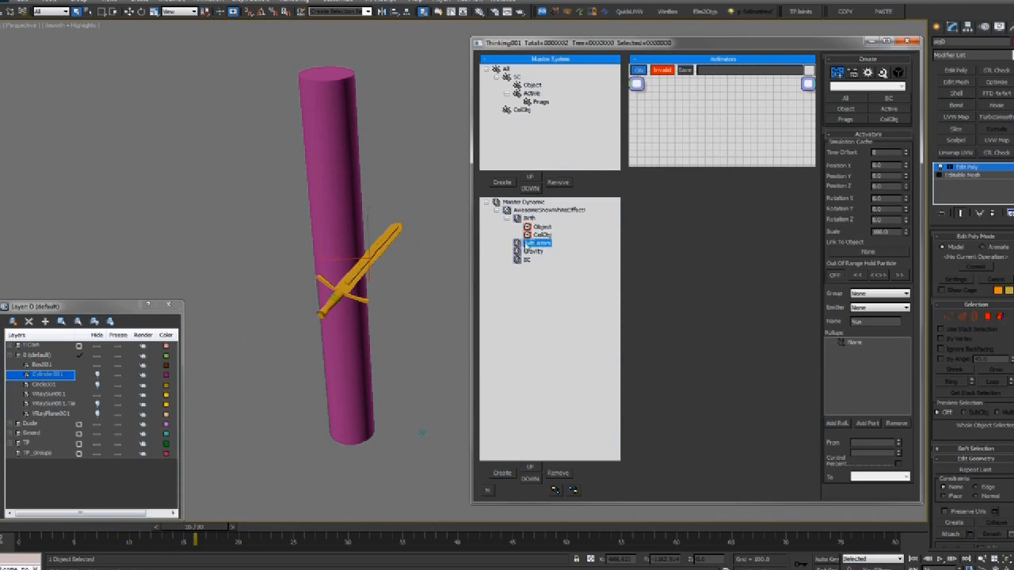
# Enlarge the Activators graph and Thinking window, then add and select a PPassAB initiator node
pyautogui.moveTo(706, 167); pyautogui.dragTo(683, 424)
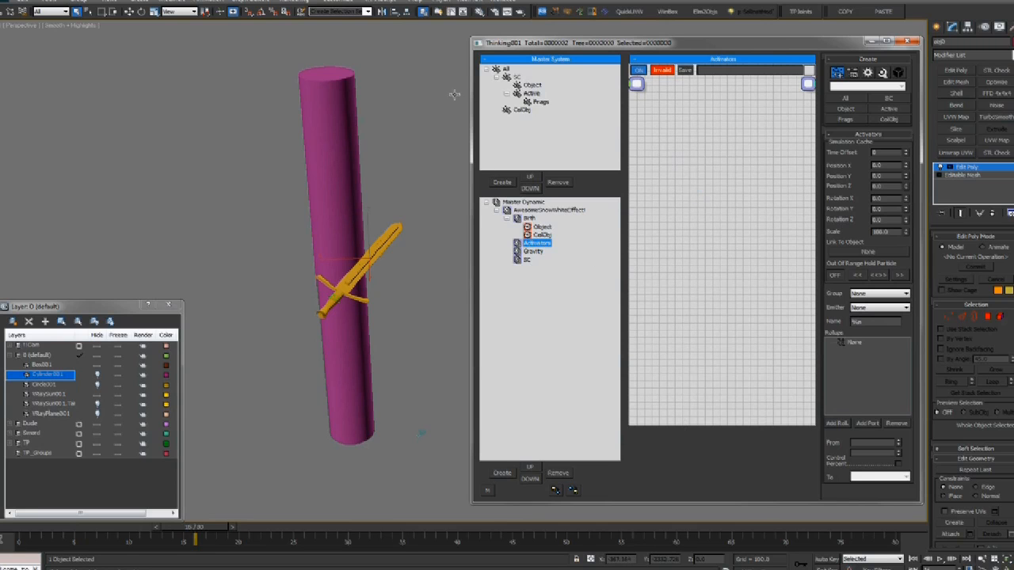
pyautogui.moveTo(470, 91); pyautogui.dragTo(414, 91)
pyautogui.moveTo(294, 204); pyautogui.dragTo(249, 199, button='middle')
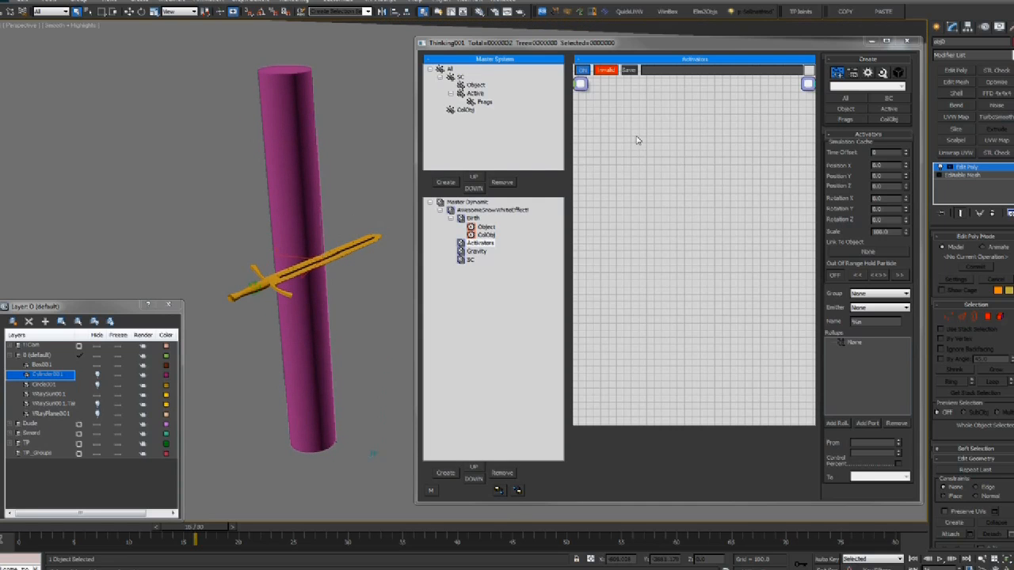
pyautogui.rightClick(577, 133)
pyautogui.moveTo(631, 139)
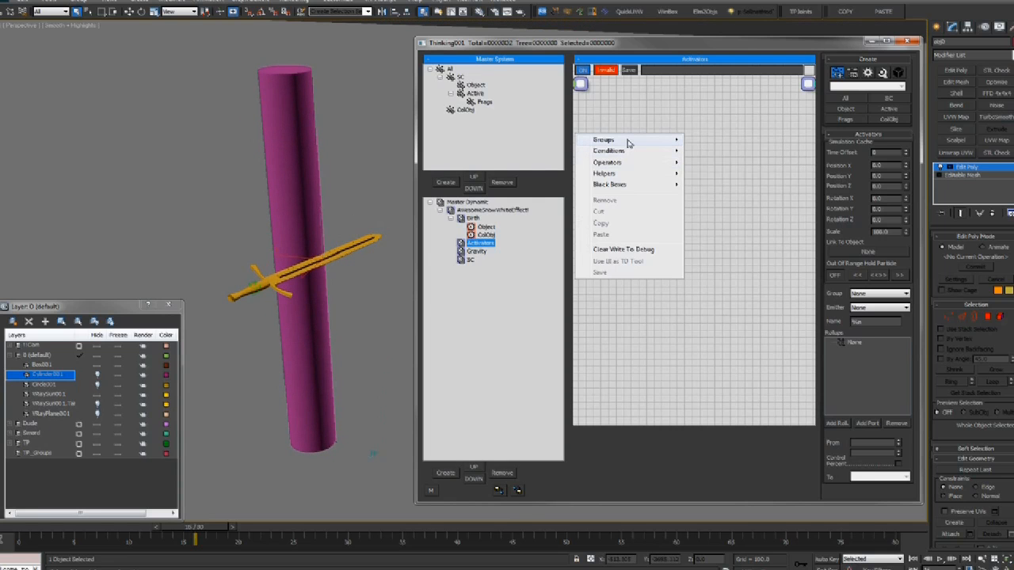
pyautogui.moveTo(627, 163)
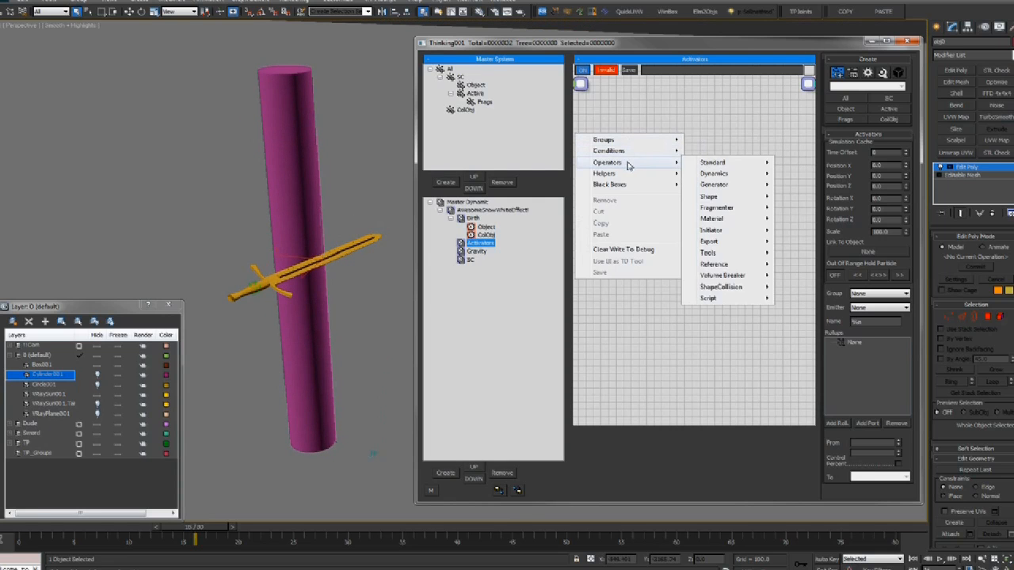
pyautogui.moveTo(710, 232)
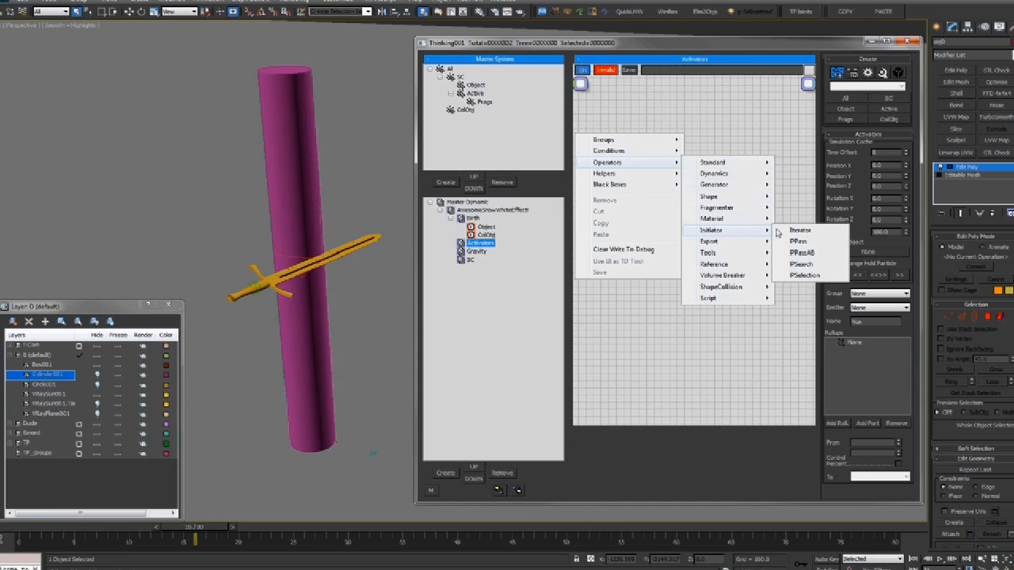
pyautogui.click(801, 252)
pyautogui.click(632, 140)
pyautogui.moveTo(631, 141)
pyautogui.mouseDown()
pyautogui.moveTo(644, 127)
pyautogui.moveTo(635, 130)
pyautogui.mouseUp()
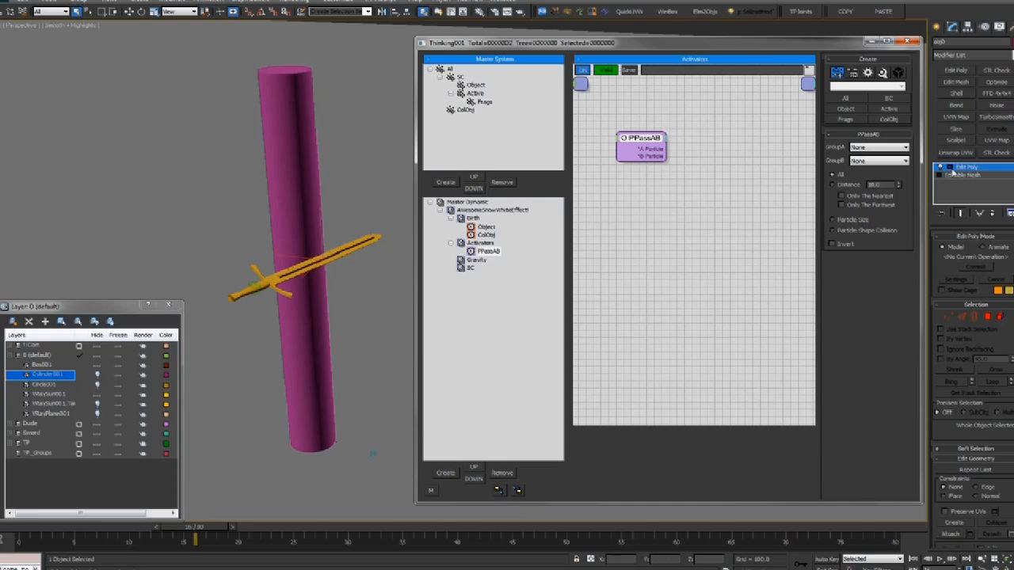
# Set PPassAB's GroupA to ColObj and GroupB to Object
pyautogui.click(876, 148)
pyautogui.click(648, 141)
pyautogui.moveTo(648, 141); pyautogui.dragTo(639, 142)
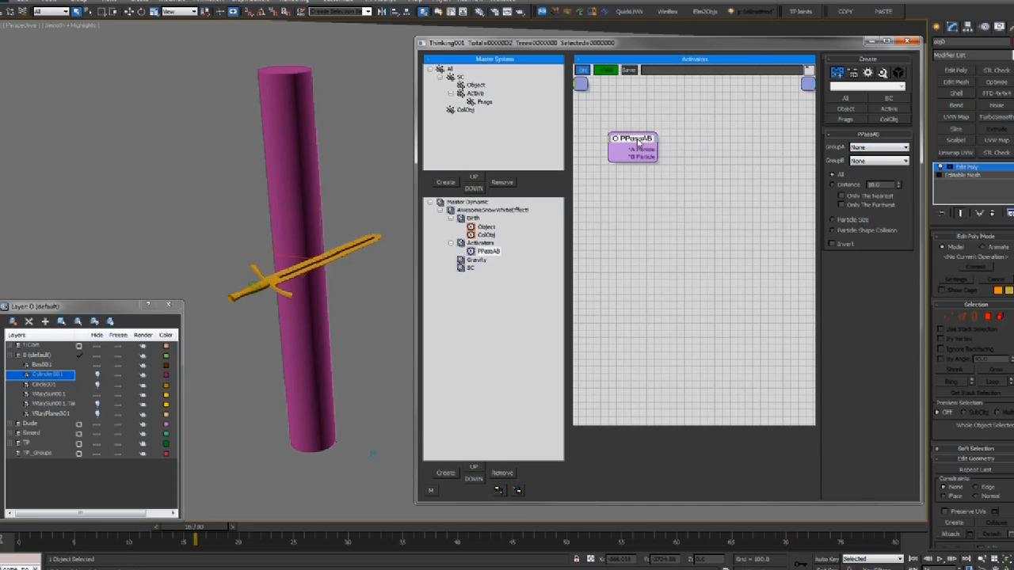
pyautogui.click(891, 149)
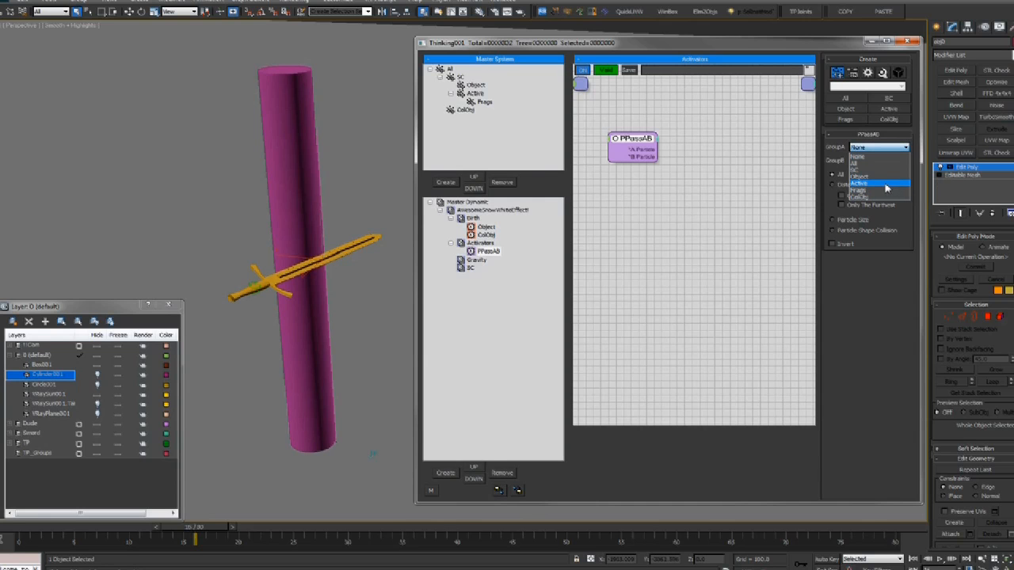
pyautogui.click(868, 157)
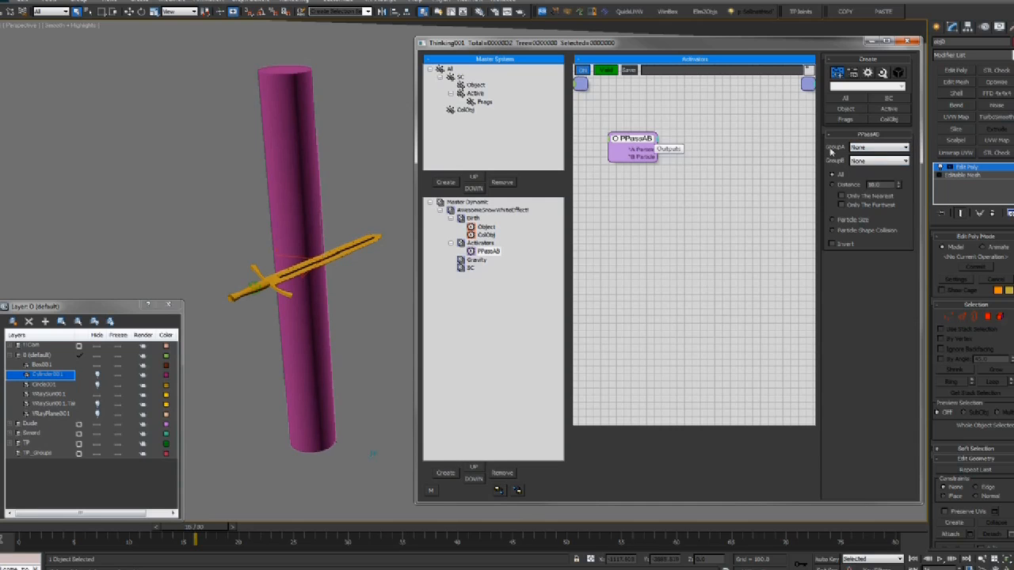
pyautogui.click(894, 150)
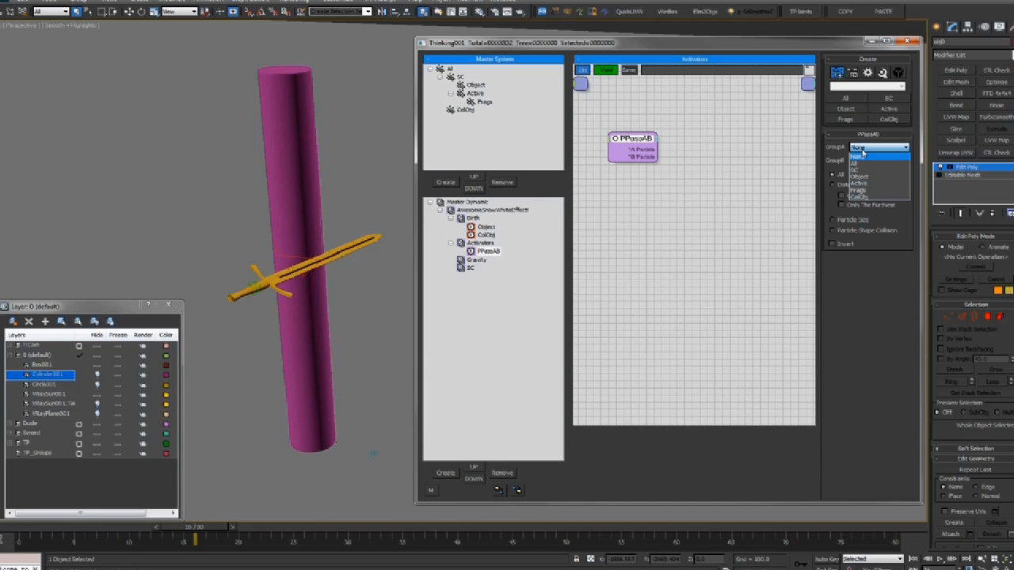
pyautogui.click(859, 197)
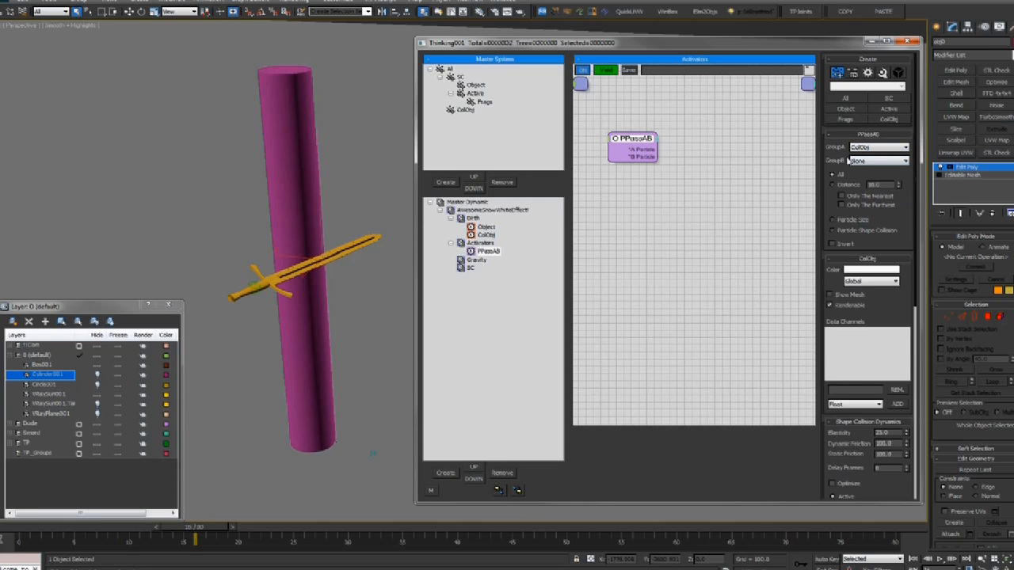
pyautogui.click(864, 161)
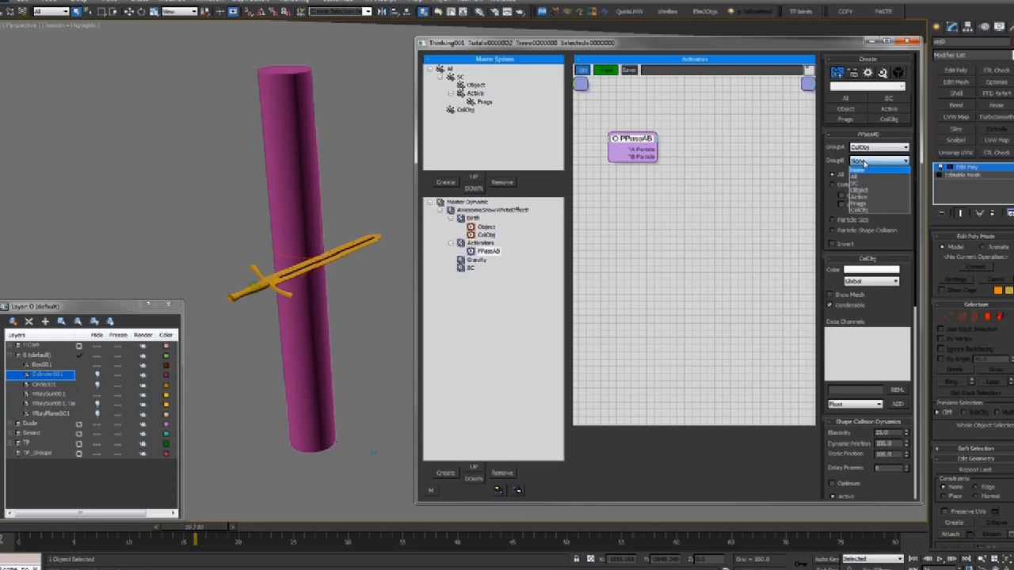
pyautogui.click(868, 190)
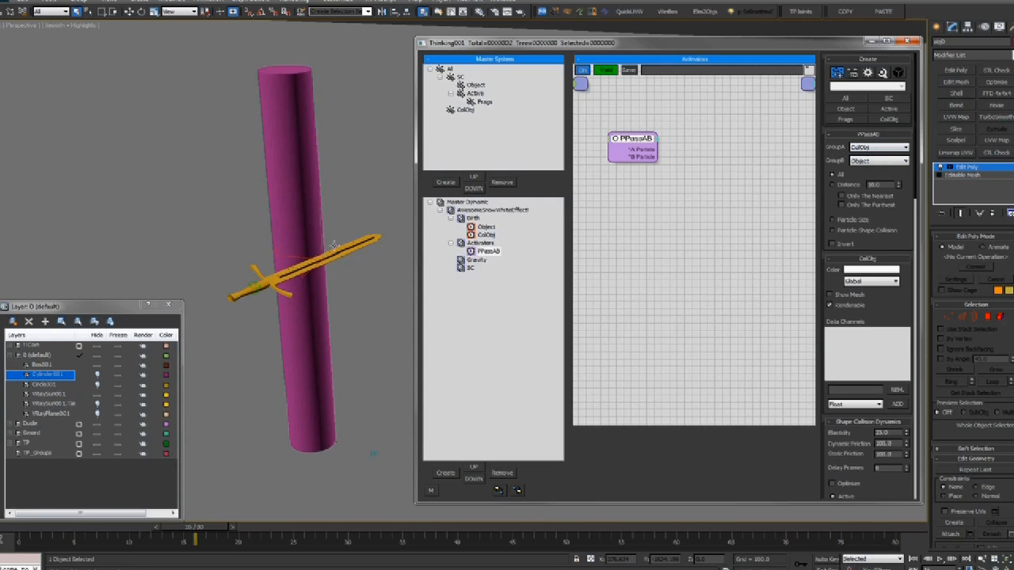
# Add the A Velocity output to the PPassAB node
pyautogui.keyDown('alt'); pyautogui.moveTo(288, 255); pyautogui.dragTo(325, 252, button='middle'); pyautogui.keyUp('alt')
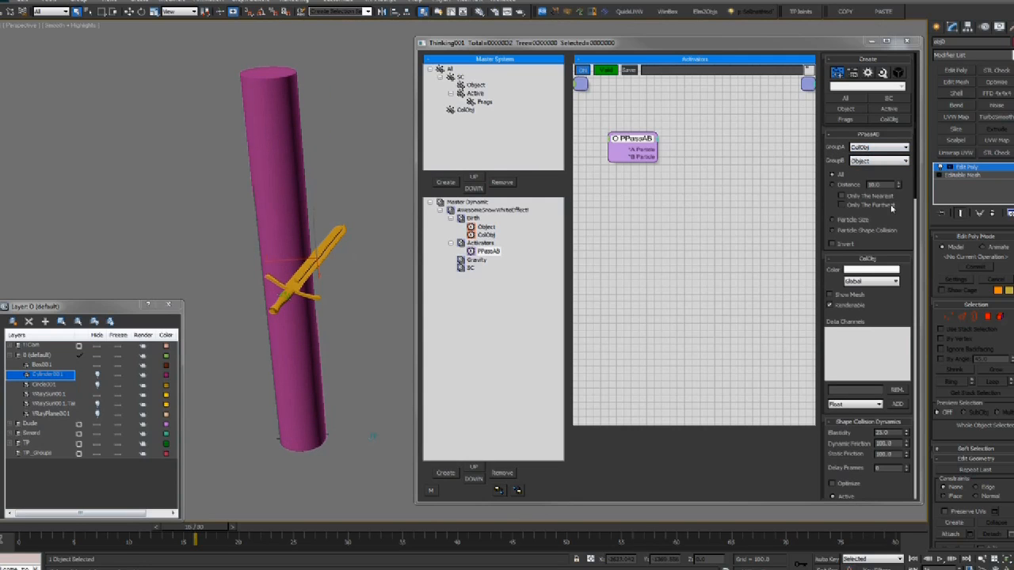
pyautogui.click(657, 140)
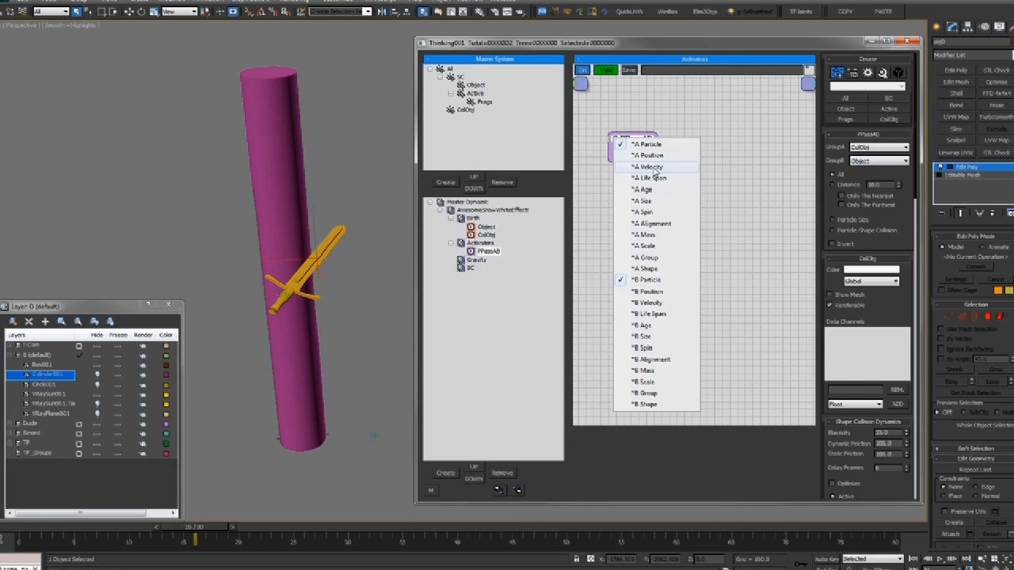
pyautogui.click(651, 167)
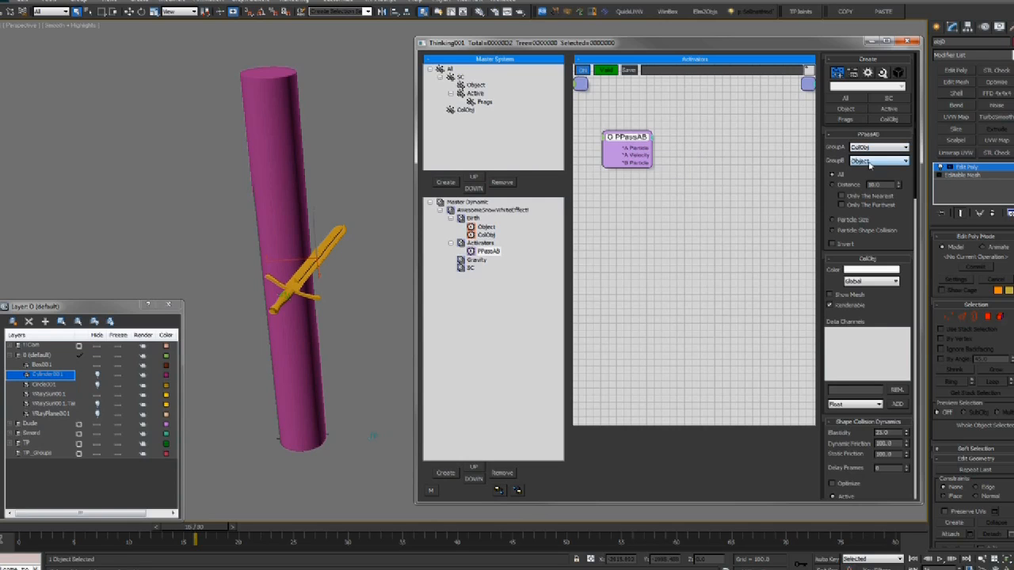
pyautogui.moveTo(635, 137); pyautogui.dragTo(636, 141)
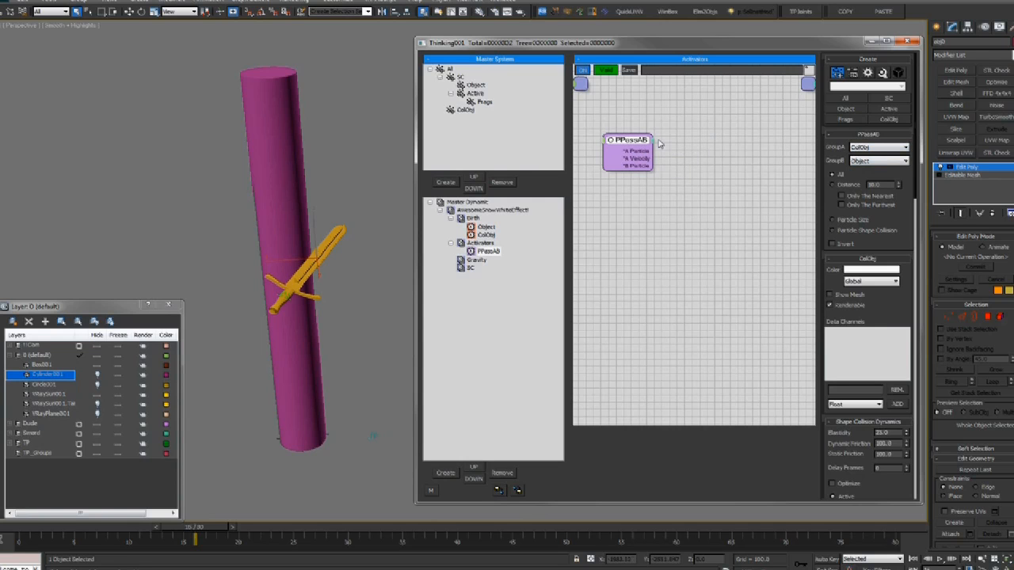
# Rewind the animation to frame 0, reselect PPassAB, and switch to the Chrome window
pyautogui.moveTo(705, 165); pyautogui.dragTo(702, 164, button='middle')
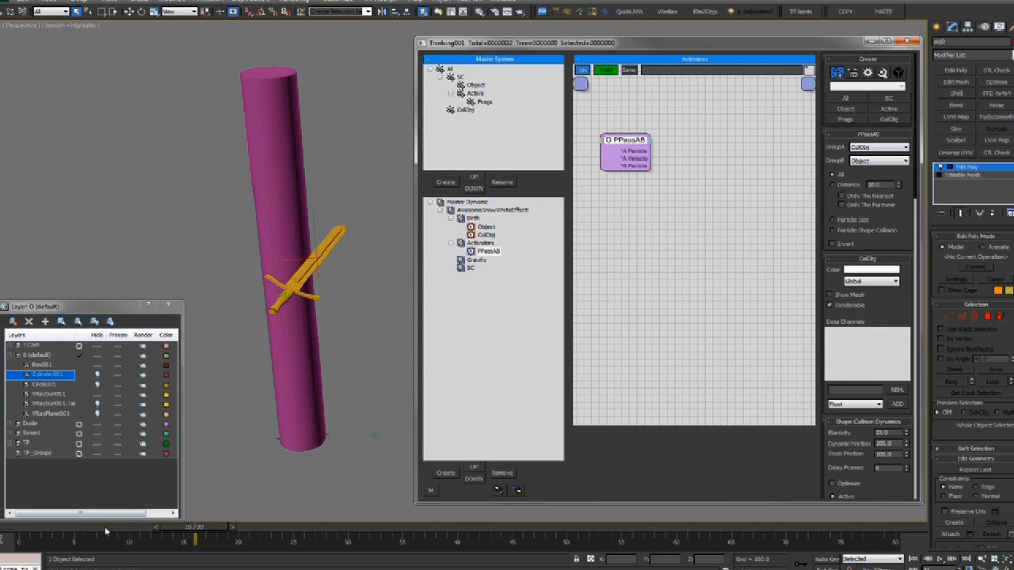
pyautogui.moveTo(94, 526); pyautogui.dragTo(2, 527)
pyautogui.rightClick(672, 155)
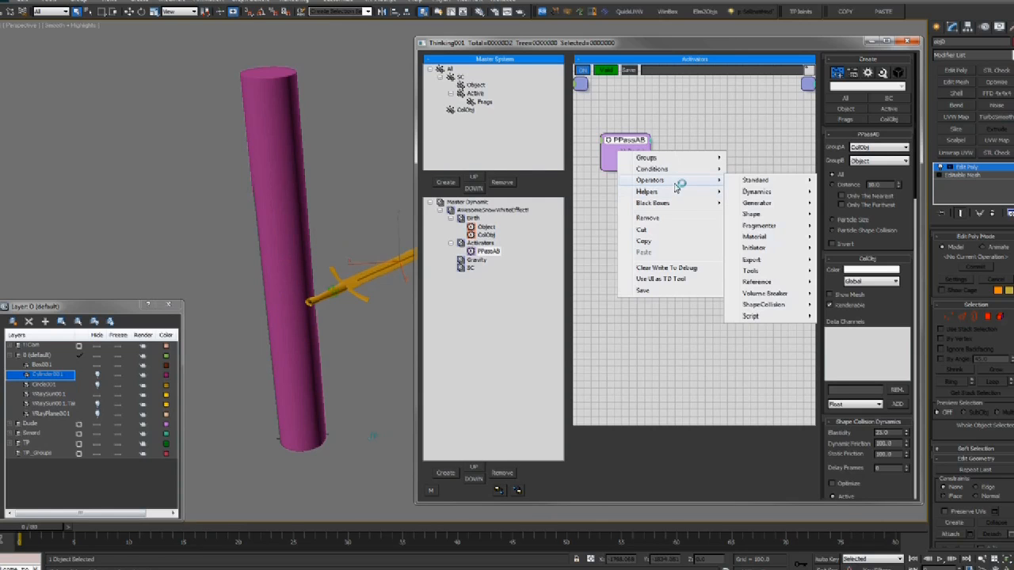
pyautogui.moveTo(674, 195)
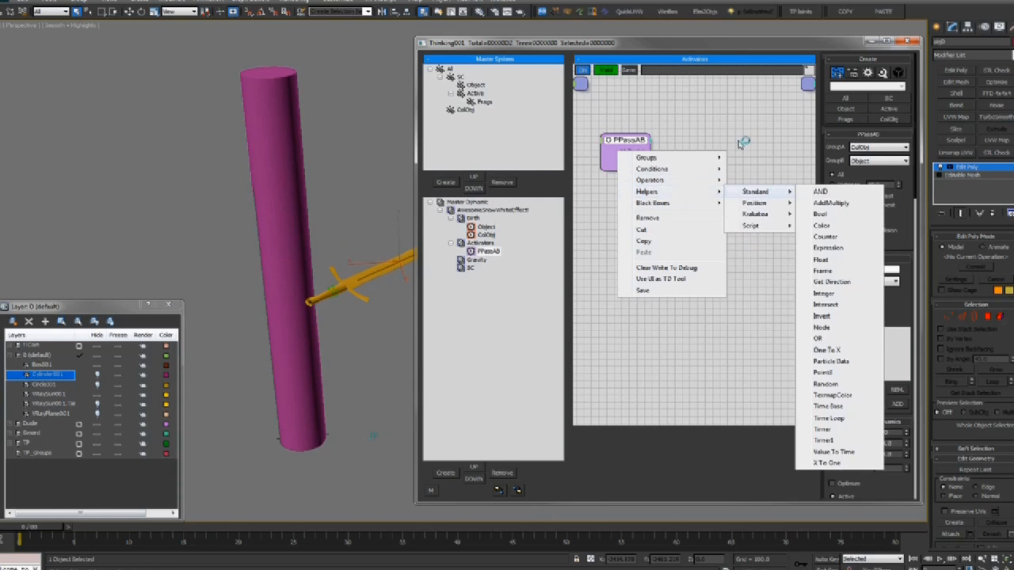
pyautogui.click(658, 111)
pyautogui.click(640, 156)
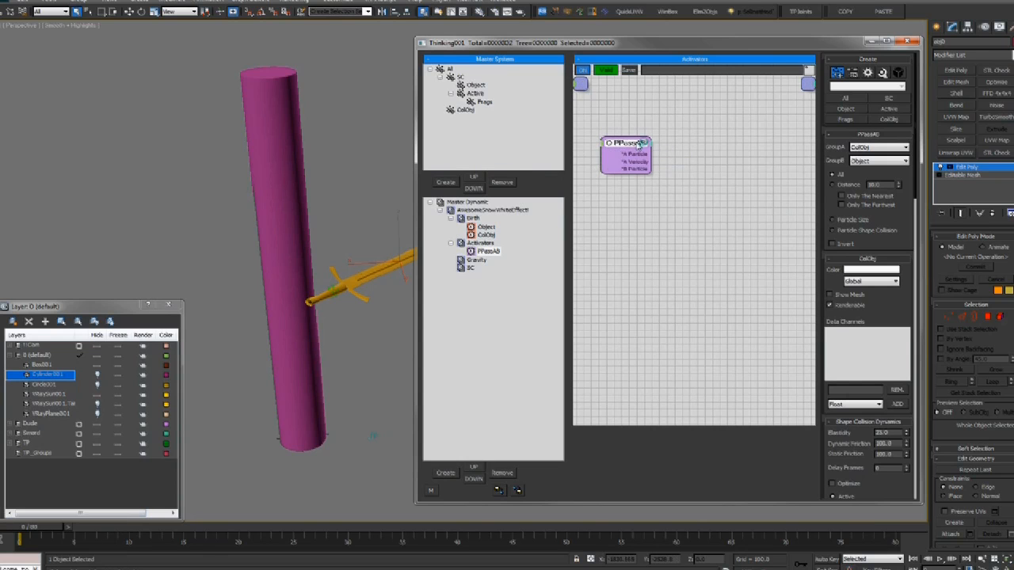
pyautogui.moveTo(637, 144); pyautogui.dragTo(644, 145)
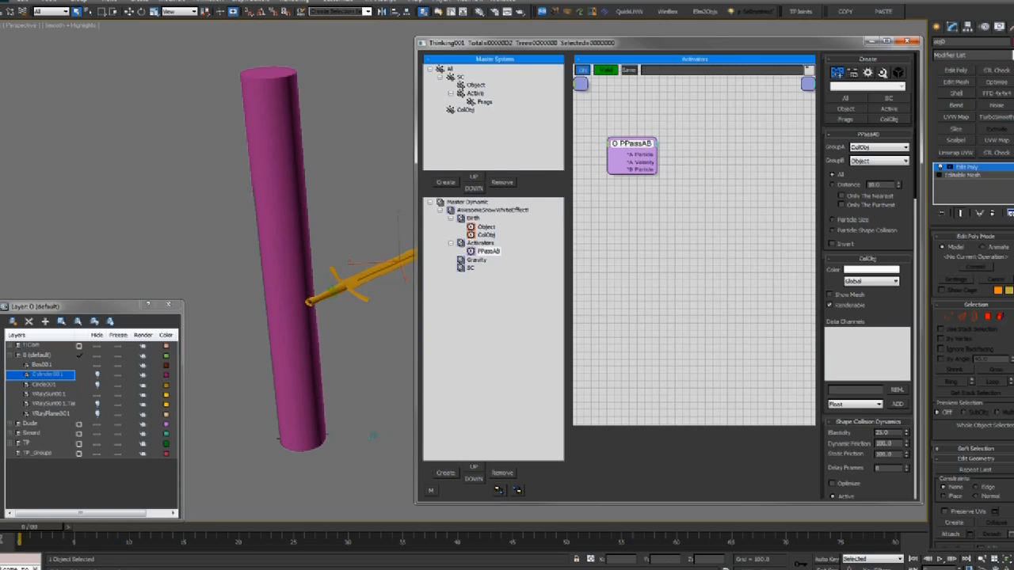
pyautogui.click(115, 569)
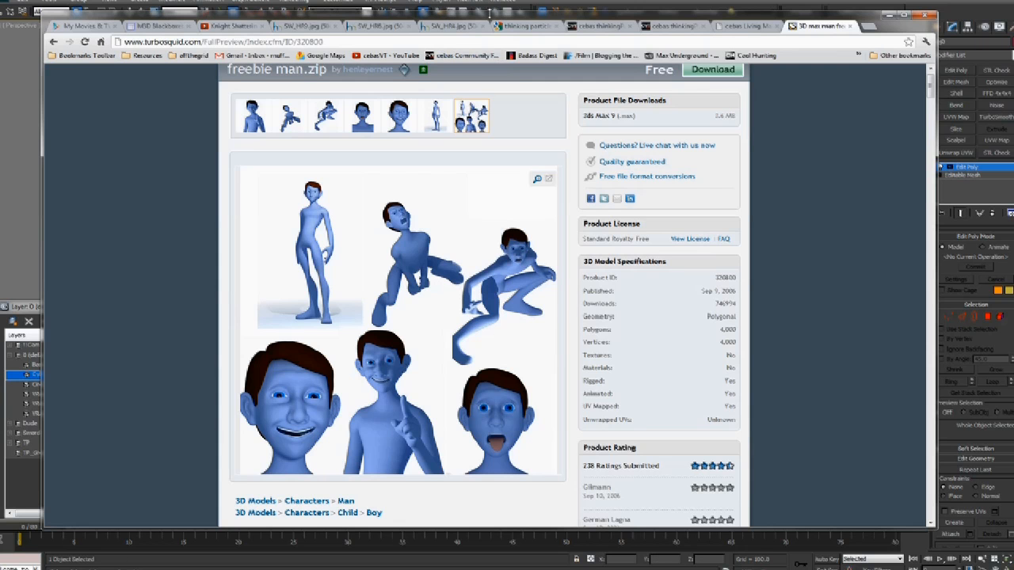
# Open the cebasVT YouTube channel in a new tab, closing the cebas forum login tab
pyautogui.click(225, 28)
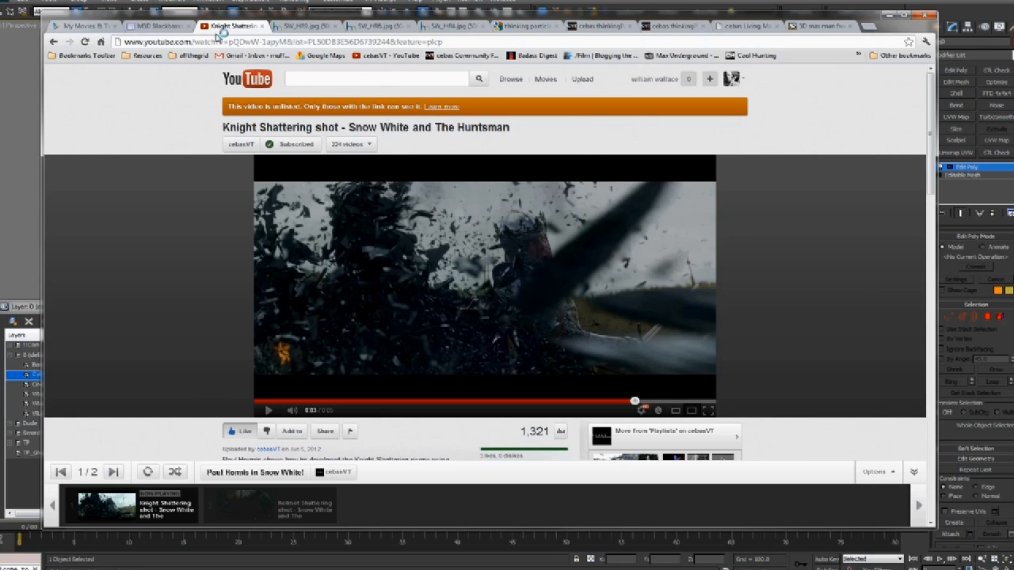
pyautogui.middleClick(464, 55)
pyautogui.click(802, 31)
pyautogui.moveTo(802, 32); pyautogui.dragTo(278, 33)
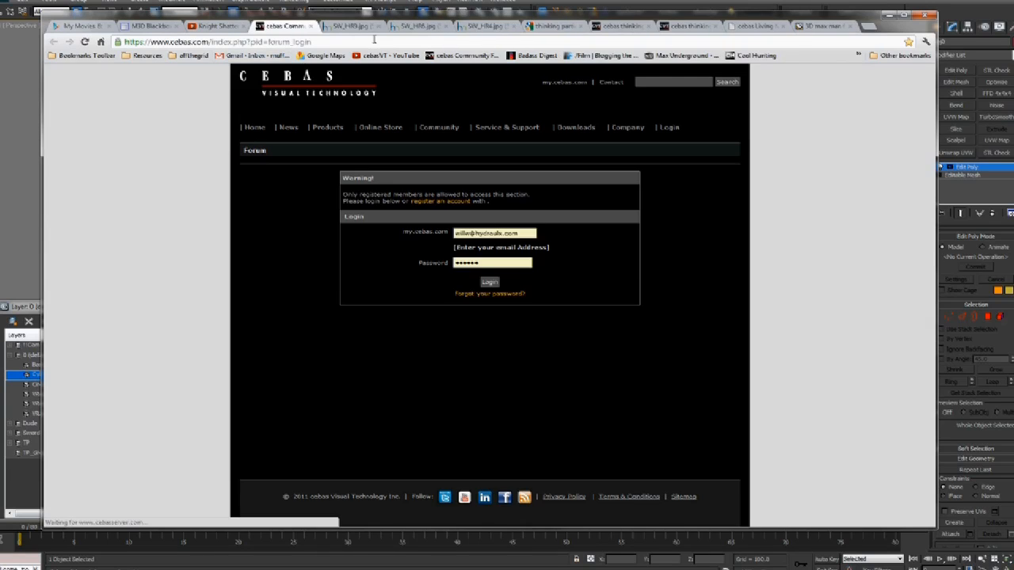
pyautogui.click(310, 27)
pyautogui.middleClick(382, 56)
pyautogui.moveTo(827, 30); pyautogui.dragTo(308, 29)
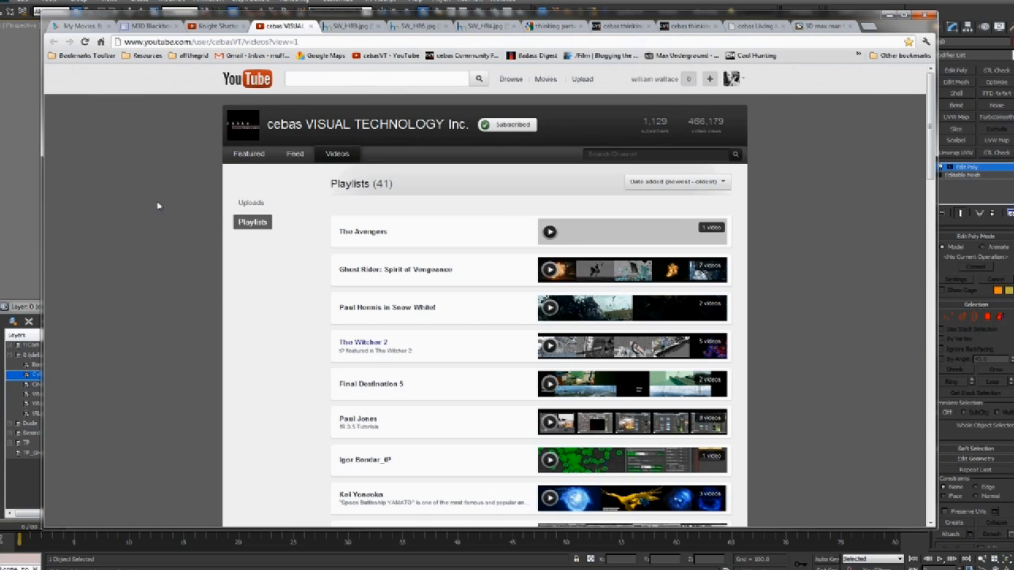
# Browse the thinkingParticles Dynamics Nodes playlist, view the MotionInheritance Node video, then minimize Chrome
pyautogui.scroll(-9, 267, 267)
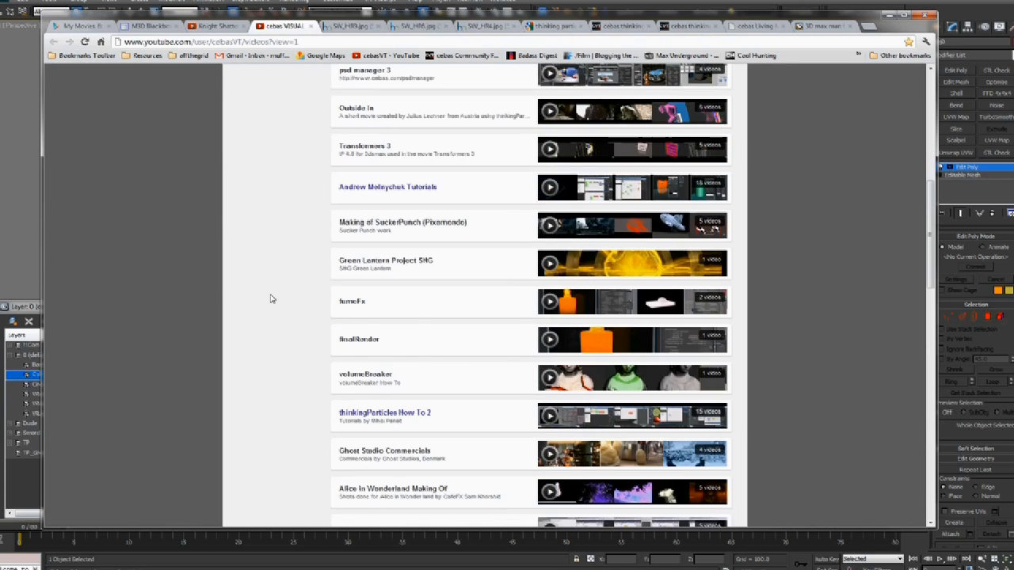
pyautogui.scroll(-3, 272, 302)
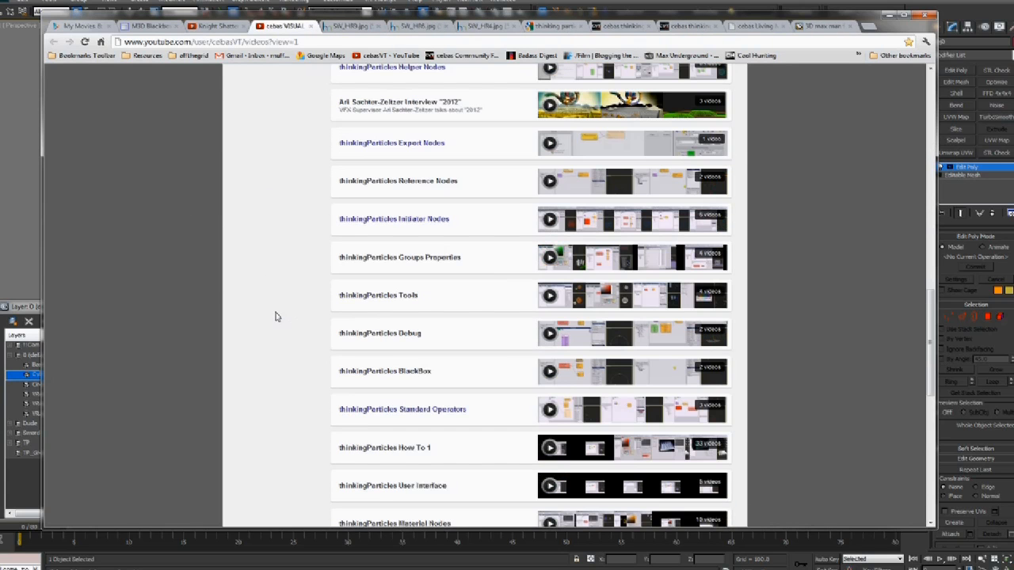
pyautogui.scroll(-2, 301, 275)
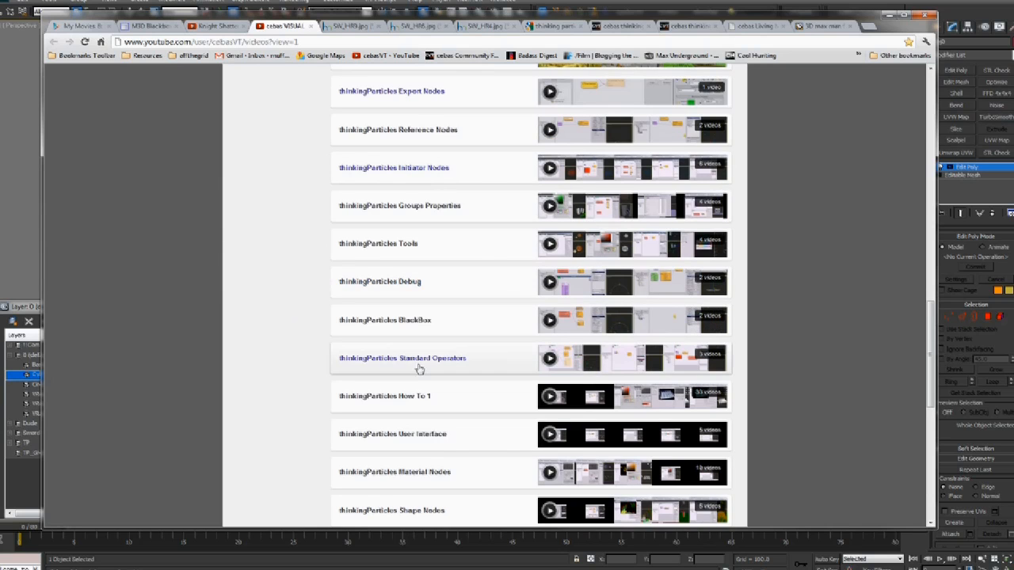
pyautogui.scroll(-3, 504, 297)
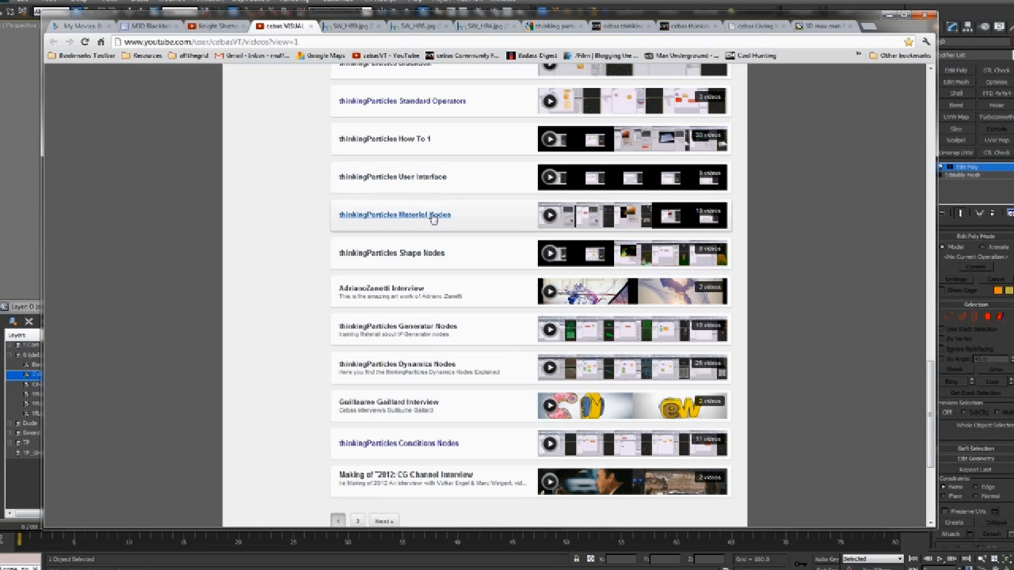
pyautogui.scroll(-2, 420, 253)
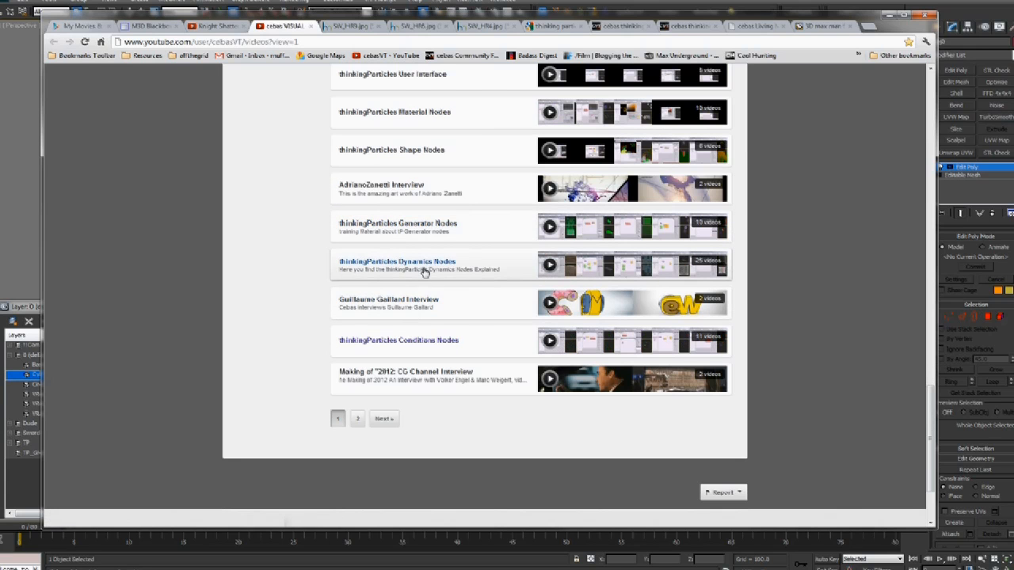
pyautogui.click(413, 265)
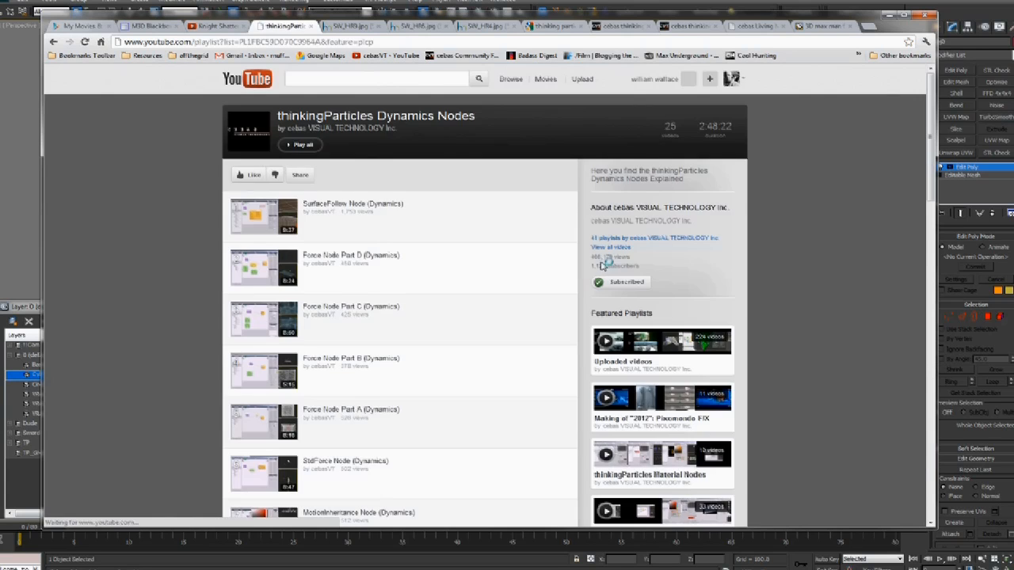
pyautogui.scroll(-3, 309, 214)
pyautogui.scroll(-2, 309, 215)
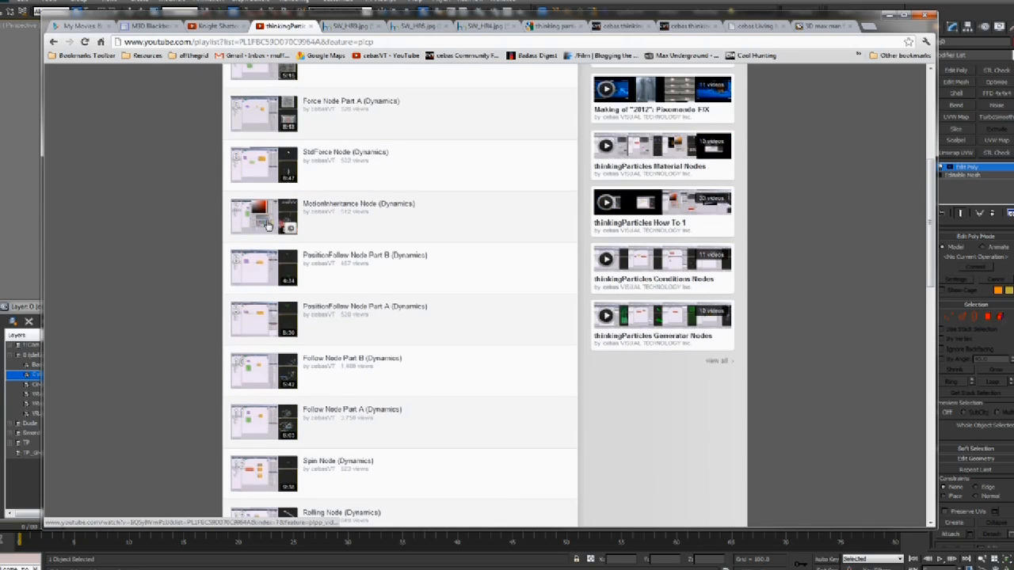
pyautogui.click(289, 226)
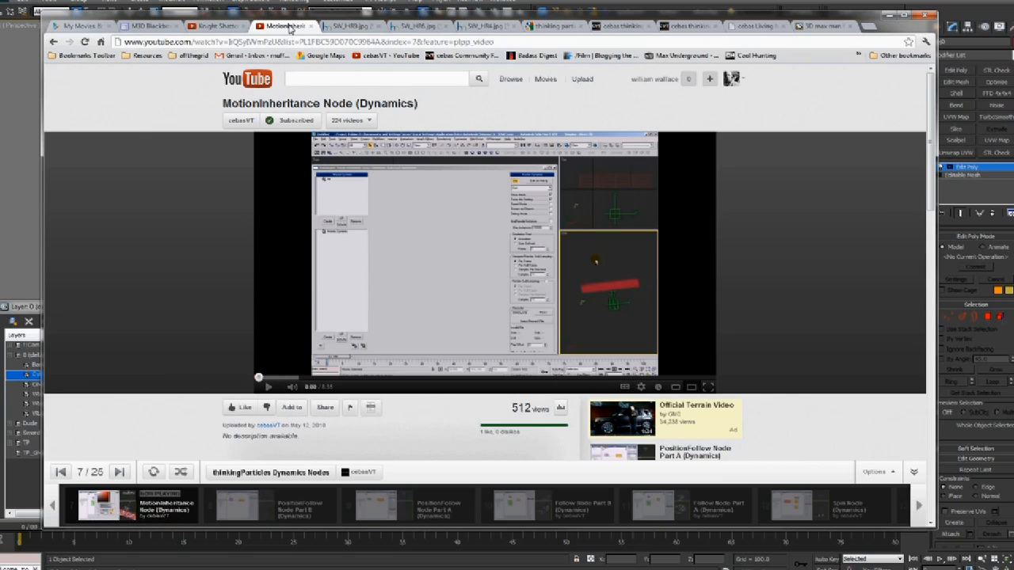
pyautogui.middleClick(288, 29)
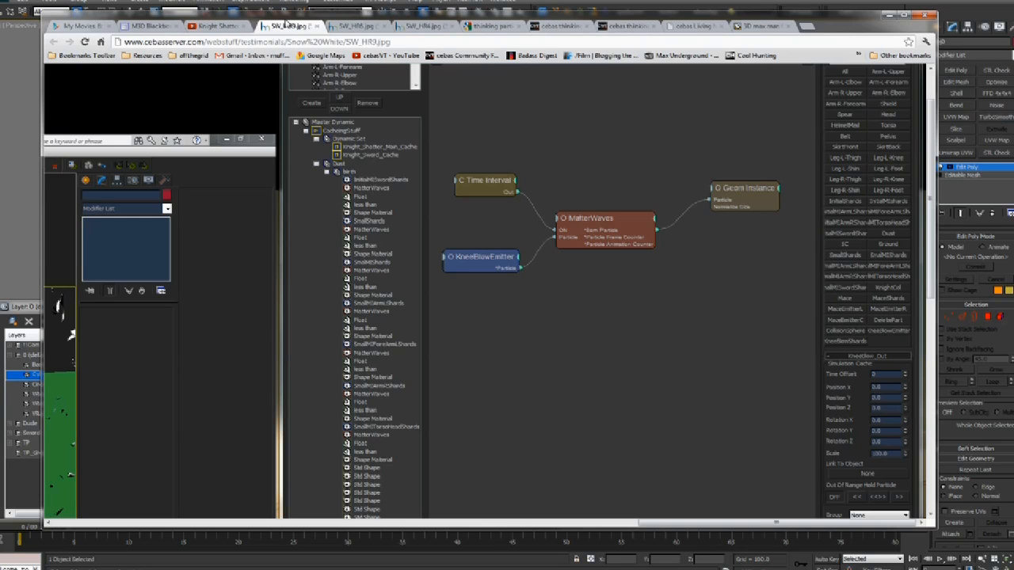
pyautogui.click(892, 16)
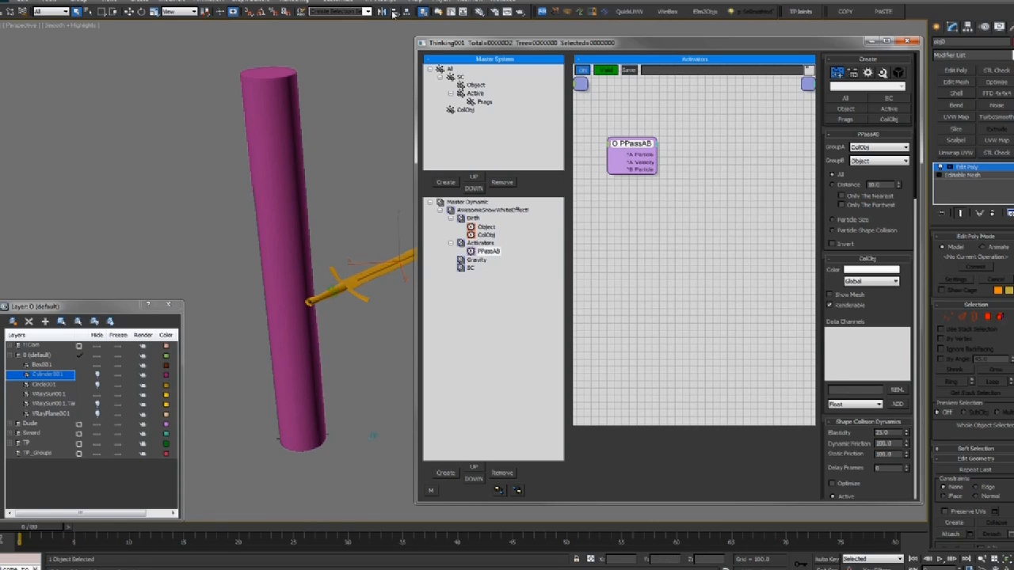
# Add an Intersect helper node to the Activators graph beside PPassAB
pyautogui.keyDown('alt'); pyautogui.moveTo(274, 212); pyautogui.dragTo(264, 221, button='middle'); pyautogui.keyUp('alt')
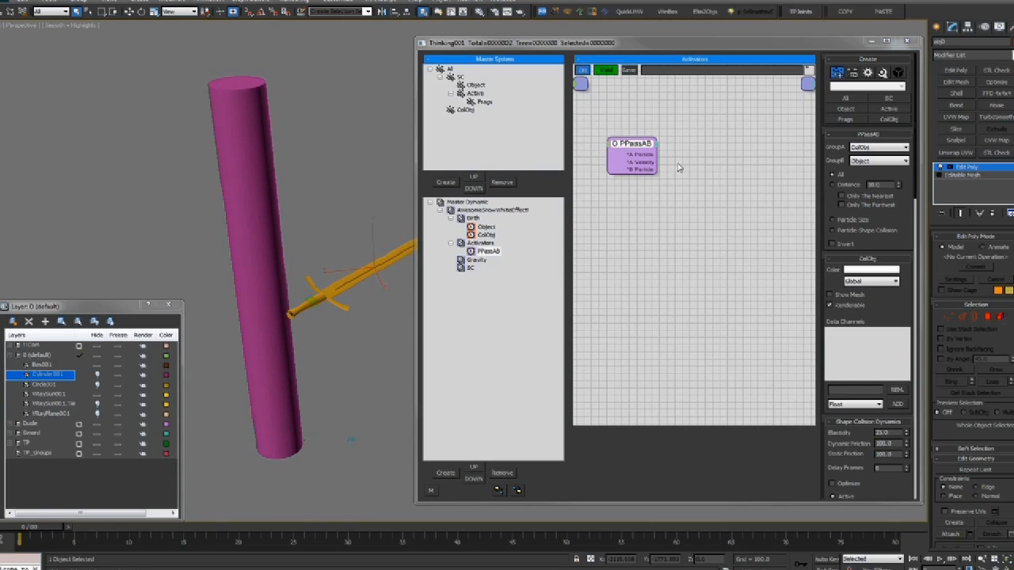
pyautogui.moveTo(639, 142); pyautogui.dragTo(631, 147)
pyautogui.rightClick(627, 150)
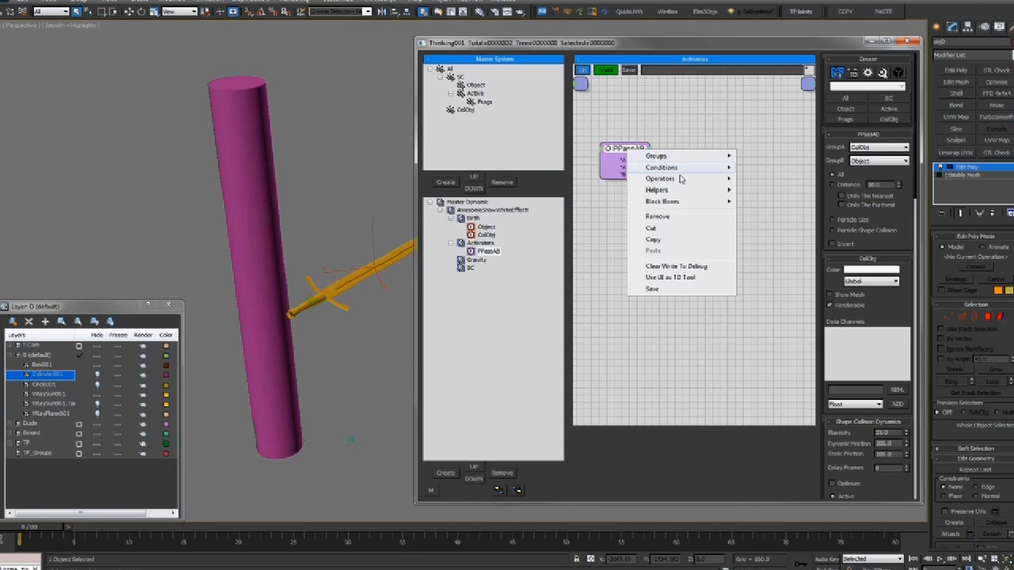
pyautogui.moveTo(683, 190)
pyautogui.moveTo(764, 191)
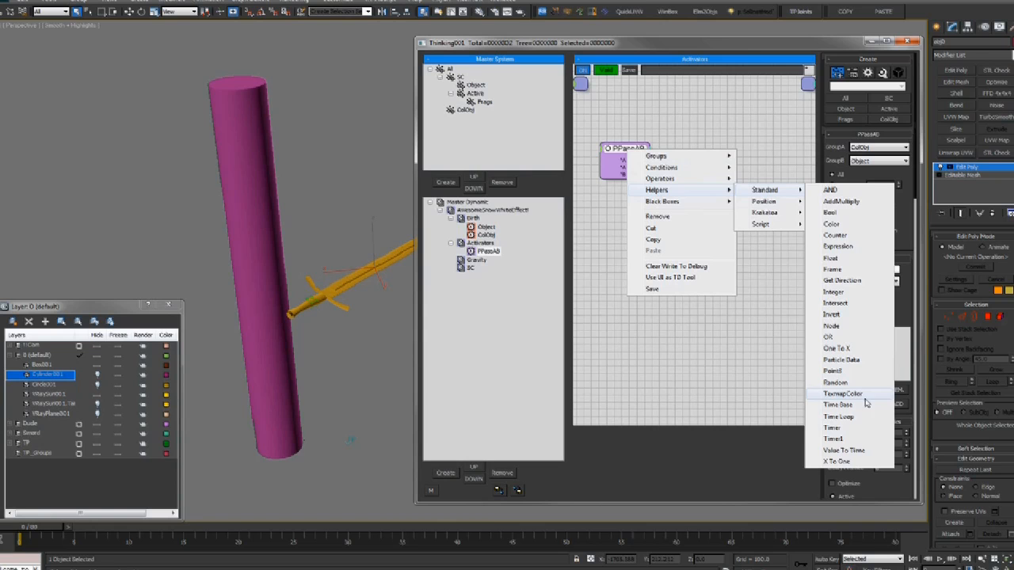
pyautogui.click(845, 305)
# Wire PPassAB's particle outputs into Intersect, B Particle going to Particle Shape
pyautogui.moveTo(635, 149); pyautogui.dragTo(686, 181)
pyautogui.click(710, 156)
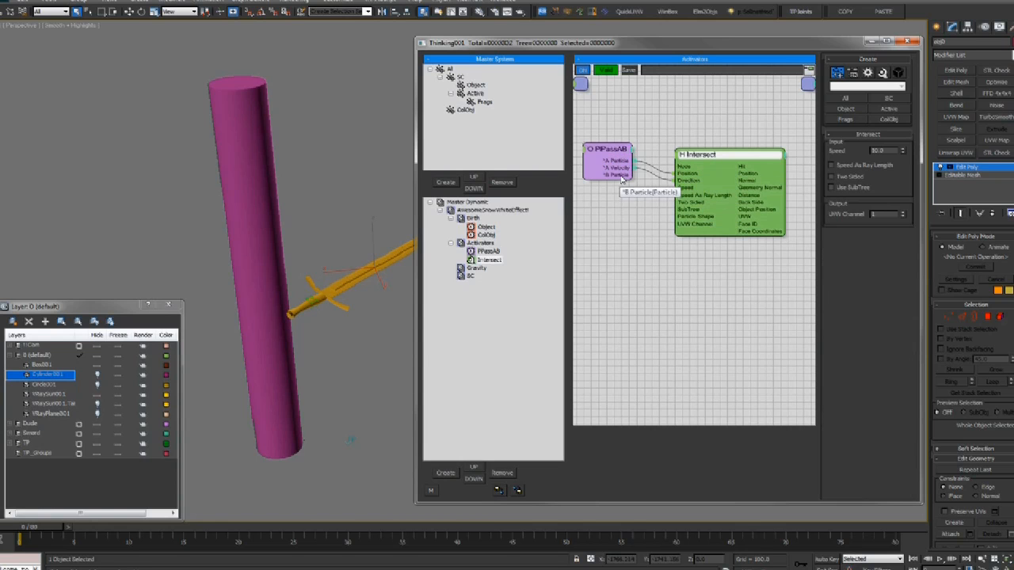
pyautogui.moveTo(632, 175); pyautogui.dragTo(687, 222)
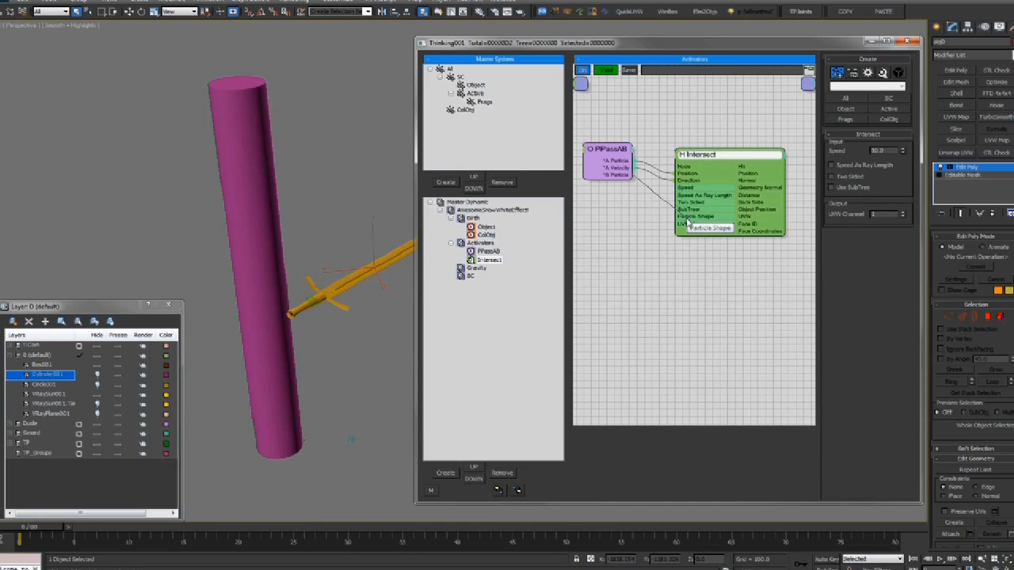
pyautogui.moveTo(738, 134); pyautogui.dragTo(730, 132, button='middle')
pyautogui.moveTo(774, 156); pyautogui.dragTo(746, 155)
pyautogui.moveTo(690, 127); pyautogui.dragTo(670, 124, button='middle')
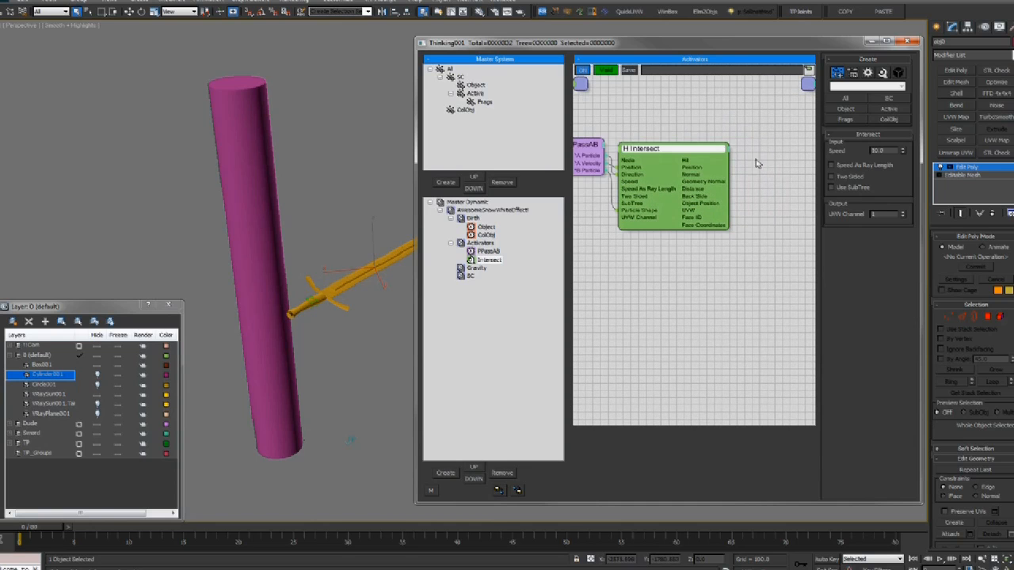
# Arrange PPassAB and Intersect side by side, then show the ColObj group's Shape Collision settings
pyautogui.rightClick(720, 167)
pyautogui.click(707, 136)
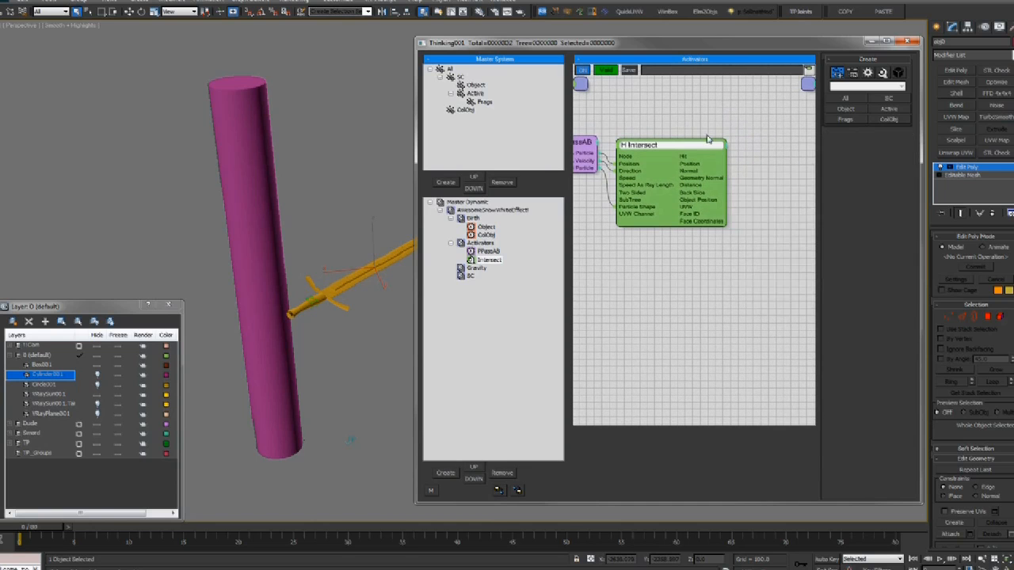
pyautogui.moveTo(671, 148); pyautogui.dragTo(682, 146)
pyautogui.moveTo(639, 127); pyautogui.dragTo(661, 129, button='middle')
pyautogui.moveTo(606, 148); pyautogui.dragTo(608, 152)
pyautogui.moveTo(667, 142); pyautogui.dragTo(673, 144)
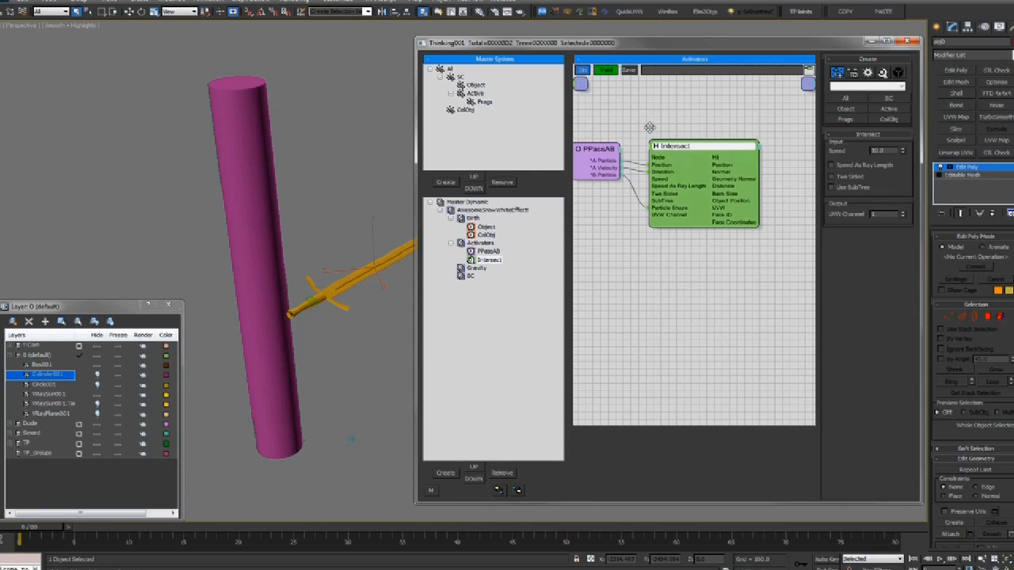
pyautogui.moveTo(649, 127); pyautogui.dragTo(676, 125, button='middle')
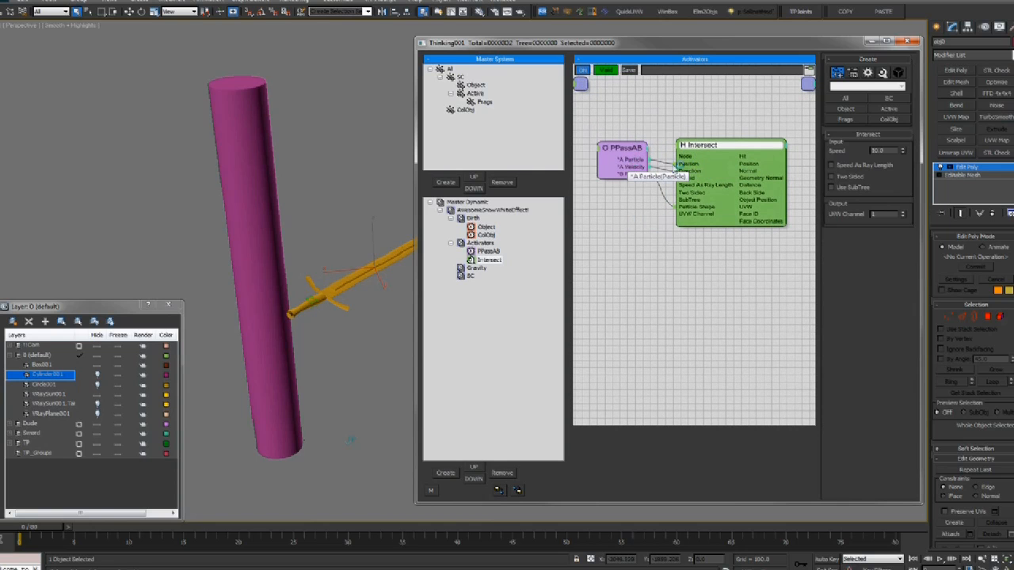
pyautogui.click(636, 150)
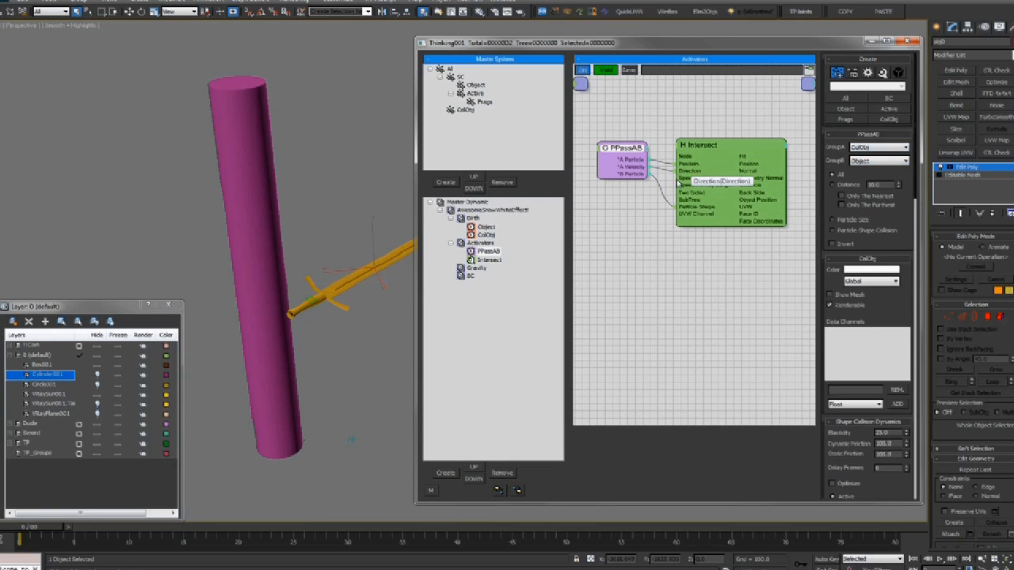
pyautogui.click(464, 110)
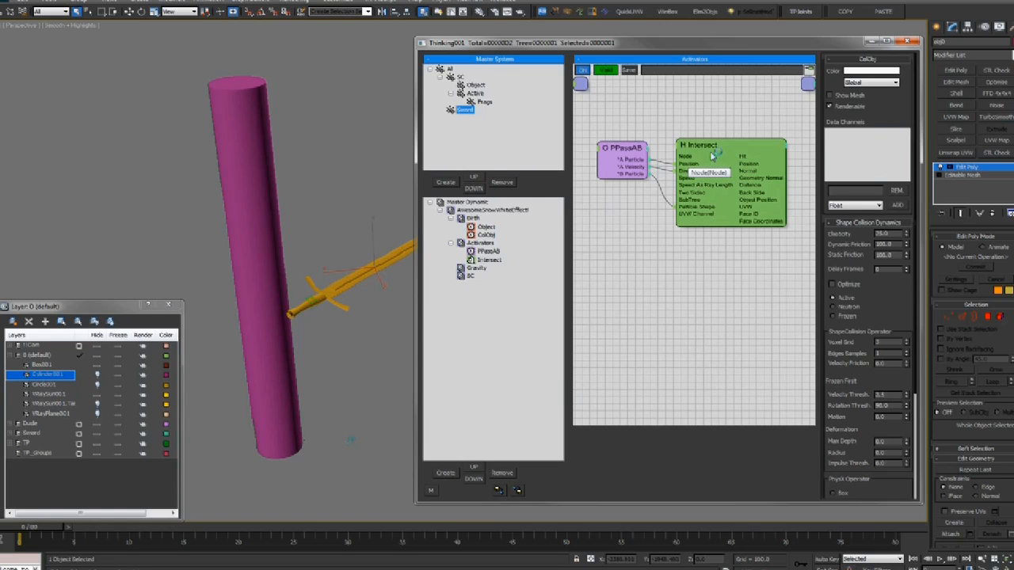
# Select the Intersect node and orbit the view to watch the sword enter the cylinder around frames 15–20
pyautogui.click(687, 170)
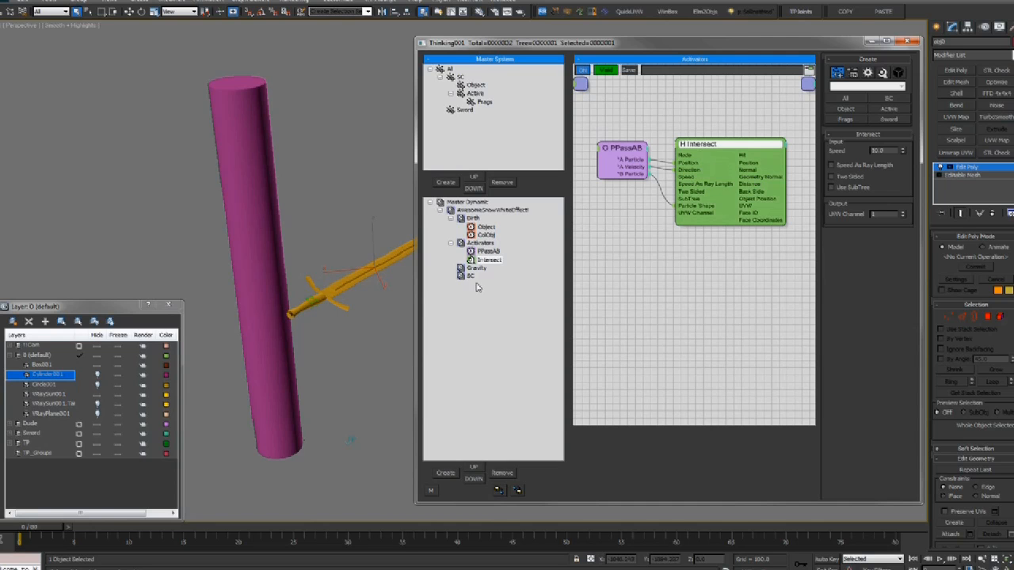
pyautogui.keyDown('alt'); pyautogui.moveTo(274, 337); pyautogui.dragTo(284, 343, button='middle'); pyautogui.keyUp('alt')
pyautogui.moveTo(175, 537); pyautogui.dragTo(192, 502)
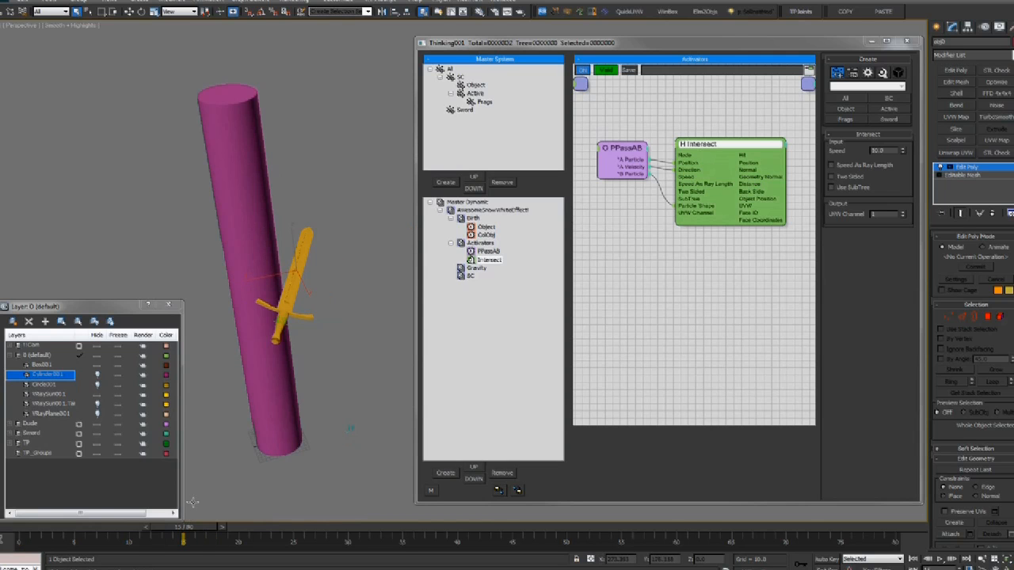
pyautogui.keyDown('alt'); pyautogui.moveTo(293, 259); pyautogui.dragTo(290, 271, button='middle'); pyautogui.keyUp('alt')
pyautogui.press('w')
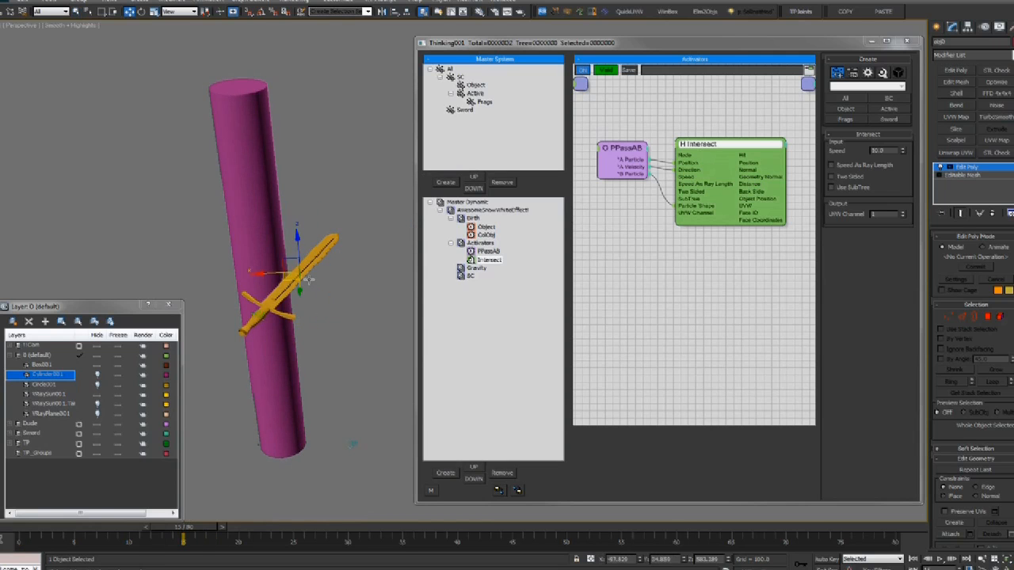
pyautogui.moveTo(187, 532)
pyautogui.mouseDown()
pyautogui.moveTo(242, 531)
pyautogui.moveTo(202, 529)
pyautogui.moveTo(209, 517)
pyautogui.moveTo(172, 529)
pyautogui.mouseUp()
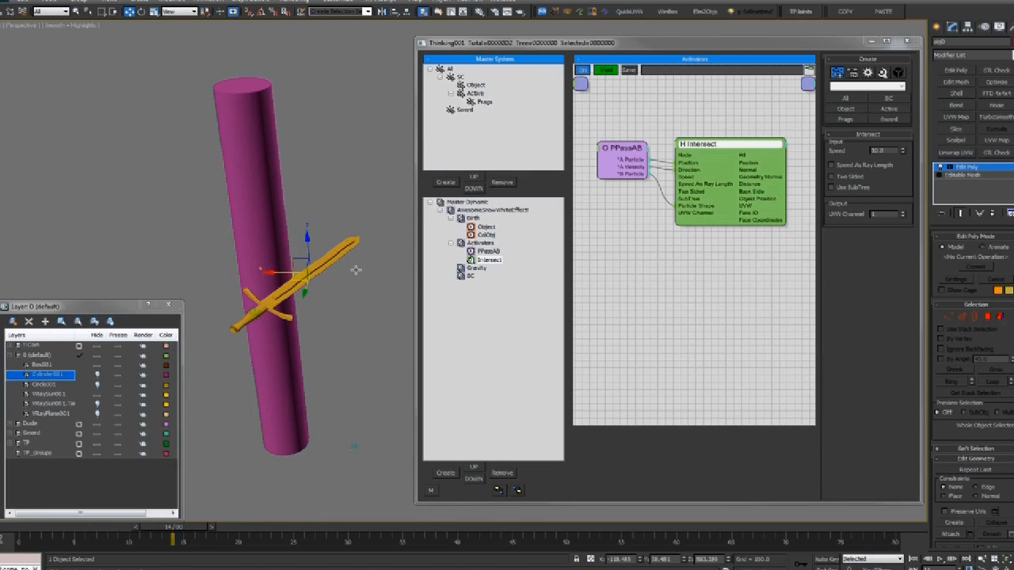
pyautogui.moveTo(297, 294)
pyautogui.keyDown('alt'); pyautogui.mouseDown(button='middle')
pyautogui.moveTo(323, 288)
pyautogui.moveTo(294, 283)
pyautogui.mouseUp(button='middle'); pyautogui.keyUp('alt')
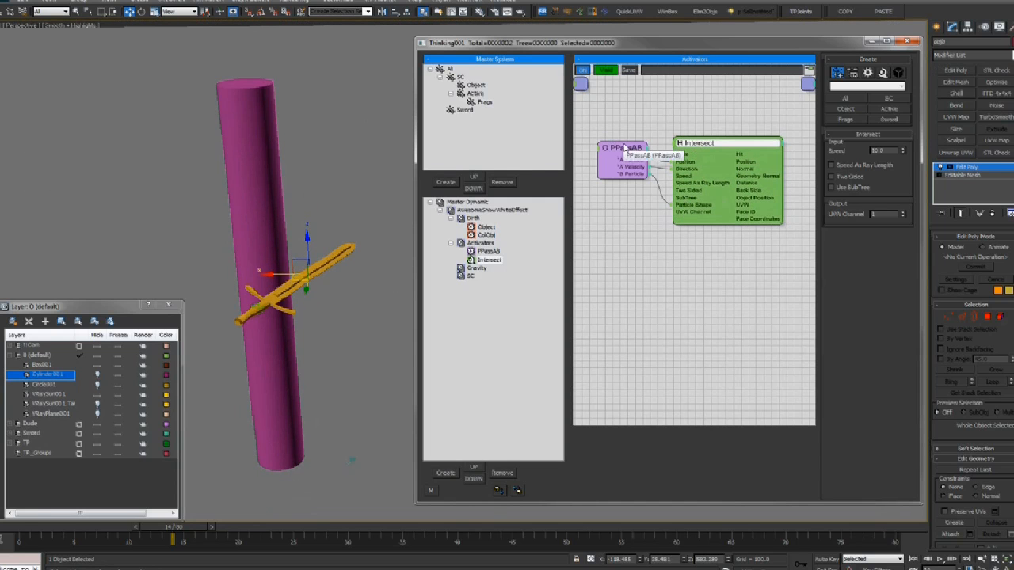
# Nudge the PPassAB and Intersect nodes apart and shift the Activators graph left
pyautogui.moveTo(614, 149); pyautogui.dragTo(603, 157)
pyautogui.moveTo(688, 211); pyautogui.dragTo(691, 208)
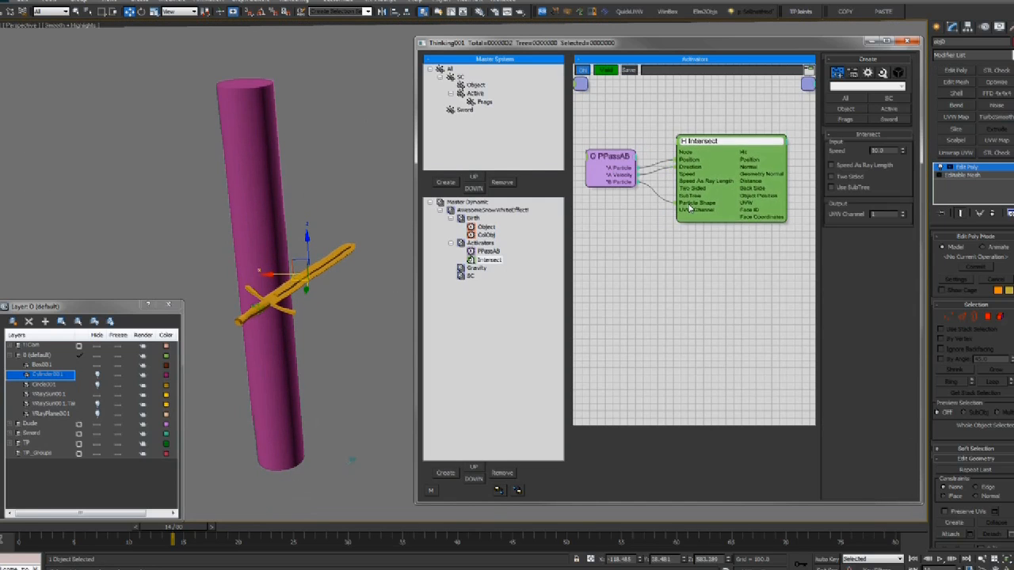
pyautogui.click(612, 166)
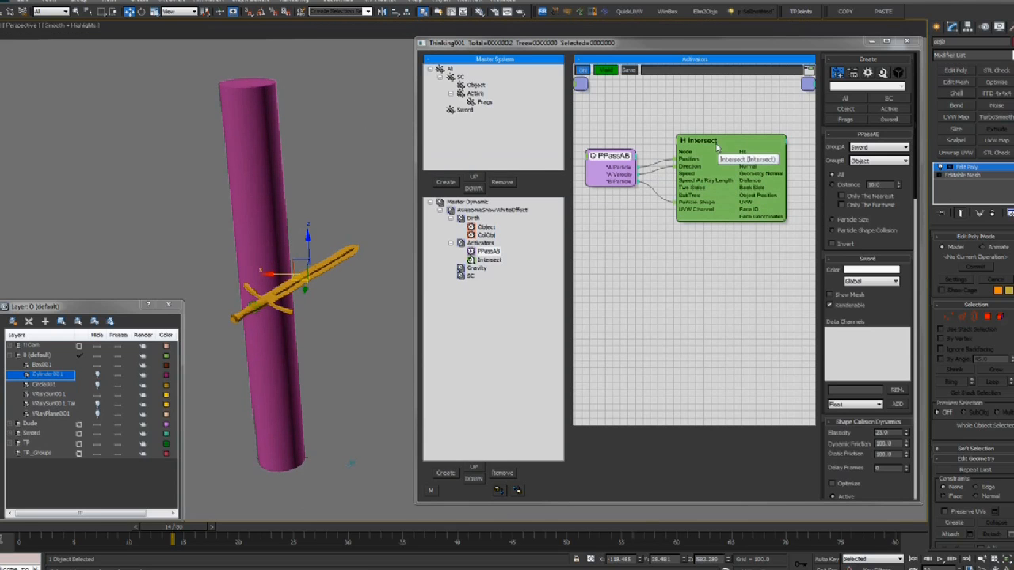
pyautogui.moveTo(666, 162); pyautogui.dragTo(652, 162)
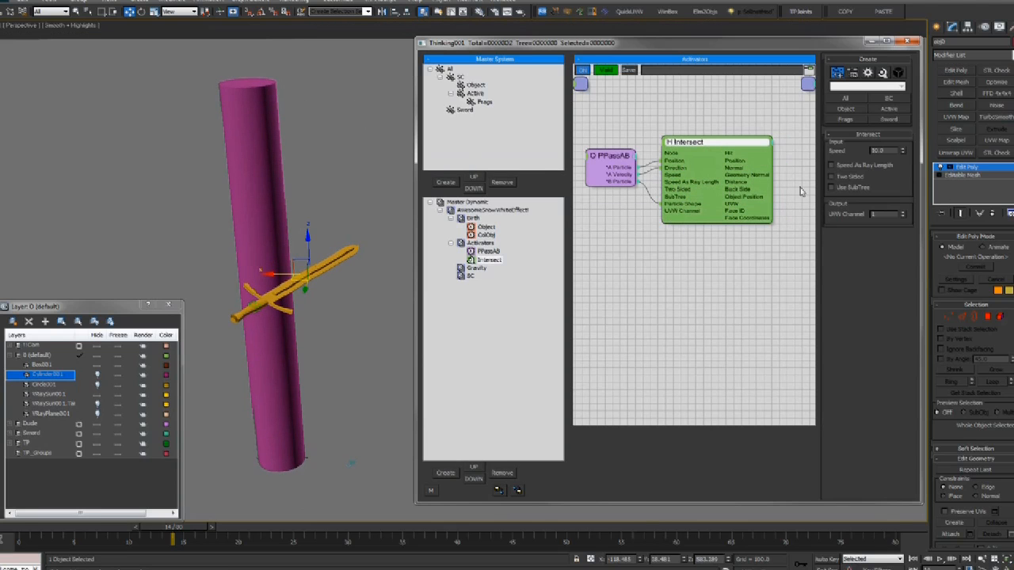
pyautogui.moveTo(791, 183); pyautogui.dragTo(770, 182, button='middle')
# Toggle wireframe, scrub back to frame 15, and nudge Intersect with the graph shifted further left
pyautogui.press('F3')
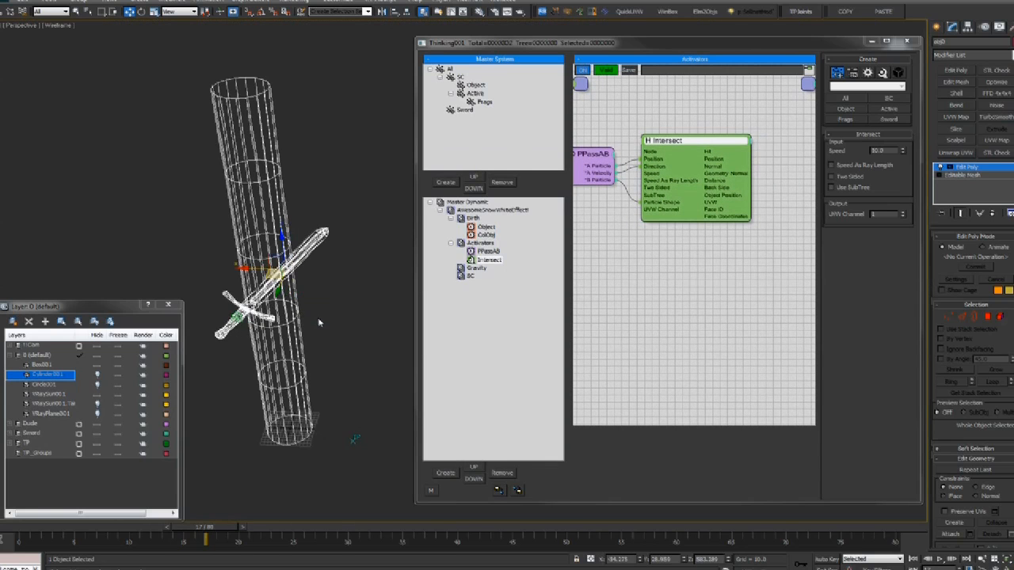
pyautogui.press('F3')
pyautogui.moveTo(203, 532); pyautogui.dragTo(183, 532)
pyautogui.moveTo(808, 166); pyautogui.dragTo(799, 165, button='middle')
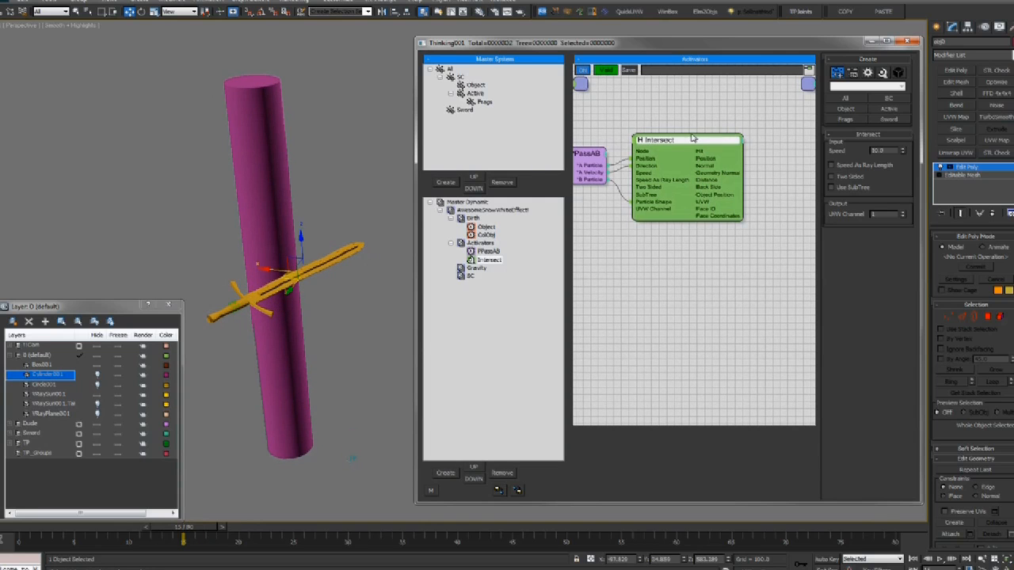
pyautogui.moveTo(702, 140); pyautogui.dragTo(698, 142)
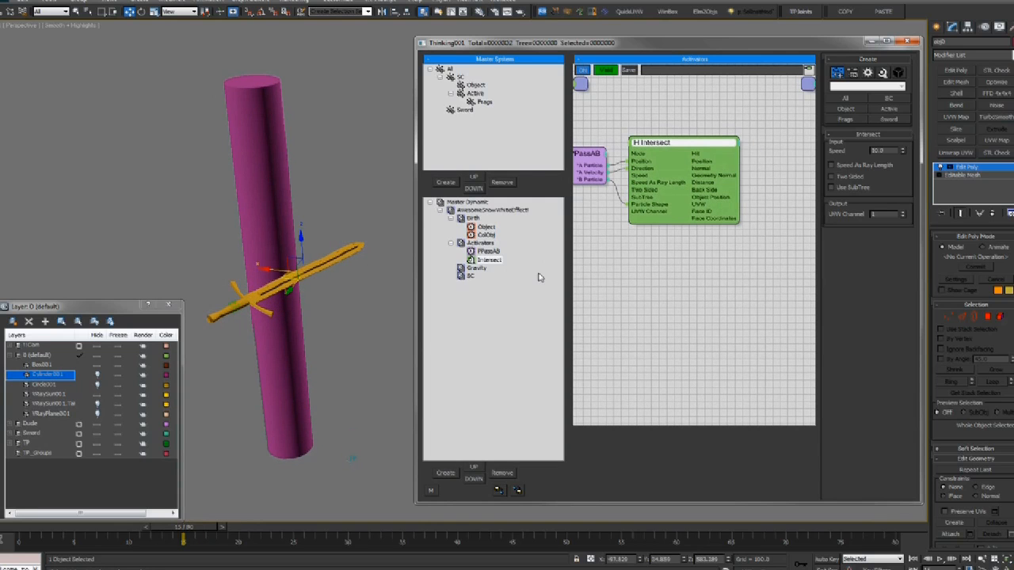
pyautogui.moveTo(765, 153); pyautogui.dragTo(747, 162, button='middle')
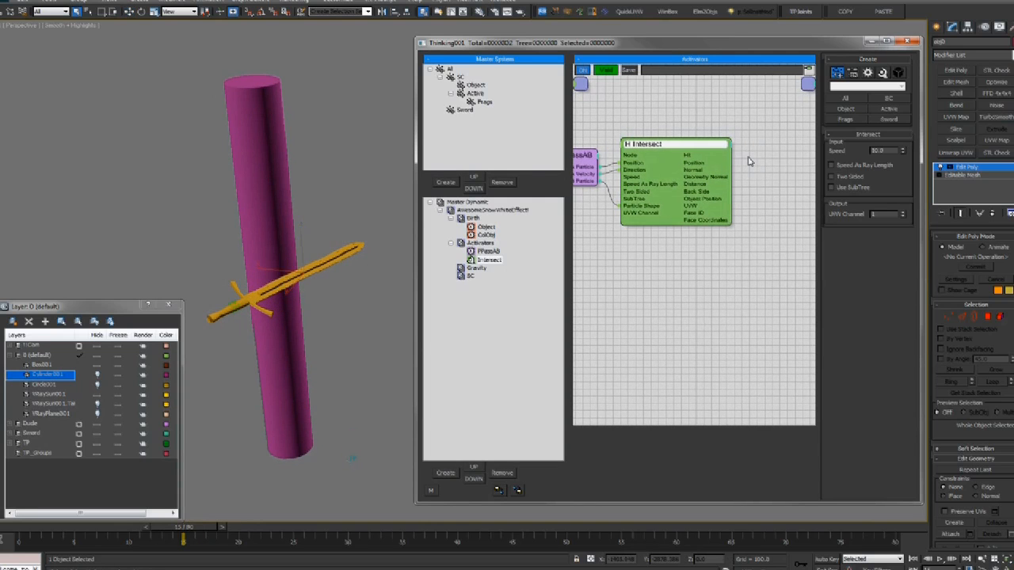
# Bring up the Activators add-node menu at its Operators > Generator list
pyautogui.rightClick(749, 161)
pyautogui.moveTo(755, 186)
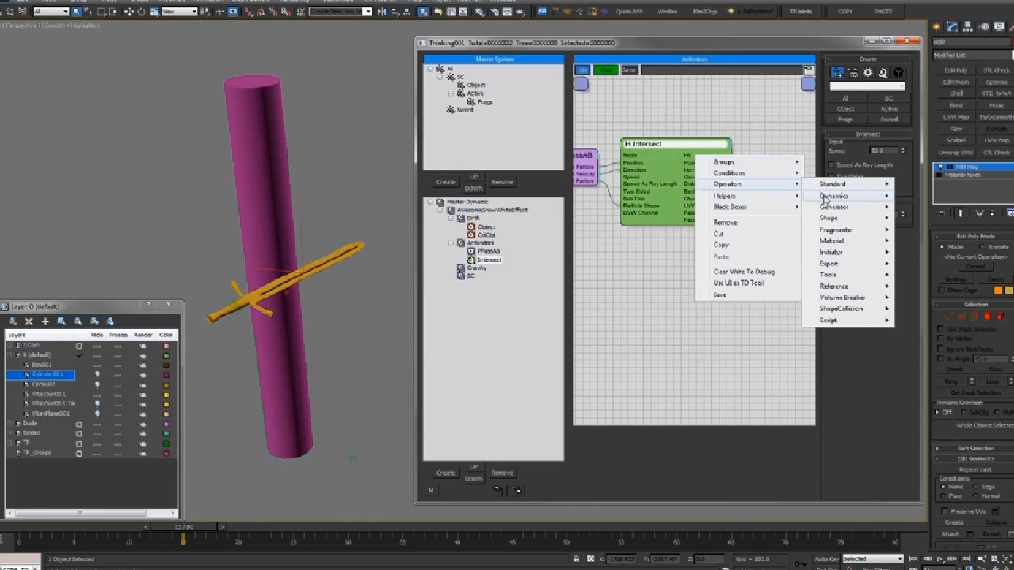
pyautogui.moveTo(850, 210)
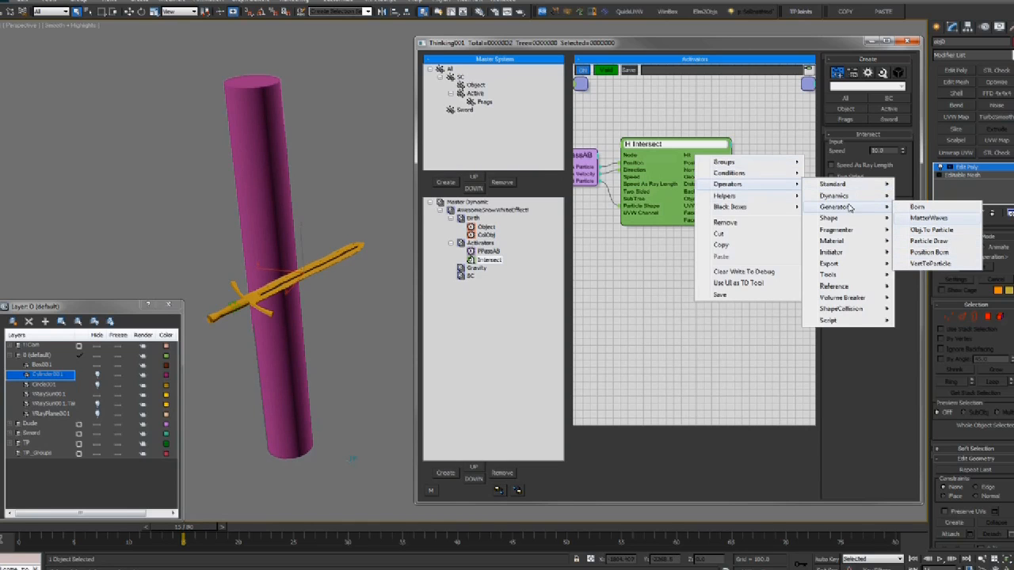
# Add a Position Born node, wiring Intersect's Hit to its On input and Position to Position
pyautogui.click(931, 252)
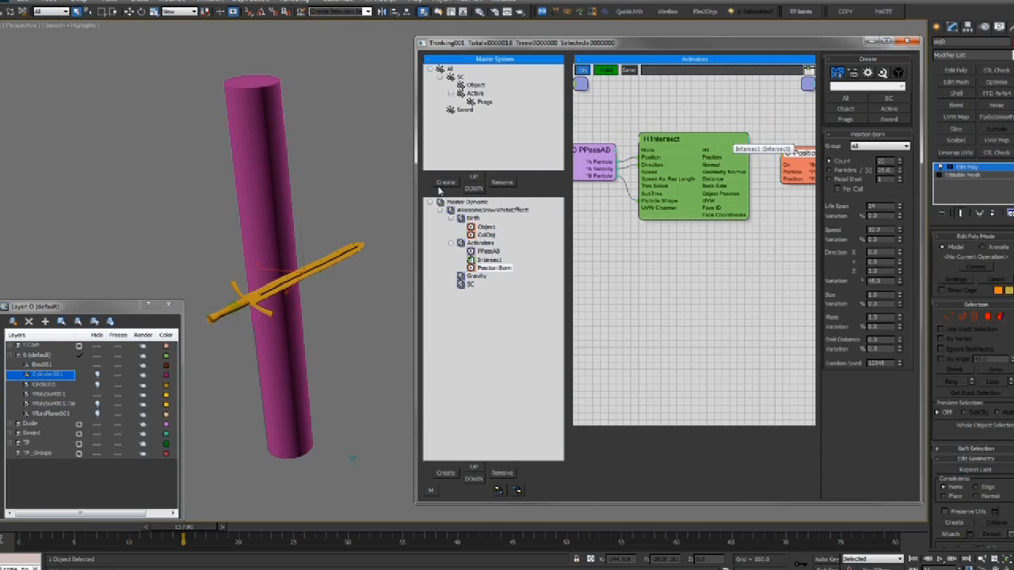
pyautogui.moveTo(793, 193); pyautogui.dragTo(790, 192, button='middle')
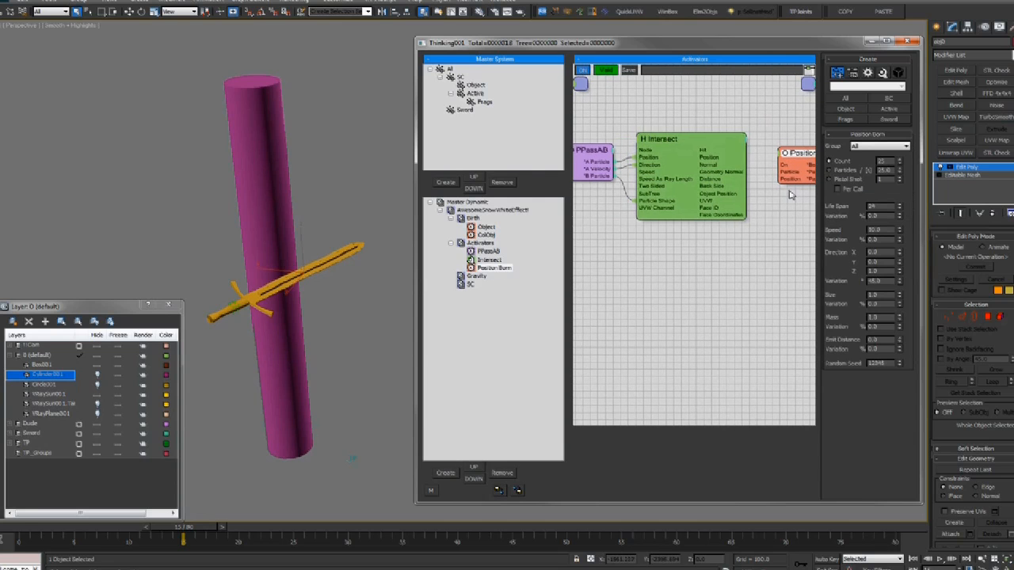
pyautogui.moveTo(707, 152); pyautogui.dragTo(802, 156)
pyautogui.moveTo(796, 123); pyautogui.dragTo(794, 120, button='middle')
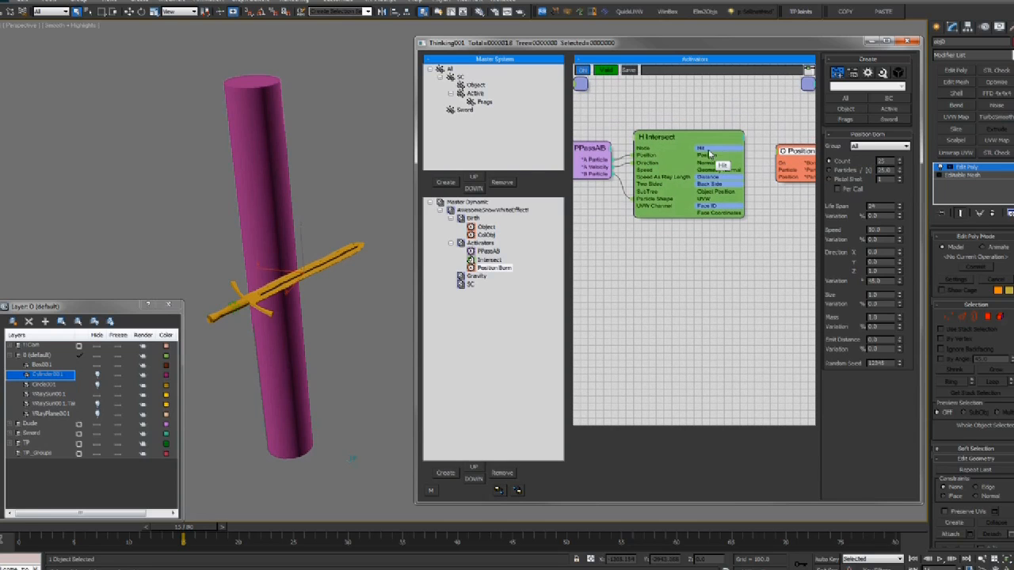
pyautogui.moveTo(709, 149); pyautogui.dragTo(710, 149)
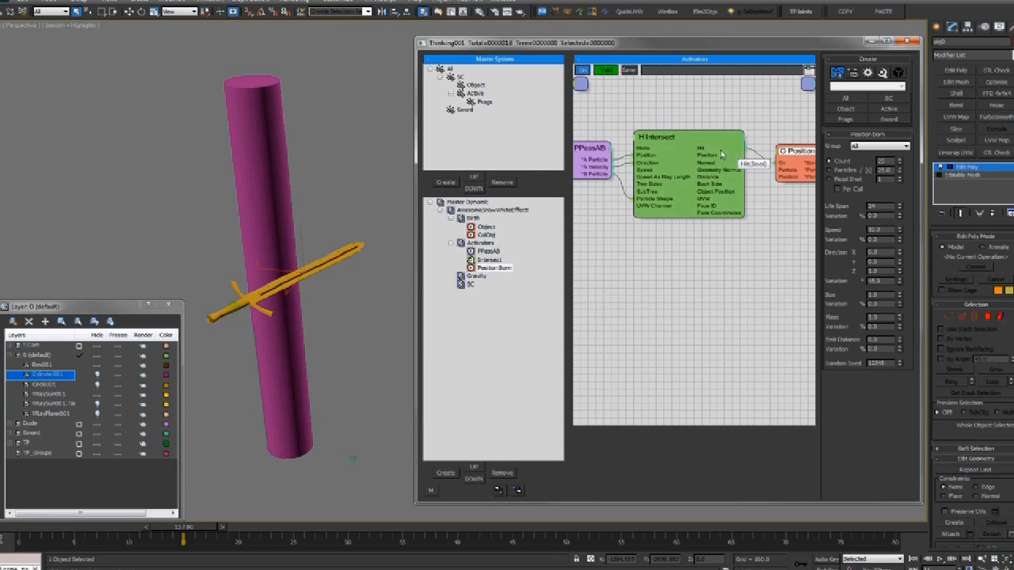
pyautogui.moveTo(789, 154); pyautogui.dragTo(788, 155)
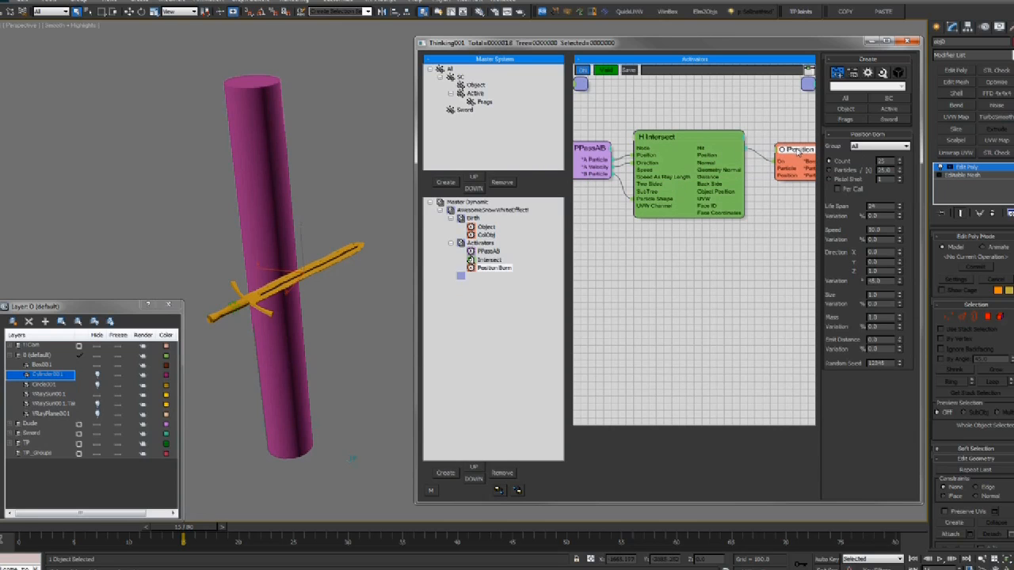
pyautogui.moveTo(790, 175); pyautogui.dragTo(717, 156)
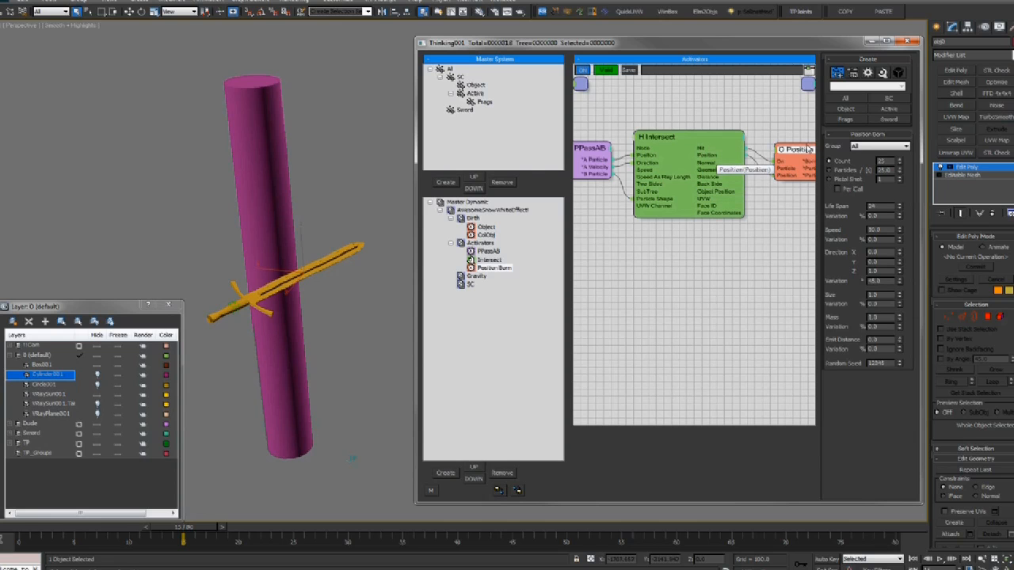
pyautogui.moveTo(775, 132); pyautogui.dragTo(726, 123, button='middle')
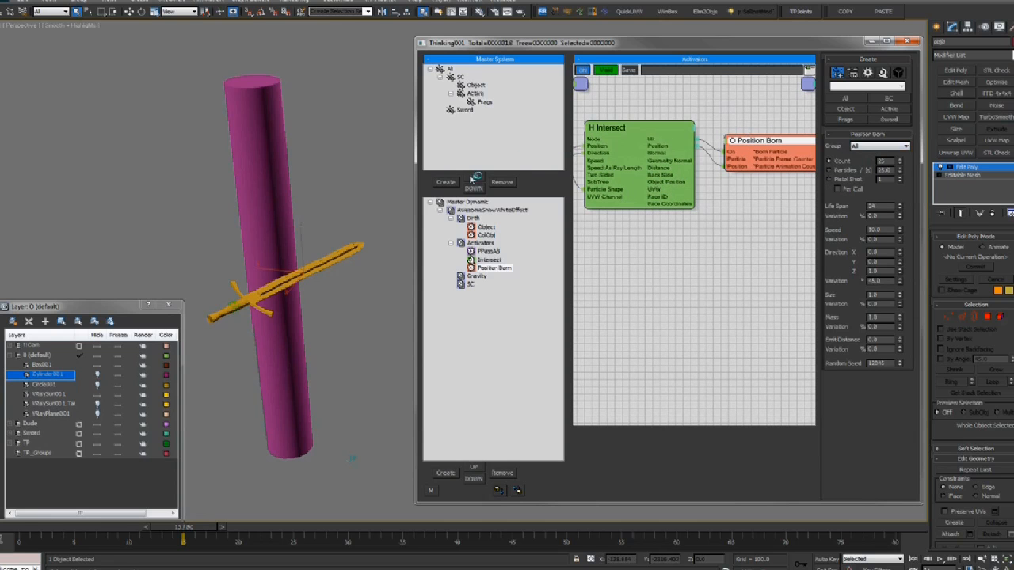
# Create a Master System group named ImpactPoint and set it as Position Born's emit group
pyautogui.click(467, 119)
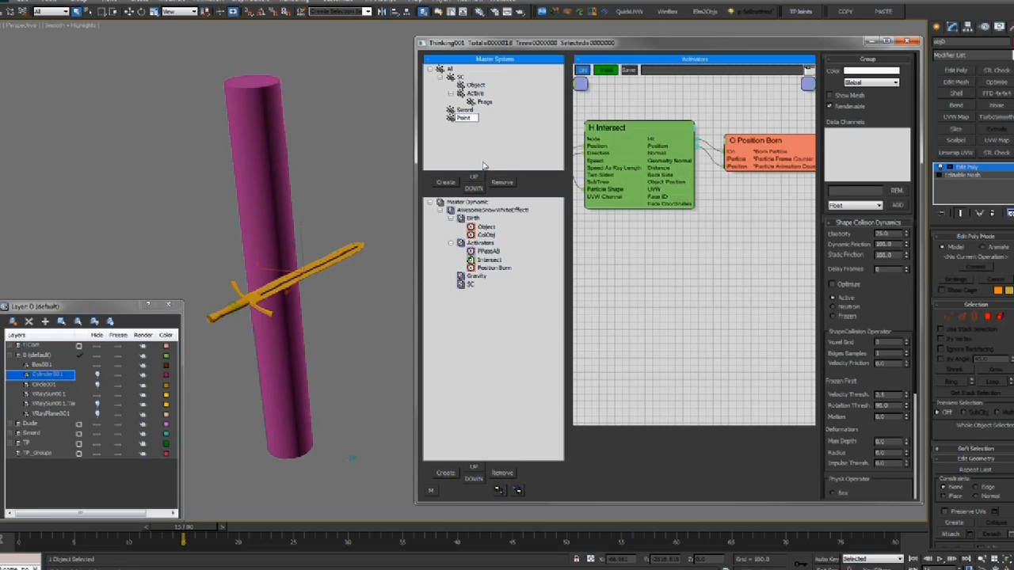
pyautogui.write('t')
pyautogui.press('Return')
pyautogui.click(475, 118)
pyautogui.write('Impa')
pyautogui.press('Return')
pyautogui.click(791, 151)
pyautogui.click(874, 159)
pyautogui.click(869, 208)
# Display the ImpactPoint particles as pink dots
pyautogui.click(474, 119)
pyautogui.click(872, 83)
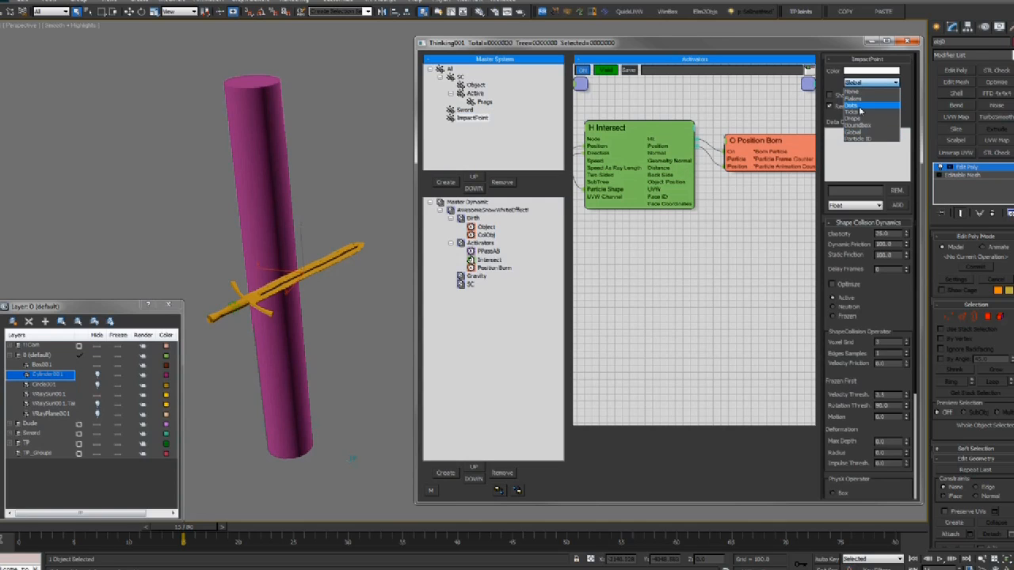
pyautogui.click(469, 118)
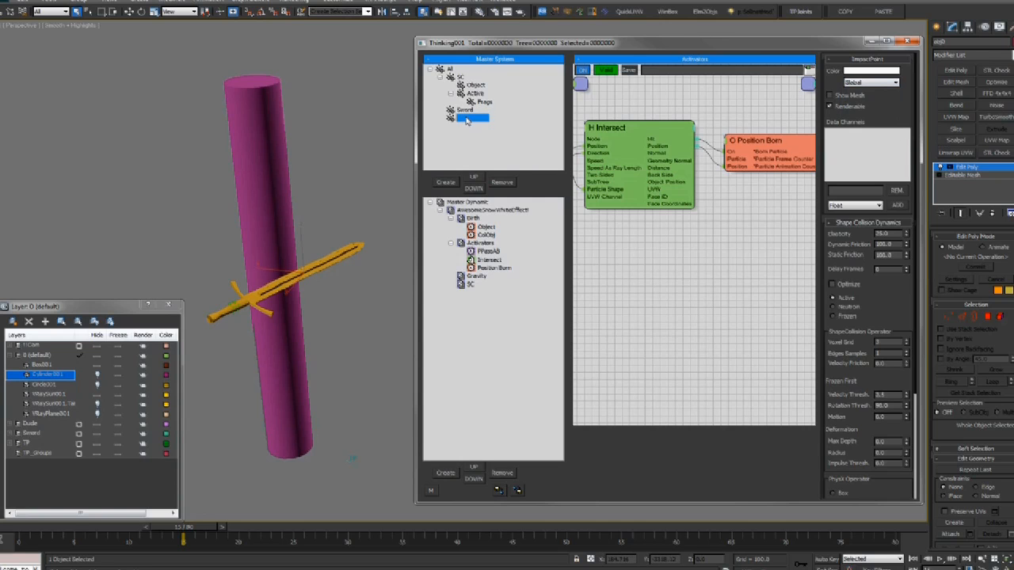
pyautogui.click(871, 82)
pyautogui.click(851, 106)
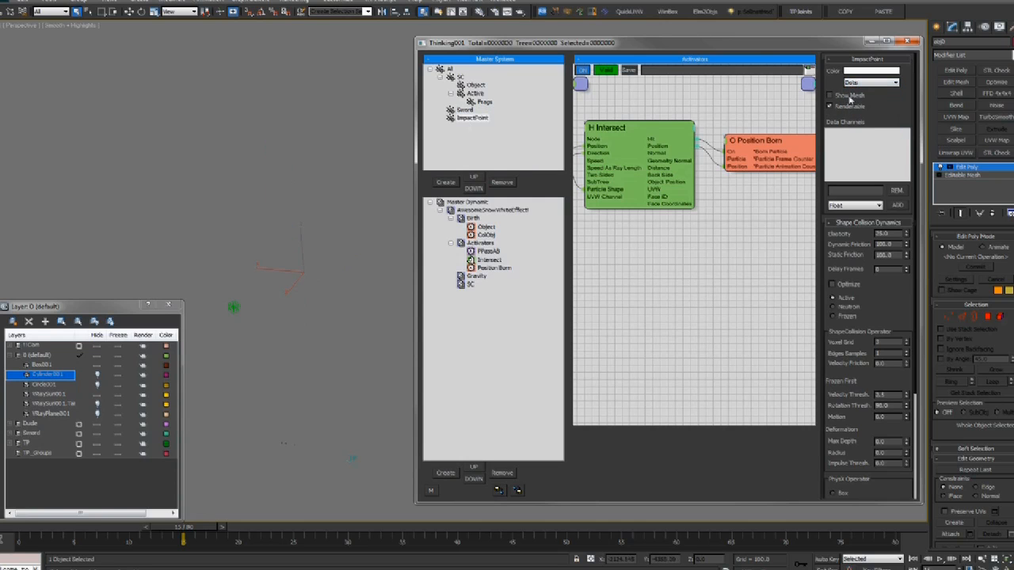
pyautogui.click(867, 70)
pyautogui.moveTo(224, 85); pyautogui.dragTo(278, 57)
pyautogui.click(295, 51)
pyautogui.click(245, 57)
pyautogui.click(384, 133)
pyautogui.click(865, 83)
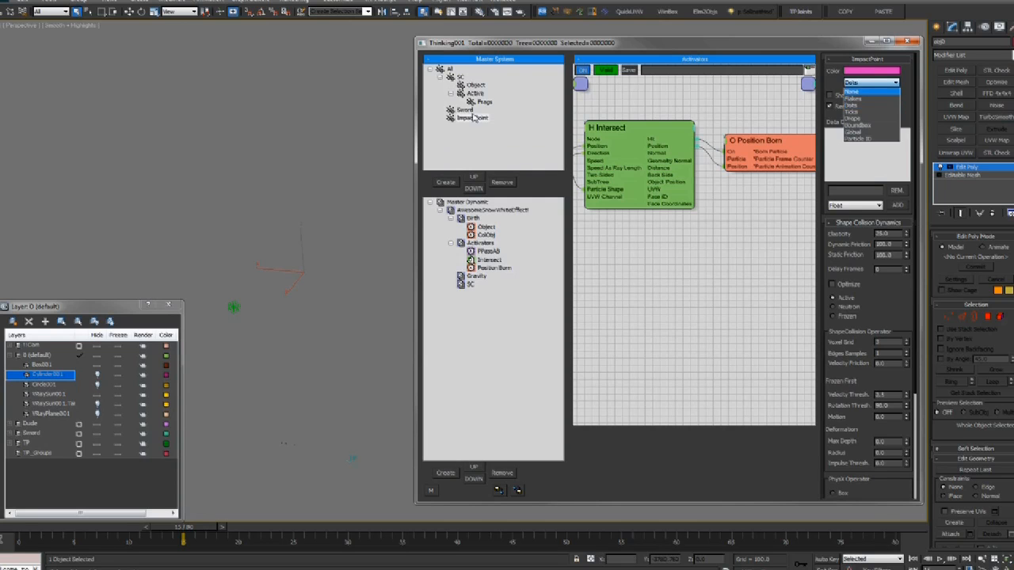
# Turn on Force this Setting in the Master Dynamic settings, then return to ImpactPoint
pyautogui.click(466, 203)
pyautogui.click(467, 202)
pyautogui.click(847, 109)
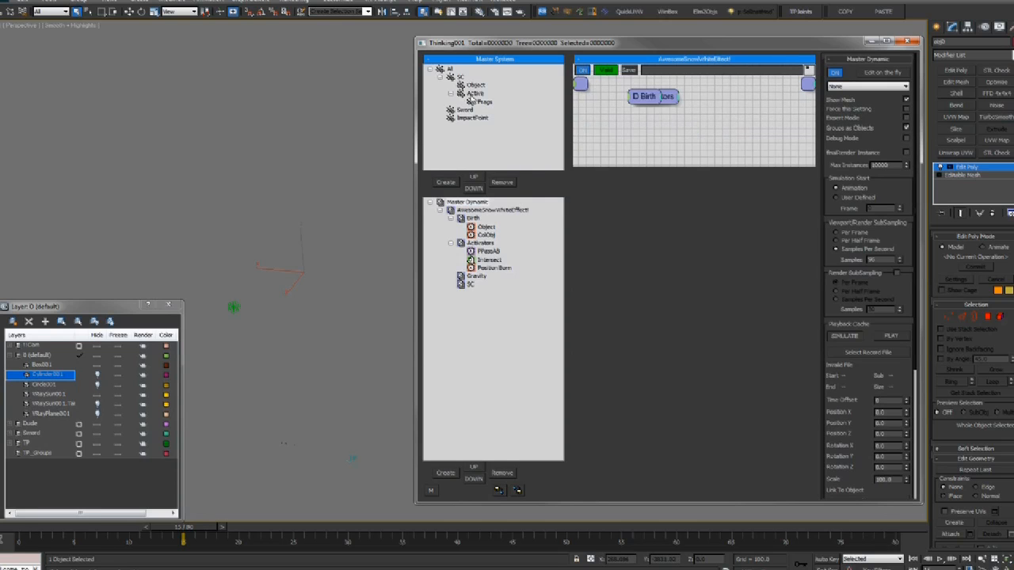
pyautogui.click(474, 118)
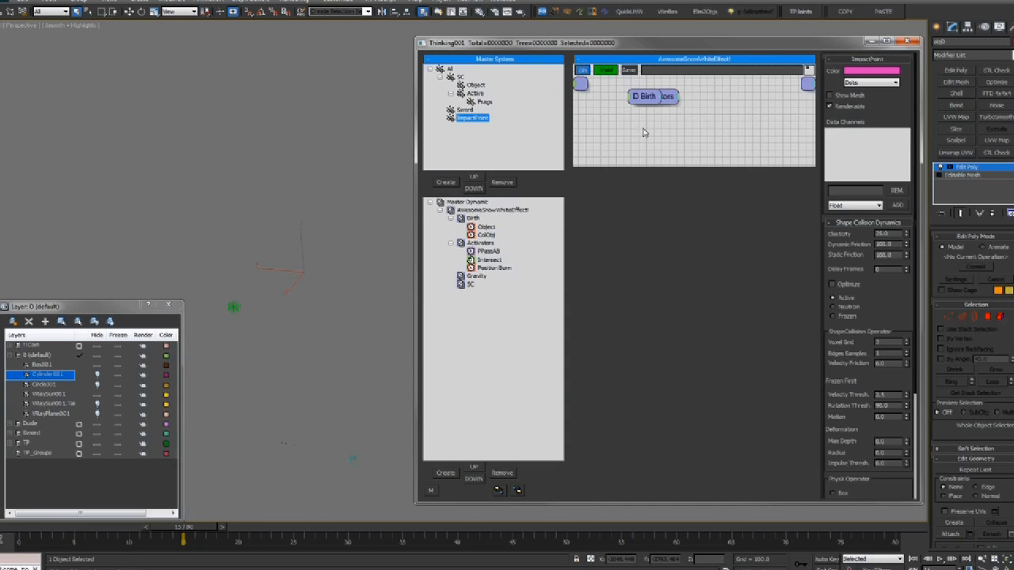
# Open Position Born's settings and view the sword and cylinder close up in wireframe
pyautogui.click(492, 268)
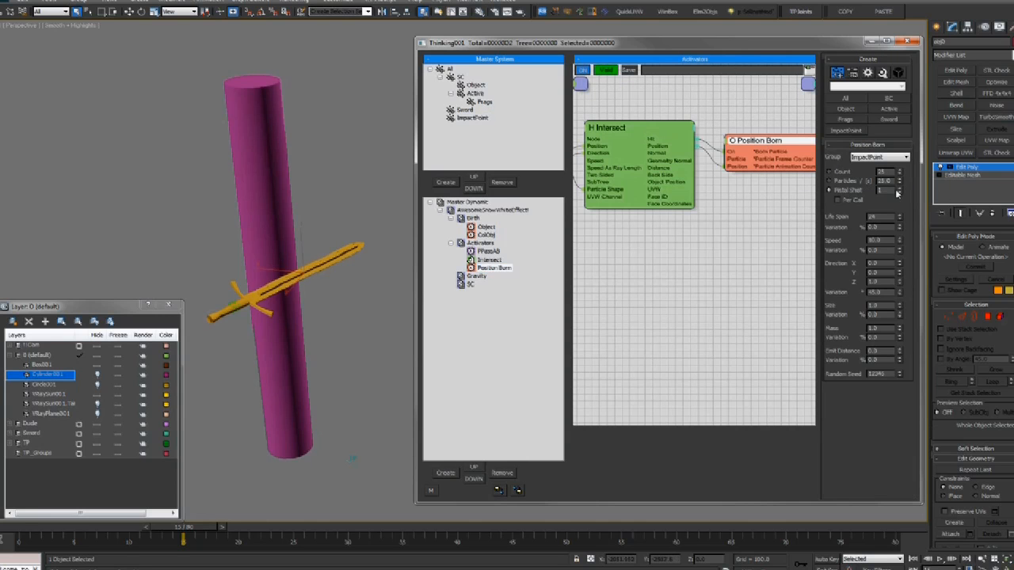
pyautogui.moveTo(906, 141); pyautogui.dragTo(906, 134)
pyautogui.moveTo(894, 191); pyautogui.dragTo(804, 193)
pyautogui.press('F3')
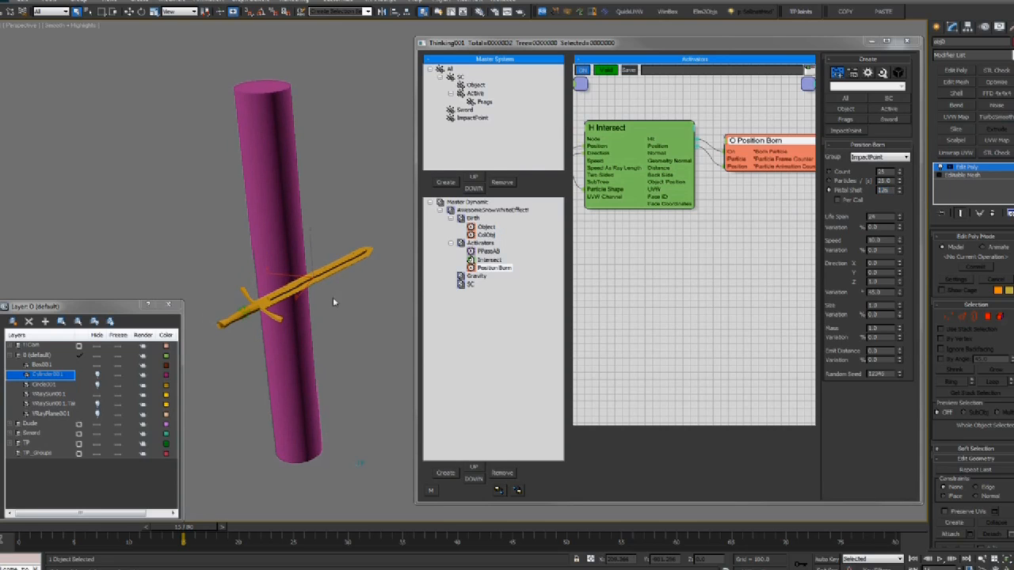
pyautogui.moveTo(894, 190); pyautogui.dragTo(824, 193)
pyautogui.keyDown('alt'); pyautogui.moveTo(85, 287); pyautogui.dragTo(340, 266, button='middle'); pyautogui.keyUp('alt')
pyautogui.scroll(3, 301, 269)
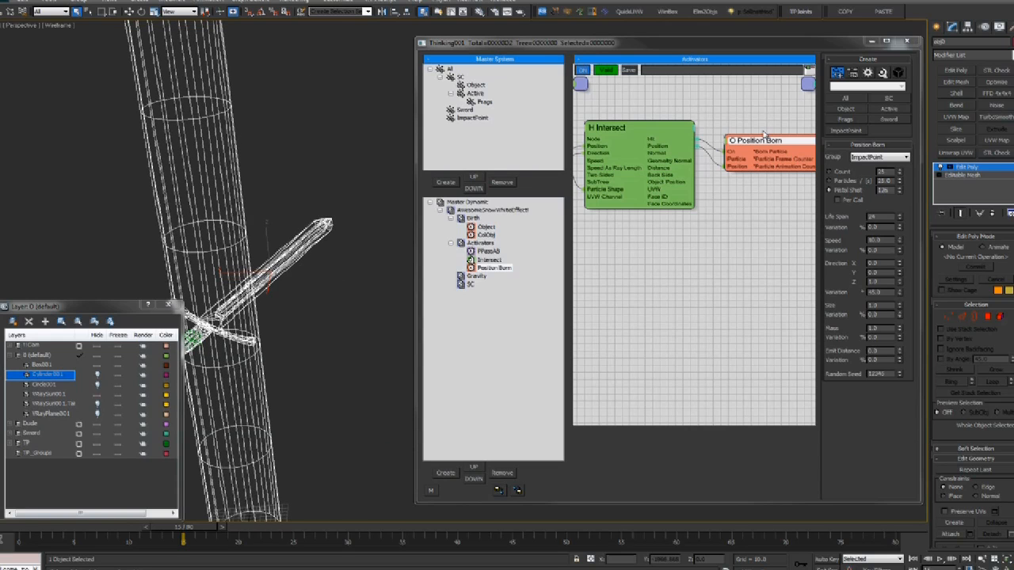
# Enter 100 as Position Born's Pistol Shot value
pyautogui.moveTo(894, 190); pyautogui.dragTo(787, 189)
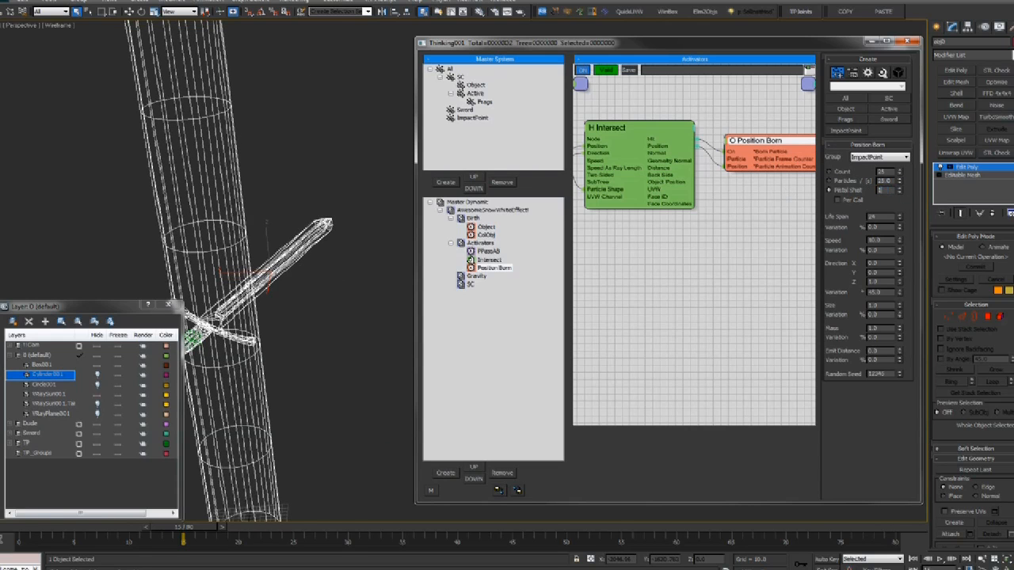
pyautogui.write('100')
pyautogui.click(885, 217)
# Widen Position Born's direction Variation to 180 and increase its emit distance
pyautogui.moveTo(900, 294); pyautogui.dragTo(892, 156)
pyautogui.moveTo(354, 295); pyautogui.dragTo(398, 296, button='middle')
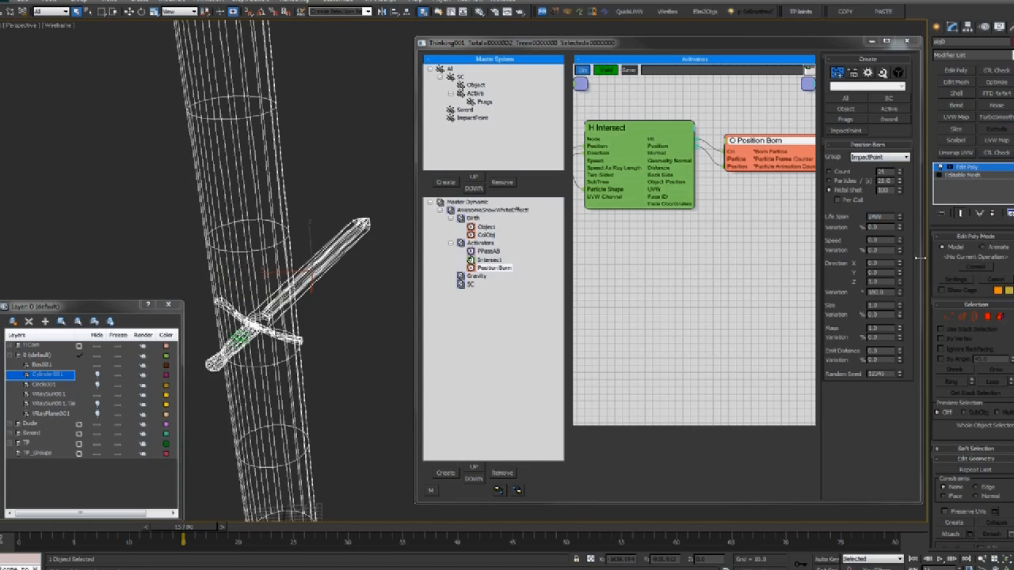
pyautogui.moveTo(899, 353); pyautogui.dragTo(901, 291)
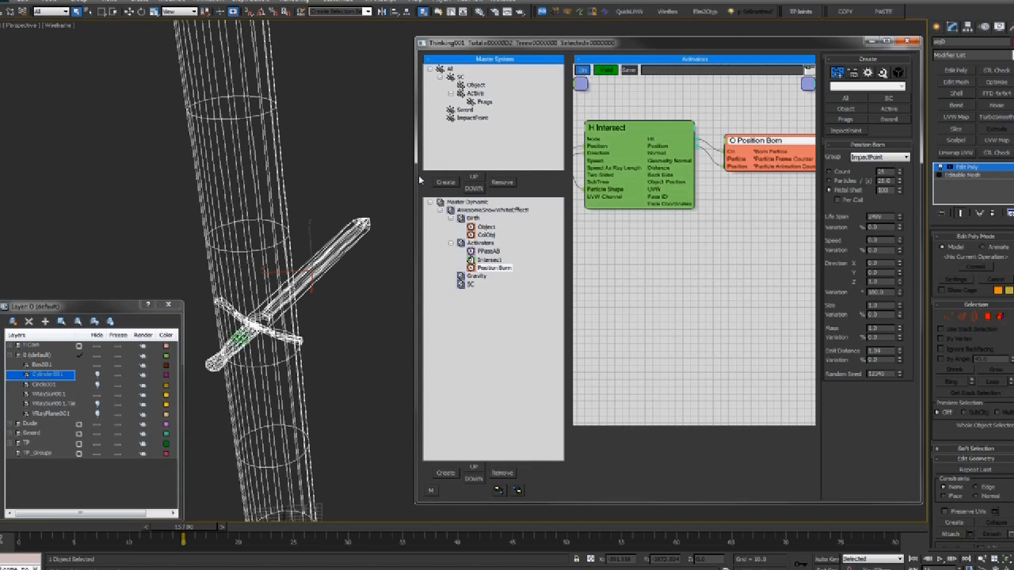
# Toggle live editing in Master Dynamic, then review the Position Born, ImpactPoint and Intersect settings
pyautogui.click(467, 202)
pyautogui.click(890, 77)
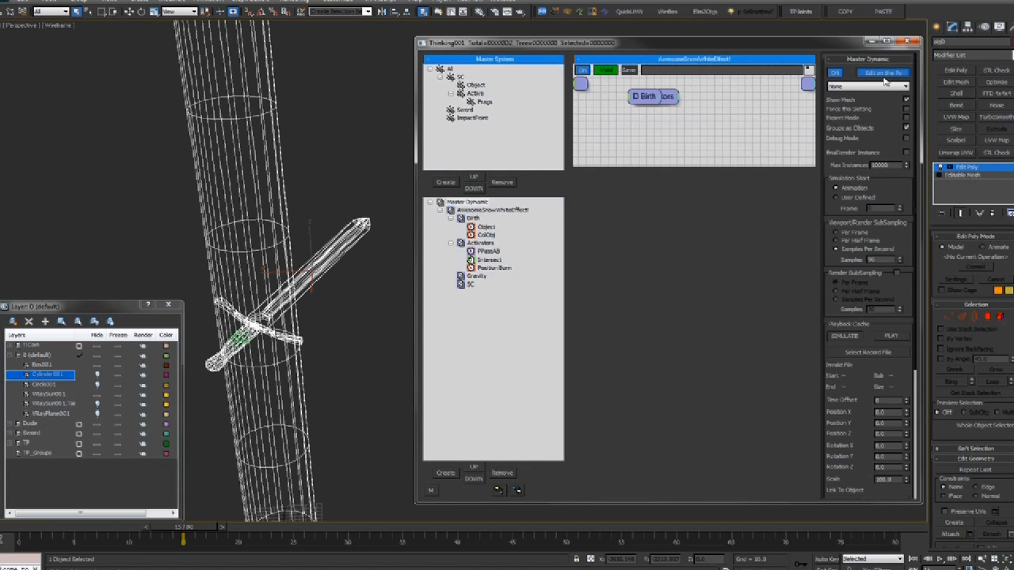
pyautogui.click(874, 75)
pyautogui.click(492, 268)
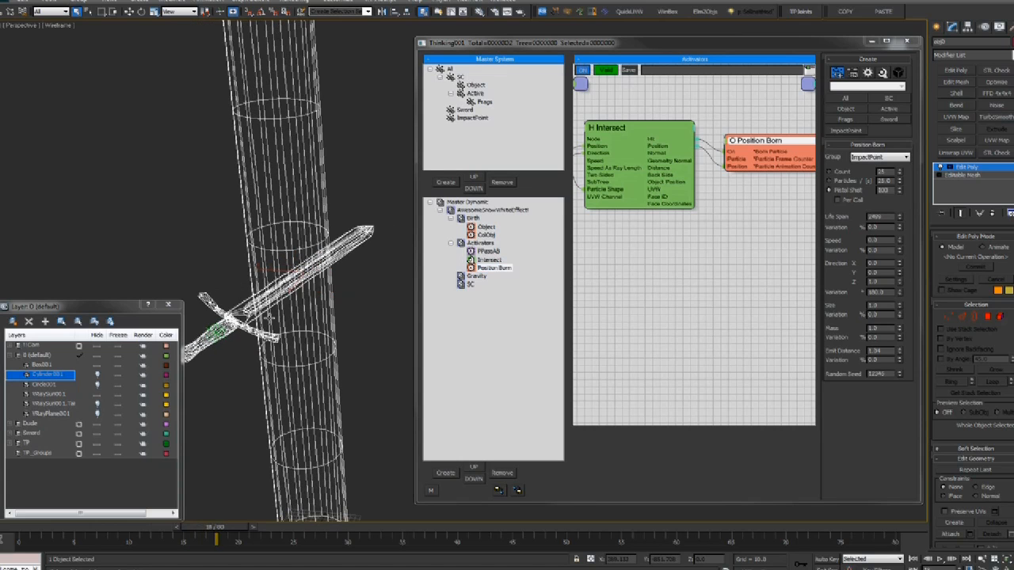
pyautogui.click(474, 119)
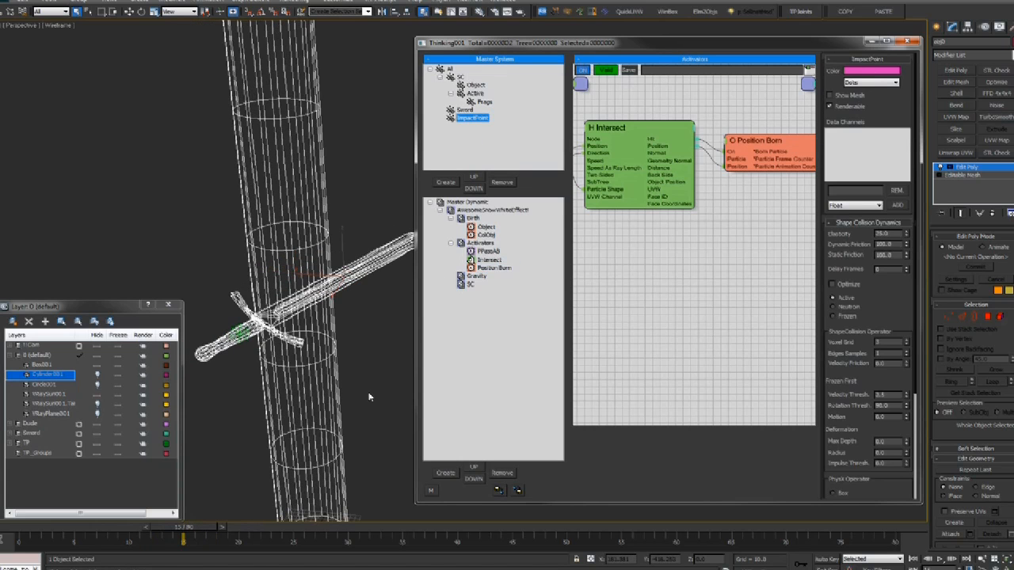
pyautogui.click(489, 260)
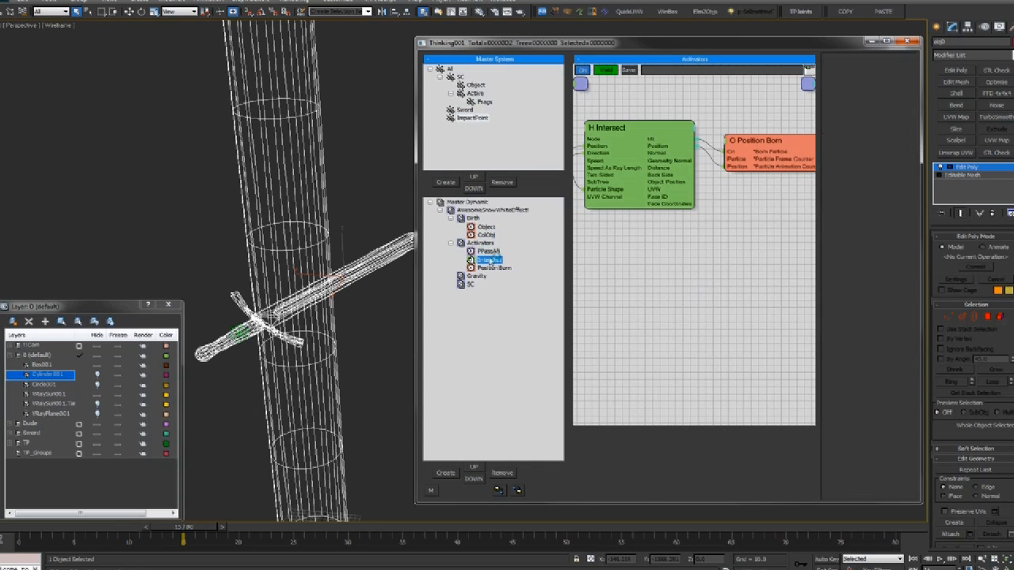
# Move PPassAB away from Intersect in the graph, then show Master Dynamic's Birth graph
pyautogui.moveTo(707, 202); pyautogui.dragTo(796, 208, button='middle')
pyautogui.click(632, 152)
pyautogui.moveTo(677, 227); pyautogui.dragTo(631, 223, button='middle')
pyautogui.moveTo(602, 154); pyautogui.dragTo(588, 145)
pyautogui.moveTo(698, 250); pyautogui.dragTo(704, 247, button='middle')
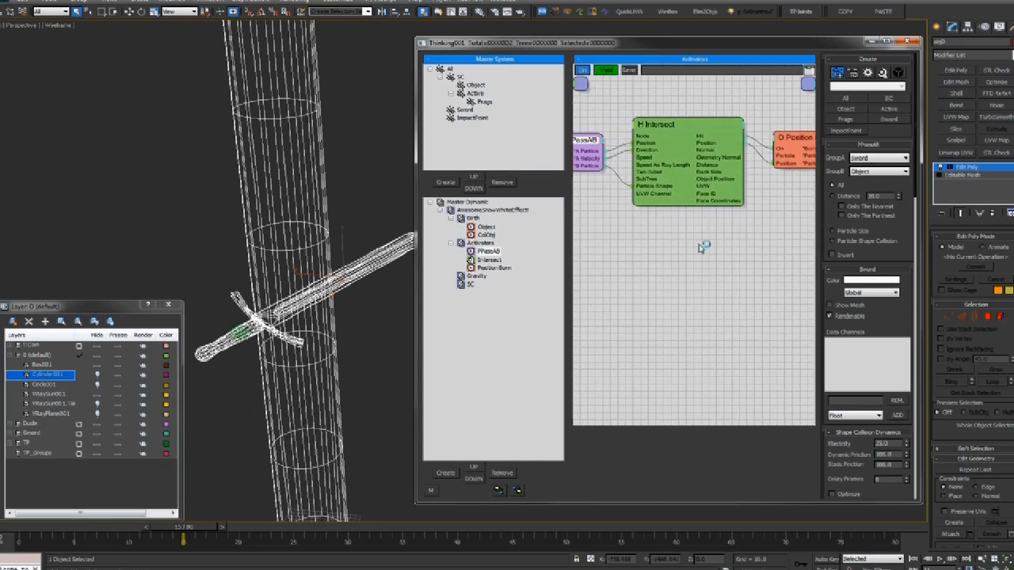
pyautogui.moveTo(741, 217); pyautogui.dragTo(725, 218, button='middle')
pyautogui.click(788, 154)
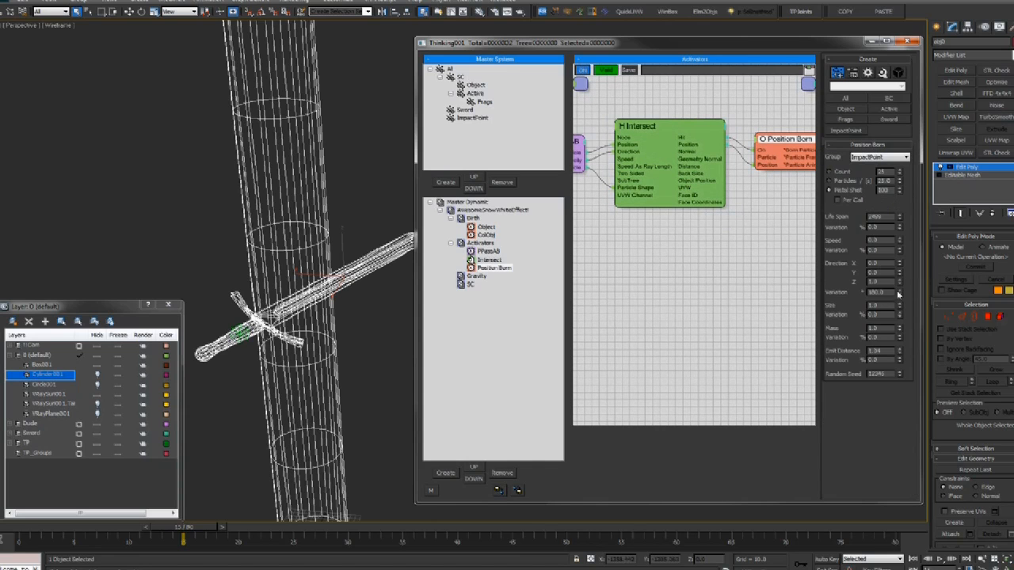
pyautogui.click(483, 202)
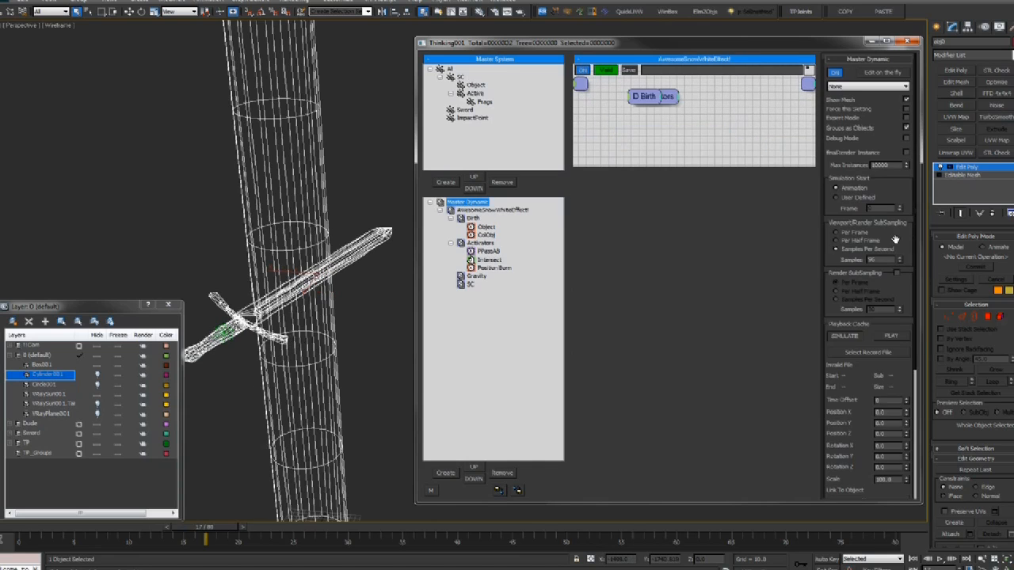
# Replay the strike between frames 14 and 25, show Intersect's settings (Speed 10, Speed As Ray Length on) and nudge the node
pyautogui.moveTo(201, 527); pyautogui.dragTo(162, 528)
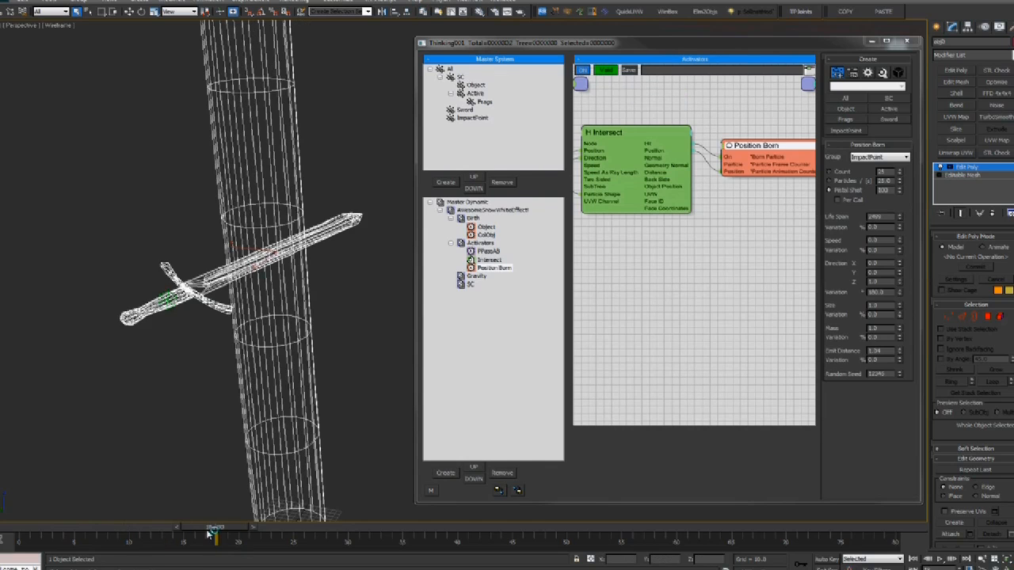
pyautogui.moveTo(212, 529)
pyautogui.mouseDown()
pyautogui.moveTo(79, 528)
pyautogui.moveTo(290, 527)
pyautogui.moveTo(227, 527)
pyautogui.mouseUp()
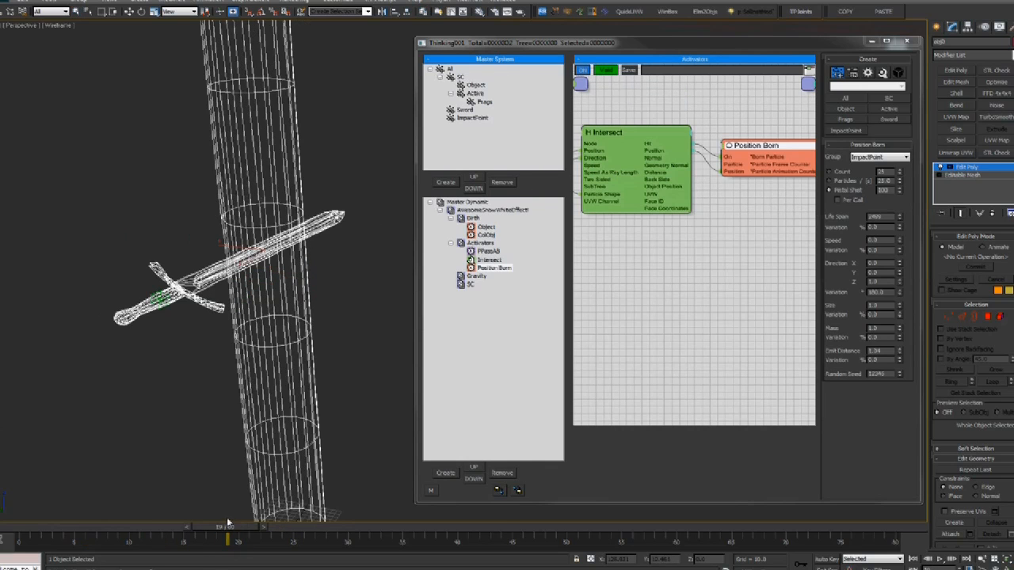
pyautogui.click(656, 150)
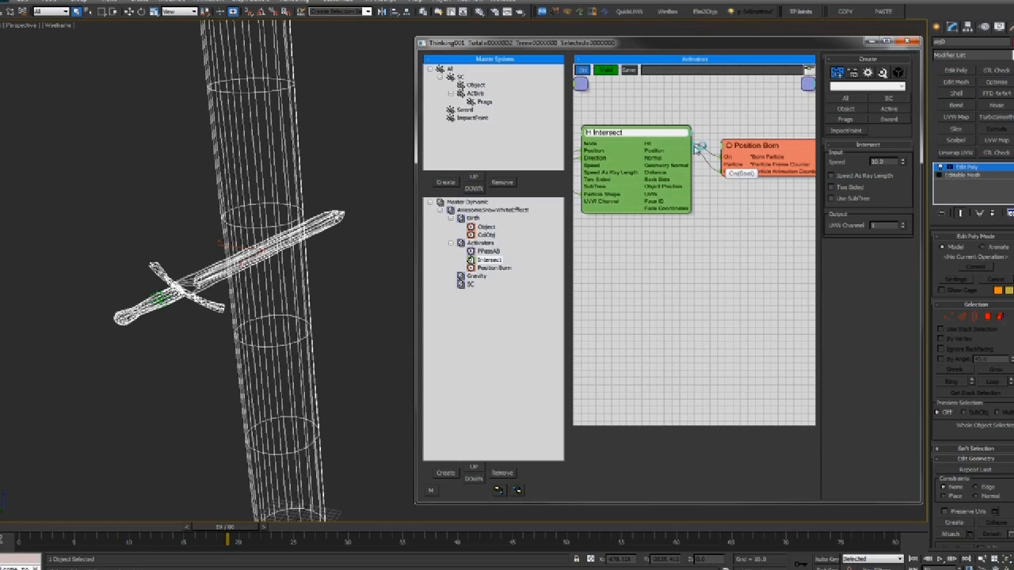
pyautogui.moveTo(622, 132); pyautogui.dragTo(666, 131, button='middle')
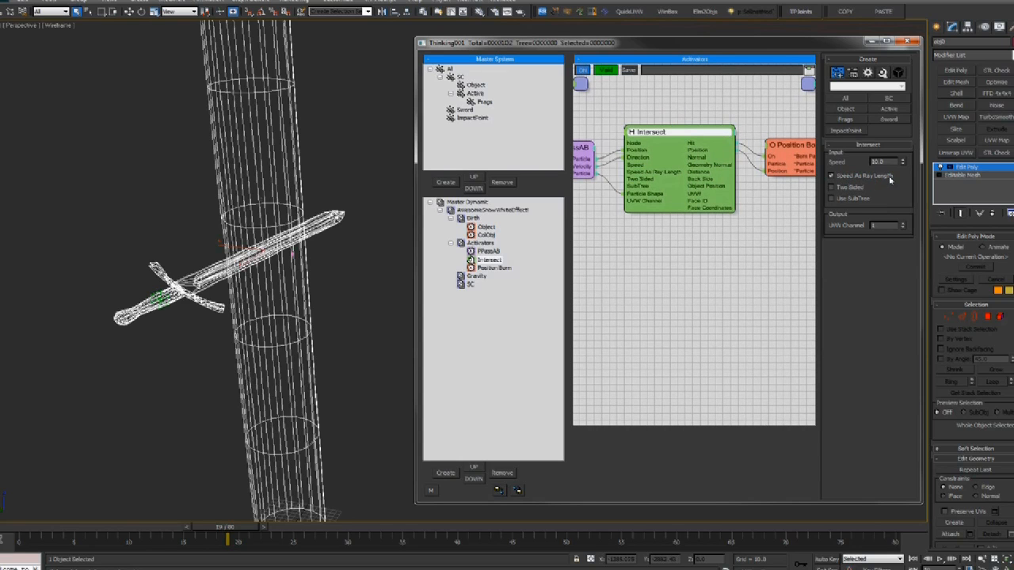
pyautogui.moveTo(32, 529); pyautogui.dragTo(198, 516)
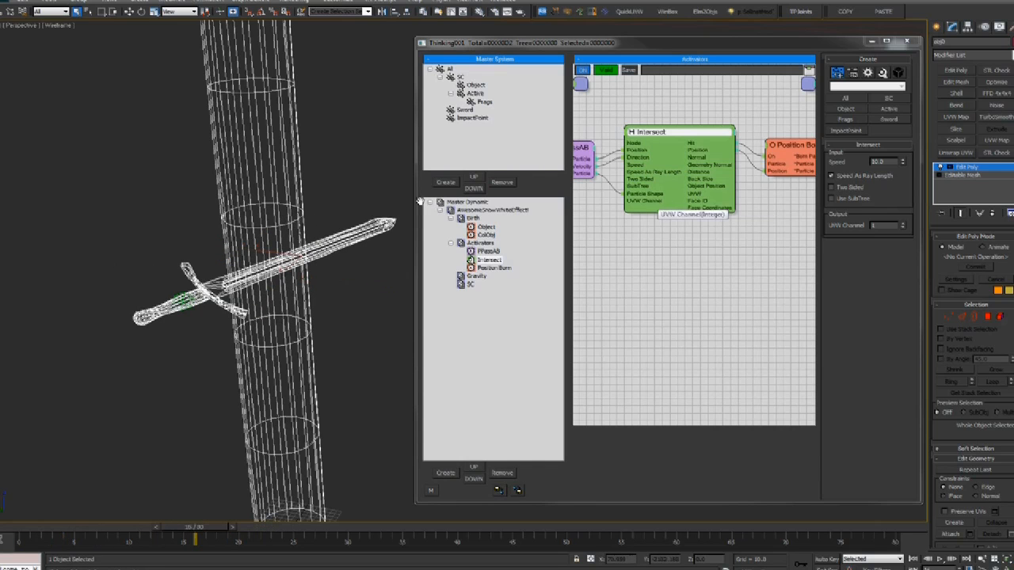
pyautogui.moveTo(705, 136); pyautogui.dragTo(701, 140)
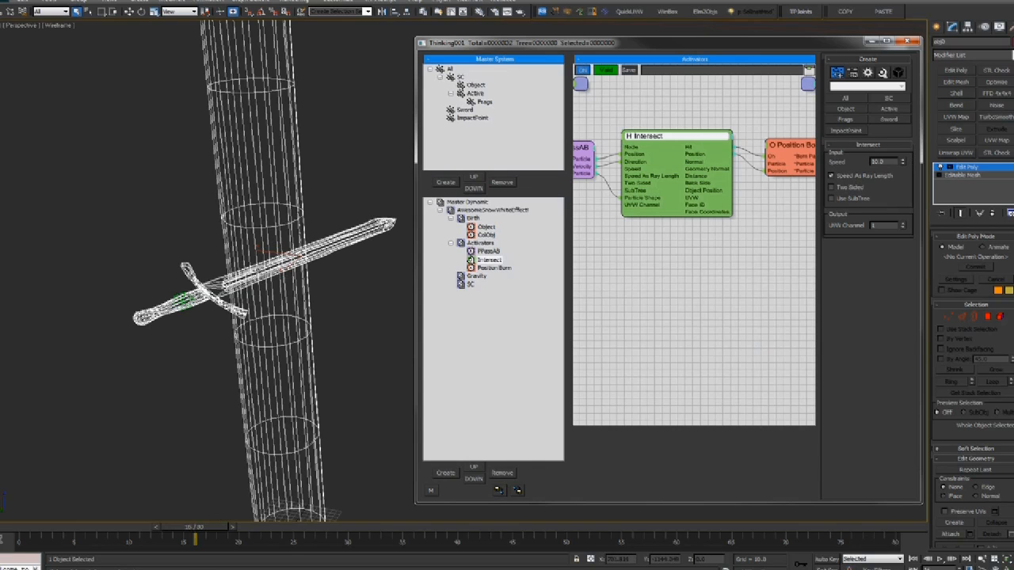
pyautogui.moveTo(207, 528)
pyautogui.mouseDown()
pyautogui.moveTo(253, 531)
pyautogui.moveTo(203, 523)
pyautogui.moveTo(239, 519)
pyautogui.moveTo(194, 525)
pyautogui.mouseUp()
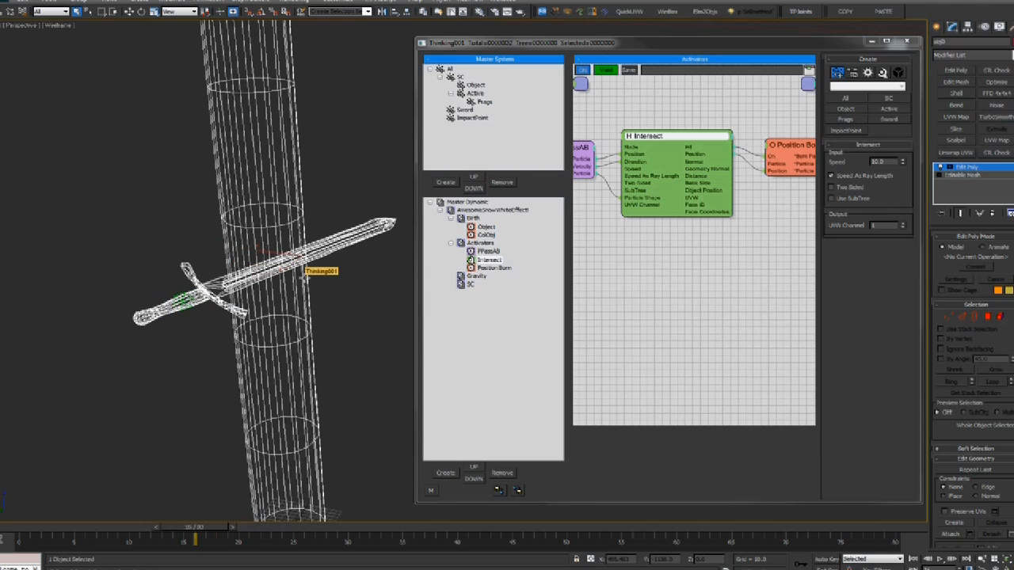
# Rewind the strike to frame 11 in shaded view and advance it to about frame 20
pyautogui.rightClick(301, 275)
pyautogui.click(187, 314)
pyautogui.moveTo(317, 319); pyautogui.dragTo(311, 319, button='middle')
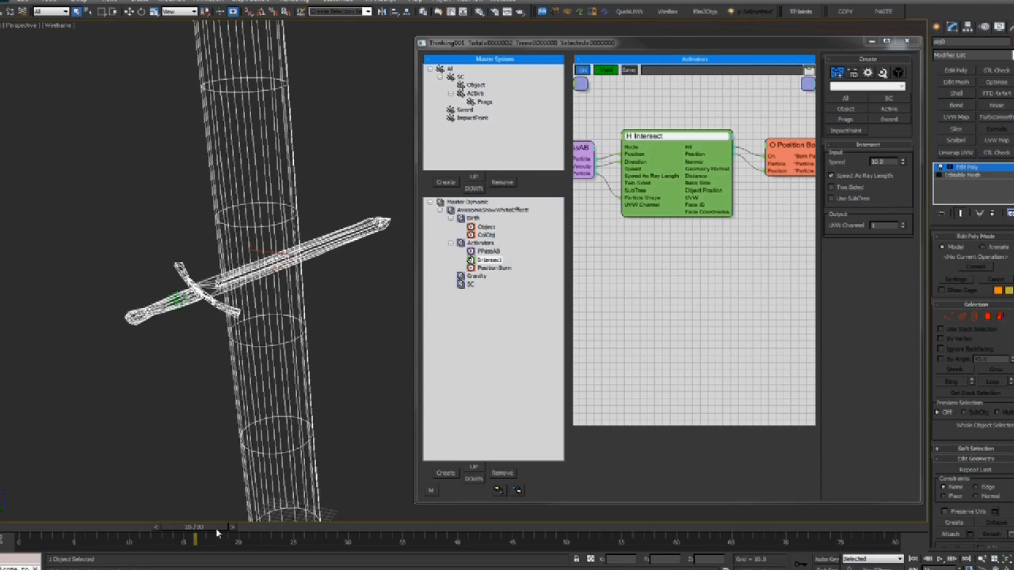
pyautogui.moveTo(212, 528)
pyautogui.mouseDown()
pyautogui.moveTo(168, 527)
pyautogui.moveTo(243, 520)
pyautogui.moveTo(212, 513)
pyautogui.moveTo(231, 499)
pyautogui.moveTo(190, 499)
pyautogui.moveTo(202, 491)
pyautogui.mouseUp()
pyautogui.press('F3')
pyautogui.press('F3')
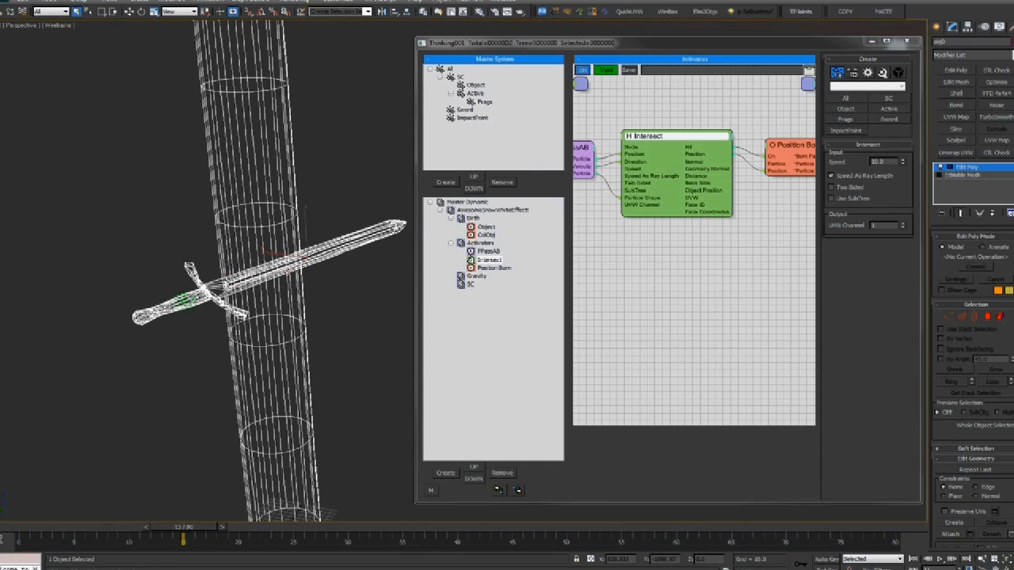
pyautogui.moveTo(194, 535); pyautogui.dragTo(237, 531)
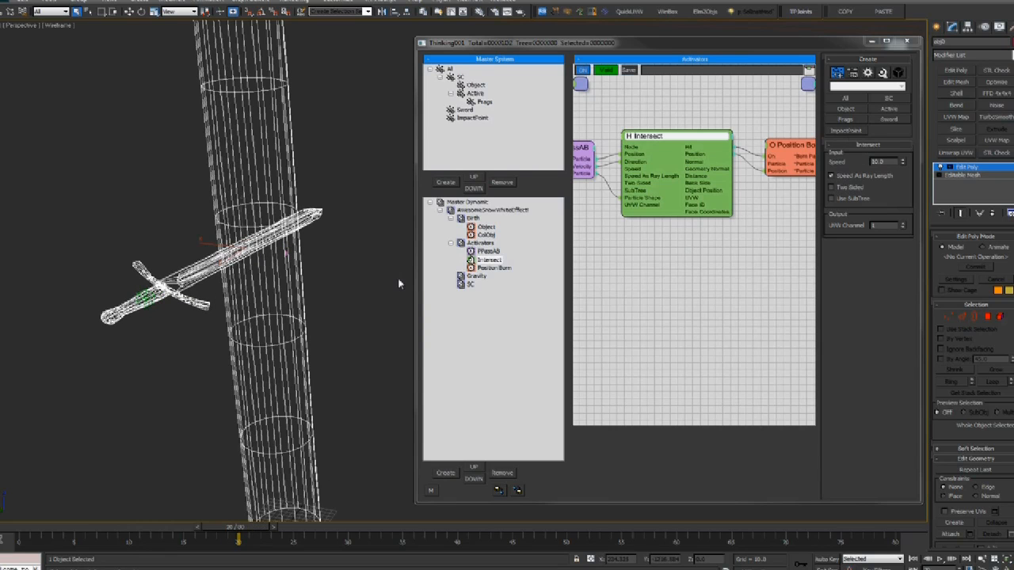
# Raise the Intersect Speed to about 208 with Speed As Ray Length turned back on
pyautogui.click(853, 176)
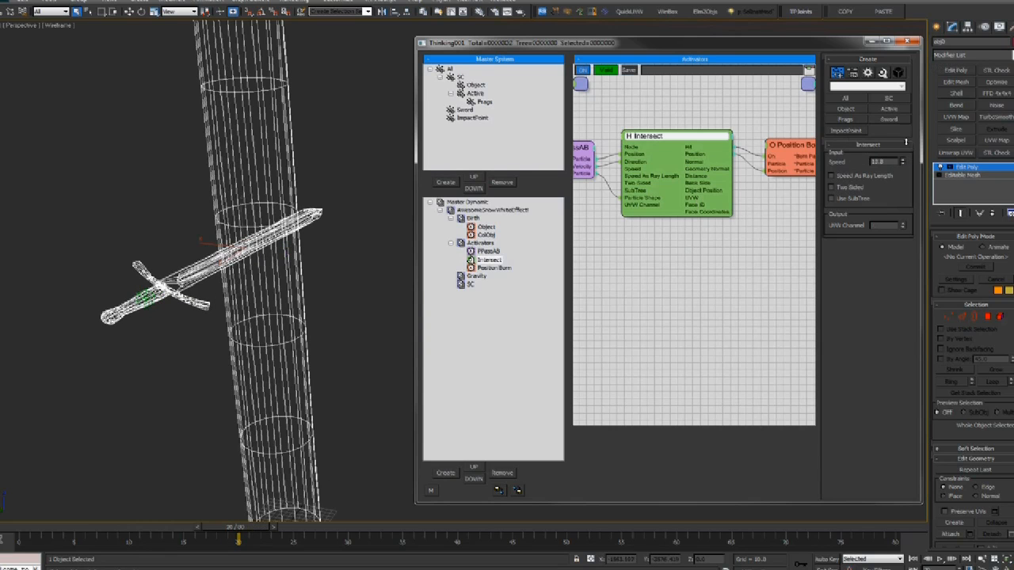
pyautogui.moveTo(884, 174); pyautogui.dragTo(883, 307)
pyautogui.moveTo(888, 163); pyautogui.dragTo(741, 159)
pyautogui.moveTo(242, 529)
pyautogui.mouseDown()
pyautogui.moveTo(190, 528)
pyautogui.moveTo(231, 528)
pyautogui.mouseUp()
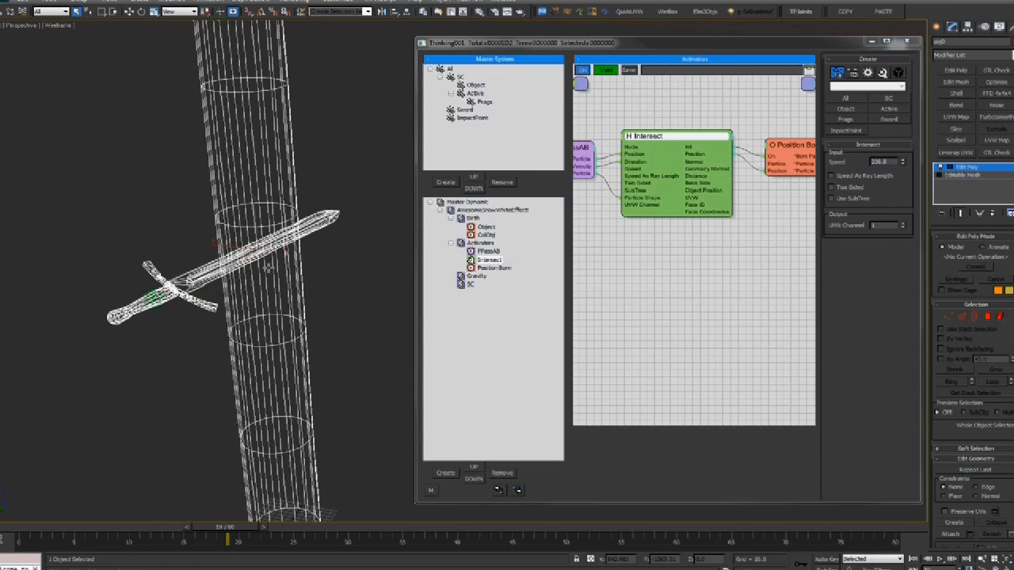
pyautogui.moveTo(907, 164); pyautogui.dragTo(903, 169)
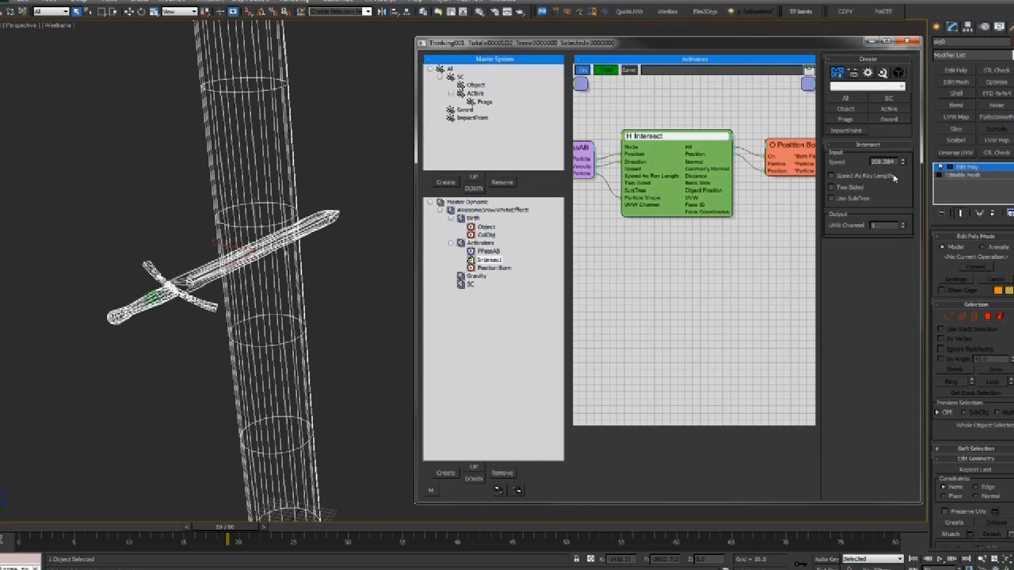
pyautogui.click(833, 176)
pyautogui.moveTo(254, 529); pyautogui.dragTo(119, 526)
# Check Master Dynamic's Samples Per Second as 24×4 = 96 using the calculator
pyautogui.click(468, 203)
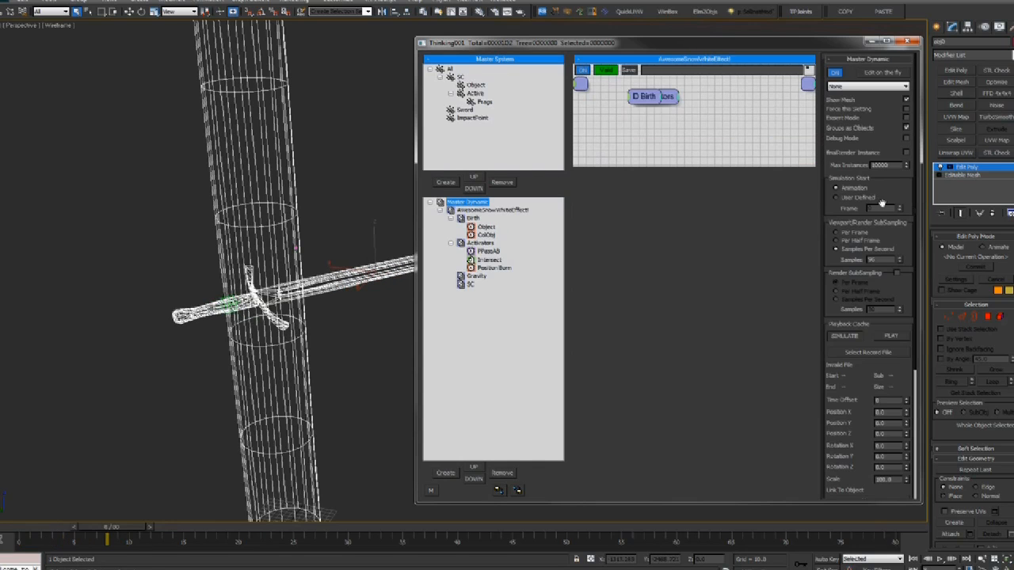
pyautogui.click(876, 259)
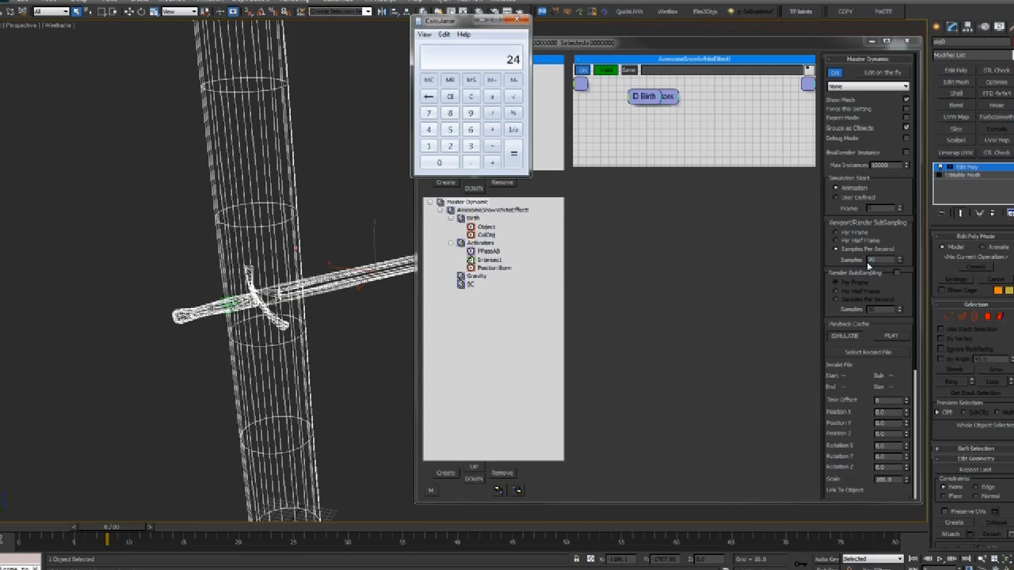
pyautogui.press('Return')
pyautogui.click(520, 19)
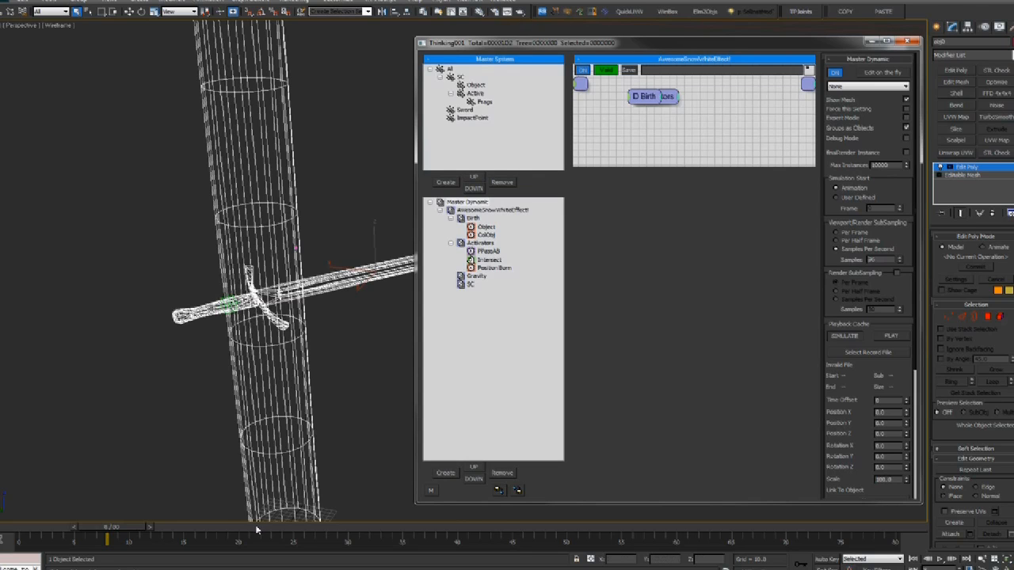
# Set the Intersect operator's Speed back to 10
pyautogui.moveTo(105, 535); pyautogui.dragTo(116, 517)
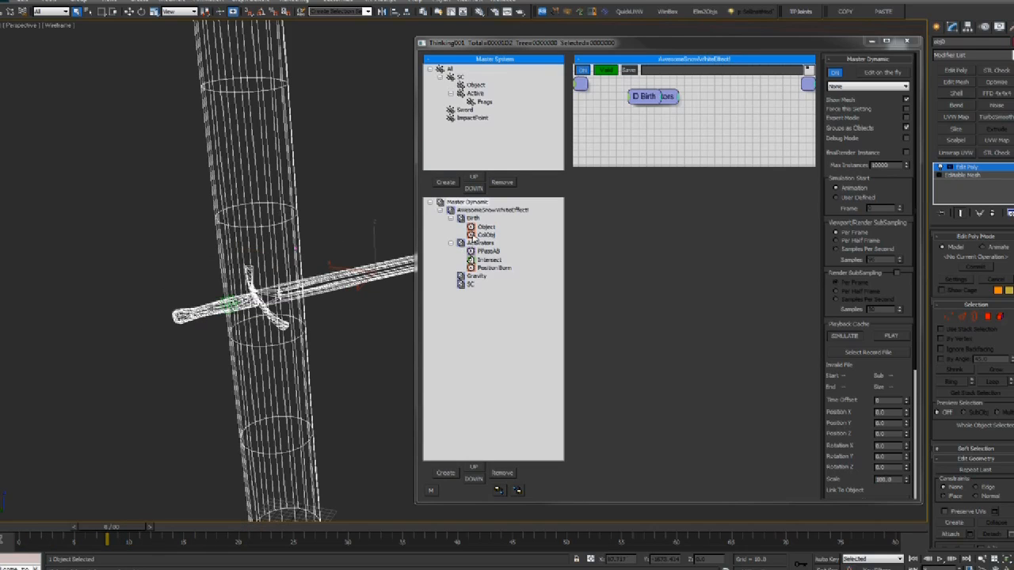
pyautogui.click(491, 260)
pyautogui.moveTo(896, 161); pyautogui.dragTo(852, 162)
pyautogui.write('10')
pyautogui.press('Return')
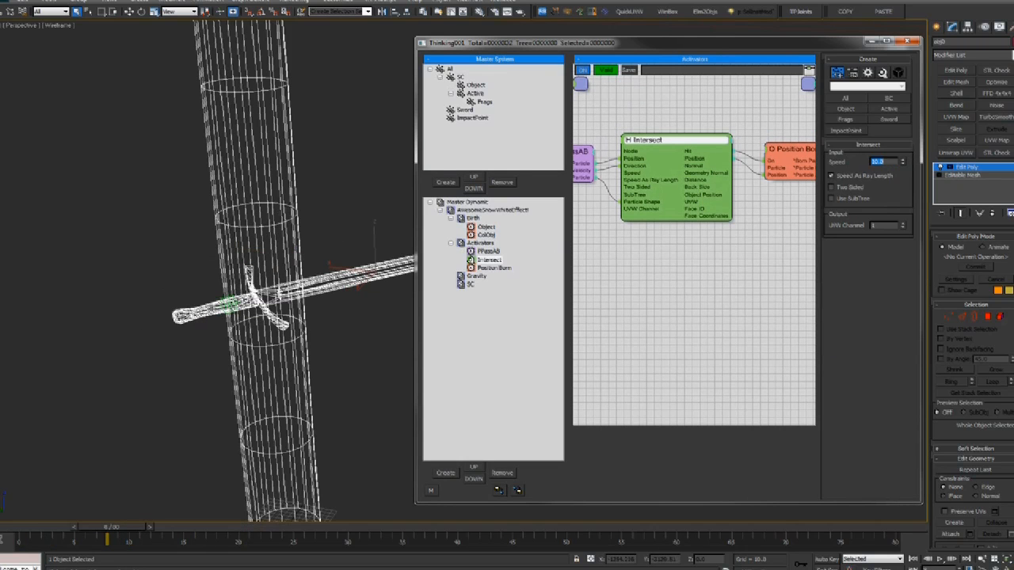
# Raise Position Born's Emit Distance to about 42.4 and its Variation to 27
pyautogui.moveTo(108, 527); pyautogui.dragTo(150, 527)
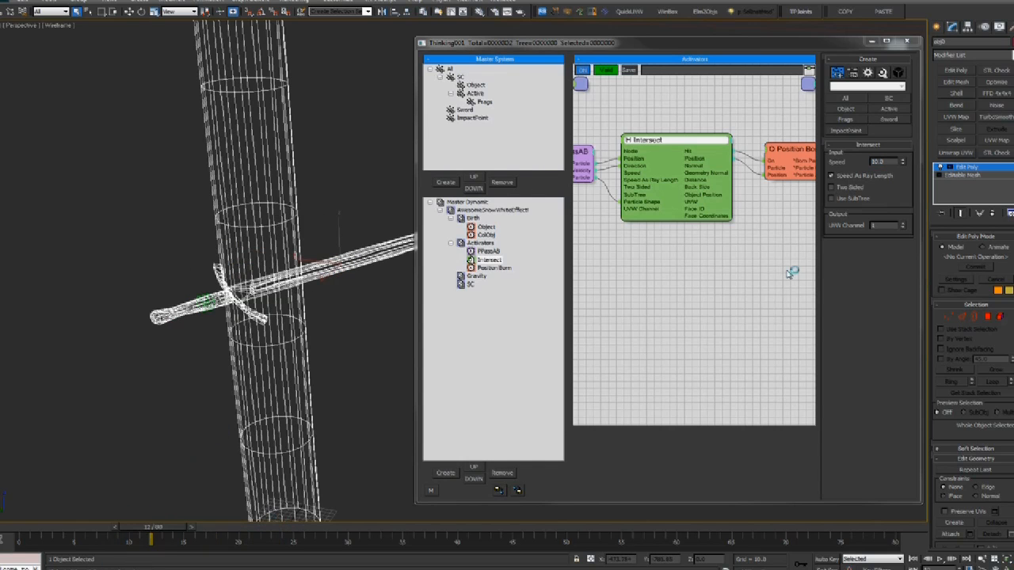
pyautogui.click(491, 202)
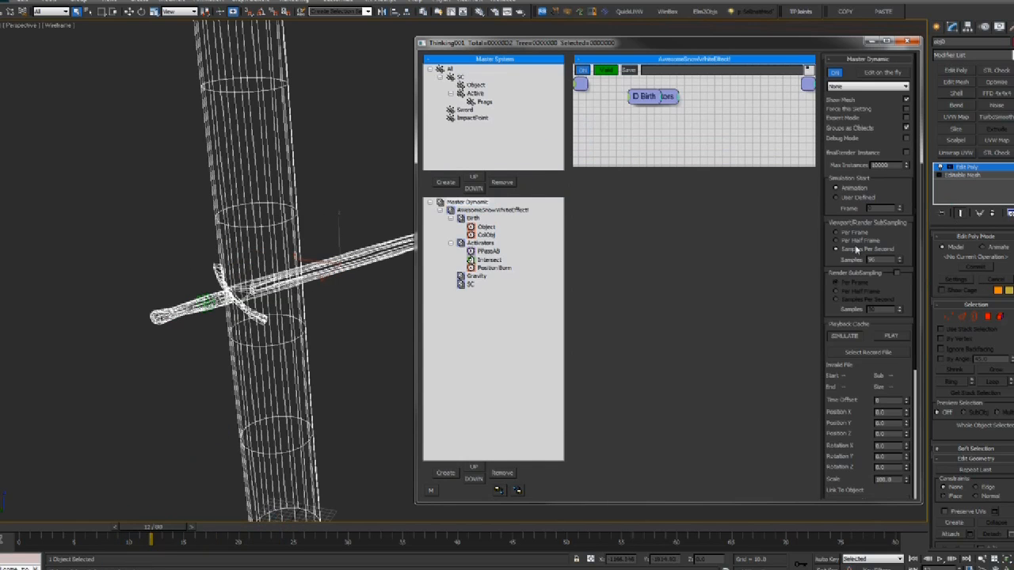
pyautogui.moveTo(173, 530); pyautogui.dragTo(226, 527)
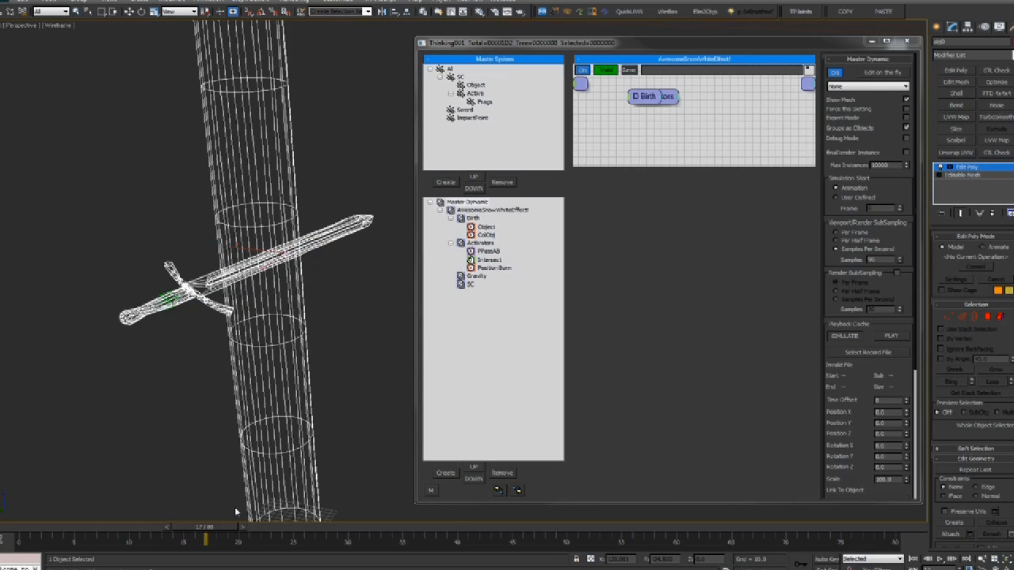
pyautogui.click(491, 268)
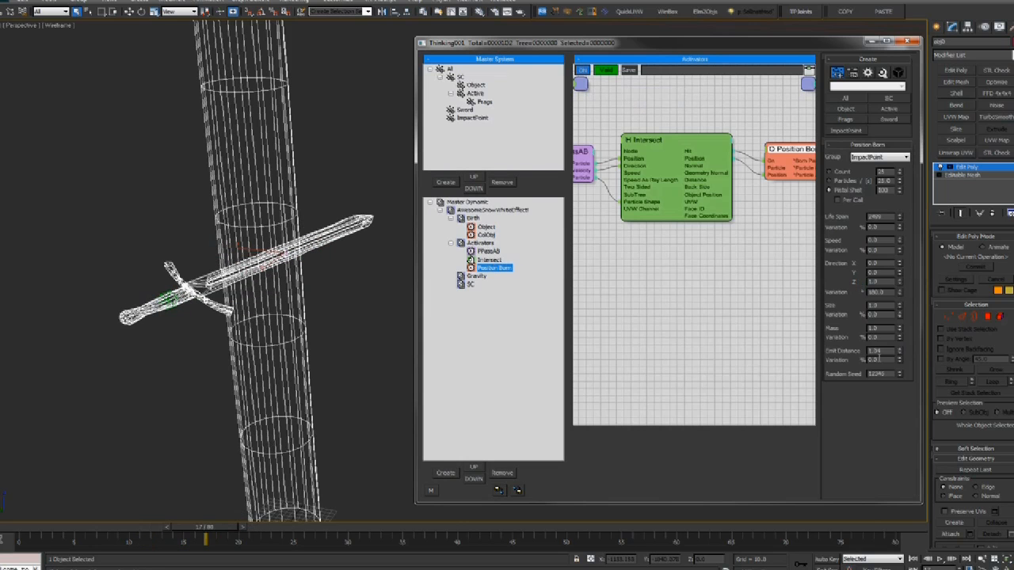
pyautogui.moveTo(892, 351); pyautogui.dragTo(843, 355)
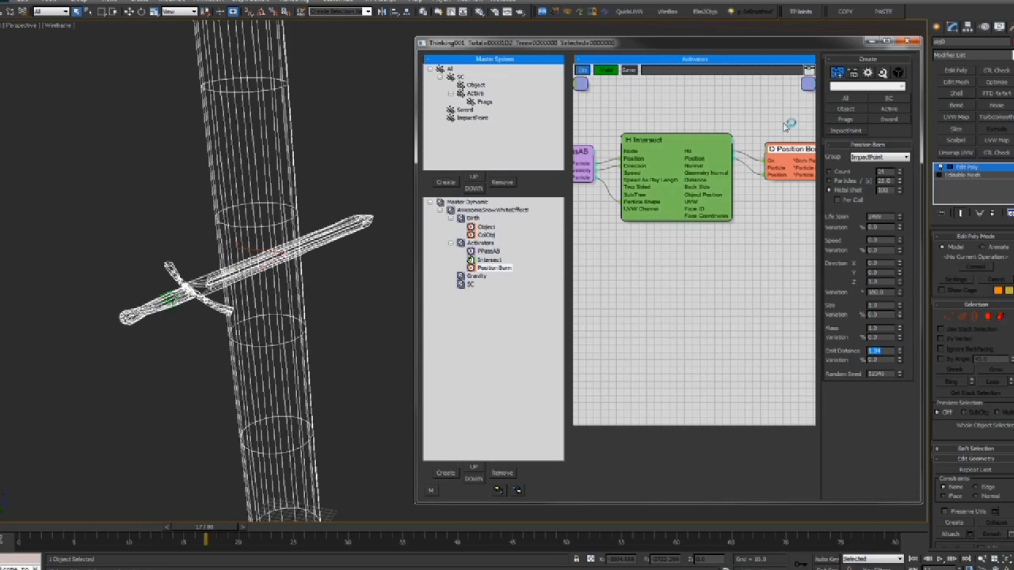
pyautogui.moveTo(788, 124); pyautogui.dragTo(743, 122, button='middle')
pyautogui.moveTo(900, 351); pyautogui.dragTo(949, 304)
pyautogui.moveTo(901, 361); pyautogui.dragTo(907, 328)
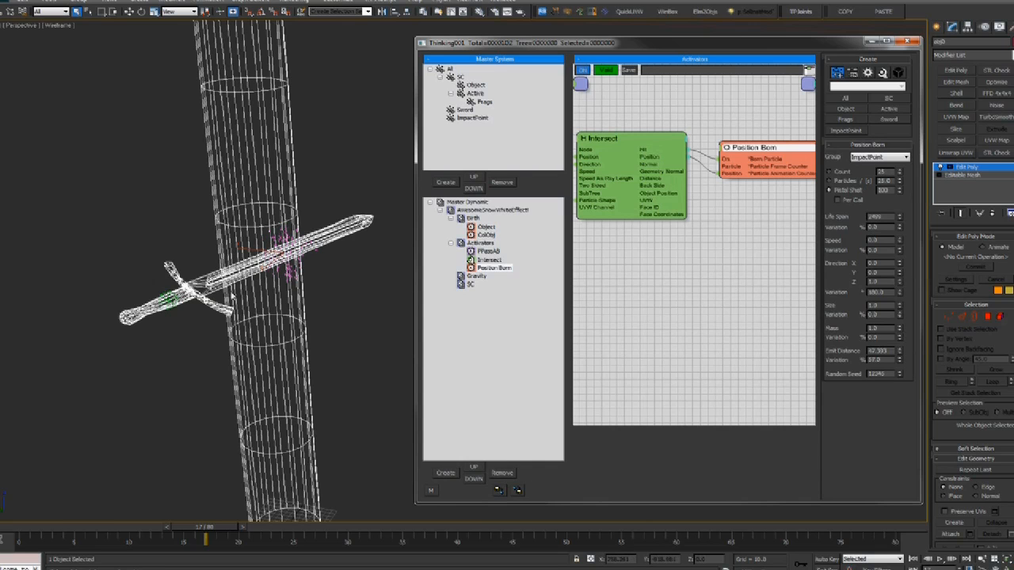
# Switch to shaded view, orbit to show the horizon, and set the animation to frame 21
pyautogui.moveTo(204, 527)
pyautogui.mouseDown()
pyautogui.moveTo(103, 528)
pyautogui.moveTo(260, 527)
pyautogui.moveTo(194, 528)
pyautogui.mouseUp()
pyautogui.scroll(4, 334, 340)
pyautogui.press('F3')
pyautogui.keyDown('alt'); pyautogui.moveTo(334, 340); pyautogui.dragTo(364, 305, button='middle'); pyautogui.keyUp('alt')
pyautogui.press('.')
pyautogui.press('.')
pyautogui.press('.')
pyautogui.press('.')
pyautogui.moveTo(230, 528)
pyautogui.mouseDown()
pyautogui.moveTo(199, 533)
pyautogui.moveTo(242, 528)
pyautogui.mouseUp()
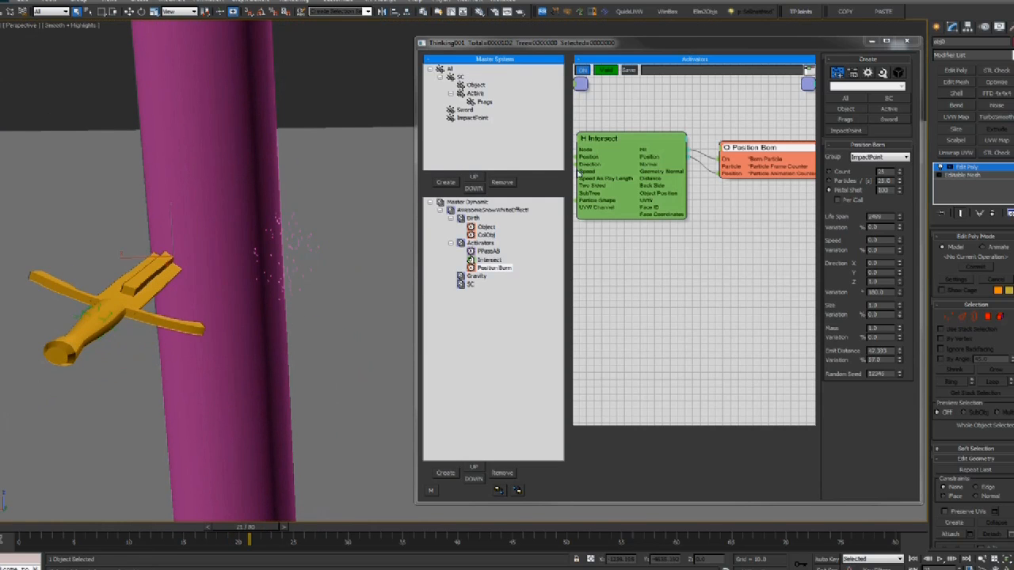
# Select and reposition the Activators graph nodes while replaying the strike to frame 18
pyautogui.moveTo(681, 285); pyautogui.dragTo(722, 304, button='middle')
pyautogui.moveTo(578, 110); pyautogui.dragTo(816, 329)
pyautogui.moveTo(781, 237); pyautogui.dragTo(807, 236, button='middle')
pyautogui.moveTo(748, 230); pyautogui.dragTo(805, 230, button='middle')
pyautogui.moveTo(684, 263)
pyautogui.mouseDown(button='middle')
pyautogui.moveTo(705, 269)
pyautogui.moveTo(670, 265)
pyautogui.mouseUp(button='middle')
pyautogui.moveTo(181, 521); pyautogui.dragTo(253, 525)
pyautogui.moveTo(278, 491); pyautogui.dragTo(204, 499)
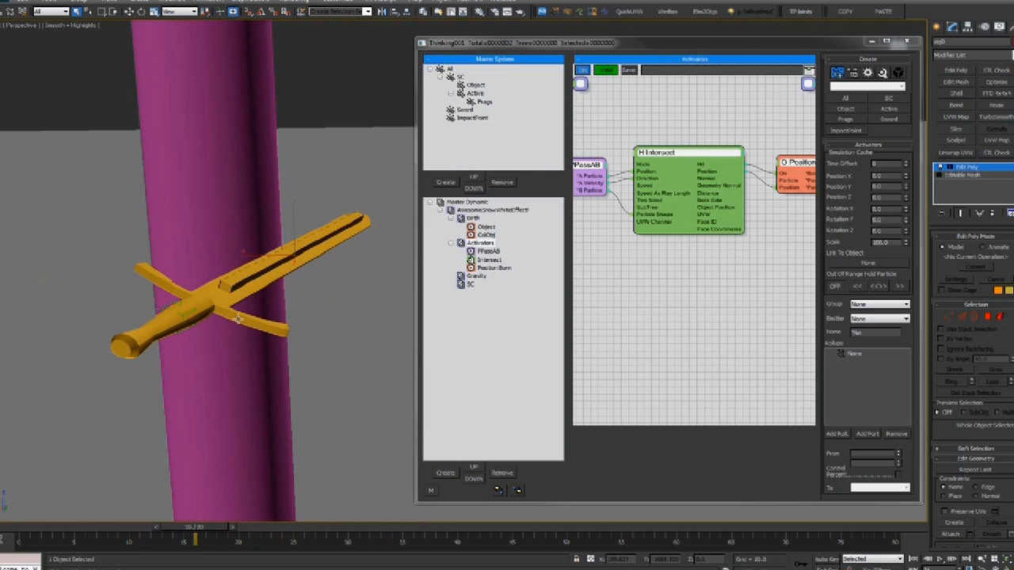
pyautogui.press('.')
pyautogui.press('.')
# Move the Point001 helper slightly lower against the cylinder, return to wireframe, and open the Gravity graph
pyautogui.click(140, 310)
pyautogui.press('w')
pyautogui.moveTo(141, 291); pyautogui.dragTo(169, 286)
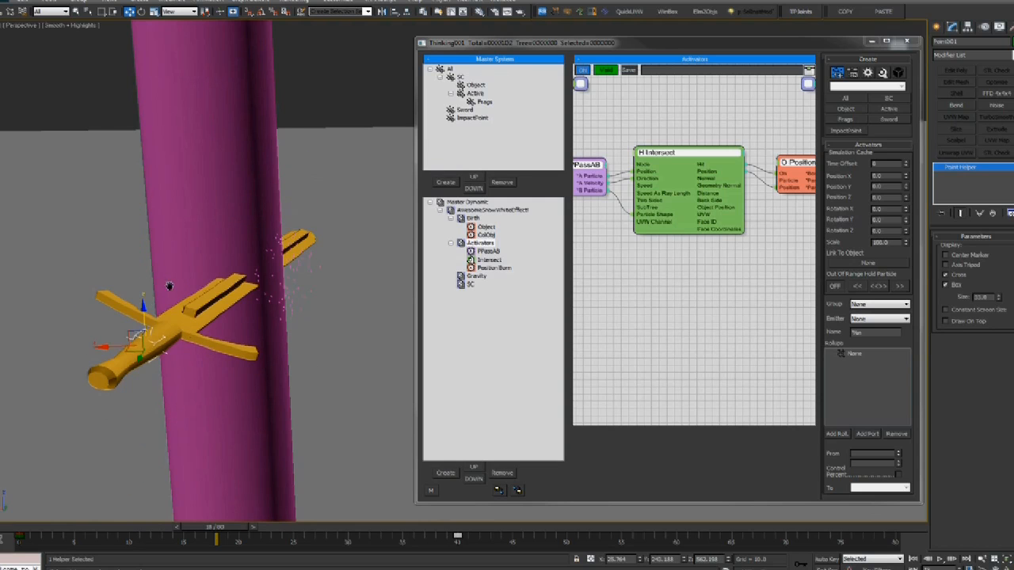
pyautogui.keyDown('alt'); pyautogui.moveTo(170, 286); pyautogui.dragTo(155, 295, button='middle'); pyautogui.keyUp('alt')
pyautogui.scroll(-3, 156, 297)
pyautogui.press('F3')
pyautogui.moveTo(278, 301); pyautogui.dragTo(162, 303, button='middle')
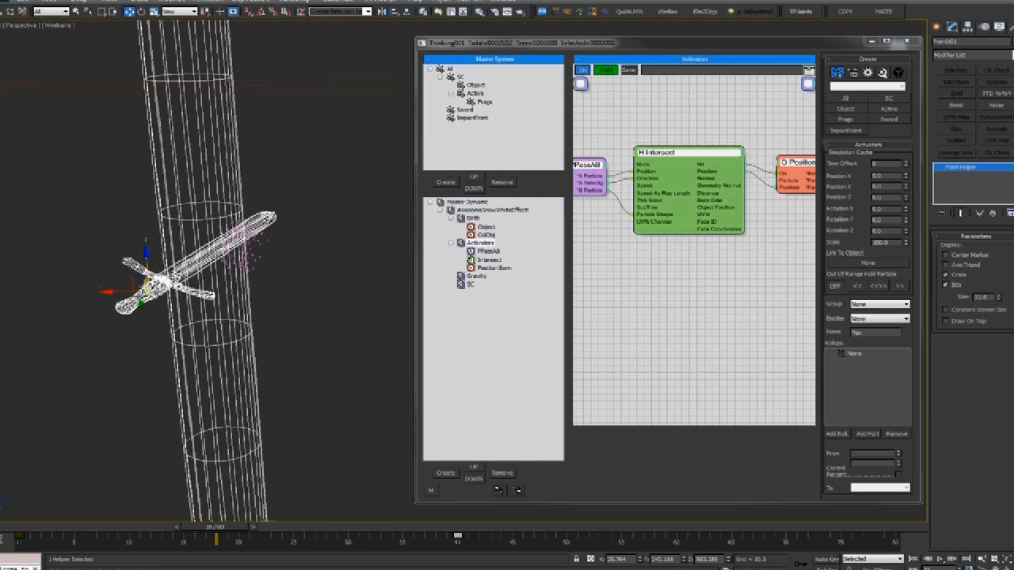
pyautogui.moveTo(207, 530); pyautogui.dragTo(121, 514)
pyautogui.click(475, 276)
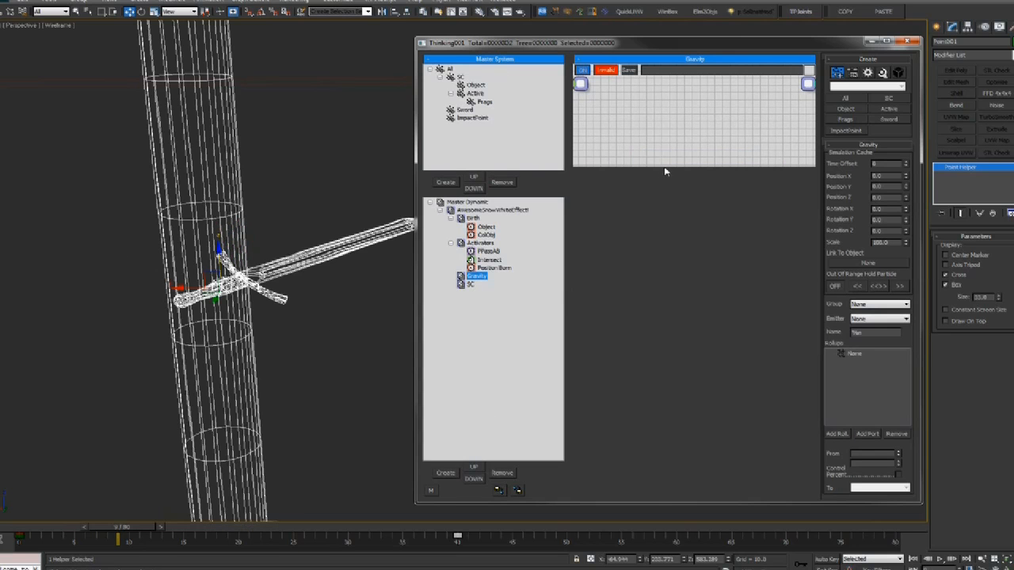
# Add an Active group node to the Gravity graph and select it
pyautogui.rightClick(611, 127)
pyautogui.moveTo(578, 129)
pyautogui.click(686, 165)
pyautogui.moveTo(650, 146); pyautogui.dragTo(652, 165)
pyautogui.click(475, 95)
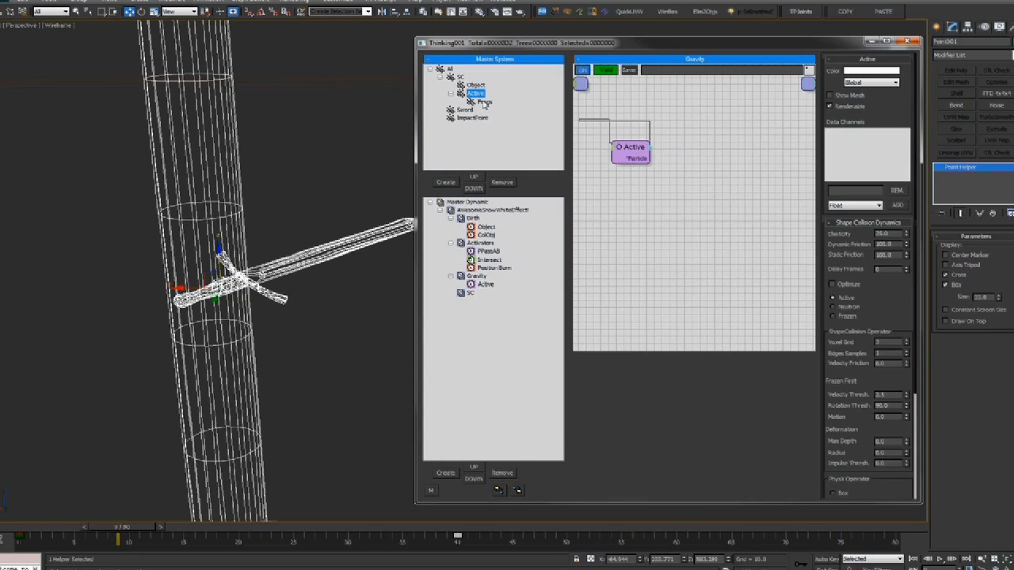
pyautogui.click(631, 151)
# Add a Force operator and wire its Particle input to the Active node
pyautogui.rightClick(658, 163)
pyautogui.moveTo(717, 190)
pyautogui.moveTo(805, 204)
pyautogui.click(871, 225)
pyautogui.moveTo(716, 179)
pyautogui.mouseDown()
pyautogui.moveTo(652, 162)
pyautogui.moveTo(723, 159)
pyautogui.mouseUp()
# Add a Point3 helper and wire its Vector into the Force Direction
pyautogui.rightClick(565, 198)
pyautogui.moveTo(626, 237)
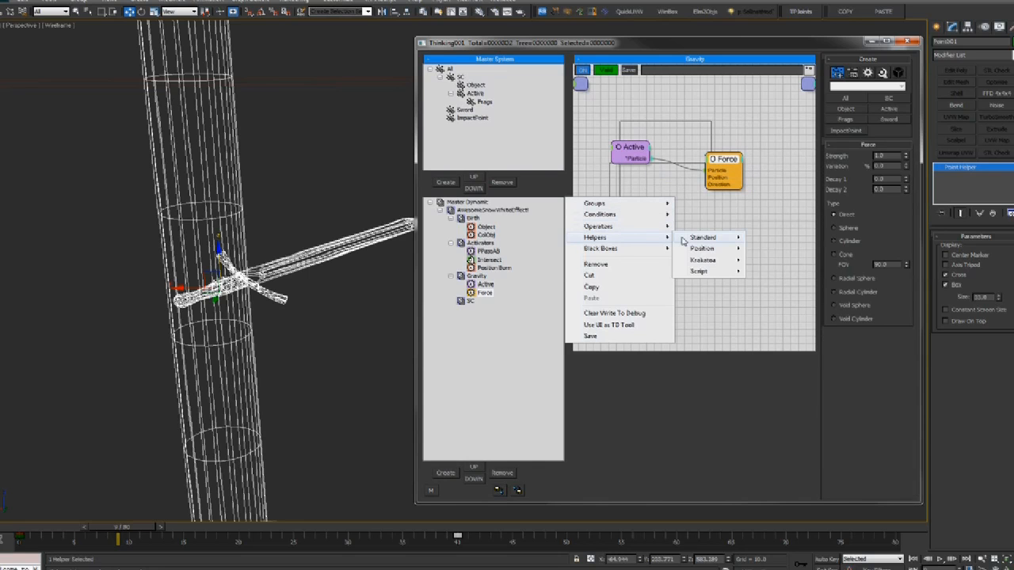
pyautogui.moveTo(692, 239)
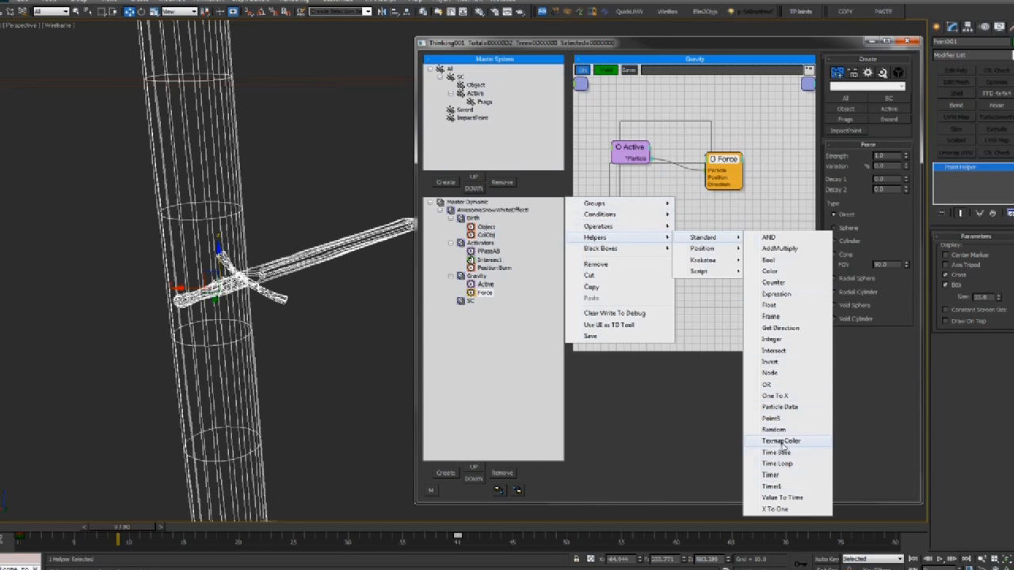
pyautogui.click(772, 418)
pyautogui.moveTo(707, 187); pyautogui.dragTo(707, 186)
pyautogui.moveTo(651, 204); pyautogui.dragTo(639, 205)
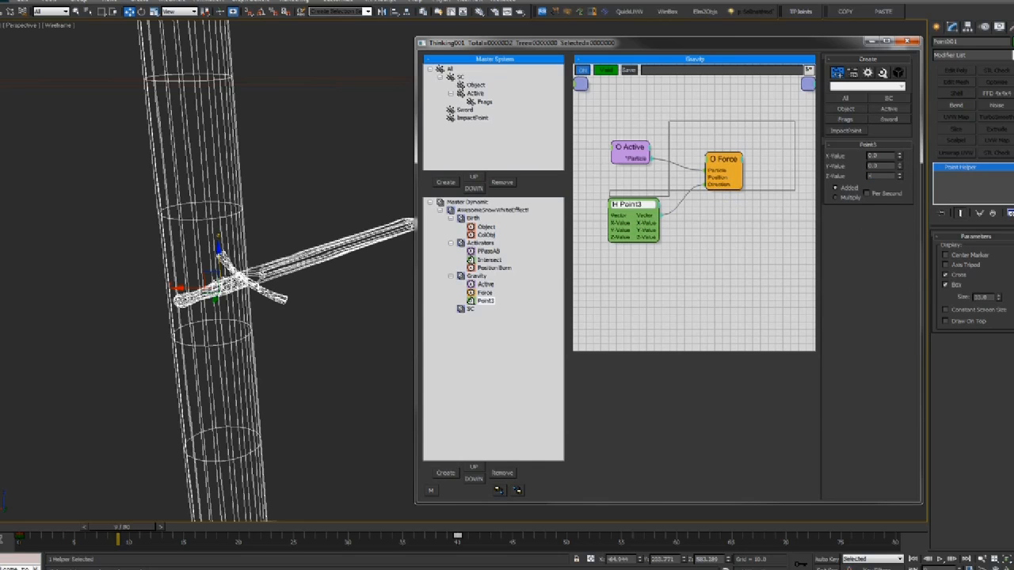
# Set the Force operator's Strength to 100
pyautogui.rightClick(717, 160)
pyautogui.click(721, 162)
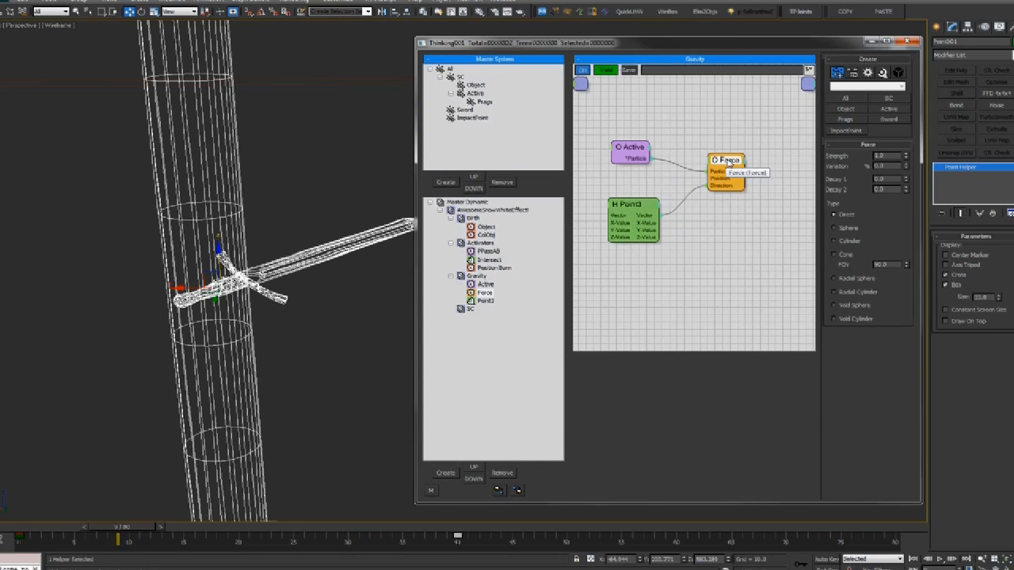
pyautogui.moveTo(888, 157); pyautogui.dragTo(814, 160)
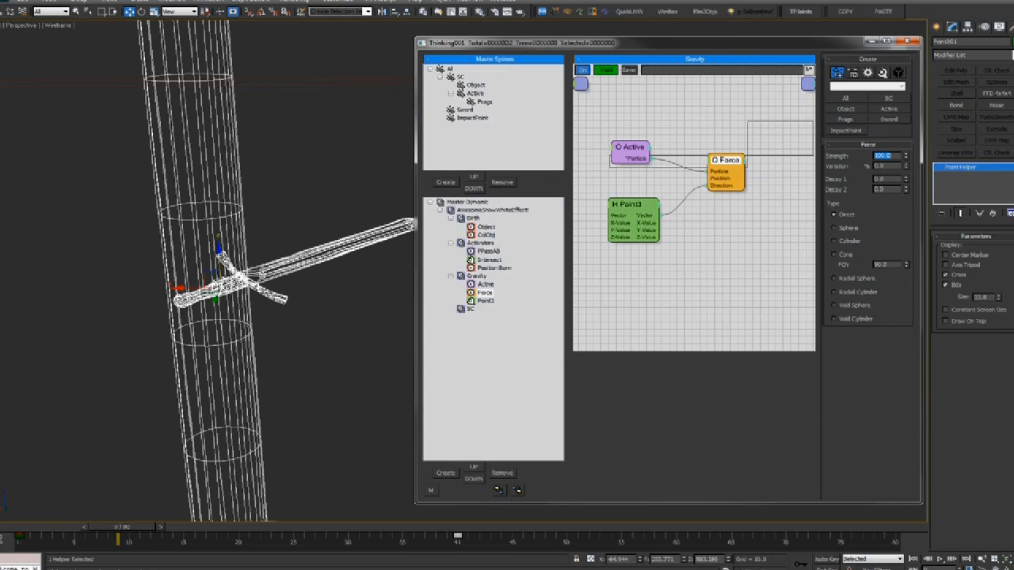
pyautogui.scroll(-6, 273, 224)
pyautogui.moveTo(290, 333); pyautogui.dragTo(307, 317, button='middle')
pyautogui.scroll(3, 282, 318)
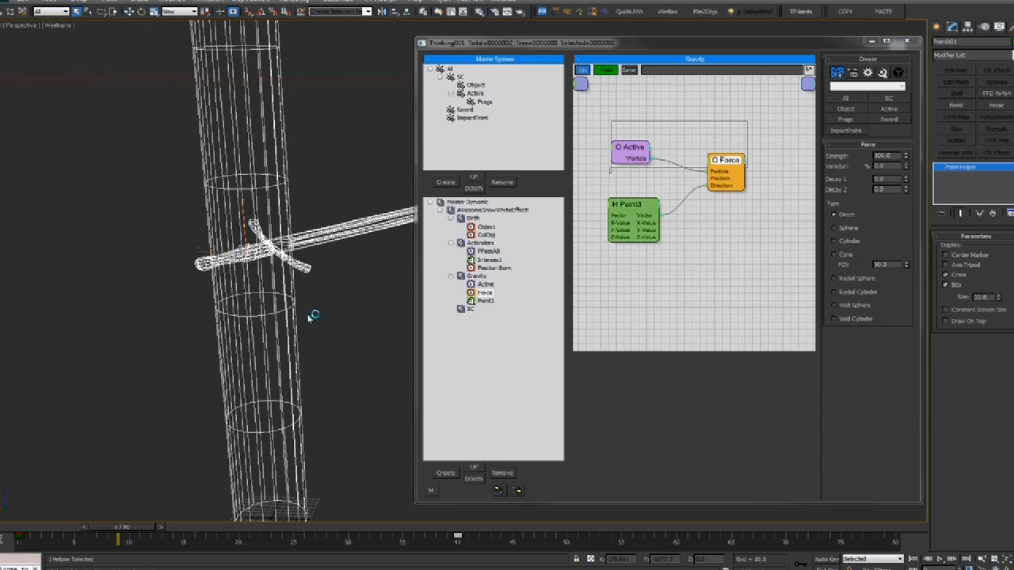
# Check the system unit scale in Customize > Units Setup
pyautogui.click(341, 3)
pyautogui.click(354, 142)
pyautogui.click(509, 200)
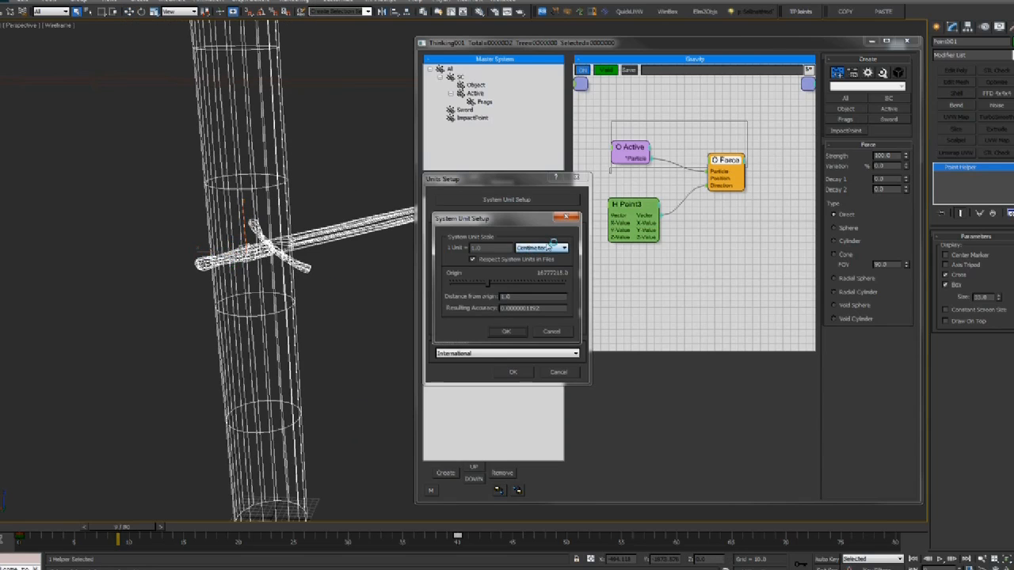
pyautogui.click(566, 218)
pyautogui.click(576, 179)
# Deselect the Point helper, zoom on the sword and scrub the strike frames
pyautogui.moveTo(283, 163); pyautogui.dragTo(276, 160, button='middle')
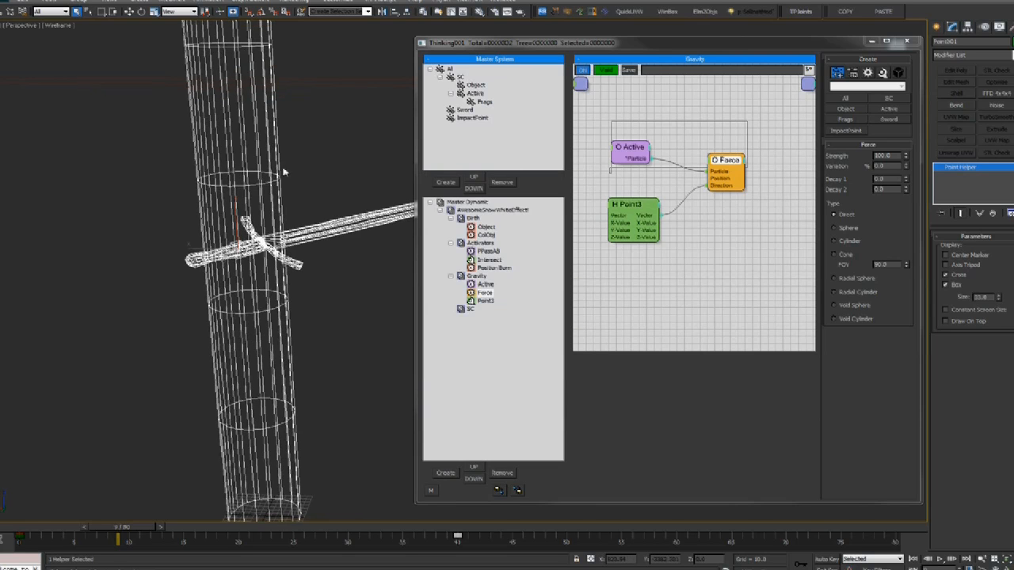
pyautogui.click(293, 207)
pyautogui.scroll(3, 310, 242)
pyautogui.moveTo(293, 208); pyautogui.dragTo(342, 290, button='middle')
pyautogui.moveTo(117, 530)
pyautogui.mouseDown()
pyautogui.moveTo(227, 532)
pyautogui.moveTo(102, 531)
pyautogui.mouseUp()
pyautogui.click(629, 148)
# In the SC dynamic set, add a Shape Collision operator with Group set to SC
pyautogui.moveTo(582, 267); pyautogui.dragTo(595, 261, button='middle')
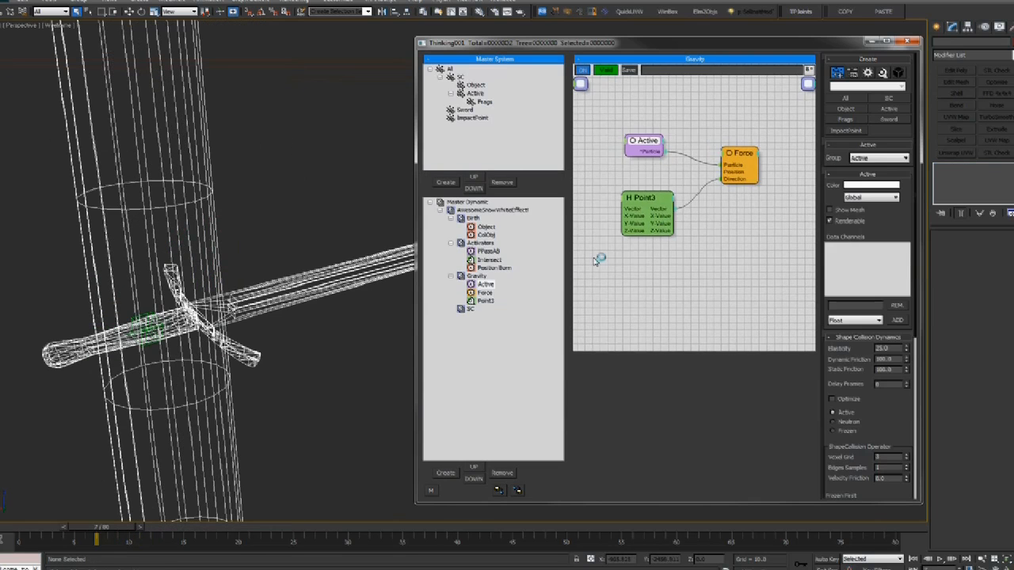
pyautogui.click(470, 309)
pyautogui.rightClick(634, 169)
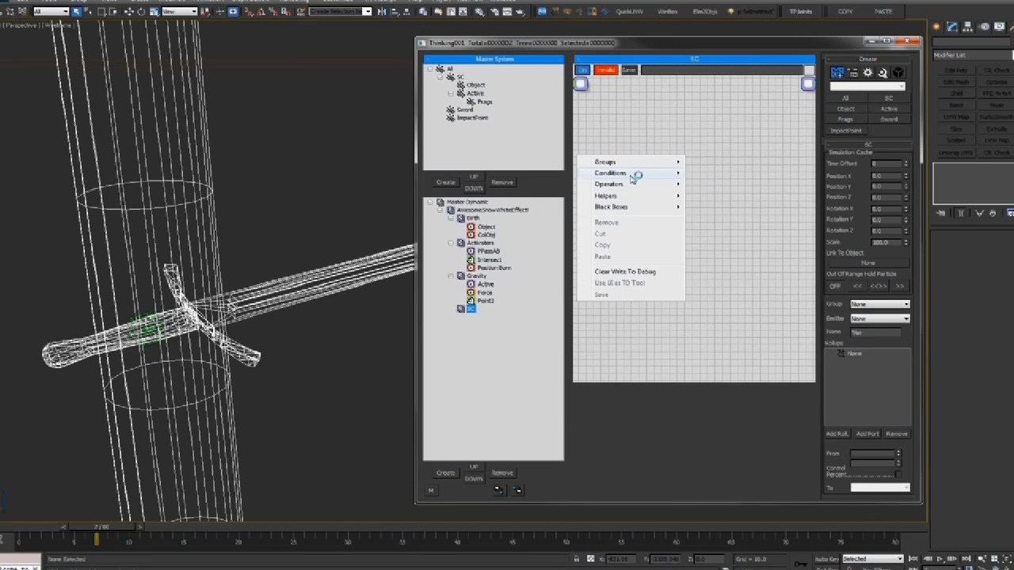
pyautogui.moveTo(640, 183)
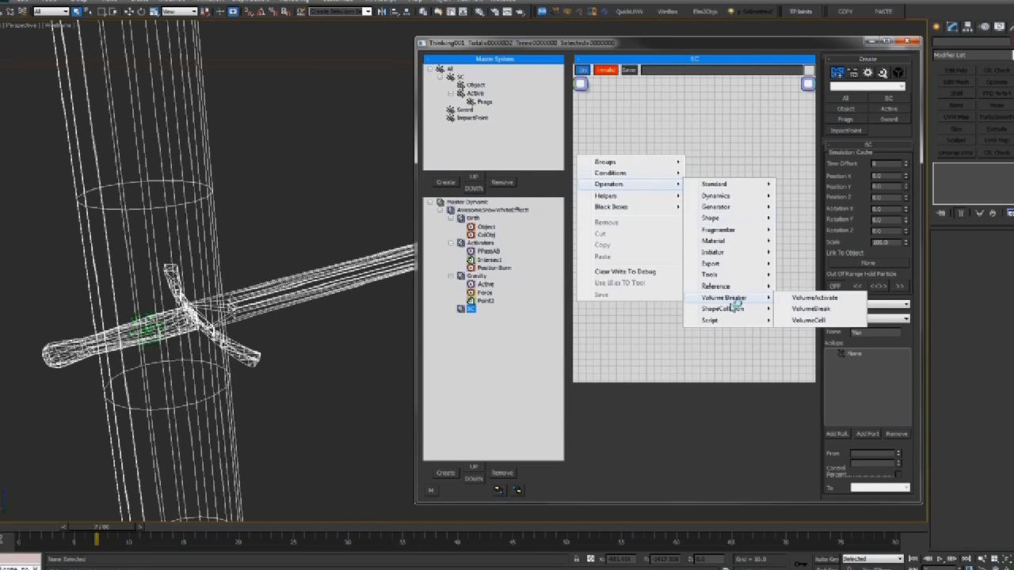
pyautogui.moveTo(729, 310)
pyautogui.click(796, 309)
pyautogui.moveTo(672, 163); pyautogui.dragTo(686, 155)
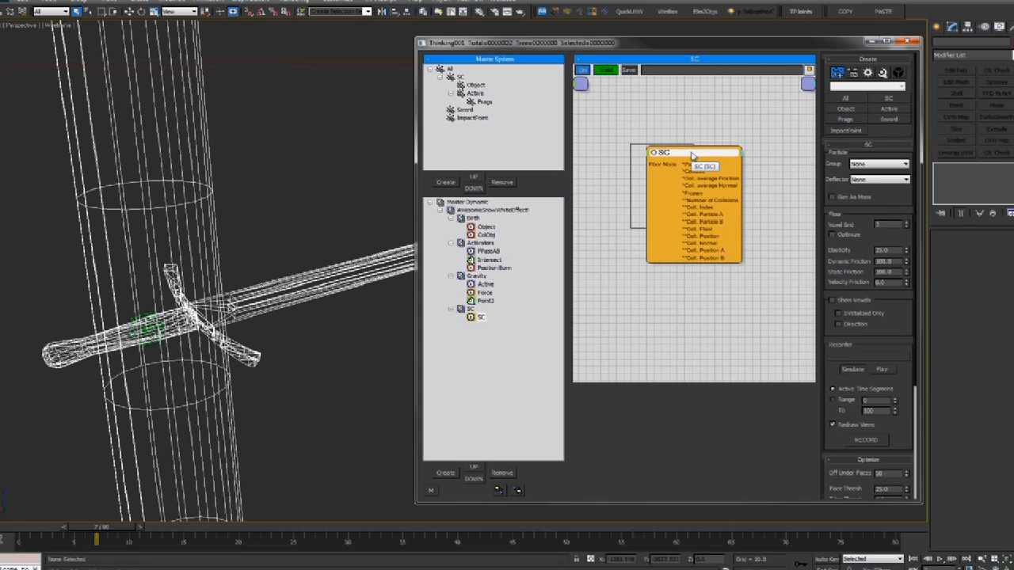
pyautogui.click(901, 163)
pyautogui.click(856, 186)
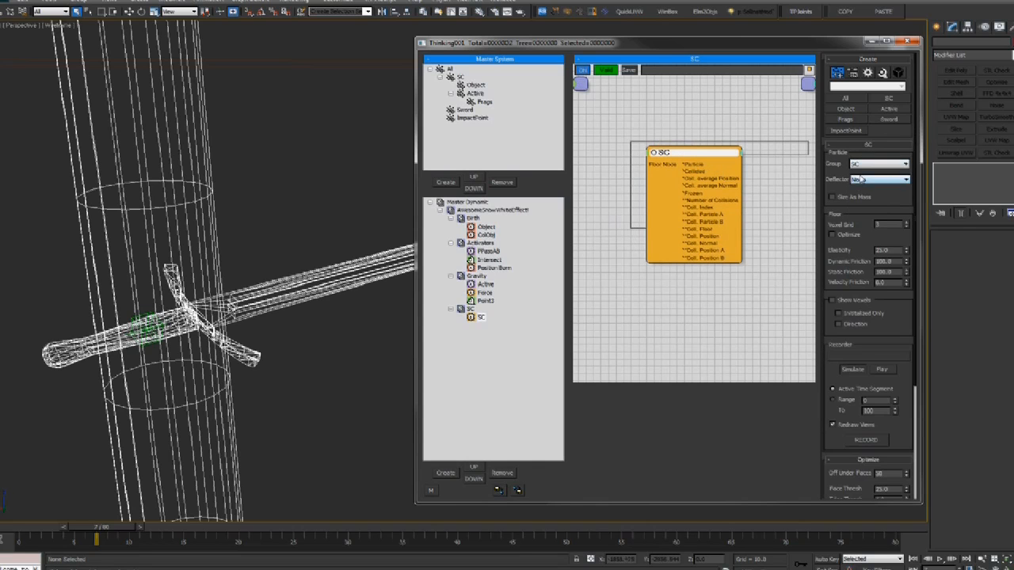
# Add a Node helper and wire it into the SC operator's Floor Node input
pyautogui.moveTo(631, 136); pyautogui.dragTo(685, 133)
pyautogui.rightClick(638, 154)
pyautogui.moveTo(632, 194)
pyautogui.moveTo(722, 194)
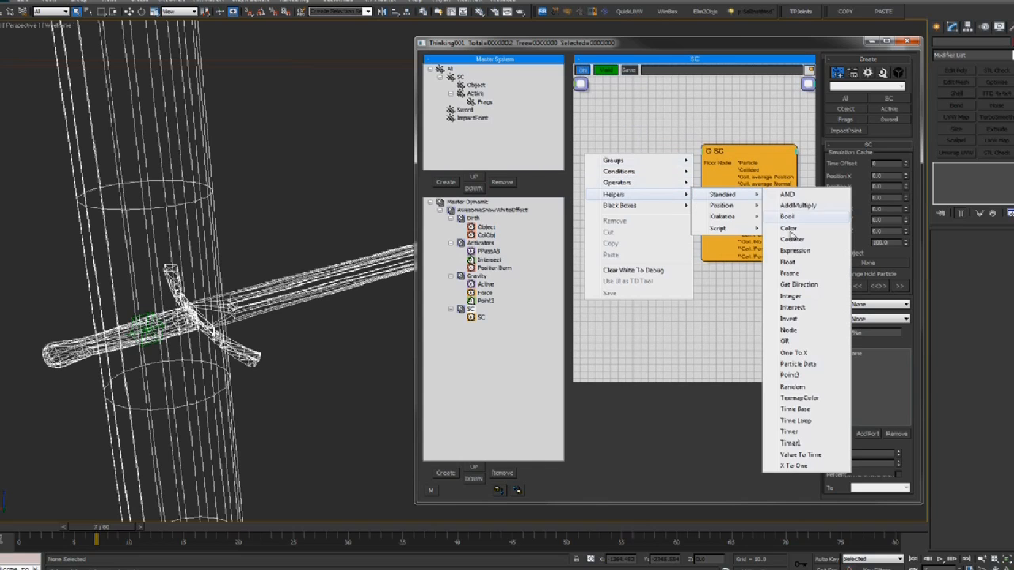
pyautogui.click(792, 329)
pyautogui.rightClick(611, 159)
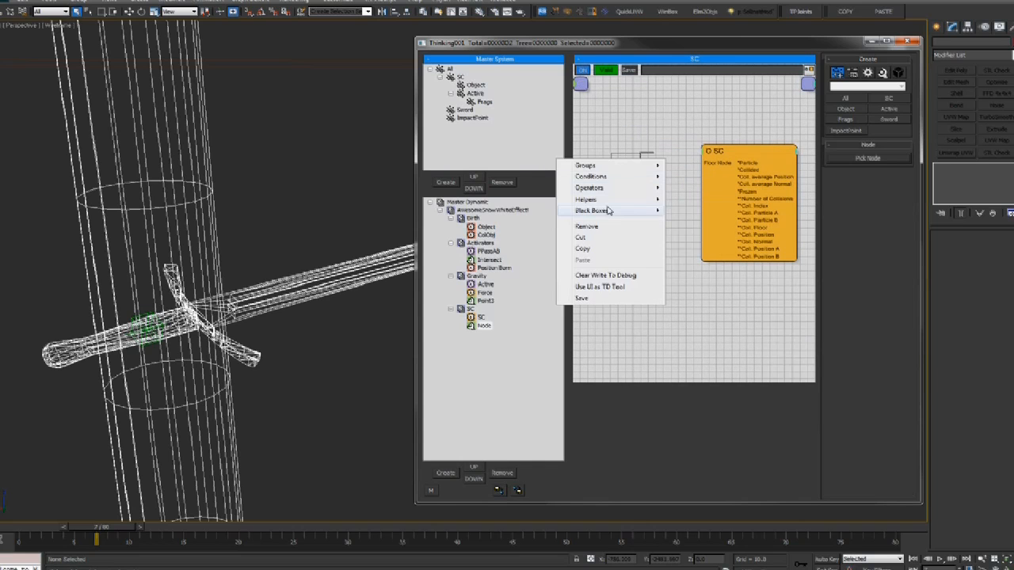
pyautogui.moveTo(622, 199)
pyautogui.moveTo(676, 203)
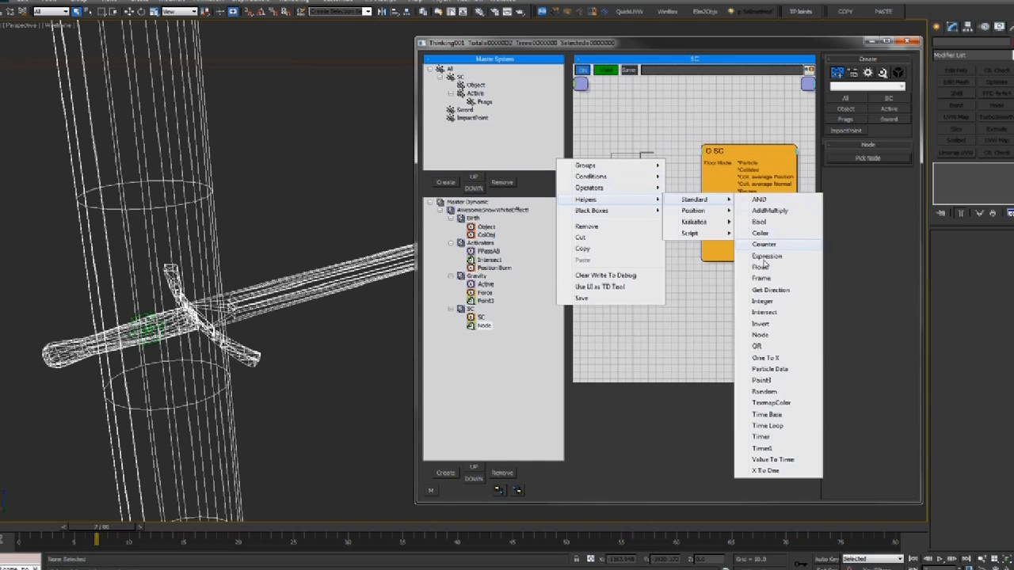
pyautogui.click(768, 336)
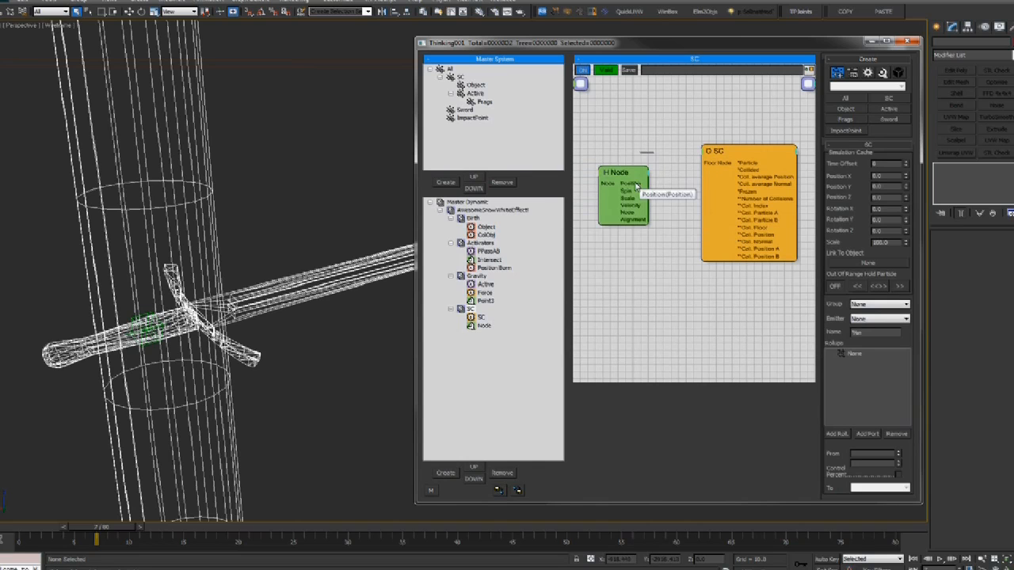
pyautogui.moveTo(624, 219); pyautogui.dragTo(625, 215)
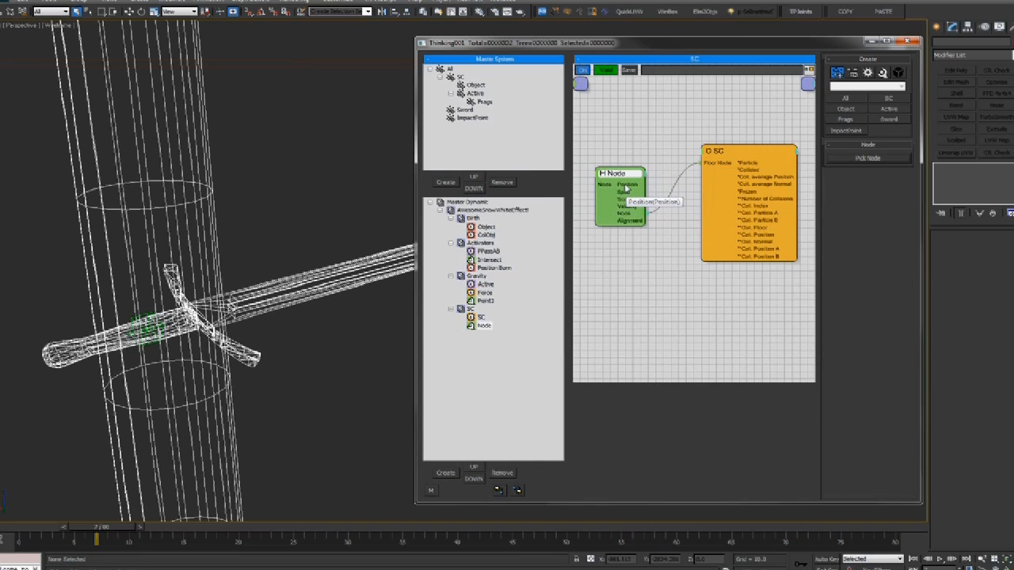
pyautogui.moveTo(624, 180); pyautogui.dragTo(629, 181)
# Frame the pillar in the viewport and switch to smooth shaded display
pyautogui.scroll(-7, 365, 191)
pyautogui.moveTo(305, 194)
pyautogui.mouseDown(button='middle')
pyautogui.moveTo(205, 183)
pyautogui.moveTo(220, 205)
pyautogui.mouseUp(button='middle')
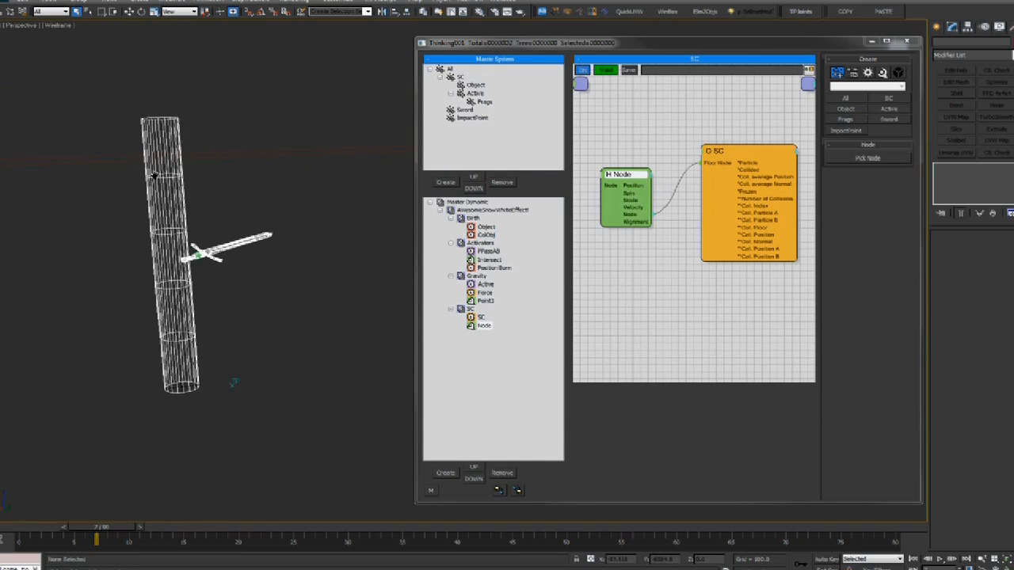
pyautogui.press('F3')
# Pick the ground box Box001 as the Node helper's object
pyautogui.click(875, 159)
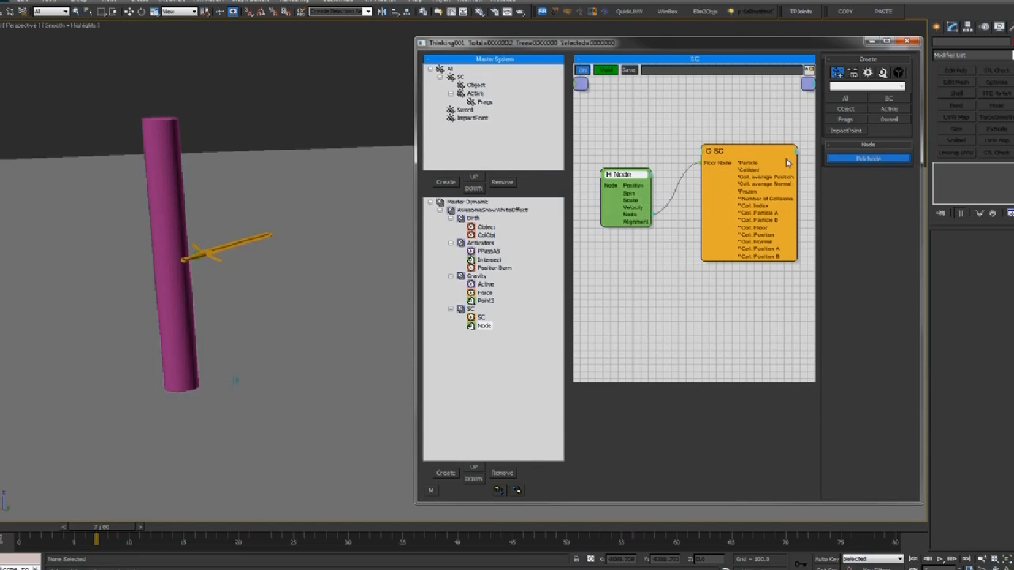
pyautogui.click(342, 155)
pyautogui.moveTo(184, 277); pyautogui.dragTo(328, 224, button='middle')
pyautogui.scroll(4, 290, 255)
pyautogui.scroll(-8, 324, 246)
pyautogui.scroll(4, 281, 230)
pyautogui.scroll(7, 303, 281)
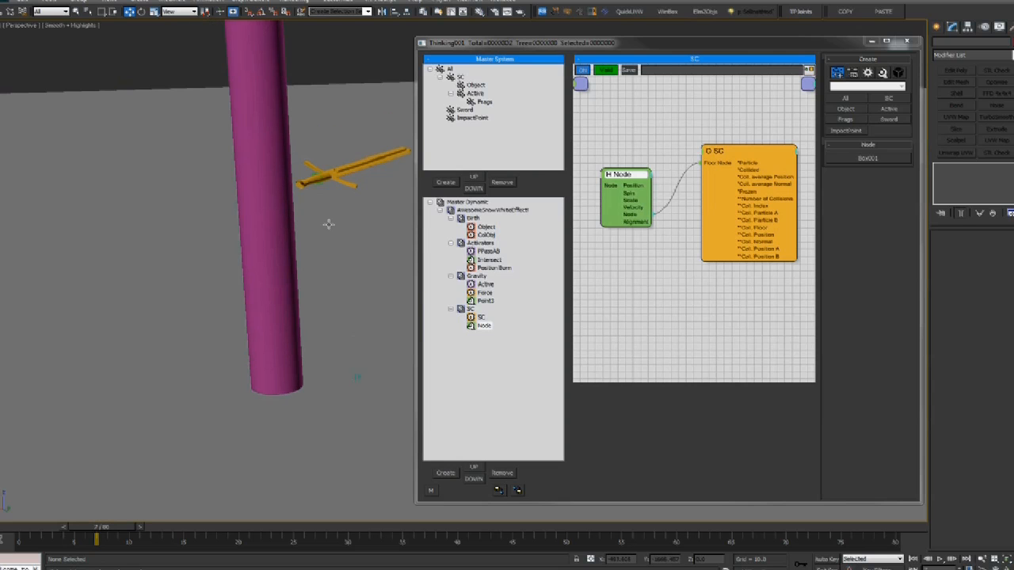
# Collapse the Node helper box and rename it 'Floor'
pyautogui.doubleClick(617, 175)
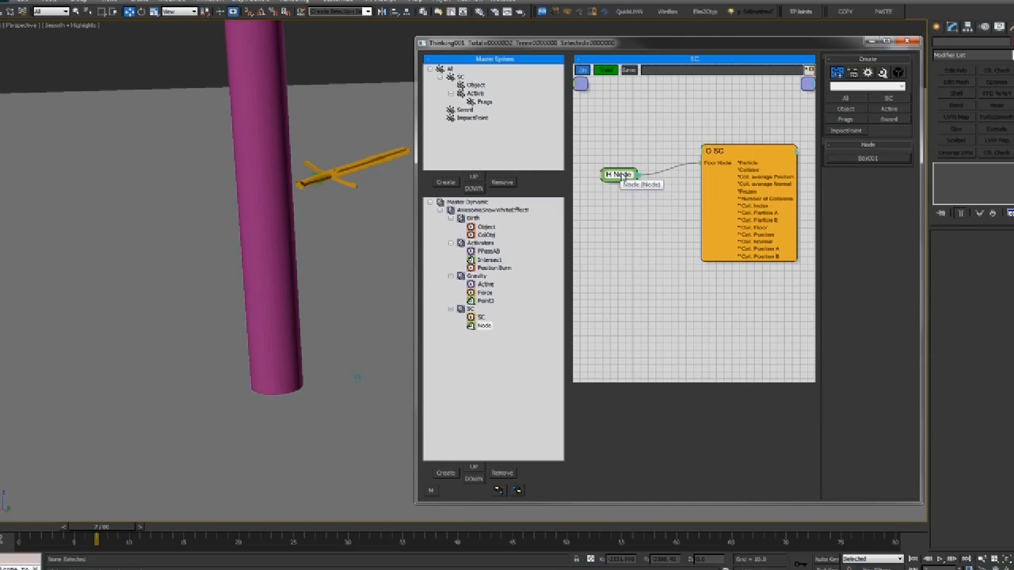
pyautogui.moveTo(615, 177); pyautogui.dragTo(620, 178)
pyautogui.moveTo(755, 150); pyautogui.dragTo(705, 173)
pyautogui.click(618, 183)
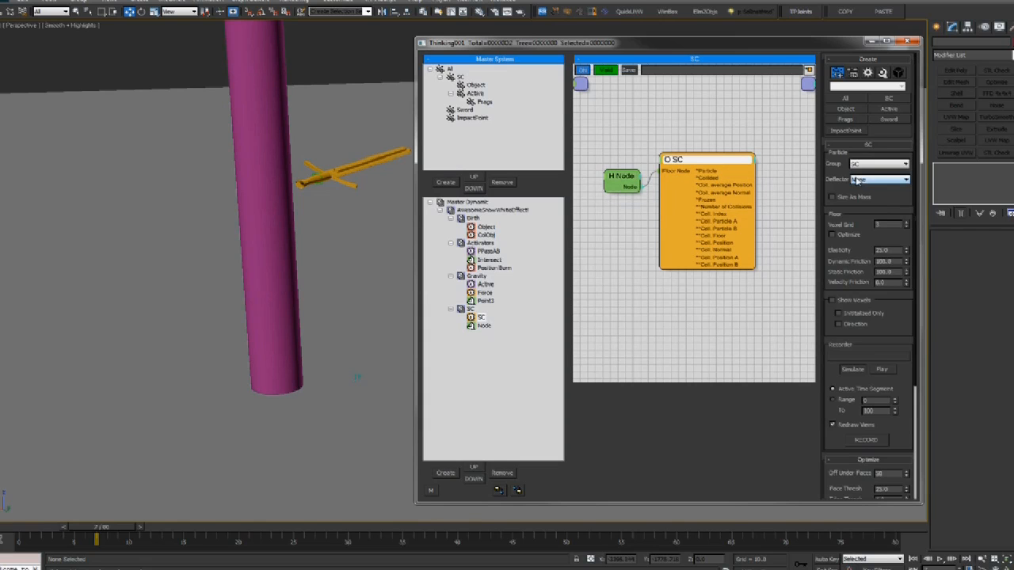
pyautogui.click(621, 179)
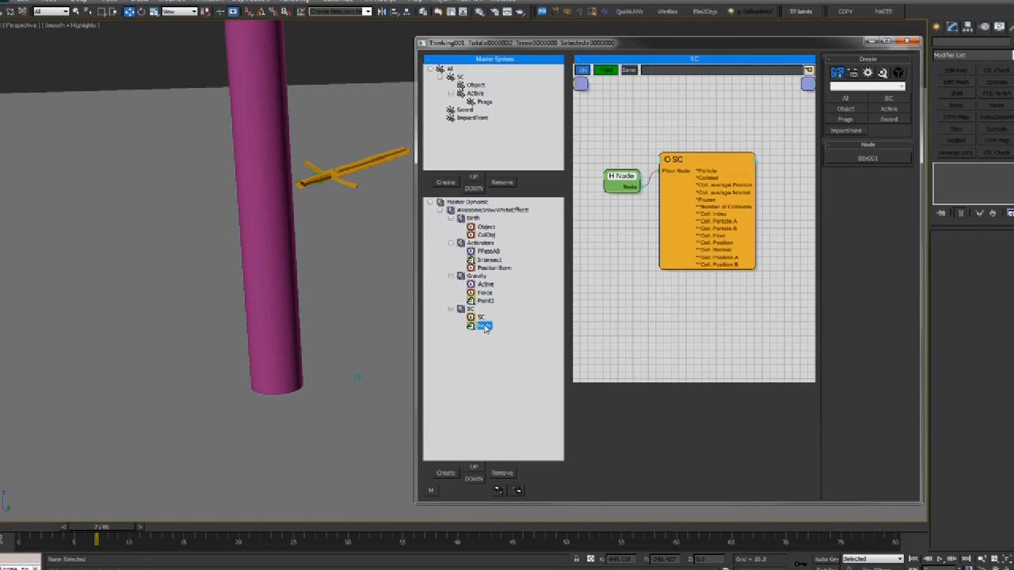
pyautogui.write('Floor')
pyautogui.press('Return')
pyautogui.moveTo(685, 176); pyautogui.dragTo(686, 182)
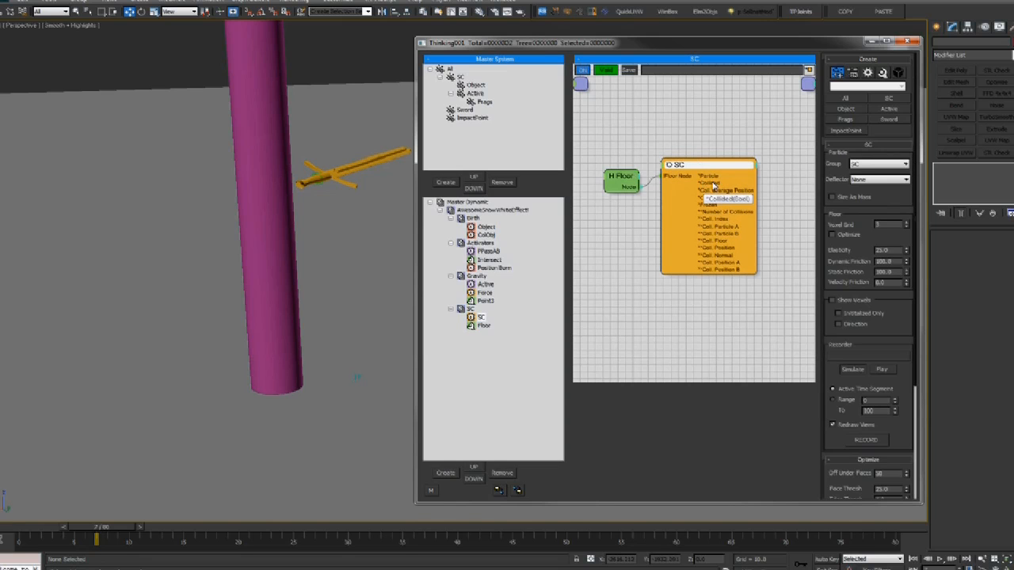
pyautogui.moveTo(108, 539); pyautogui.dragTo(68, 511)
# Scrub from frame 0 to about frame 17 while tidying the SC and Floor nodes
pyautogui.moveTo(243, 322); pyautogui.dragTo(241, 397, button='middle')
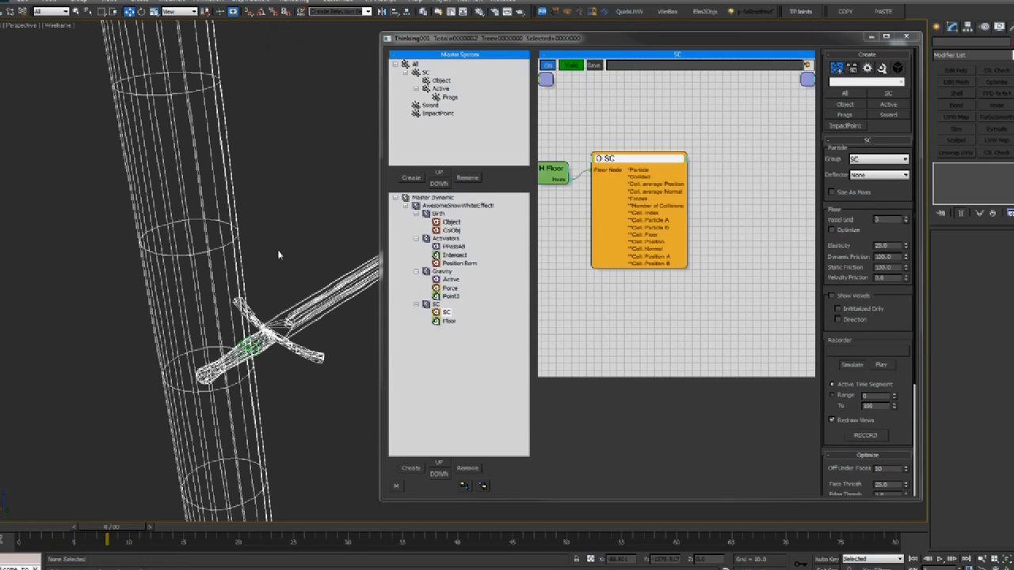
pyautogui.moveTo(643, 298); pyautogui.dragTo(664, 294, button='middle')
pyautogui.moveTo(96, 527); pyautogui.dragTo(33, 526)
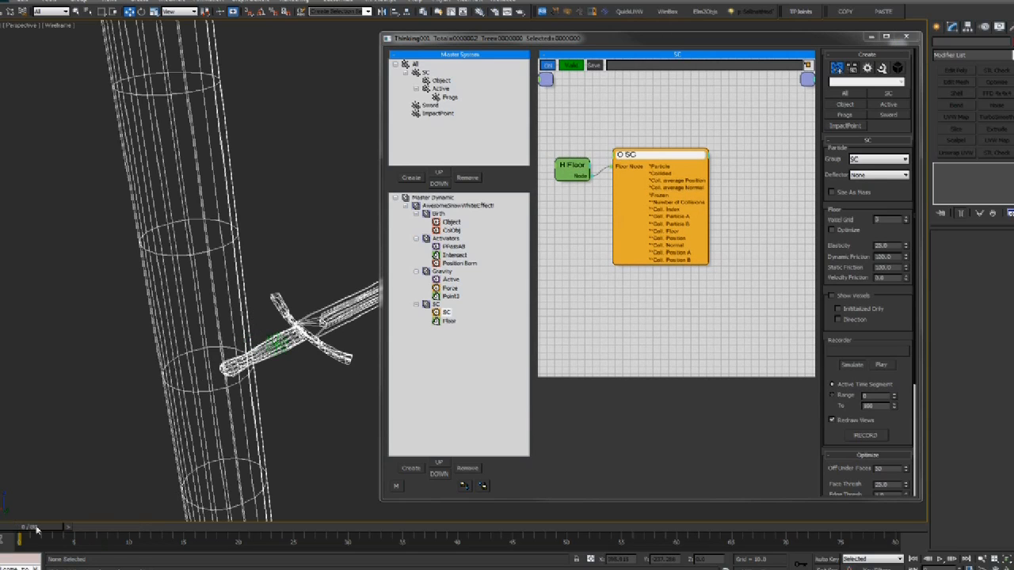
pyautogui.moveTo(655, 157); pyautogui.dragTo(673, 156)
pyautogui.moveTo(56, 530); pyautogui.dragTo(241, 532)
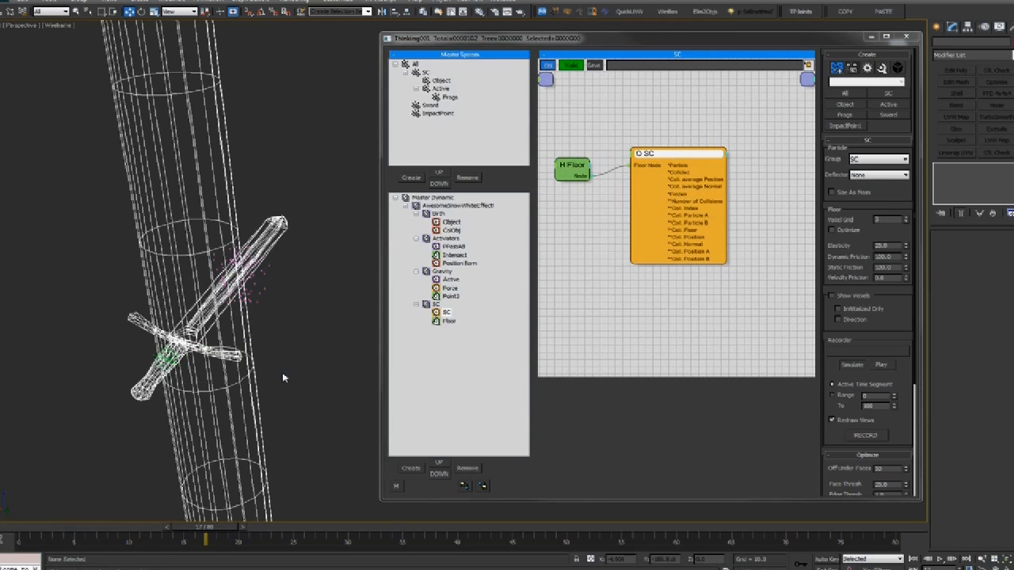
pyautogui.moveTo(715, 161); pyautogui.dragTo(701, 156)
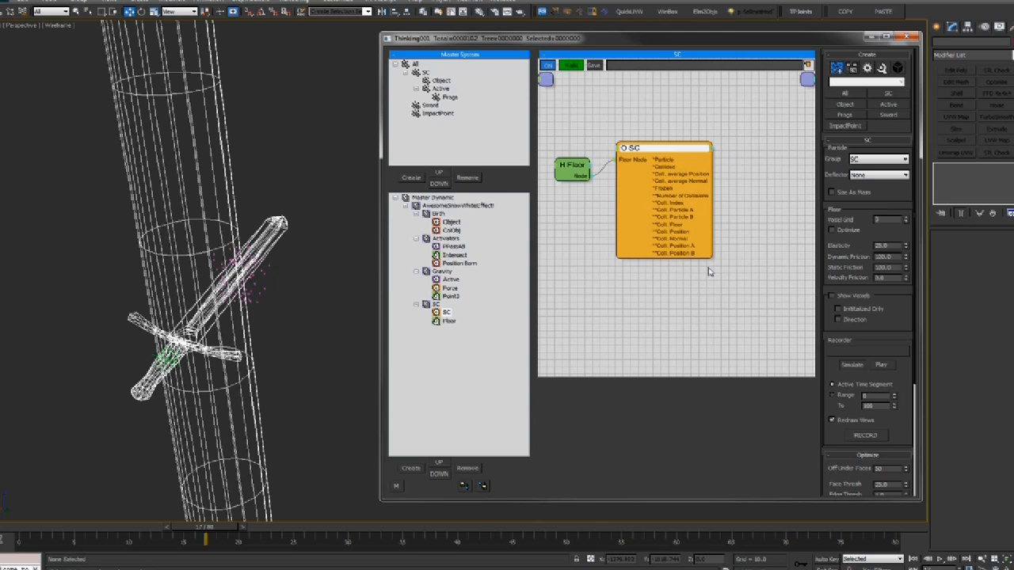
pyautogui.moveTo(740, 184); pyautogui.dragTo(732, 188, button='middle')
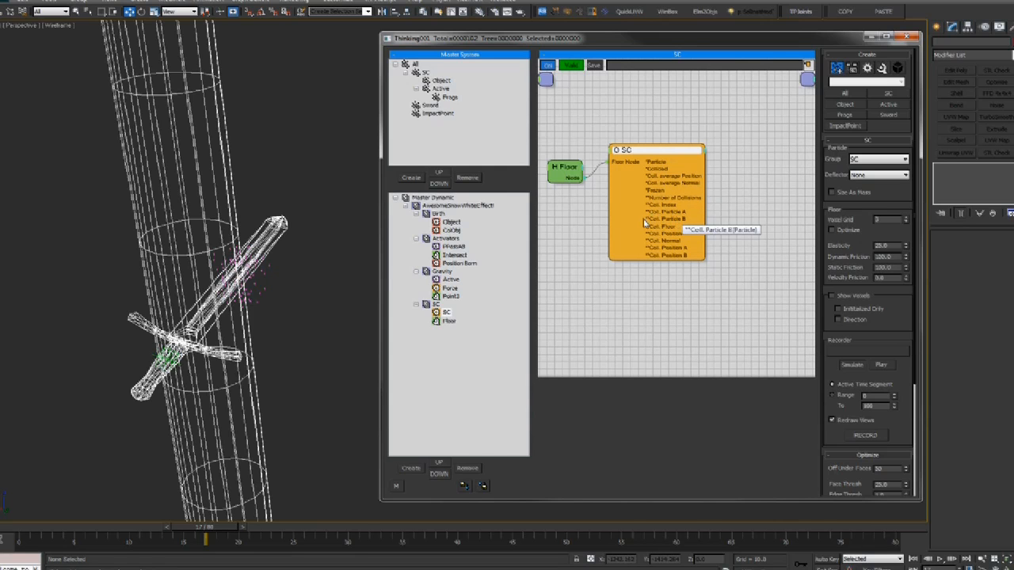
pyautogui.moveTo(660, 152); pyautogui.dragTo(657, 154)
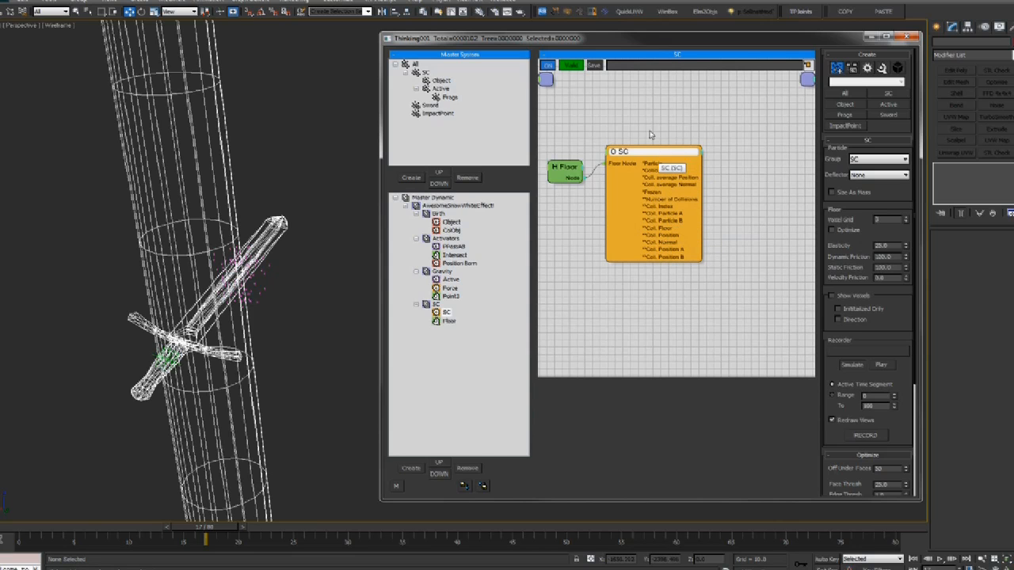
pyautogui.moveTo(667, 138); pyautogui.dragTo(652, 136, button='middle')
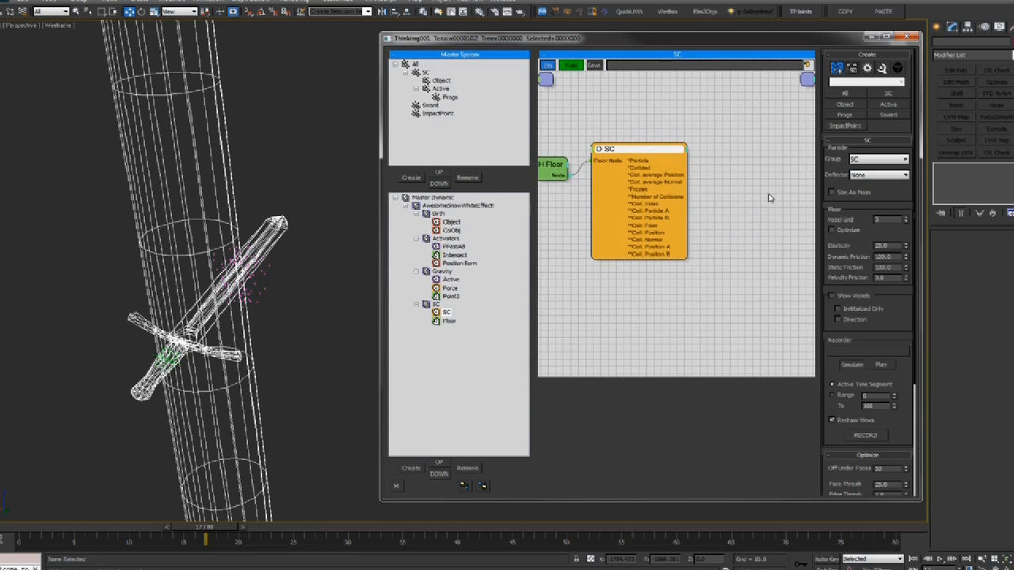
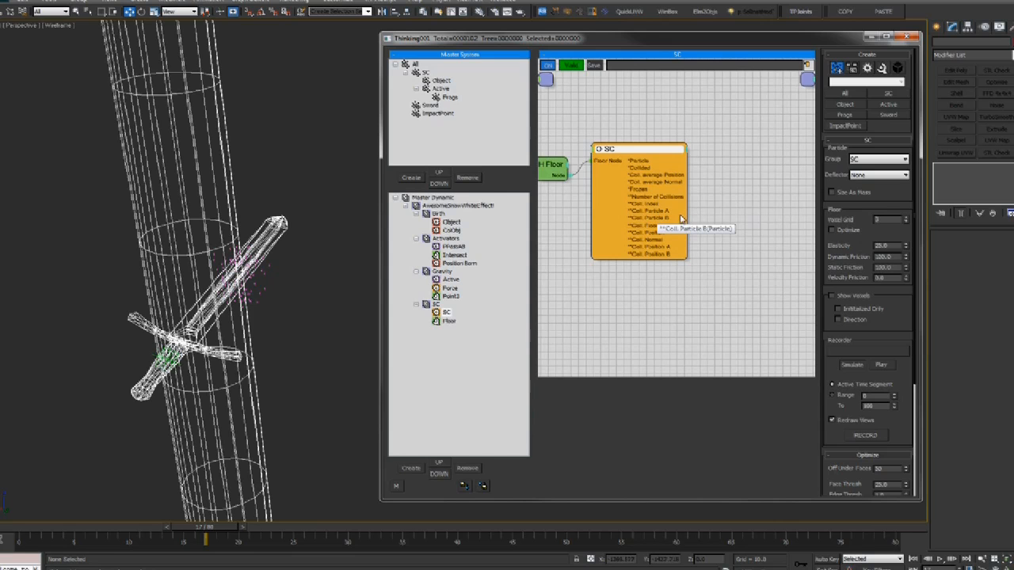
# Add an In Group condition node from the Conditions > Standard menu
pyautogui.moveTo(719, 207); pyautogui.dragTo(717, 207, button='middle')
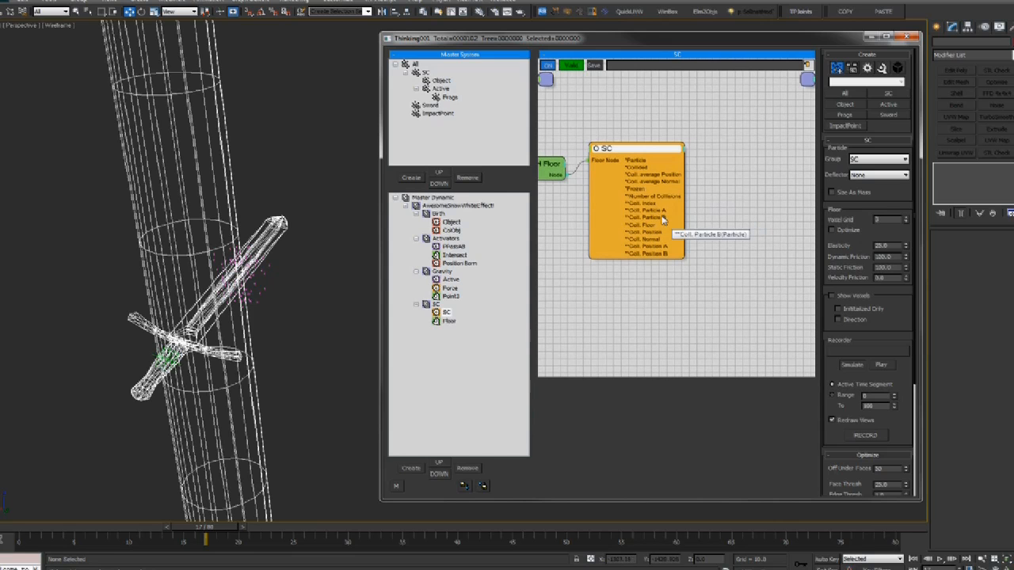
pyautogui.rightClick(720, 208)
pyautogui.moveTo(716, 224)
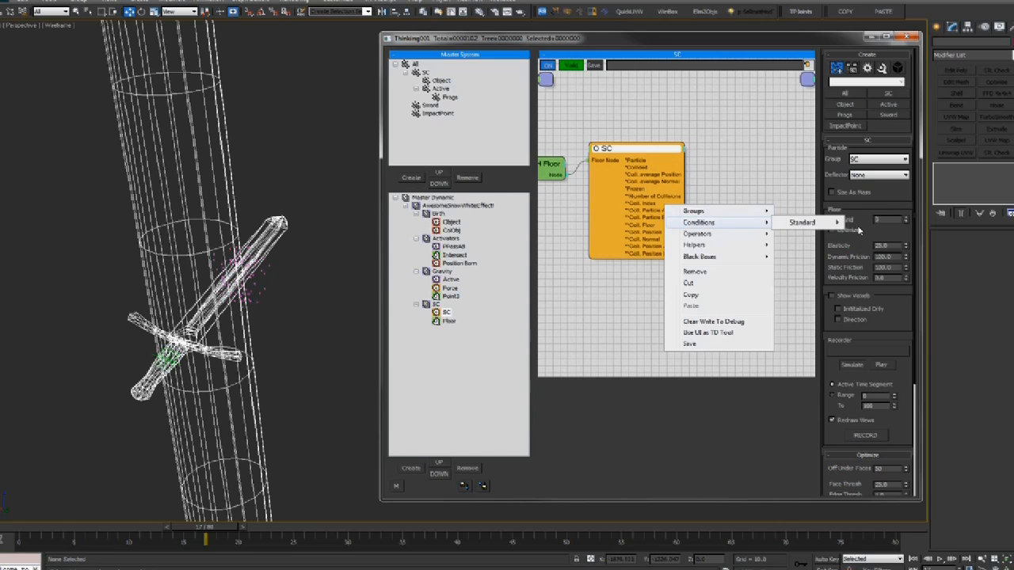
pyautogui.moveTo(816, 223)
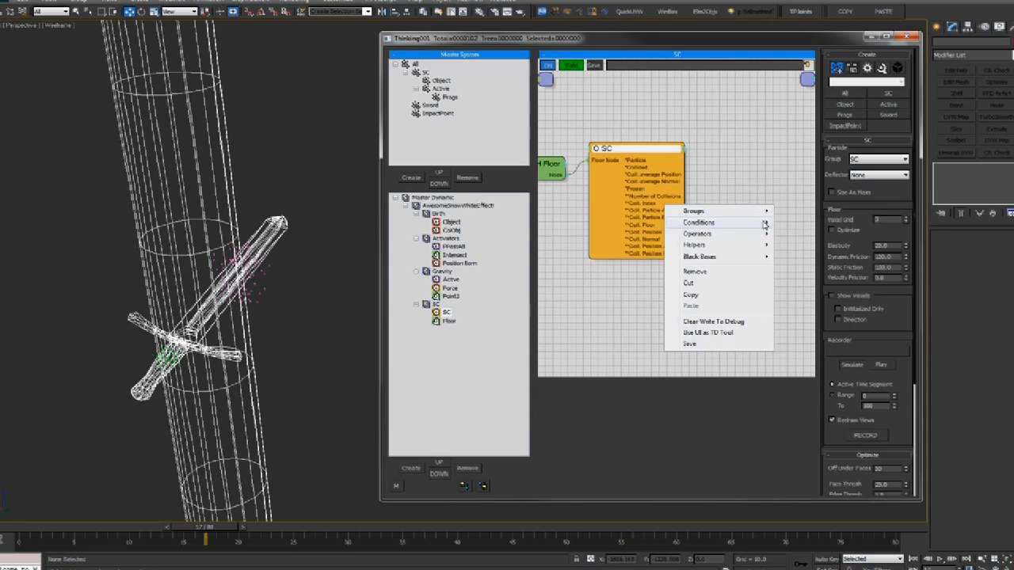
pyautogui.moveTo(764, 225)
pyautogui.click(874, 246)
pyautogui.moveTo(741, 215); pyautogui.dragTo(745, 199)
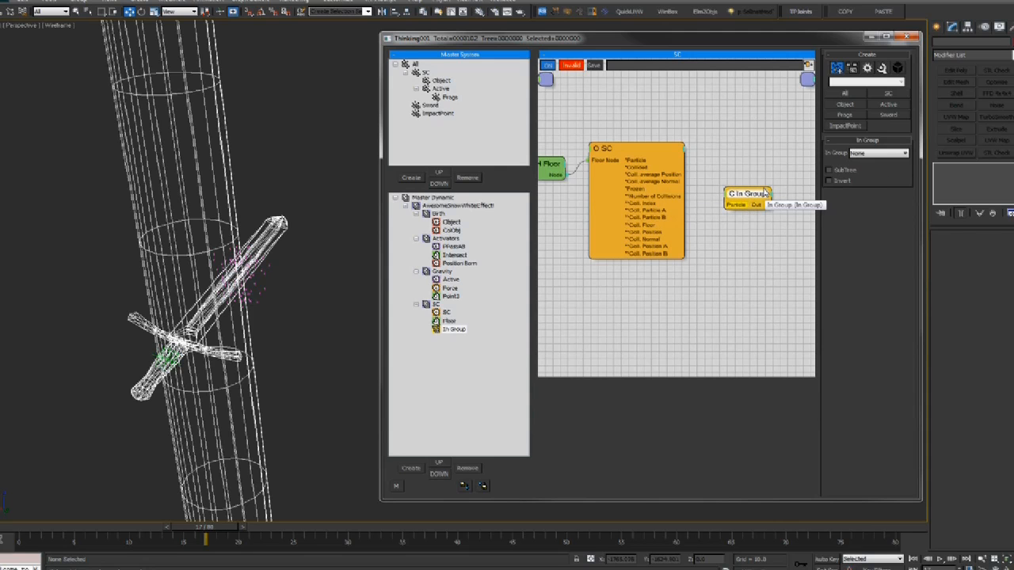
# Set the In Group condition to Object and wire SC's Coll. Particle A into its Particle input
pyautogui.click(450, 97)
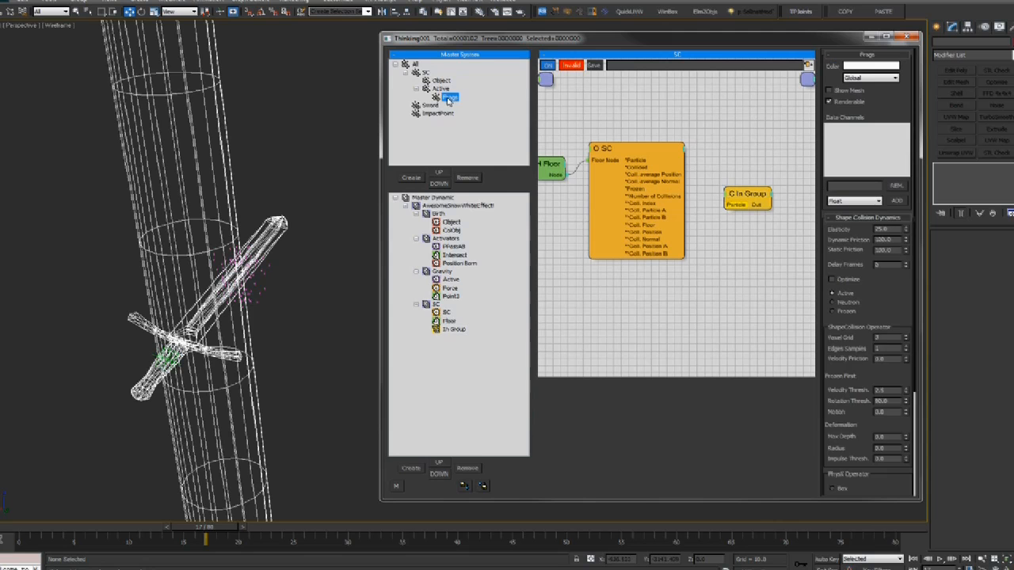
pyautogui.click(751, 198)
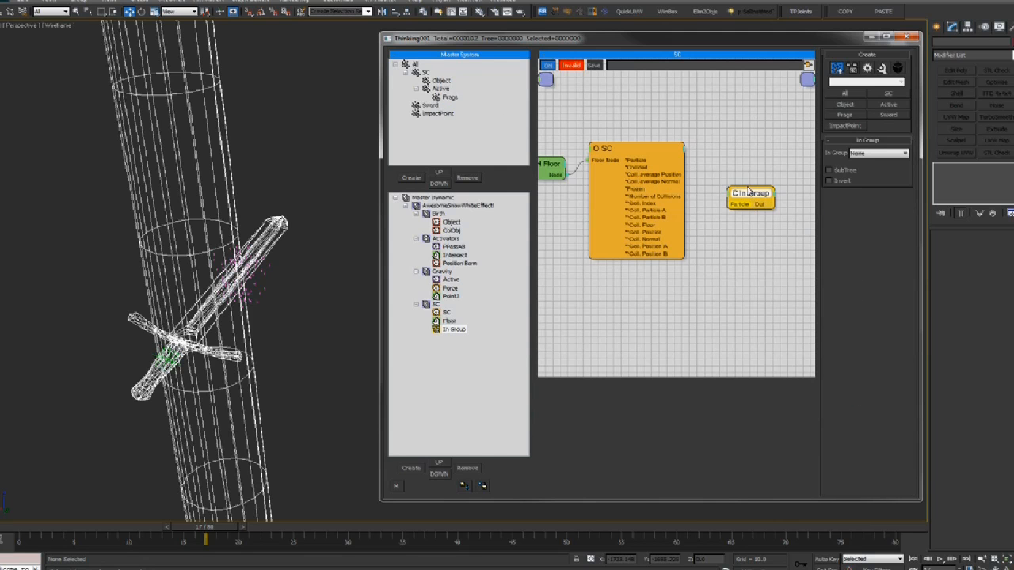
pyautogui.moveTo(754, 199); pyautogui.dragTo(751, 206)
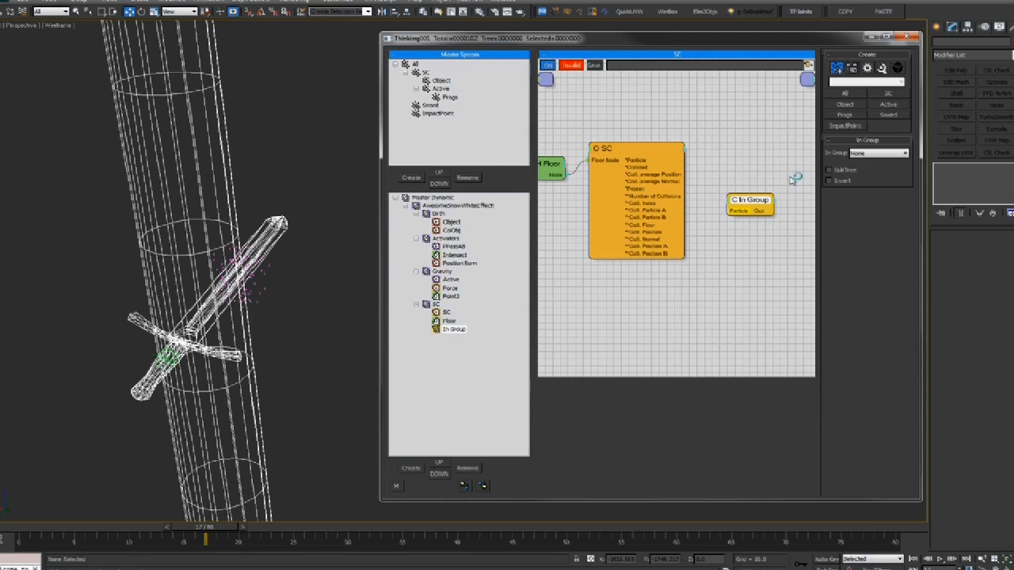
pyautogui.click(878, 153)
pyautogui.click(866, 186)
pyautogui.moveTo(739, 212); pyautogui.dragTo(661, 212)
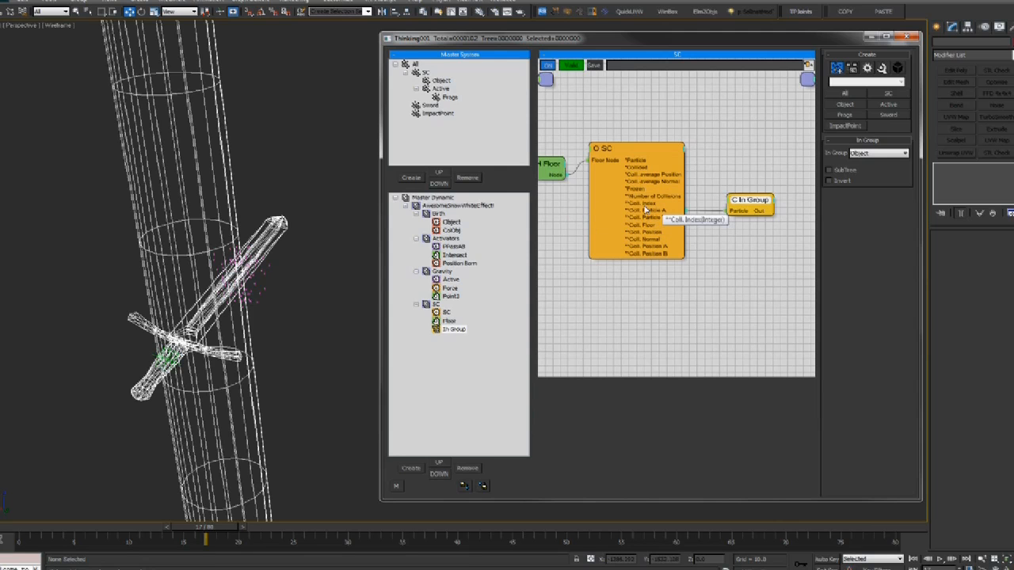
pyautogui.moveTo(735, 203); pyautogui.dragTo(731, 200)
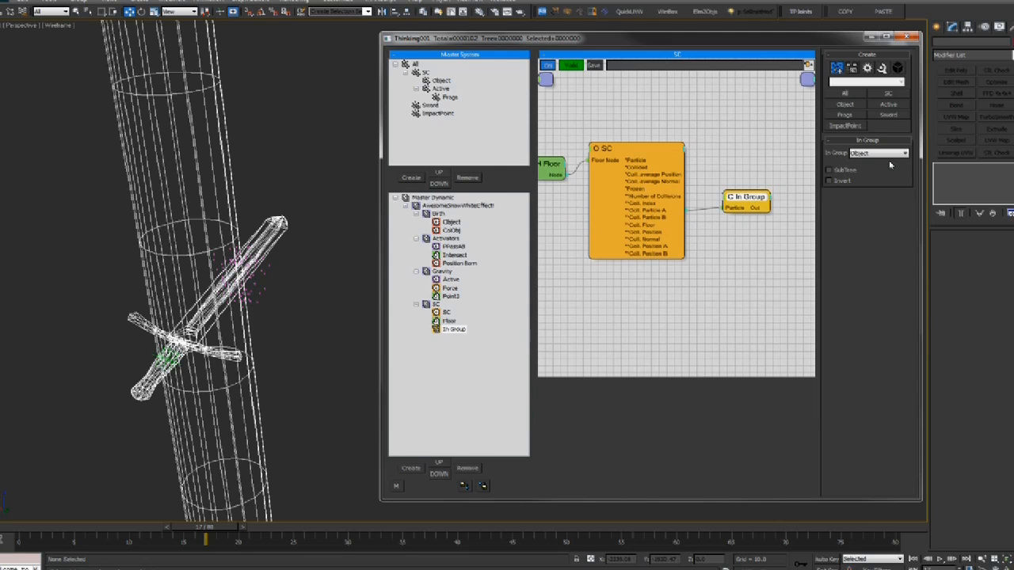
pyautogui.click(852, 154)
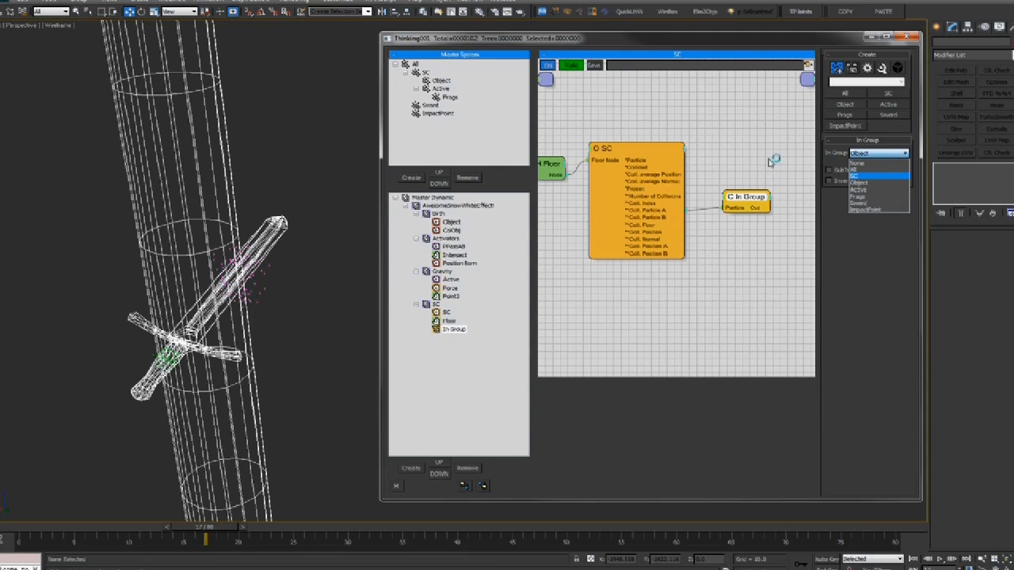
pyautogui.moveTo(741, 200); pyautogui.dragTo(738, 228)
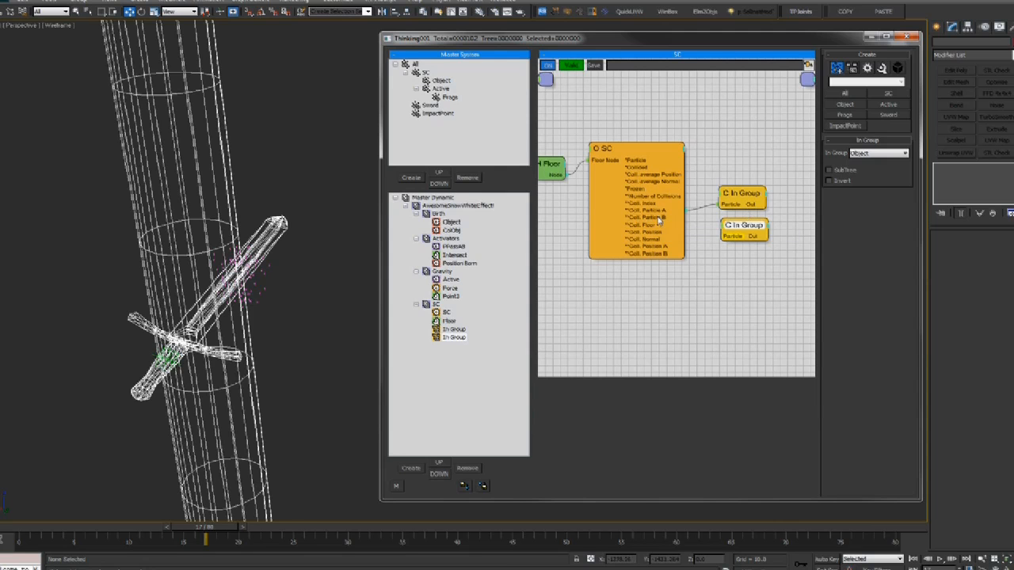
# Wire SC's Coll. Particle B into the second In Group node, set it to Sword, and recheck both conditions
pyautogui.moveTo(736, 238); pyautogui.dragTo(735, 238)
pyautogui.click(867, 154)
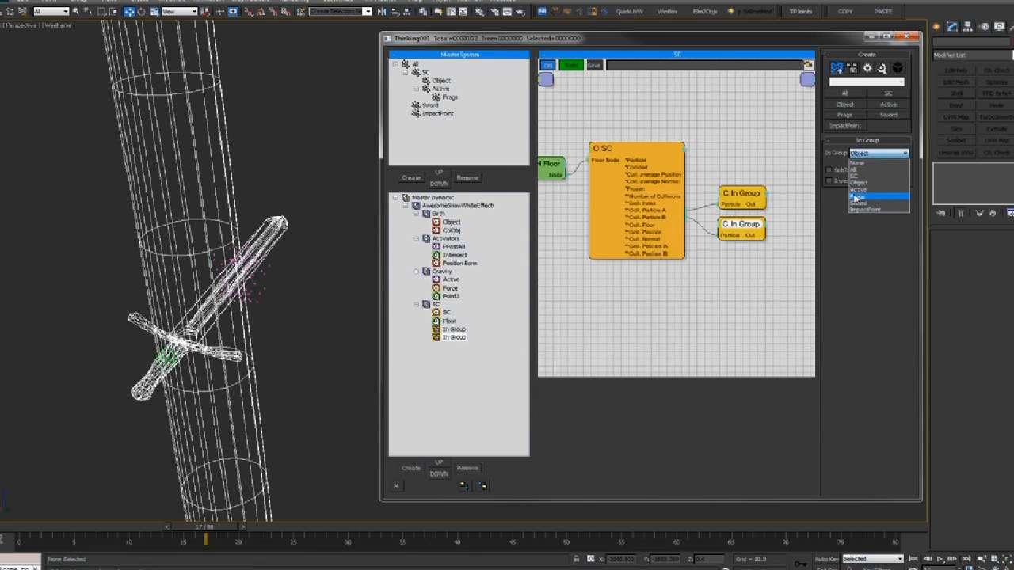
pyautogui.click(859, 203)
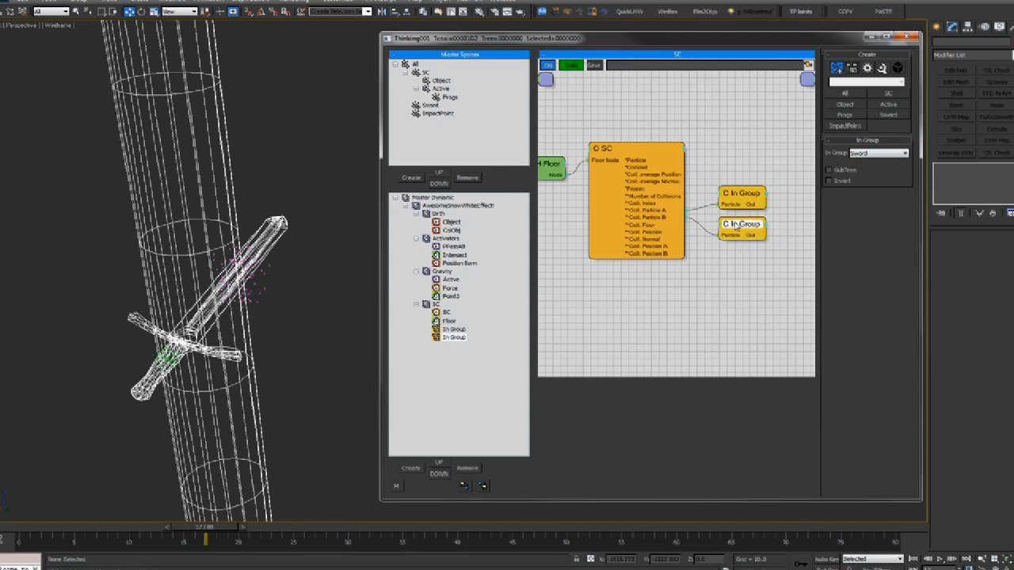
pyautogui.click(616, 150)
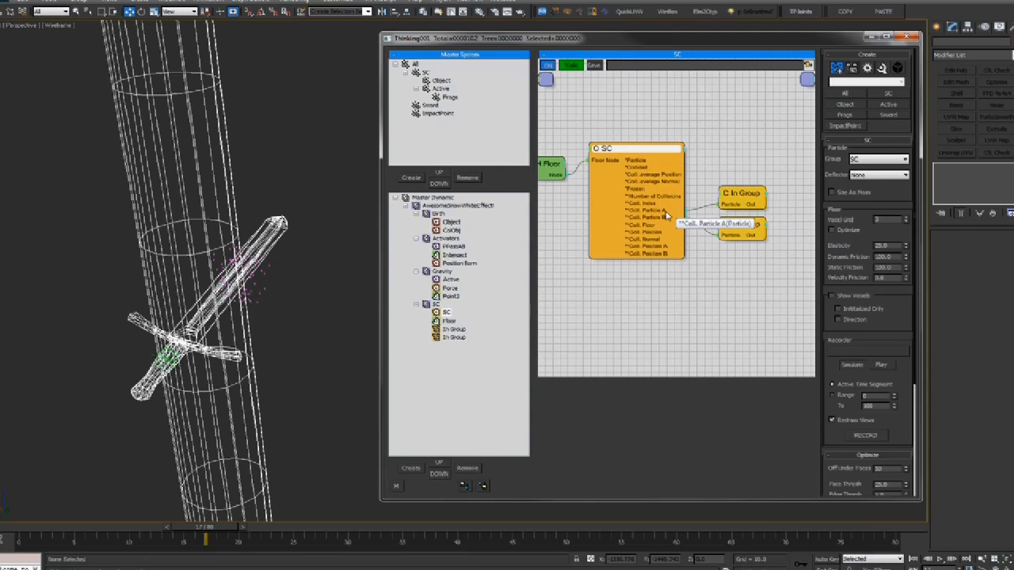
pyautogui.click(727, 195)
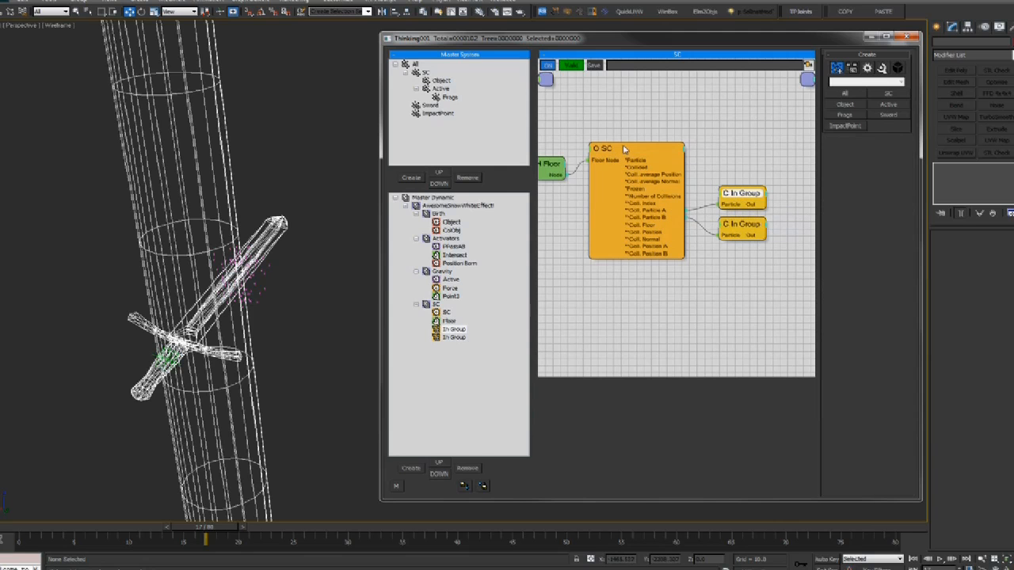
pyautogui.click(667, 210)
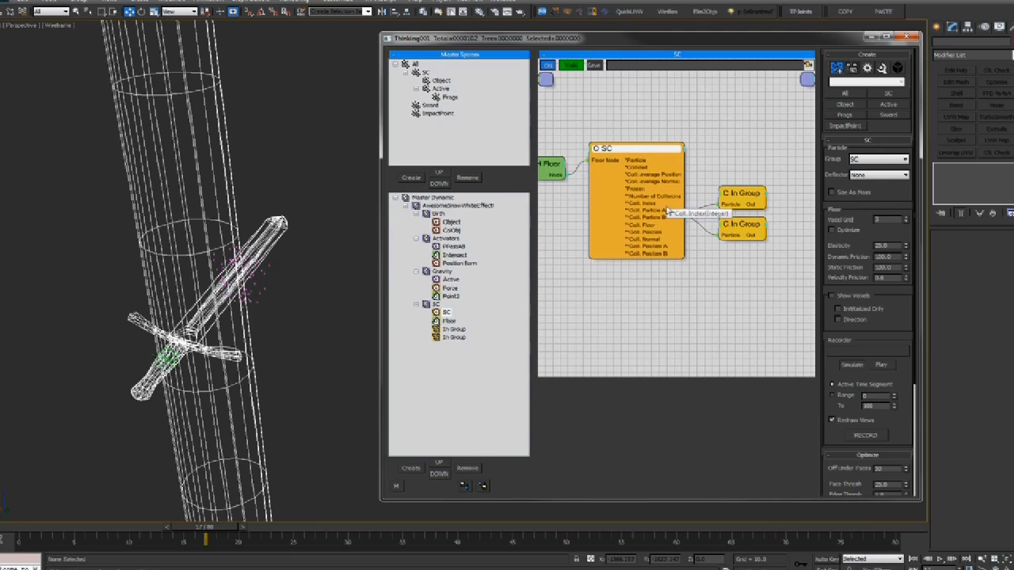
pyautogui.click(749, 201)
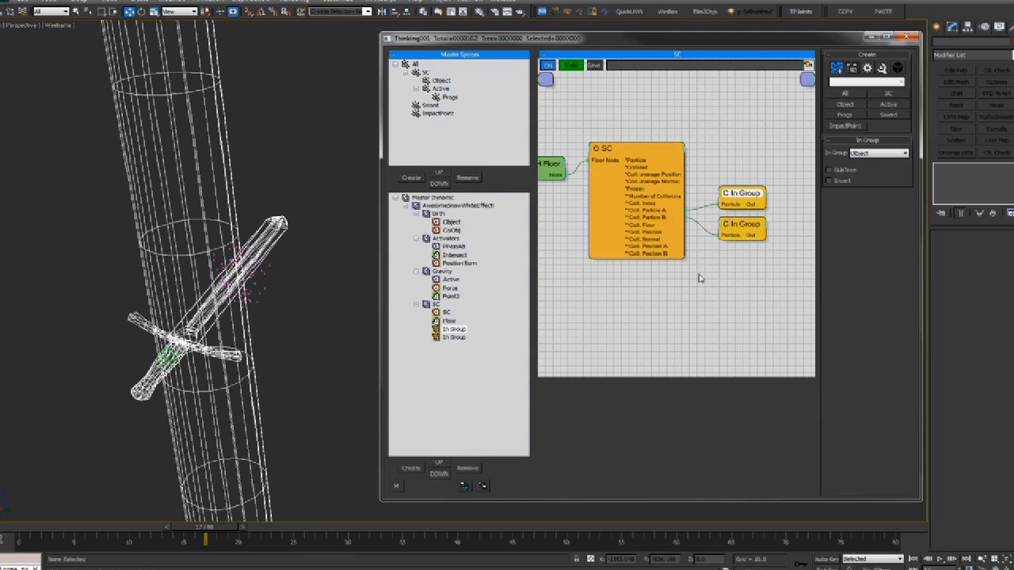
pyautogui.click(730, 225)
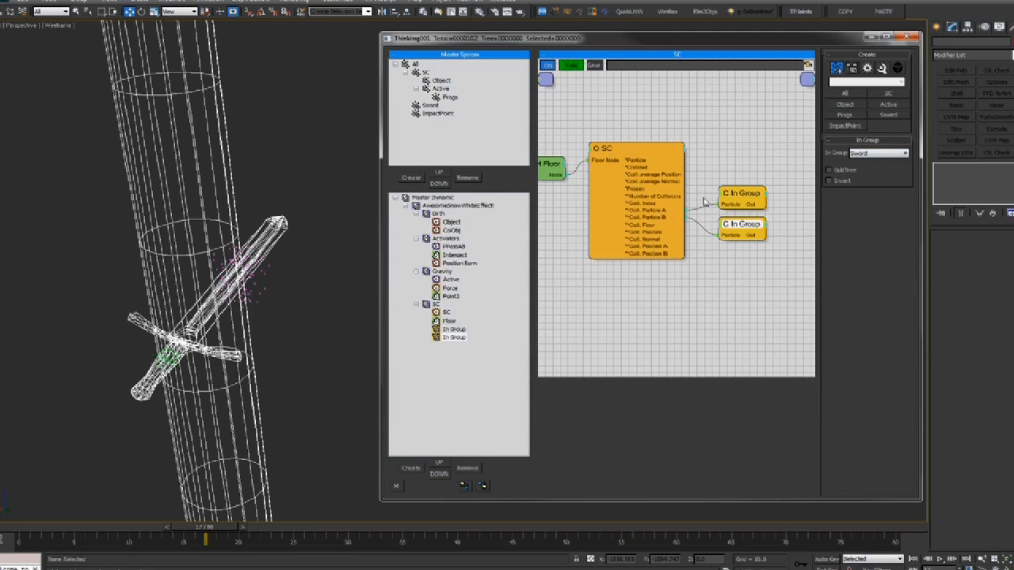
# Select both In Group nodes together in the node graph
pyautogui.moveTo(703, 198); pyautogui.dragTo(707, 199, button='middle')
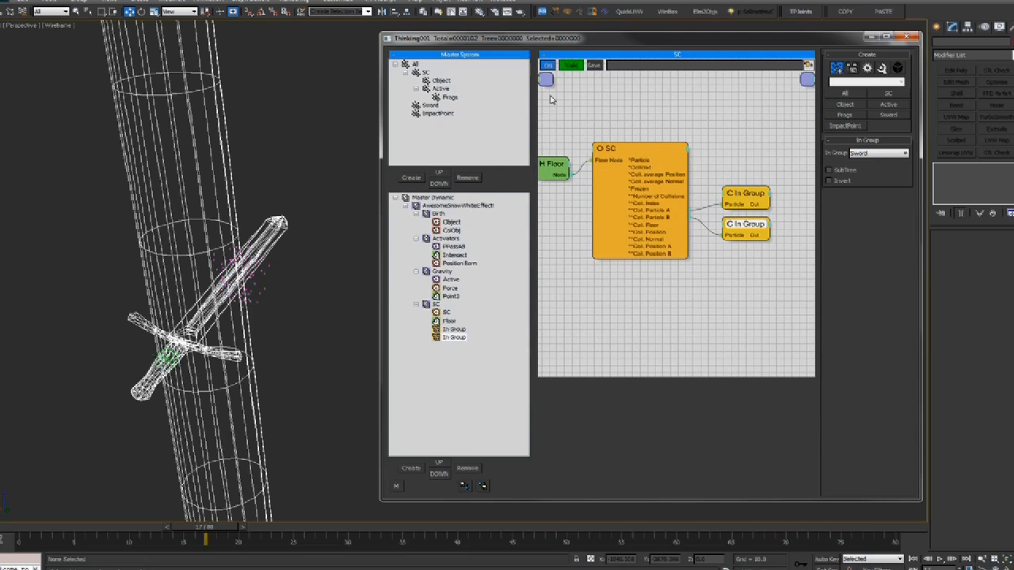
pyautogui.click(656, 149)
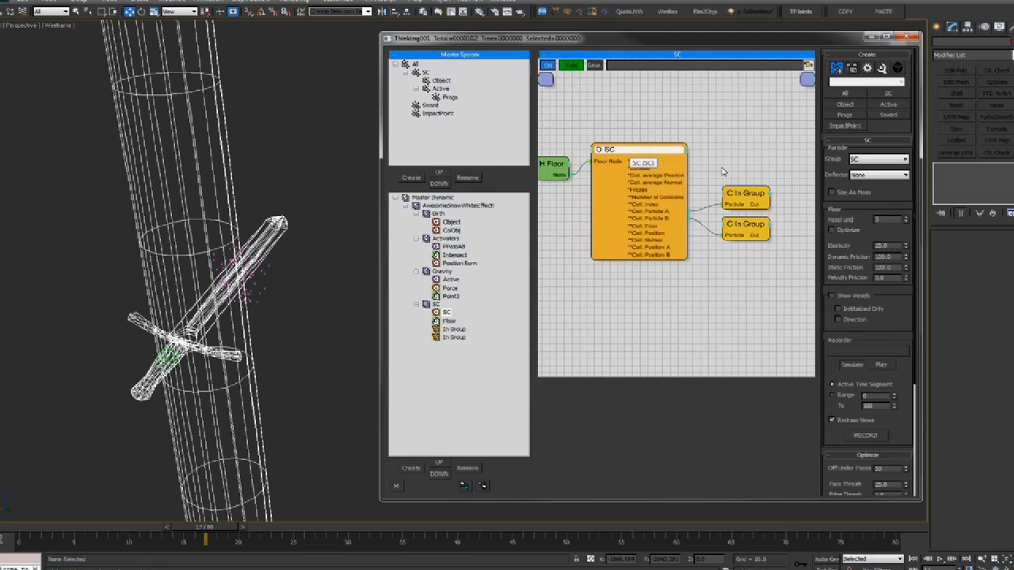
pyautogui.moveTo(758, 175); pyautogui.dragTo(761, 175, button='middle')
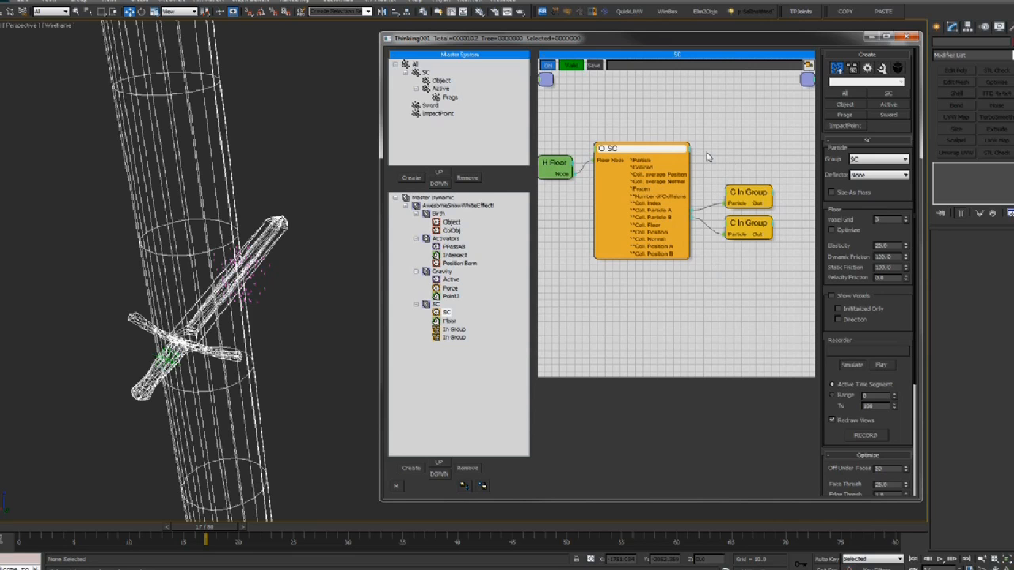
pyautogui.moveTo(707, 157); pyautogui.dragTo(793, 266)
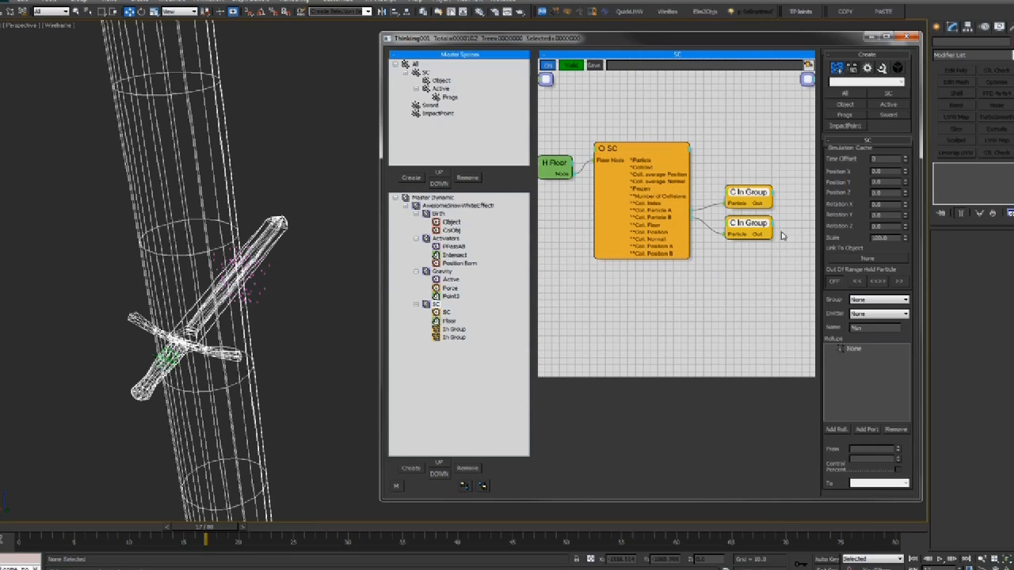
pyautogui.moveTo(699, 170); pyautogui.dragTo(790, 265)
pyautogui.moveTo(736, 176); pyautogui.dragTo(734, 173, button='middle')
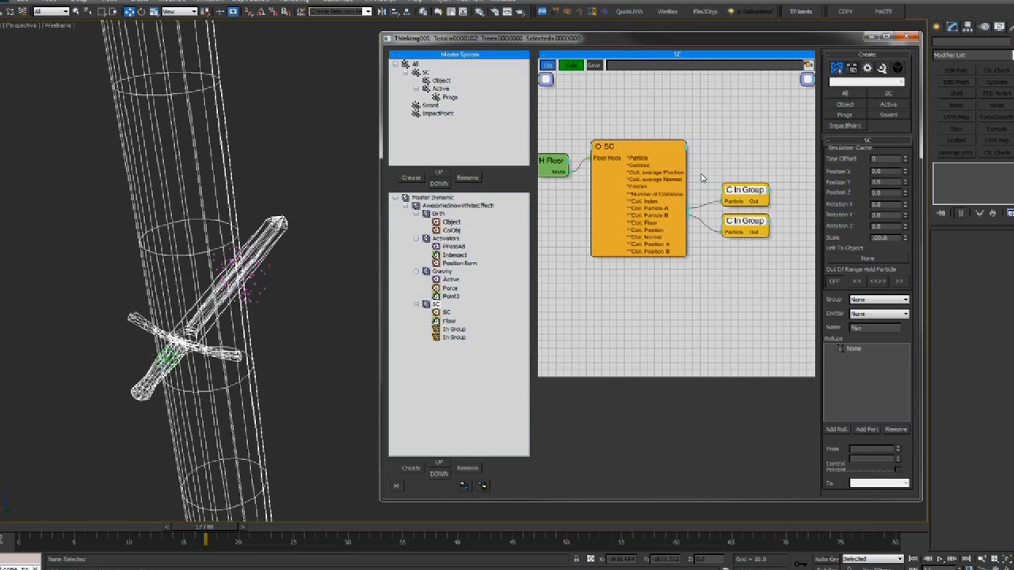
pyautogui.moveTo(700, 179); pyautogui.dragTo(709, 173, button='middle')
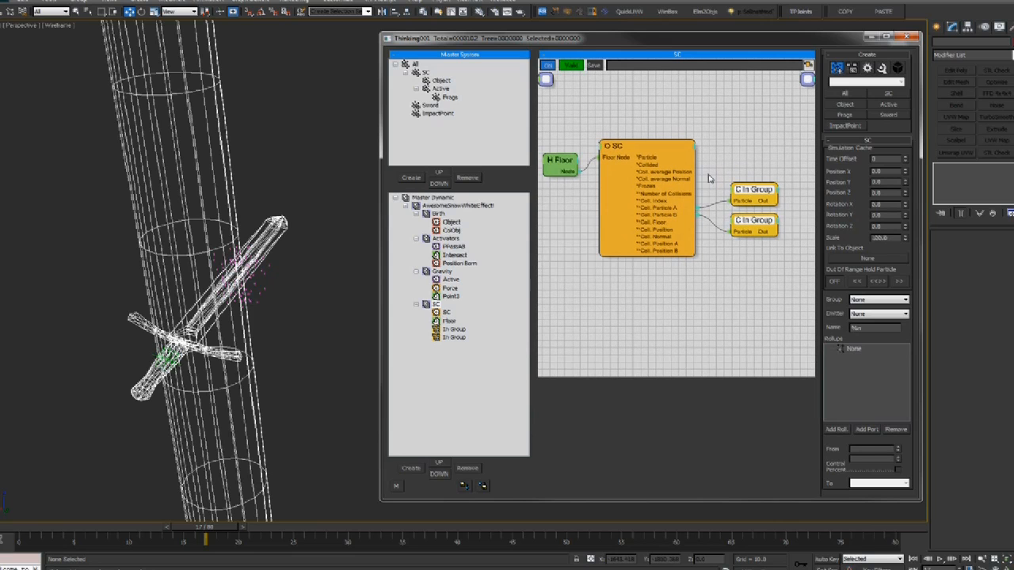
pyautogui.click(720, 167)
pyautogui.moveTo(737, 172); pyautogui.dragTo(729, 172, button='middle')
pyautogui.moveTo(751, 236); pyautogui.dragTo(752, 236)
pyautogui.moveTo(749, 189); pyautogui.dragTo(738, 189)
pyautogui.click(758, 169)
pyautogui.moveTo(758, 171); pyautogui.dragTo(741, 169, button='middle')
pyautogui.moveTo(791, 216); pyautogui.dragTo(753, 211, button='middle')
pyautogui.click(717, 225)
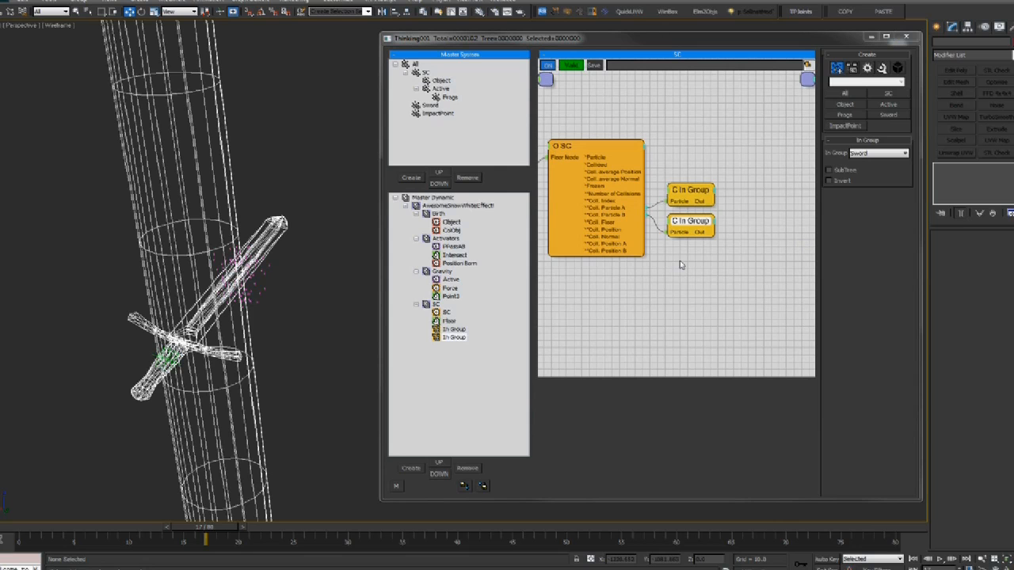
pyautogui.click(688, 193)
pyautogui.moveTo(702, 150); pyautogui.dragTo(710, 151, button='middle')
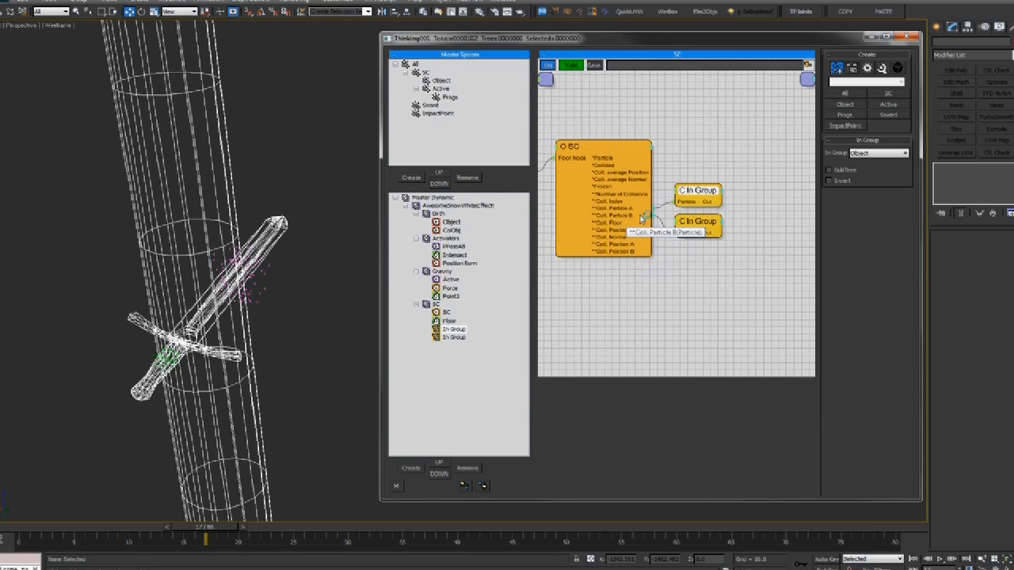
pyautogui.moveTo(638, 148); pyautogui.dragTo(633, 150)
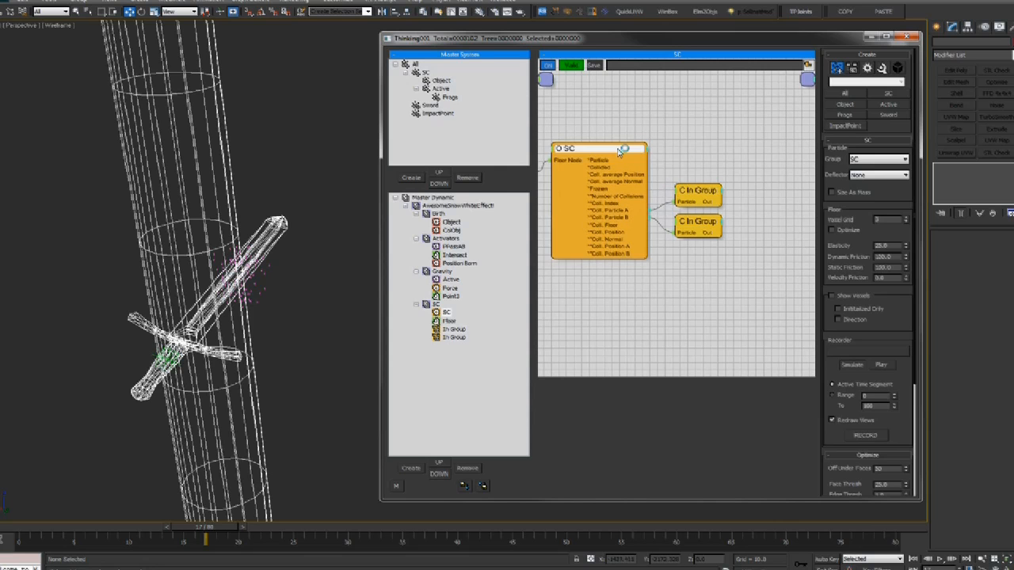
pyautogui.click(697, 197)
pyautogui.moveTo(785, 206); pyautogui.dragTo(758, 202, button='middle')
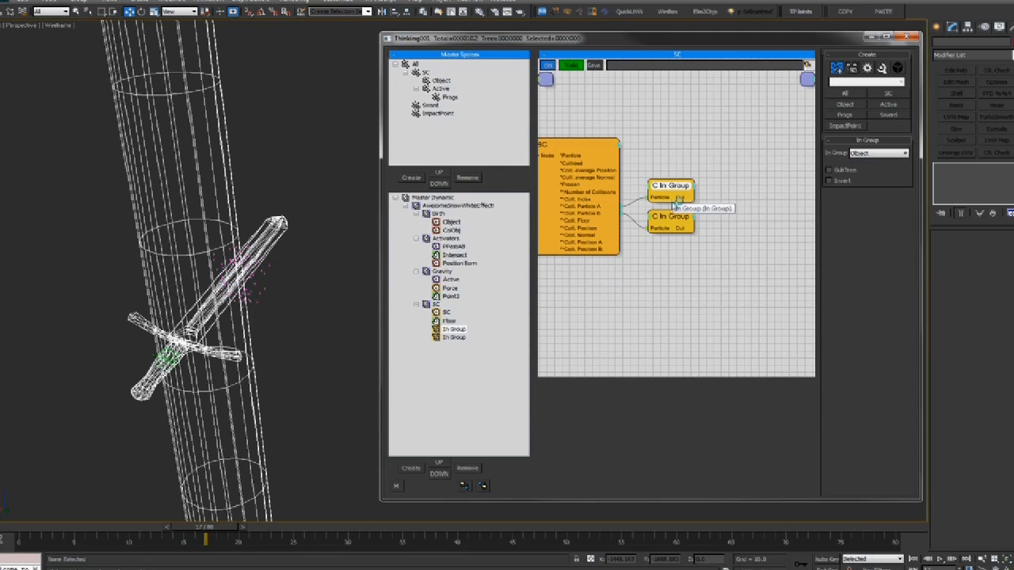
pyautogui.moveTo(660, 224); pyautogui.dragTo(699, 222, button='middle')
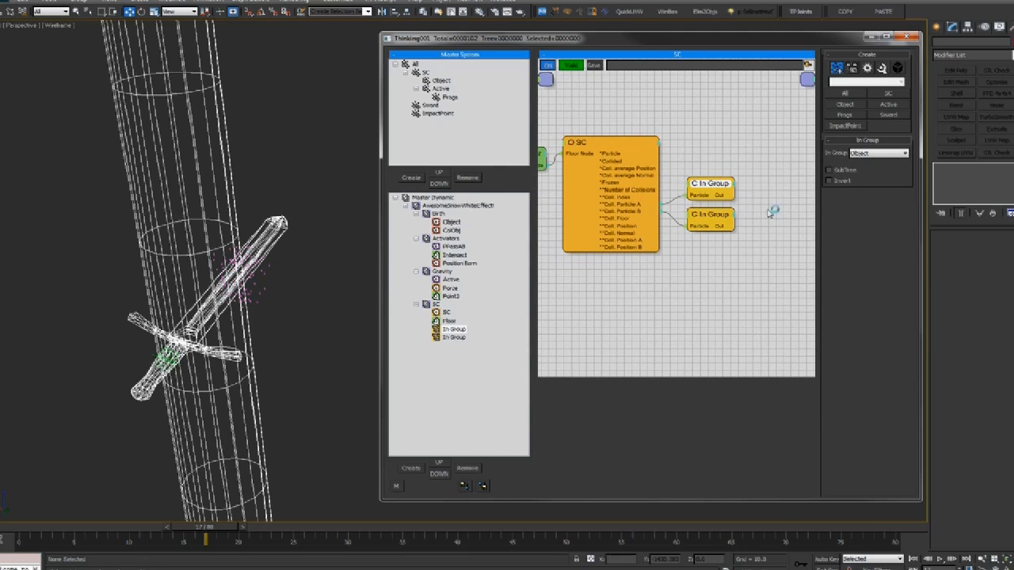
pyautogui.moveTo(770, 213); pyautogui.dragTo(751, 215, button='middle')
pyautogui.rightClick(689, 201)
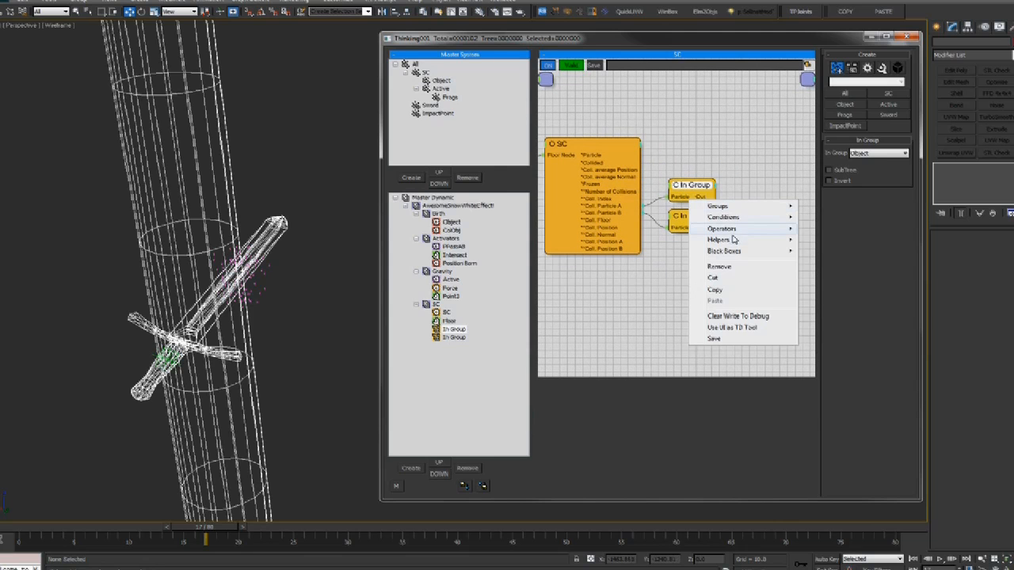
pyautogui.moveTo(731, 240)
pyautogui.click(730, 182)
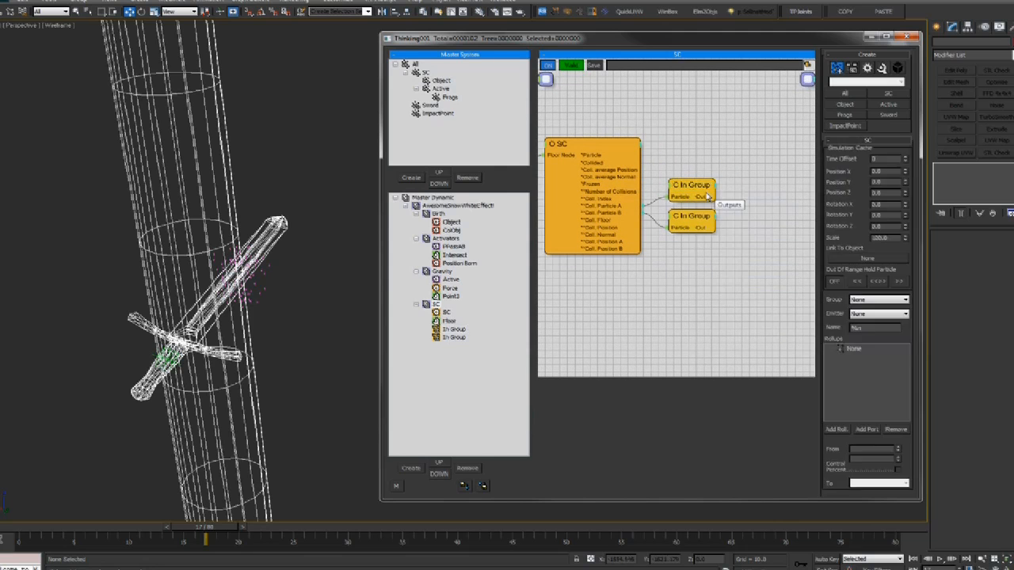
pyautogui.moveTo(740, 205); pyautogui.dragTo(721, 206, button='middle')
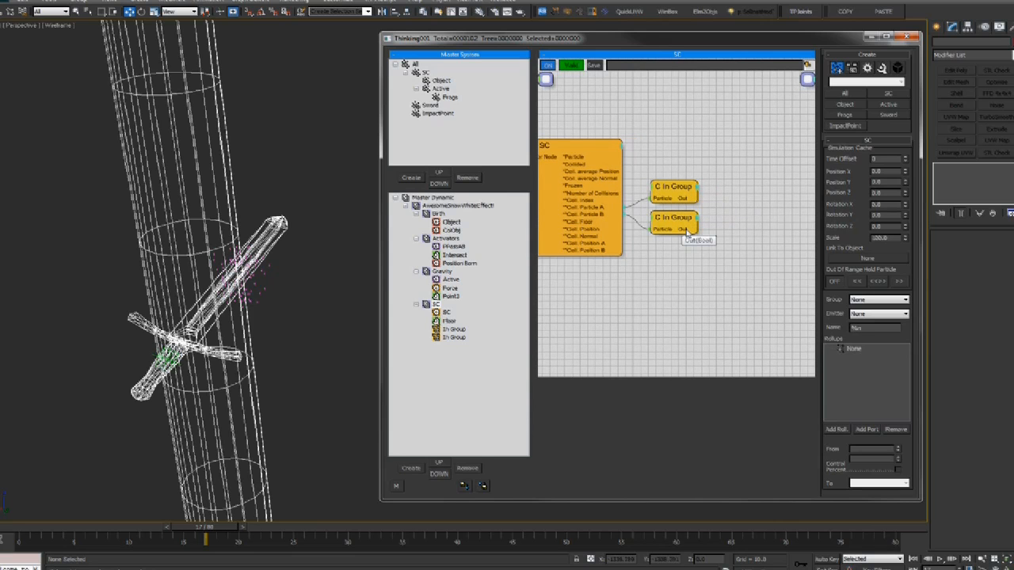
pyautogui.moveTo(714, 222); pyautogui.dragTo(705, 213, button='middle')
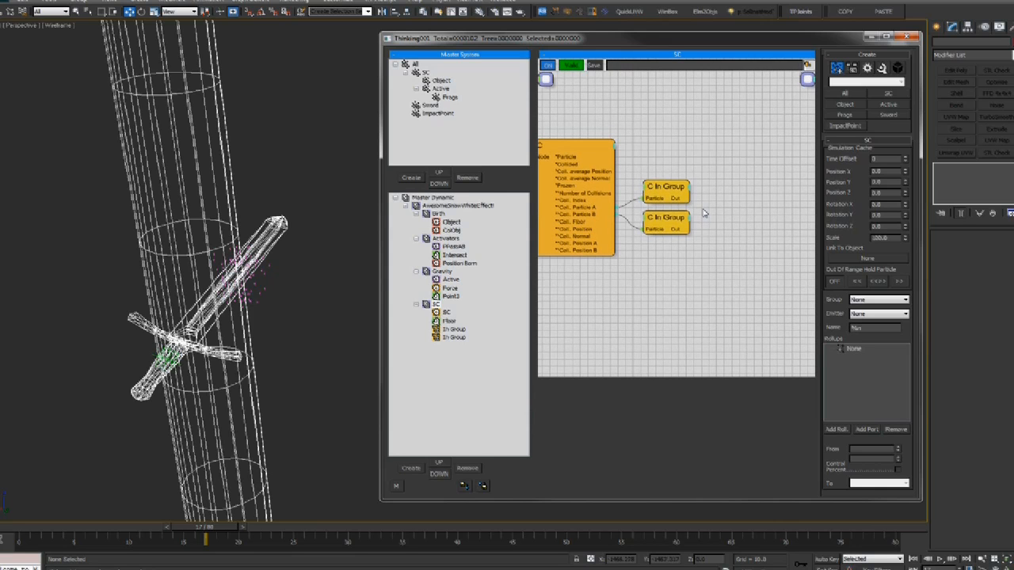
# Add an AND helper node and place it right of the two In Group nodes
pyautogui.rightClick(704, 213)
pyautogui.moveTo(702, 250)
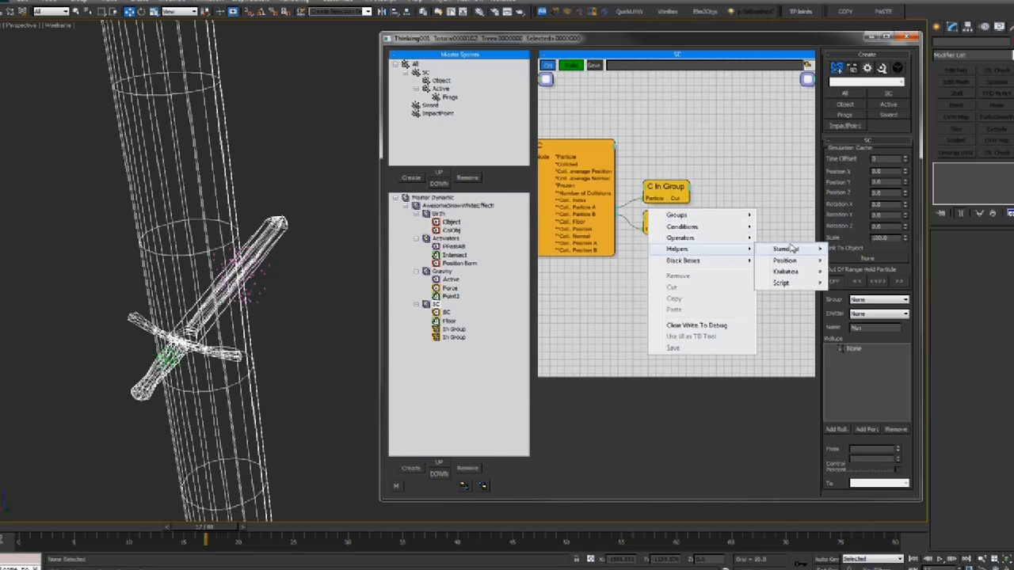
pyautogui.moveTo(800, 249)
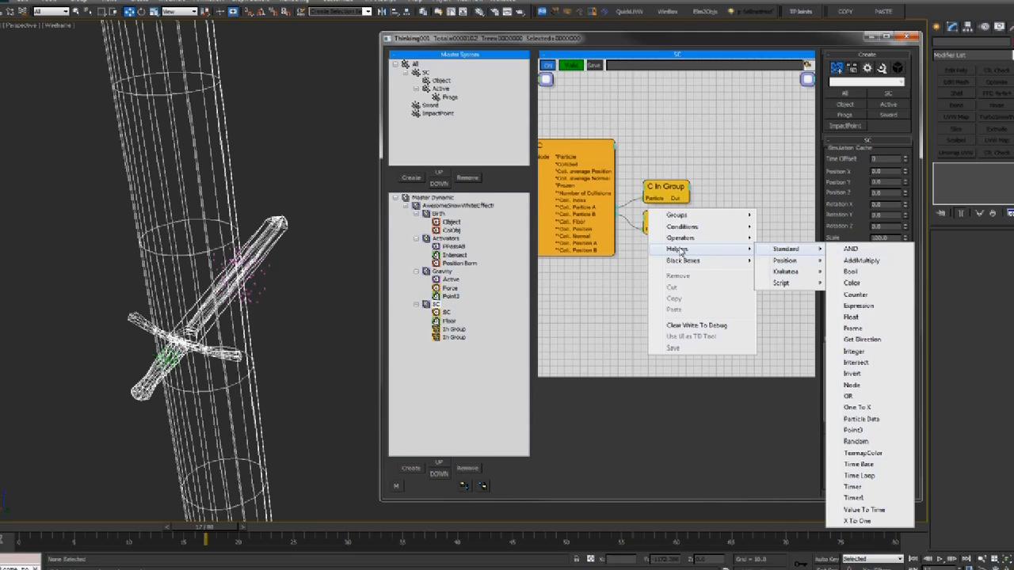
pyautogui.click(850, 249)
pyautogui.moveTo(719, 216)
pyautogui.mouseDown()
pyautogui.moveTo(737, 201)
pyautogui.moveTo(735, 214)
pyautogui.moveTo(715, 217)
pyautogui.mouseUp()
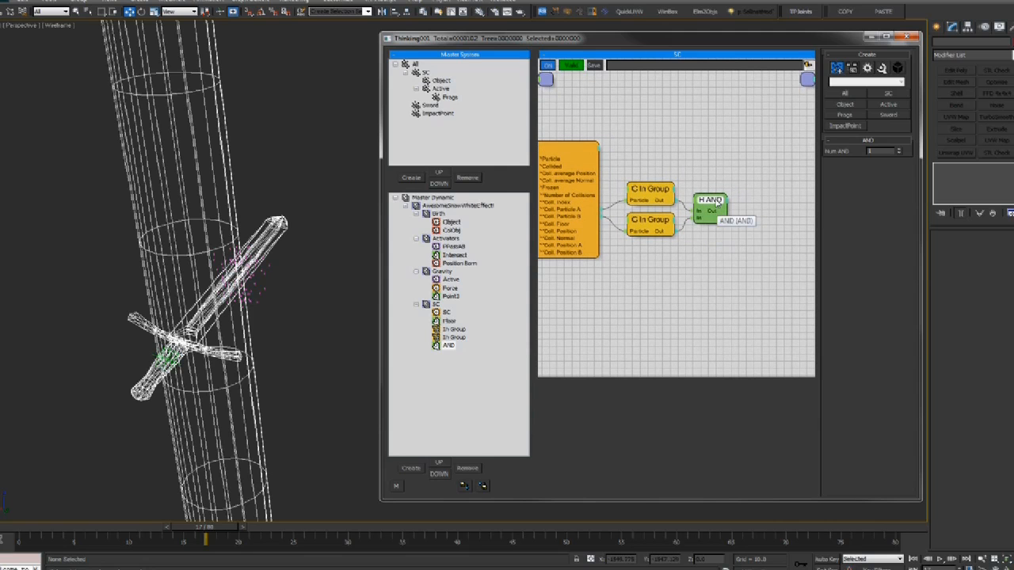
# Add a VolumeBreak operator and wire the AND output into its ON input
pyautogui.moveTo(742, 202); pyautogui.dragTo(747, 219, button='middle')
pyautogui.moveTo(697, 200); pyautogui.dragTo(694, 201)
pyautogui.rightClick(738, 212)
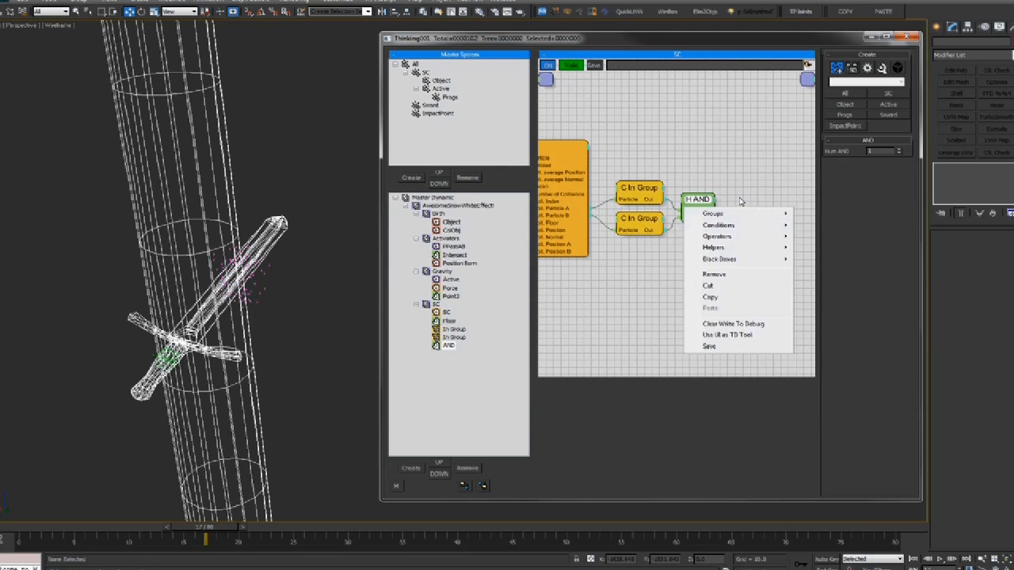
pyautogui.click(741, 202)
pyautogui.rightClick(742, 204)
pyautogui.click(750, 188)
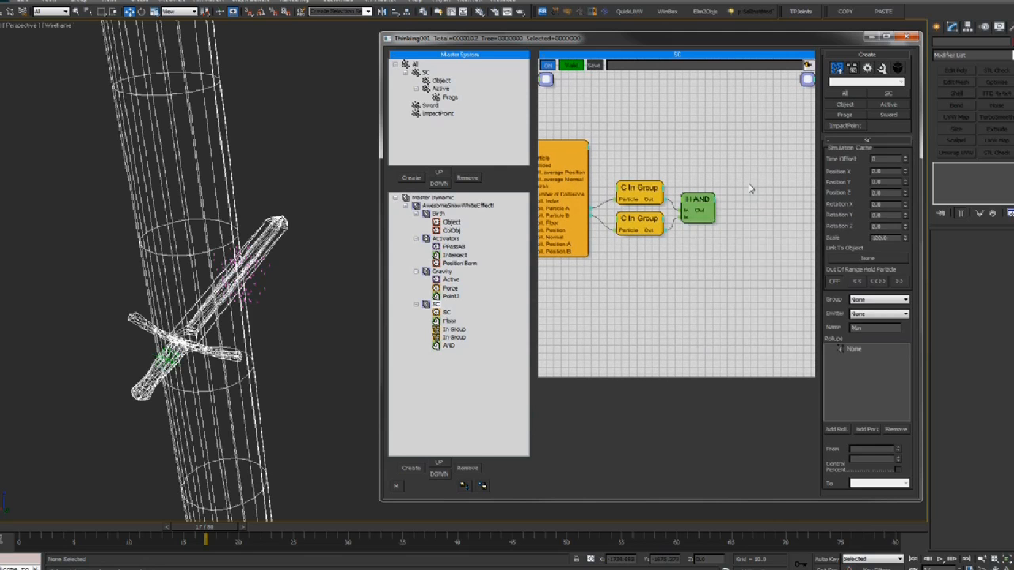
pyautogui.rightClick(687, 203)
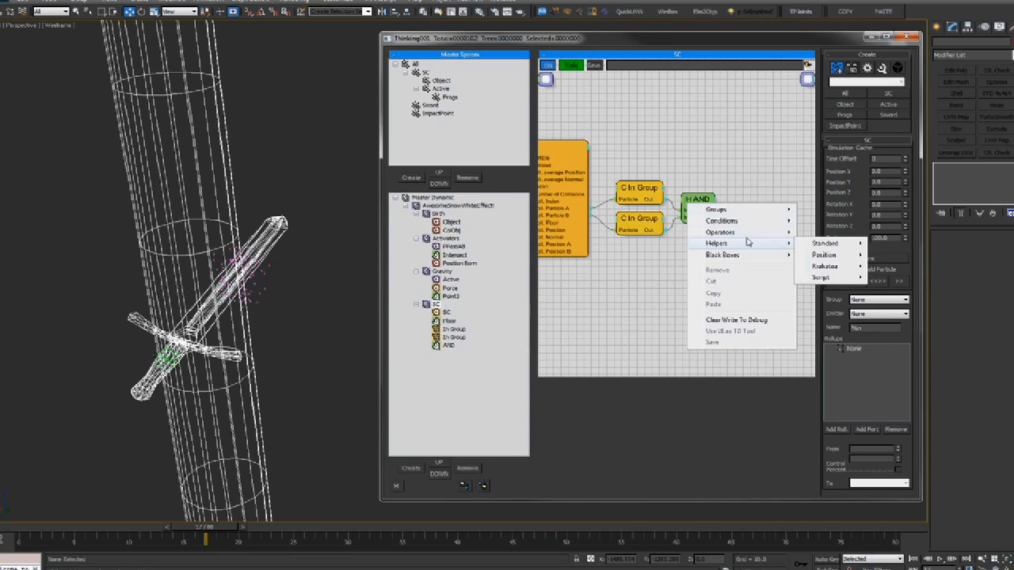
pyautogui.moveTo(762, 236)
pyautogui.moveTo(838, 346)
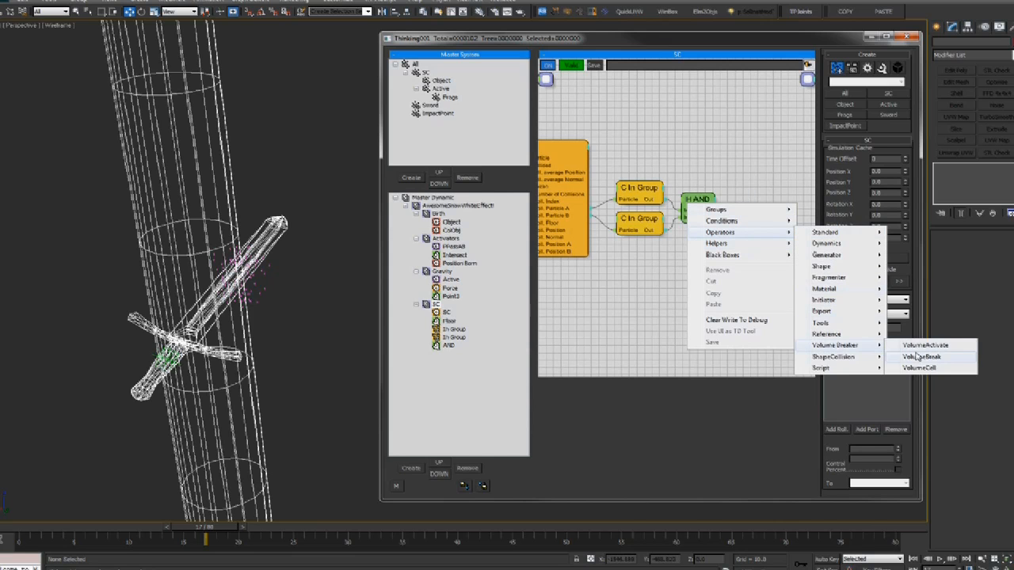
pyautogui.click(917, 357)
pyautogui.click(752, 212)
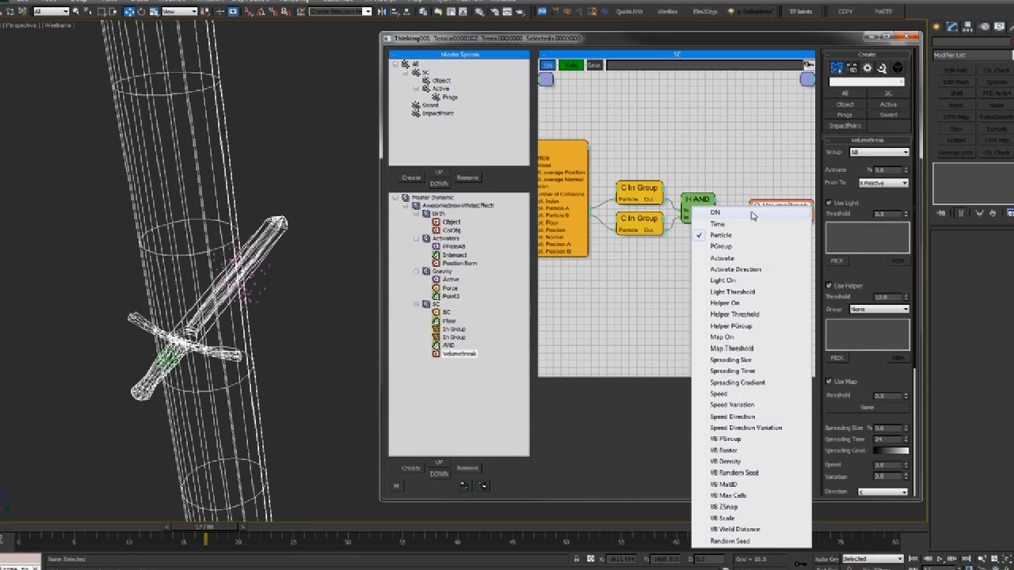
pyautogui.click(752, 213)
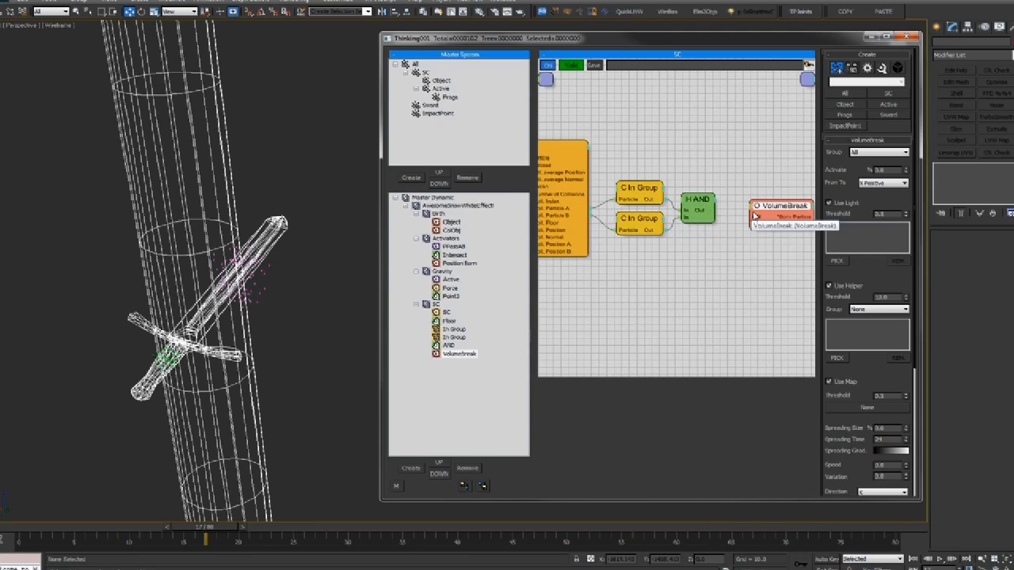
pyautogui.moveTo(769, 211); pyautogui.dragTo(777, 206)
# Review both In Group conditions, keeping the upper one set to Object
pyautogui.moveTo(620, 192); pyautogui.dragTo(636, 191, button='middle')
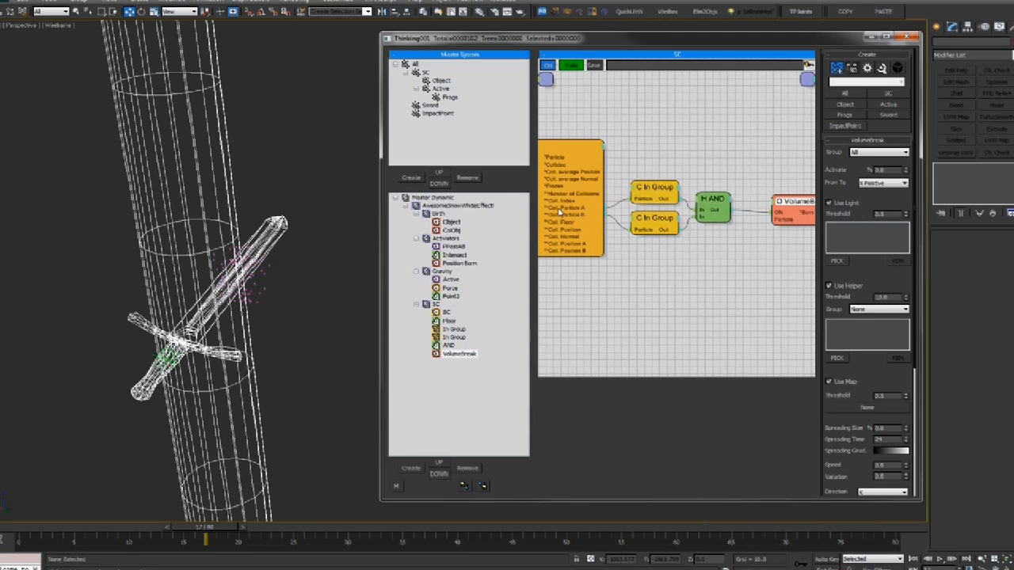
pyautogui.click(650, 190)
pyautogui.click(651, 220)
pyautogui.click(640, 220)
pyautogui.click(658, 216)
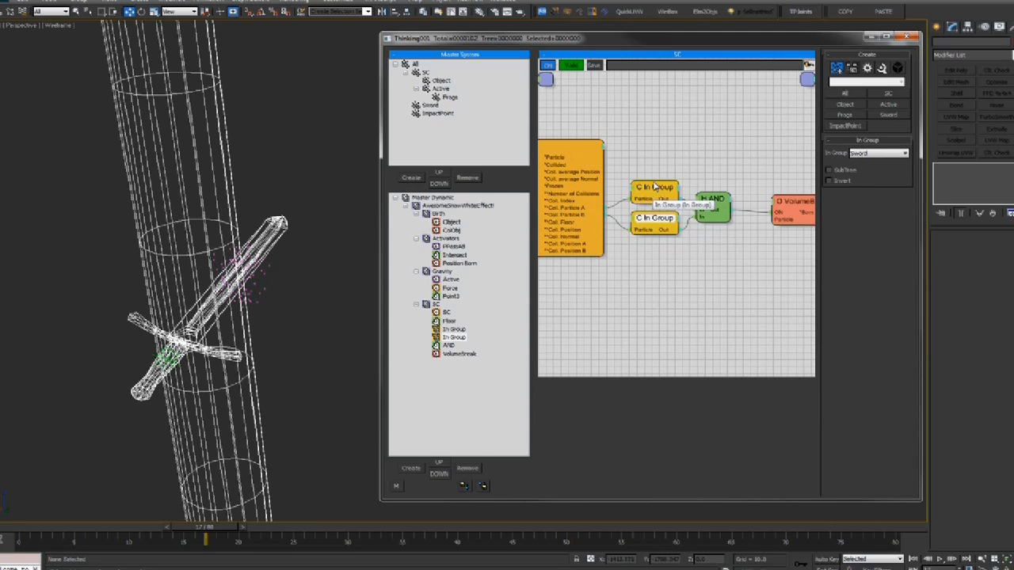
pyautogui.moveTo(713, 207); pyautogui.dragTo(716, 198)
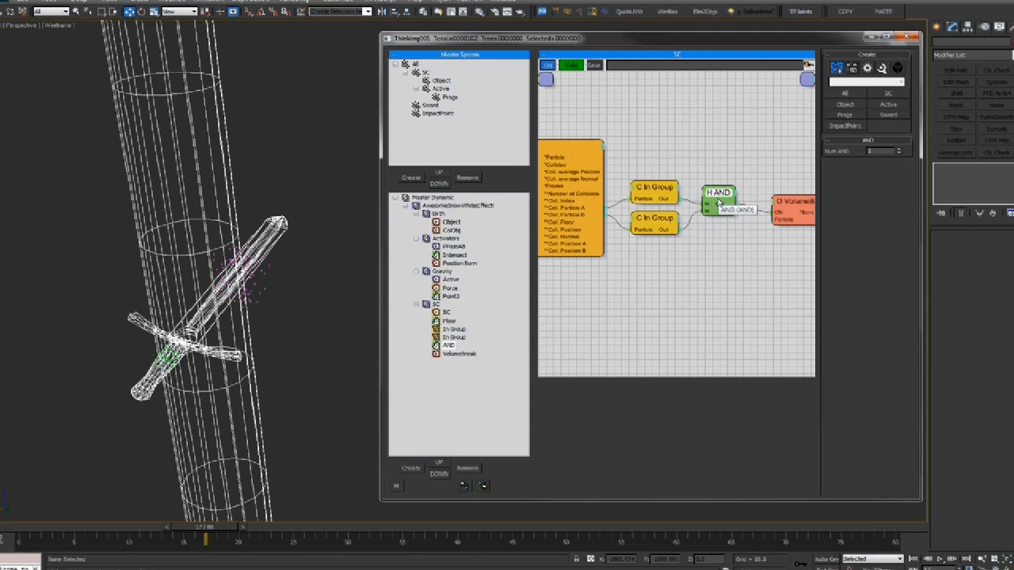
pyautogui.moveTo(716, 156); pyautogui.dragTo(697, 158, button='middle')
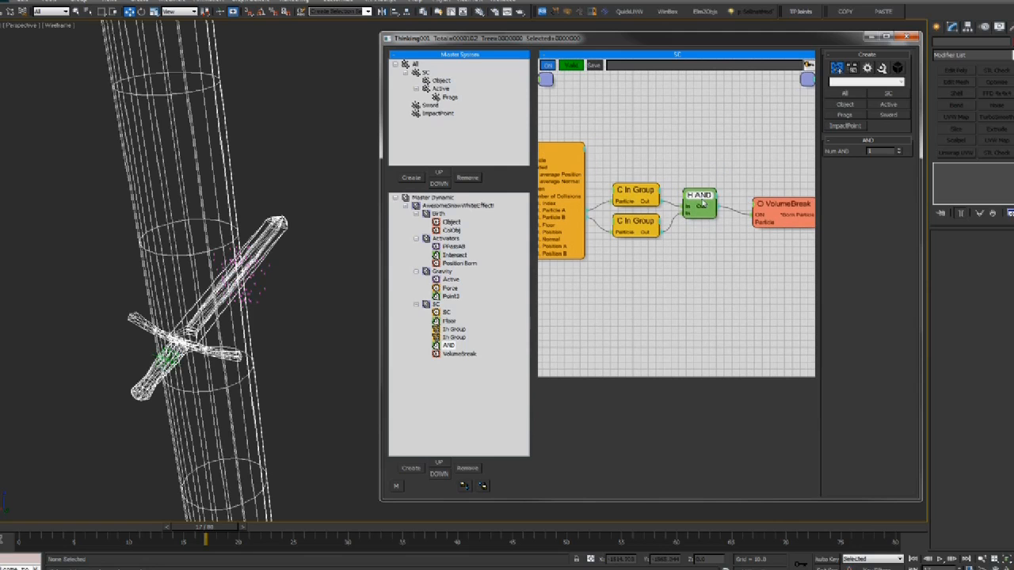
pyautogui.click(774, 205)
pyautogui.moveTo(774, 205); pyautogui.dragTo(772, 205)
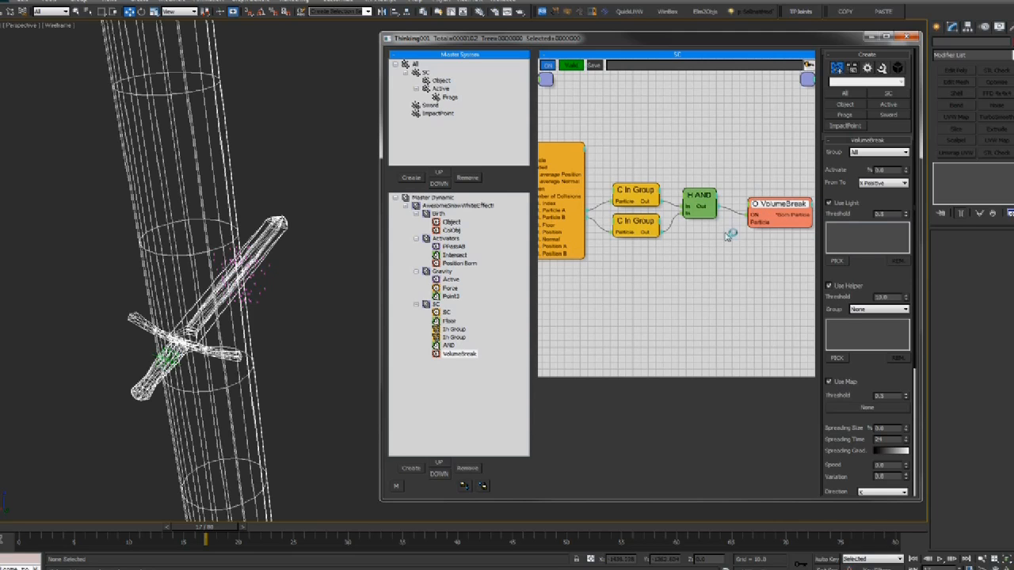
pyautogui.click(646, 202)
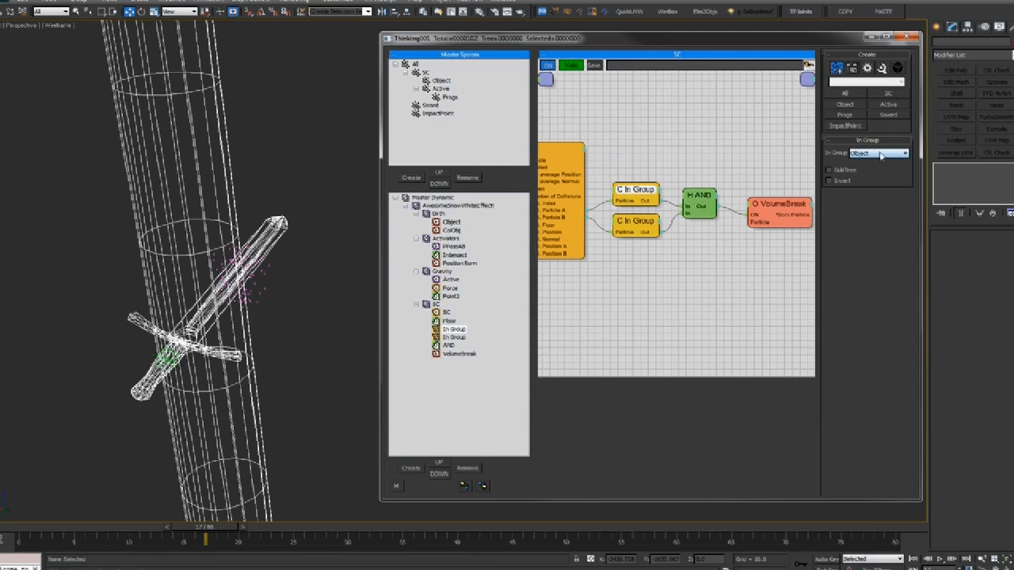
pyautogui.click(862, 154)
pyautogui.click(863, 155)
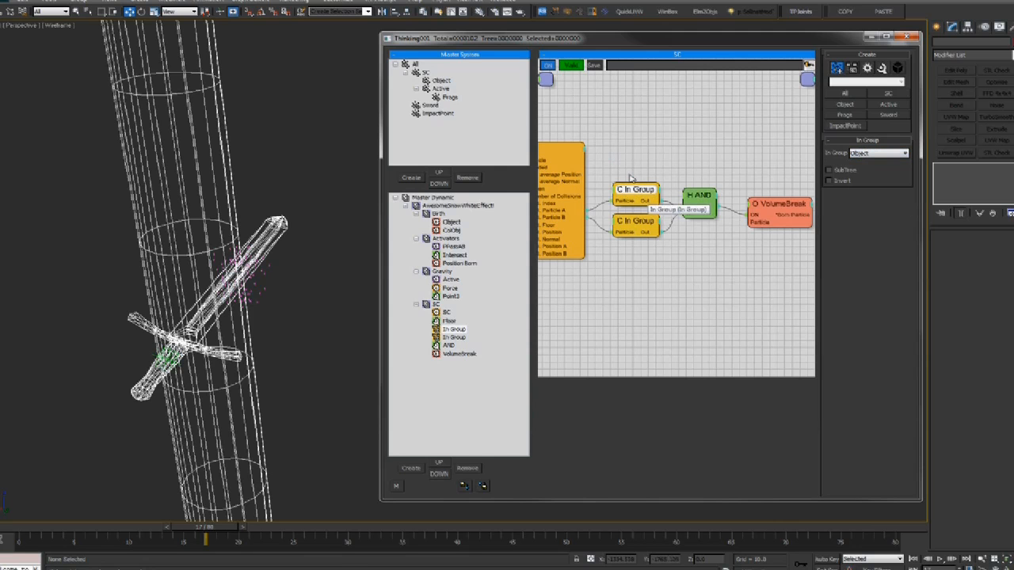
pyautogui.moveTo(635, 185); pyautogui.dragTo(657, 186, button='middle')
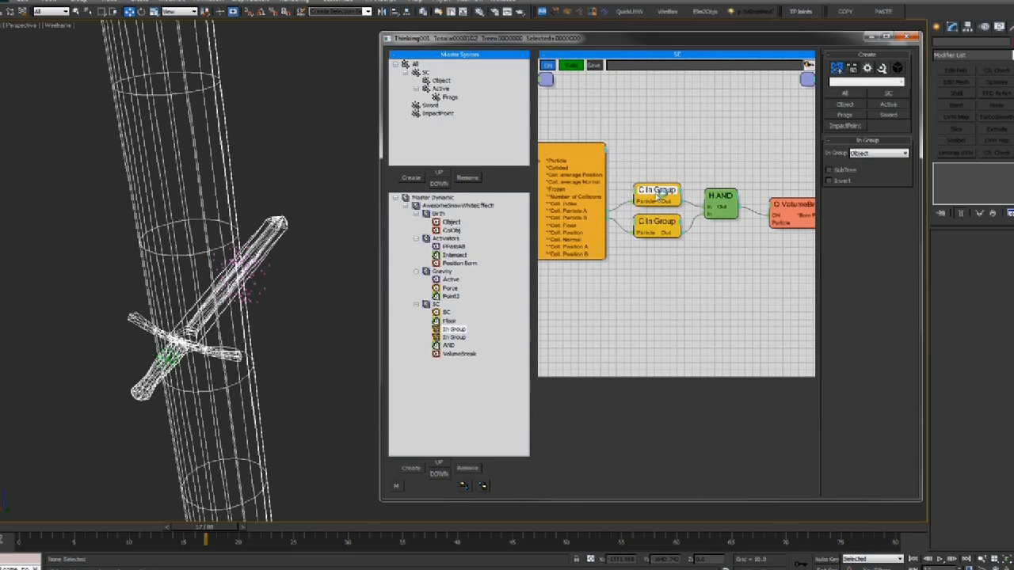
pyautogui.click(440, 80)
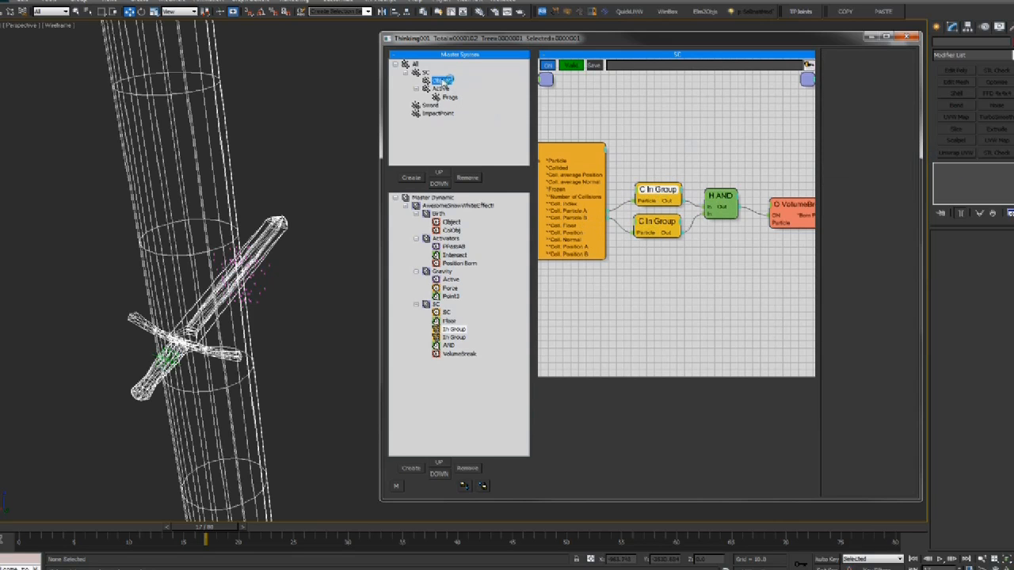
# Wire SC's Coll. Particle A into VolumeBreak's Particle input
pyautogui.click(784, 198)
pyautogui.moveTo(776, 222); pyautogui.dragTo(578, 216)
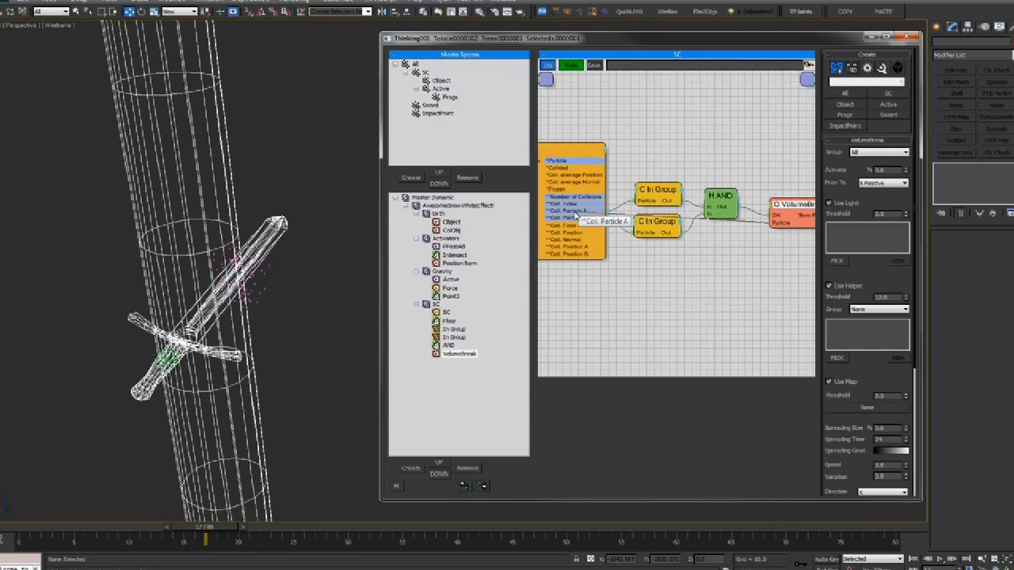
pyautogui.moveTo(579, 215); pyautogui.dragTo(552, 204, button='middle')
pyautogui.moveTo(771, 195); pyautogui.dragTo(776, 194)
pyautogui.moveTo(773, 224); pyautogui.dragTo(742, 220, button='middle')
pyautogui.moveTo(745, 195); pyautogui.dragTo(736, 194)
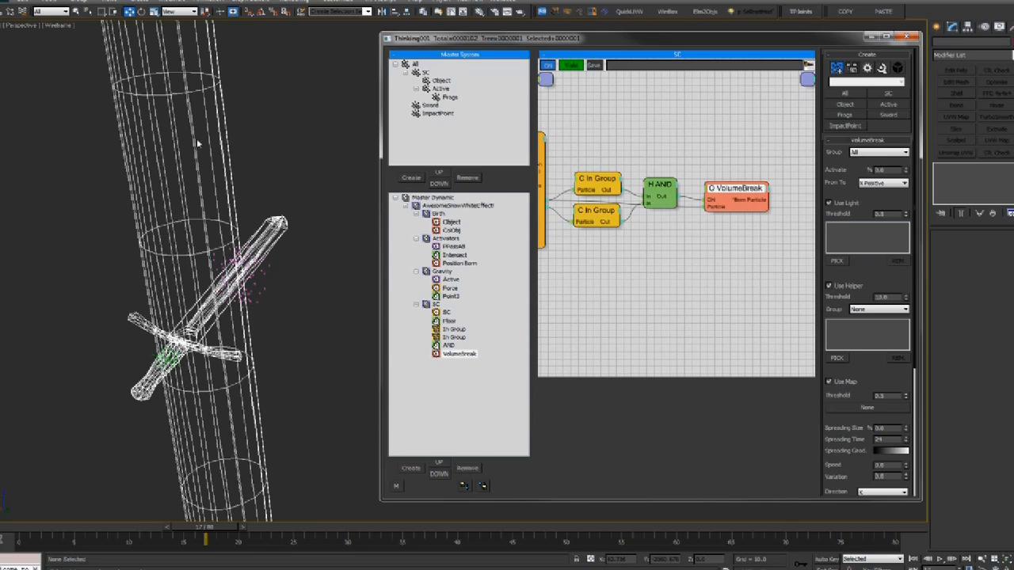
pyautogui.moveTo(707, 232)
pyautogui.mouseDown(button='middle')
pyautogui.moveTo(769, 231)
pyautogui.moveTo(723, 232)
pyautogui.mouseUp(button='middle')
# Set the VolumeBreak operator's group to Frags
pyautogui.click(263, 286)
pyautogui.press(',')
pyautogui.press('.')
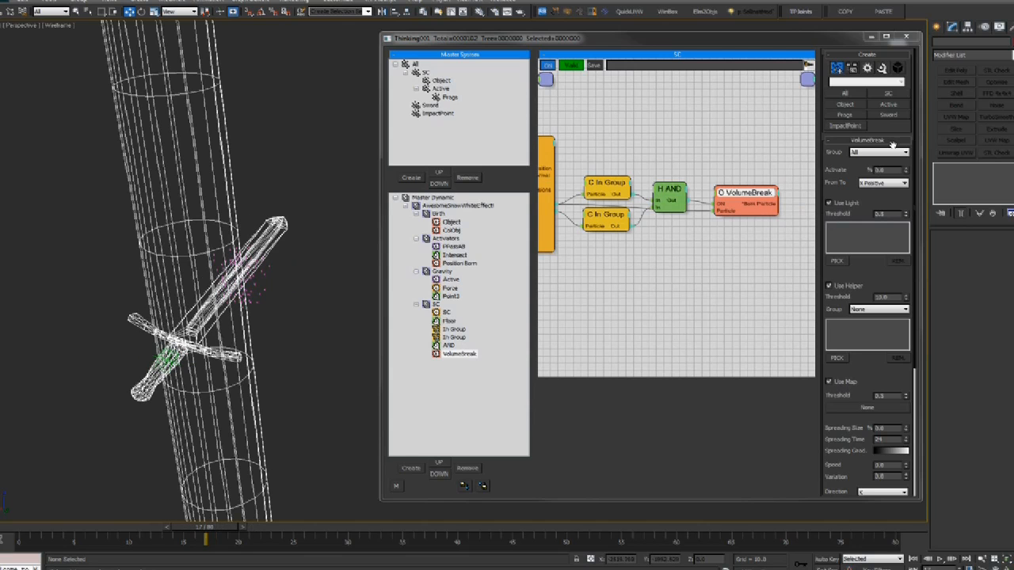
pyautogui.click(869, 152)
pyautogui.click(860, 189)
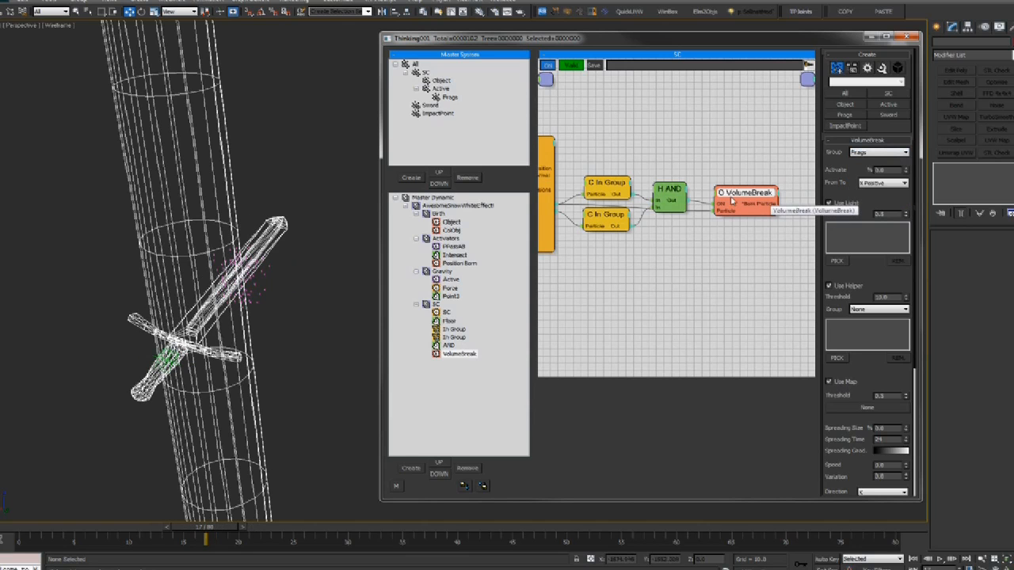
pyautogui.scroll(-5, 875, 275)
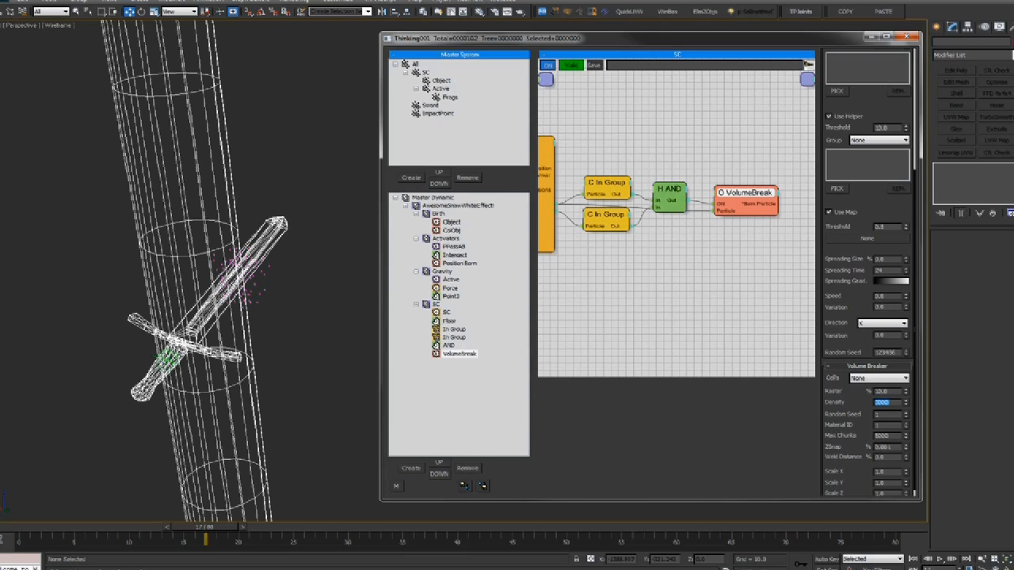
# Re-inspect the upper and lower In Group conditions beside the SC node
pyautogui.keyDown('alt'); pyautogui.moveTo(224, 245); pyautogui.dragTo(251, 247, button='middle'); pyautogui.keyUp('alt')
pyautogui.moveTo(611, 267); pyautogui.dragTo(741, 259, button='middle')
pyautogui.click(691, 203)
pyautogui.click(690, 232)
pyautogui.click(323, 269)
pyautogui.press(',')
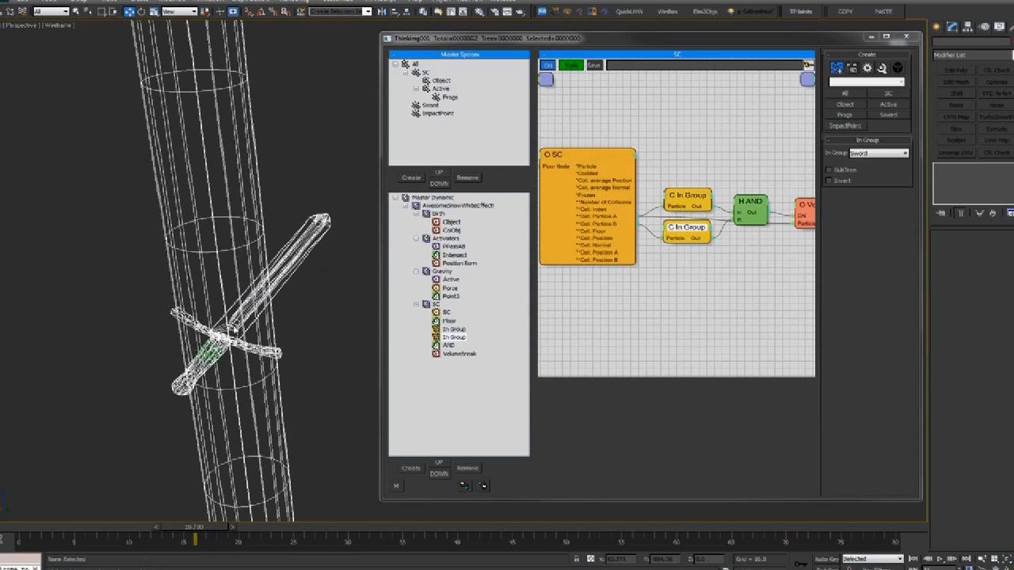
pyautogui.press('.')
pyautogui.press('.')
pyautogui.press('.')
pyautogui.moveTo(215, 525); pyautogui.dragTo(153, 523)
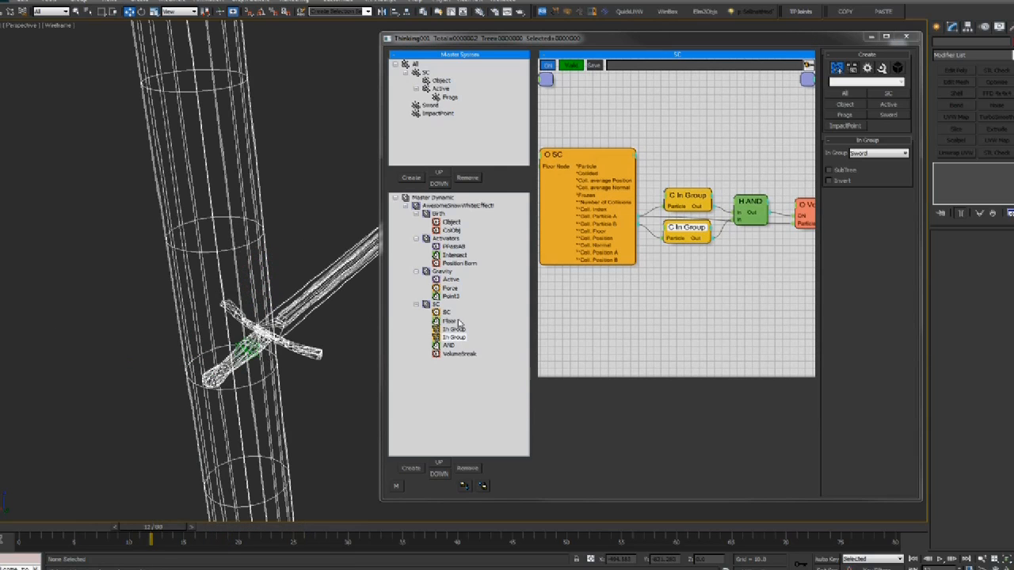
pyautogui.click(613, 152)
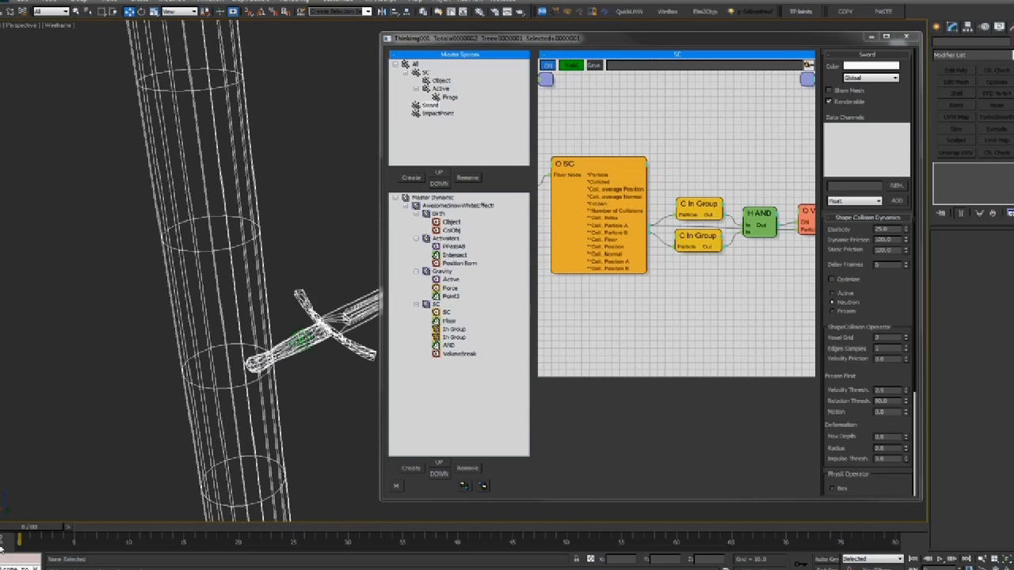
pyautogui.moveTo(33, 527); pyautogui.dragTo(162, 423)
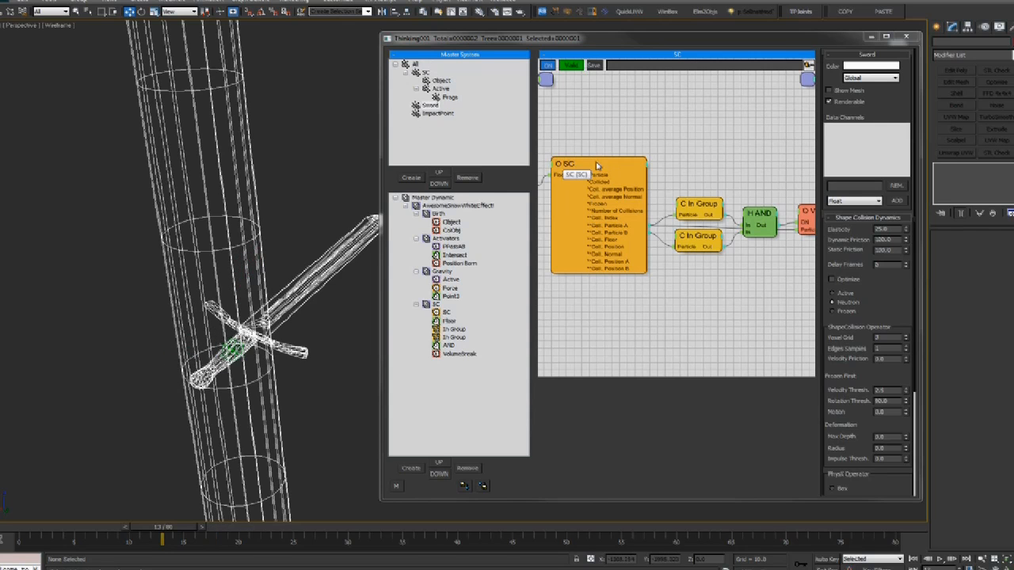
pyautogui.click(418, 105)
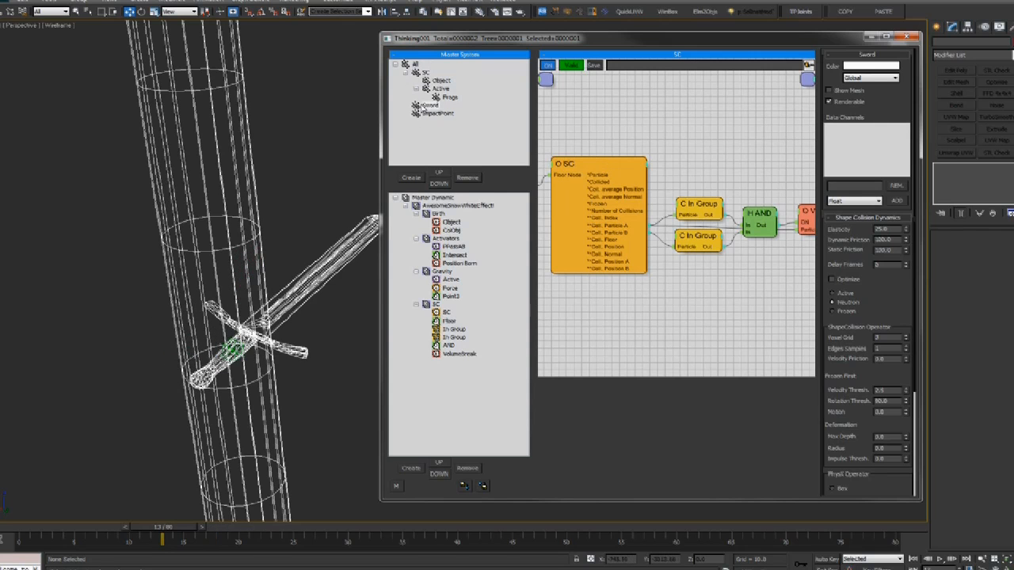
pyautogui.moveTo(416, 106); pyautogui.dragTo(415, 73)
pyautogui.click(599, 162)
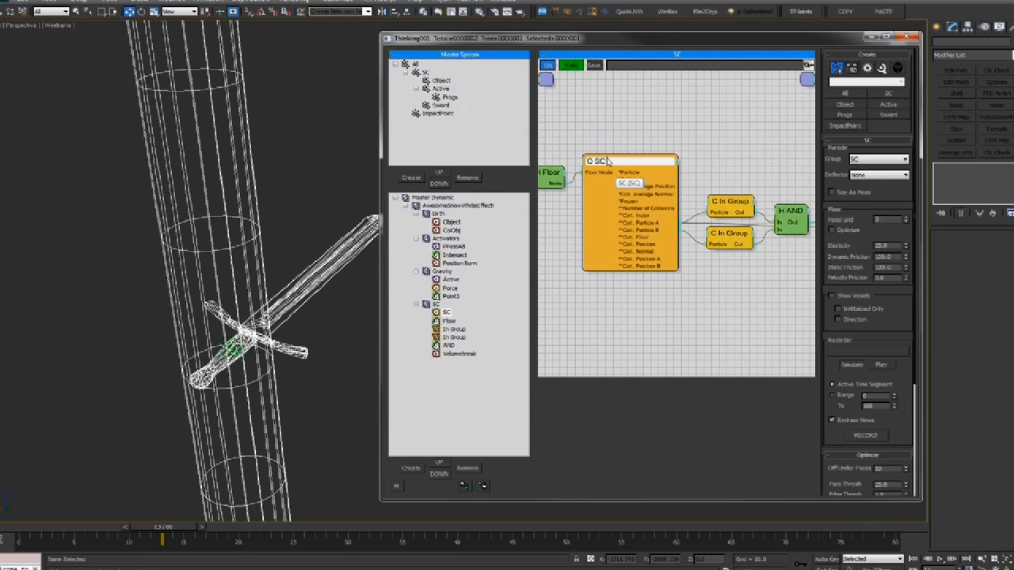
pyautogui.click(721, 240)
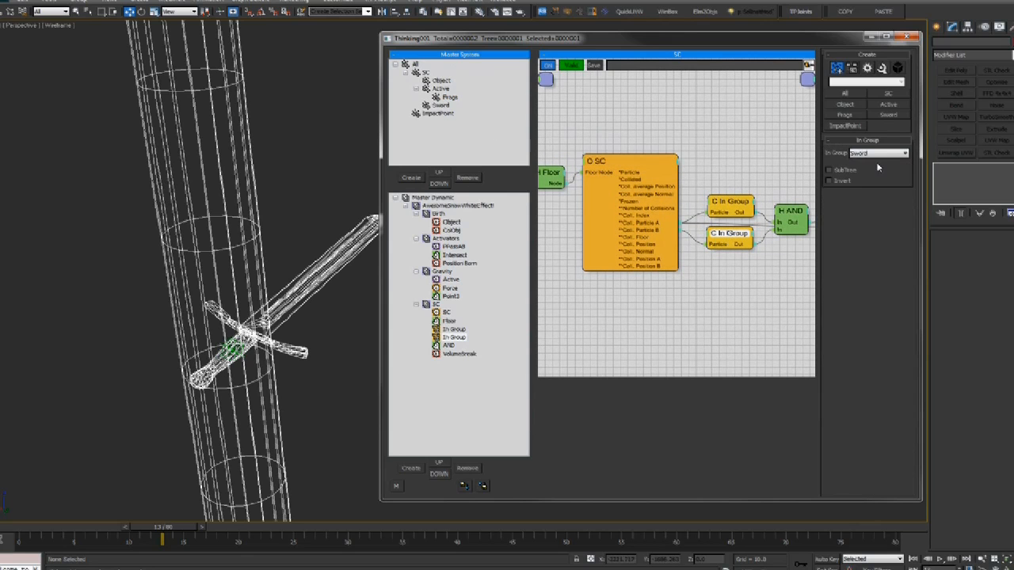
pyautogui.moveTo(716, 175); pyautogui.dragTo(703, 175, button='middle')
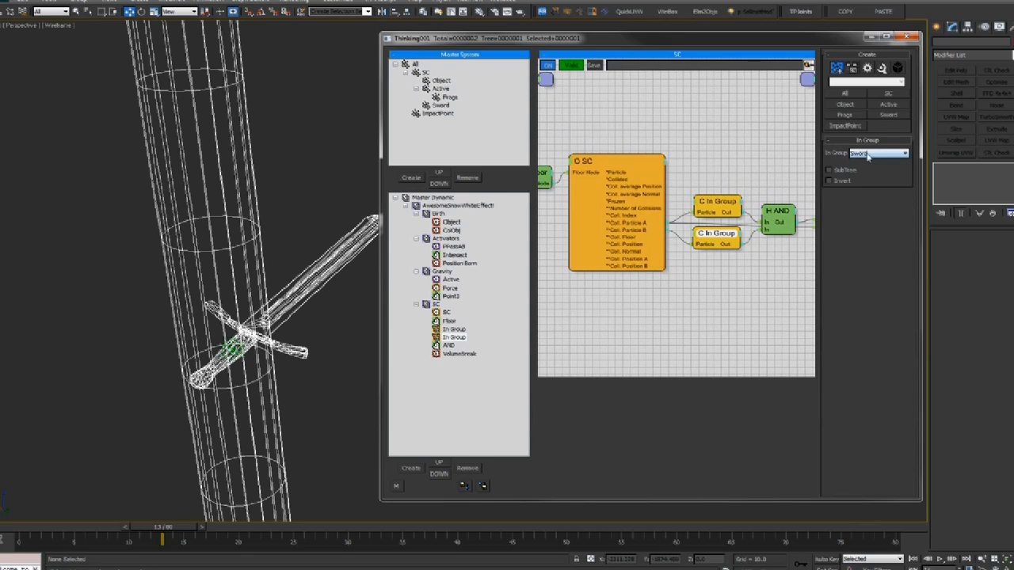
pyautogui.click(436, 105)
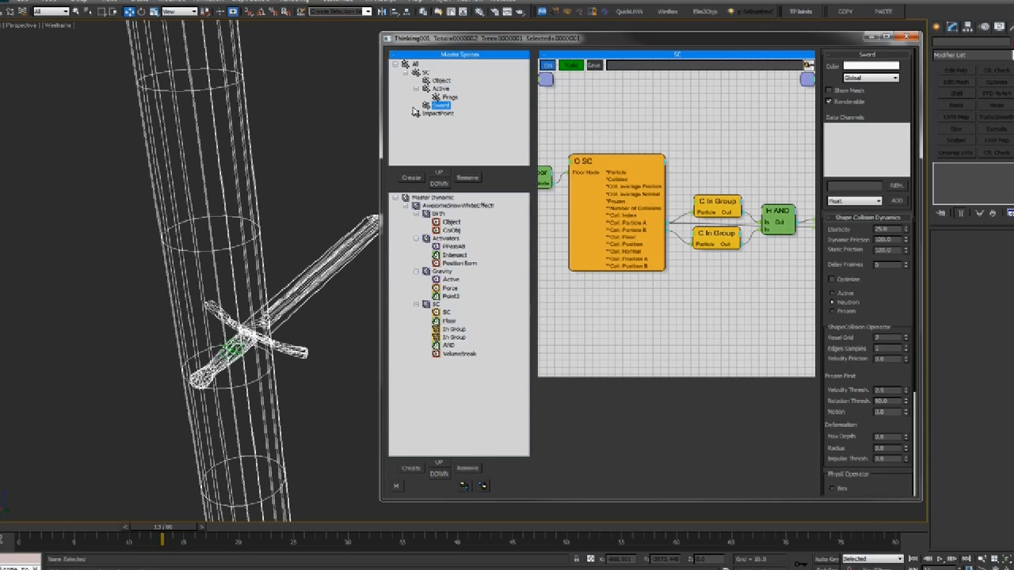
pyautogui.click(406, 73)
pyautogui.click(406, 73)
pyautogui.moveTo(761, 356); pyautogui.dragTo(618, 369, button='middle')
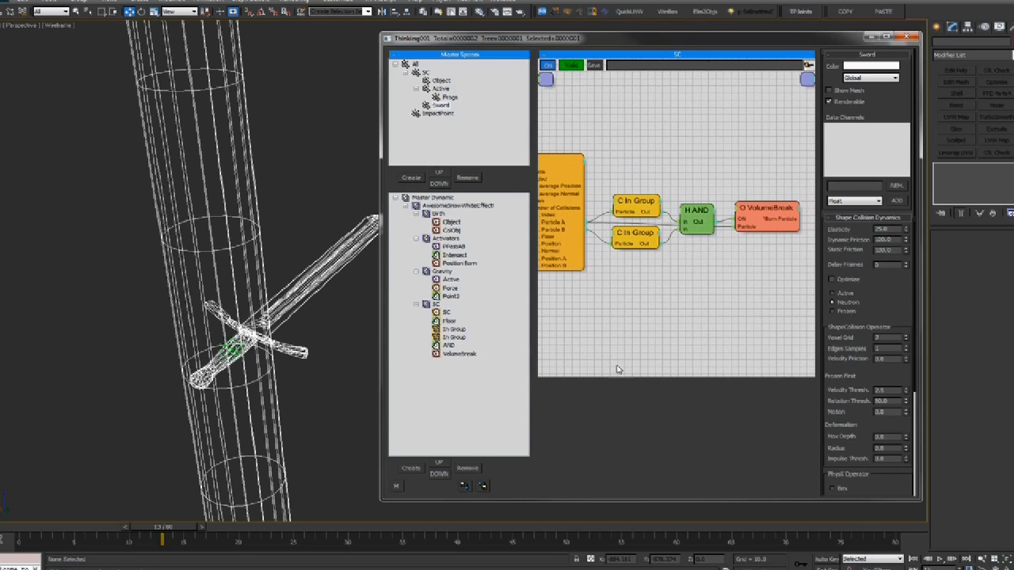
pyautogui.moveTo(45, 531); pyautogui.dragTo(153, 505)
pyautogui.keyDown('alt'); pyautogui.moveTo(295, 131); pyautogui.dragTo(251, 172, button='middle'); pyautogui.keyUp('alt')
# Colour the Object group orange-red
pyautogui.scroll(-3, 252, 178)
pyautogui.click(446, 76)
pyautogui.click(442, 80)
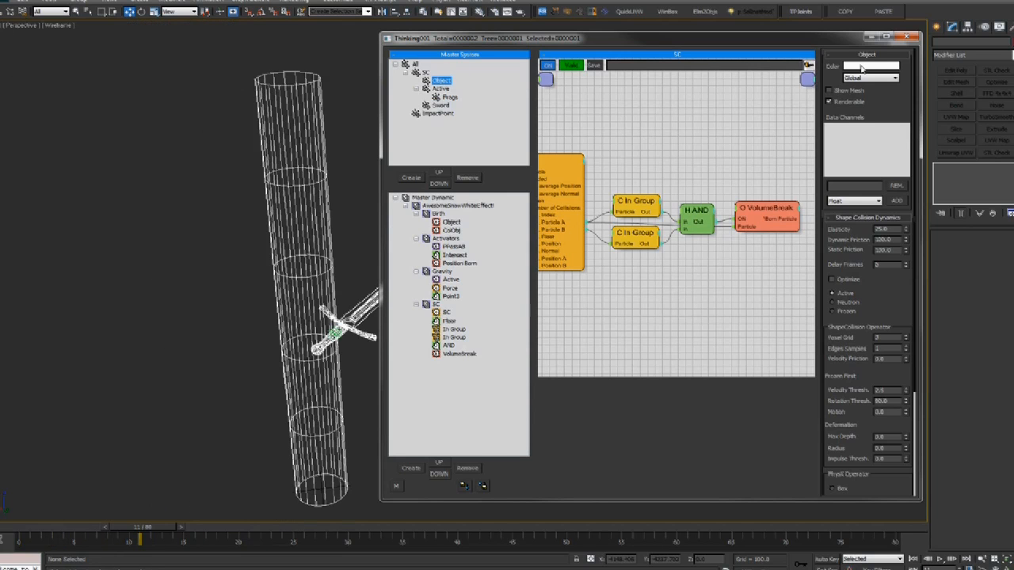
pyautogui.click(863, 68)
pyautogui.moveTo(307, 83); pyautogui.dragTo(305, 57)
pyautogui.click(385, 133)
# Colour the Sword group bright yellow
pyautogui.click(441, 104)
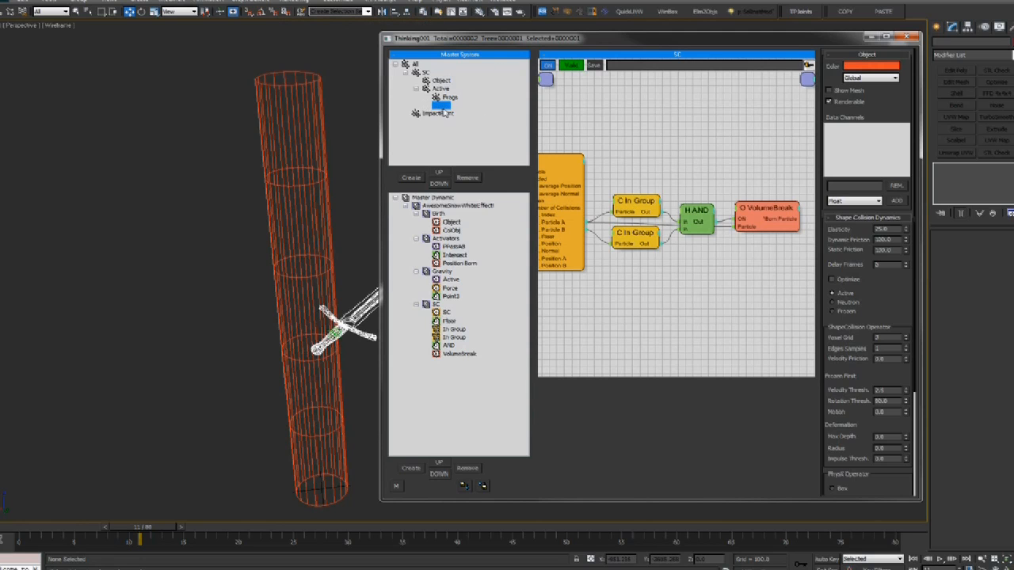
pyautogui.click(863, 66)
pyautogui.moveTo(207, 64); pyautogui.dragTo(219, 58)
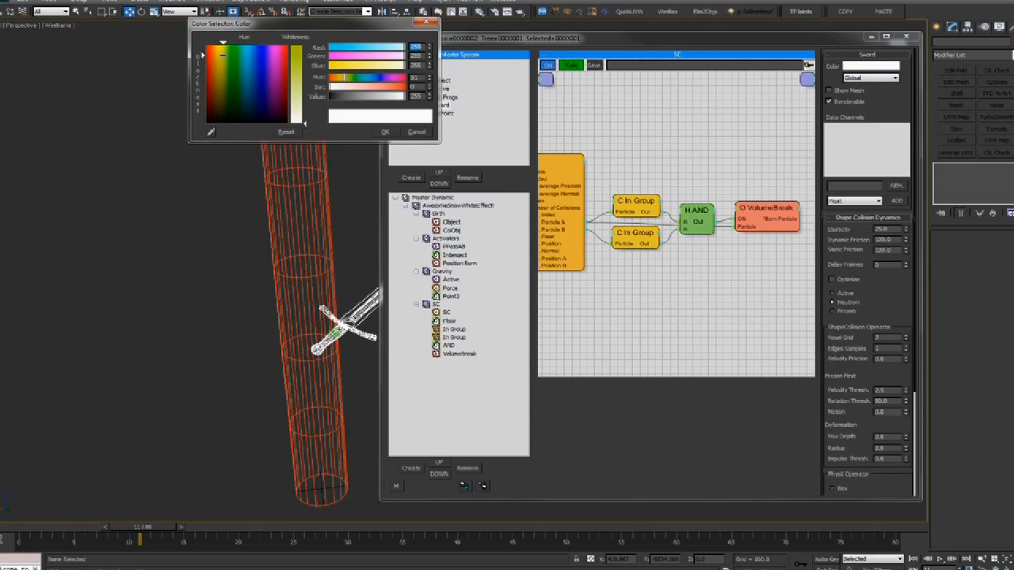
pyautogui.moveTo(303, 61); pyautogui.dragTo(302, 75)
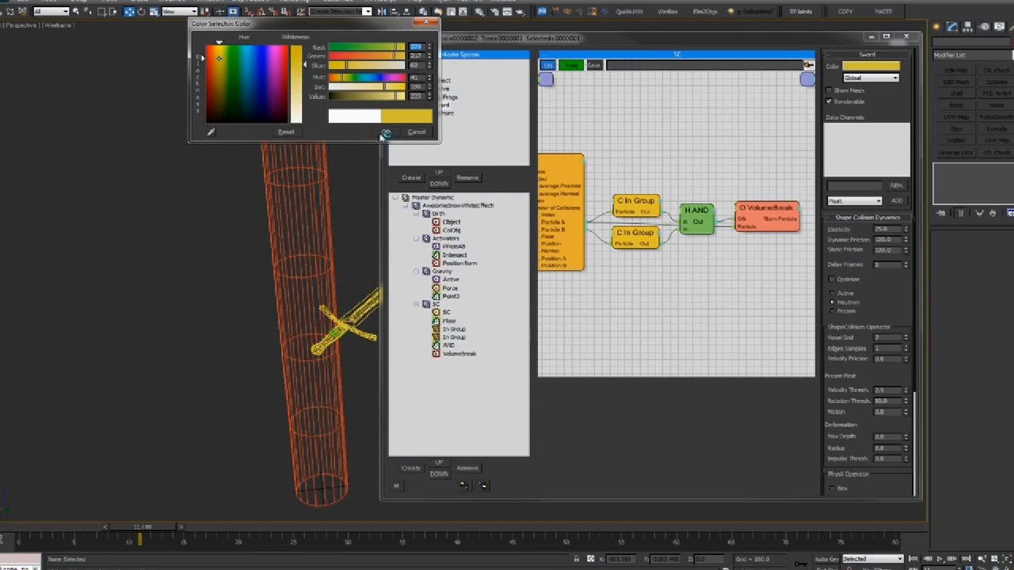
pyautogui.click(386, 133)
# Colour the Frags group light blue
pyautogui.click(449, 97)
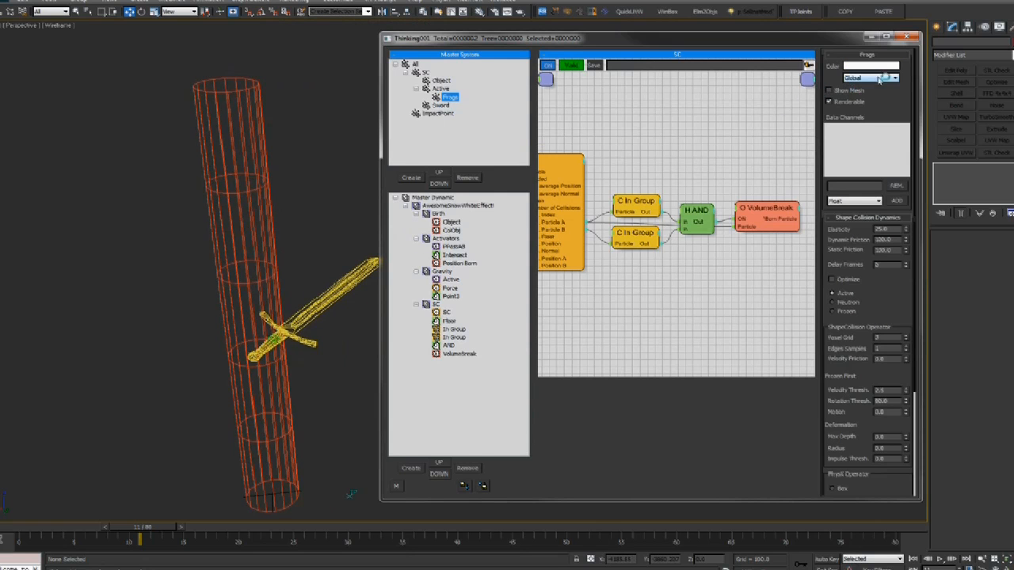
pyautogui.click(873, 67)
pyautogui.moveTo(278, 67)
pyautogui.mouseDown()
pyautogui.moveTo(268, 63)
pyautogui.moveTo(300, 79)
pyautogui.mouseUp()
pyautogui.click(380, 132)
pyautogui.moveTo(77, 472); pyautogui.dragTo(69, 475, button='middle')
pyautogui.moveTo(97, 526); pyautogui.dragTo(285, 526)
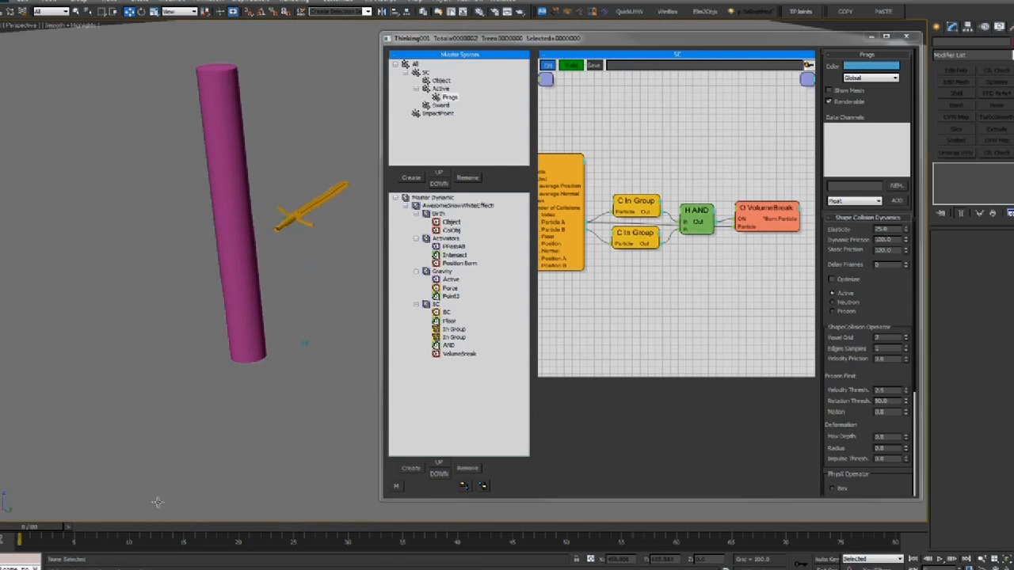
# Play the animation, then zoom in on the cylinder and sword at frame 17
pyautogui.press('/')
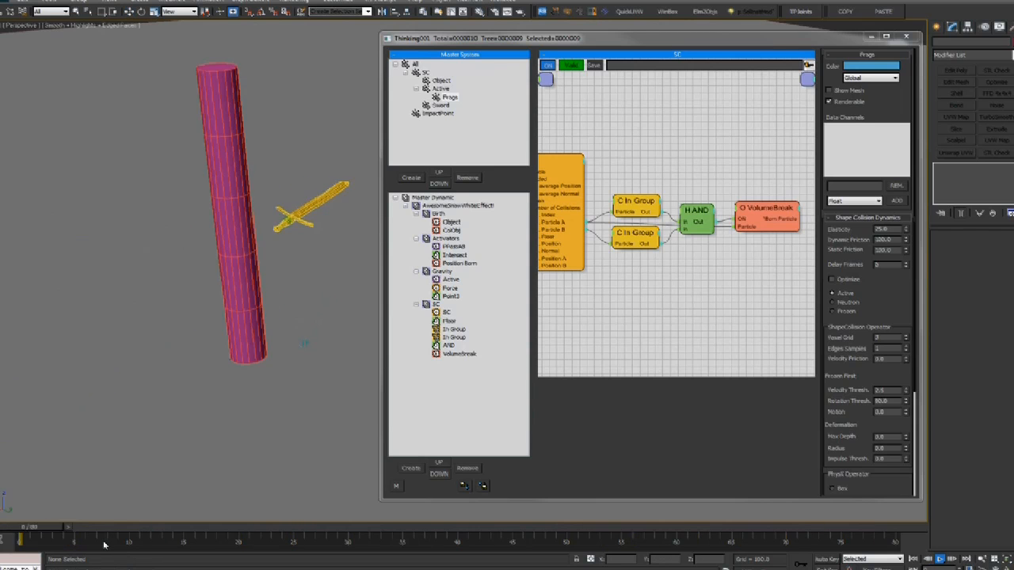
pyautogui.press('/')
pyautogui.moveTo(76, 529); pyautogui.dragTo(3, 542)
pyautogui.moveTo(137, 352); pyautogui.dragTo(183, 381, button='middle')
pyautogui.scroll(4, 203, 416)
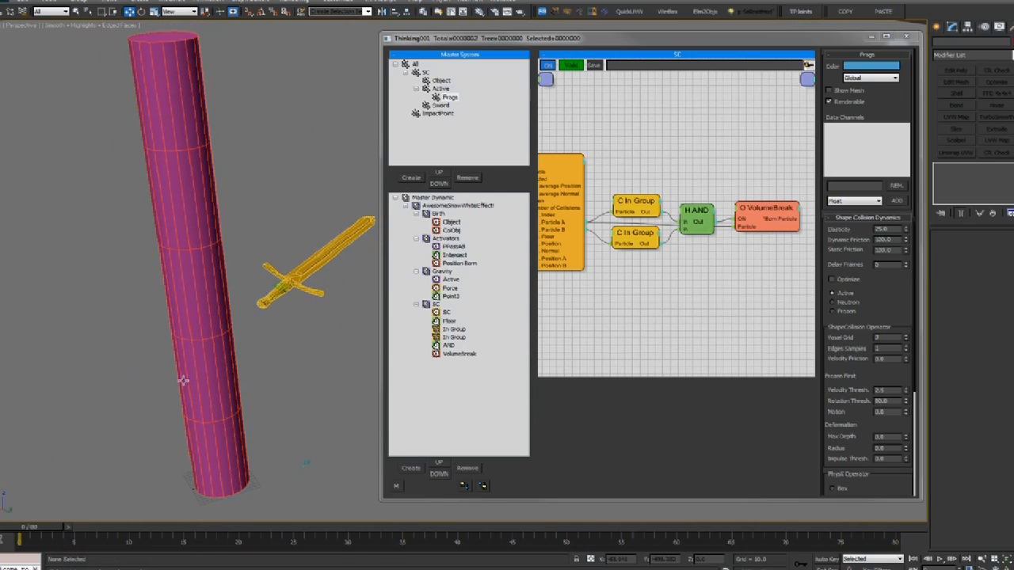
pyautogui.click(773, 204)
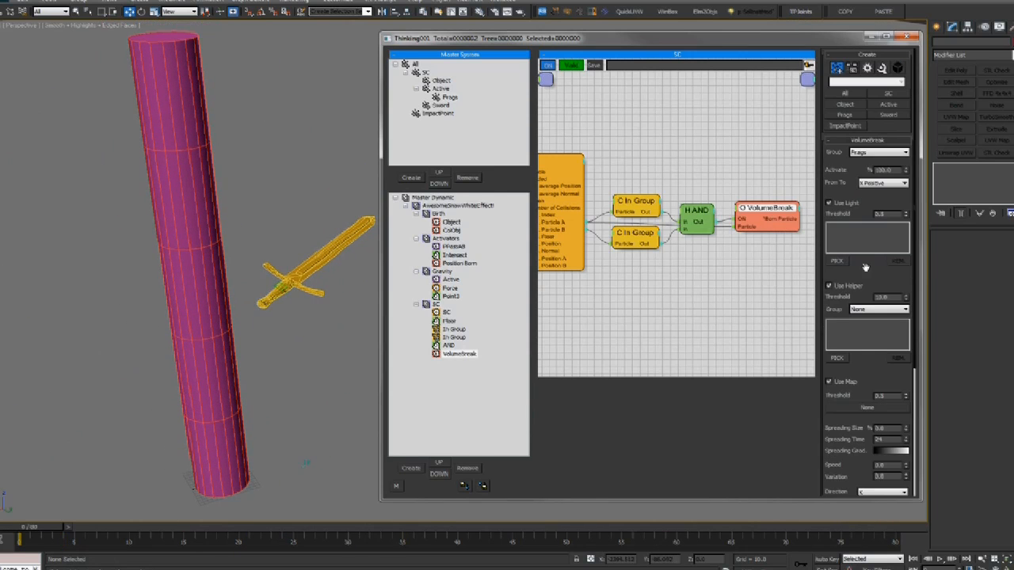
pyautogui.scroll(-5, 871, 285)
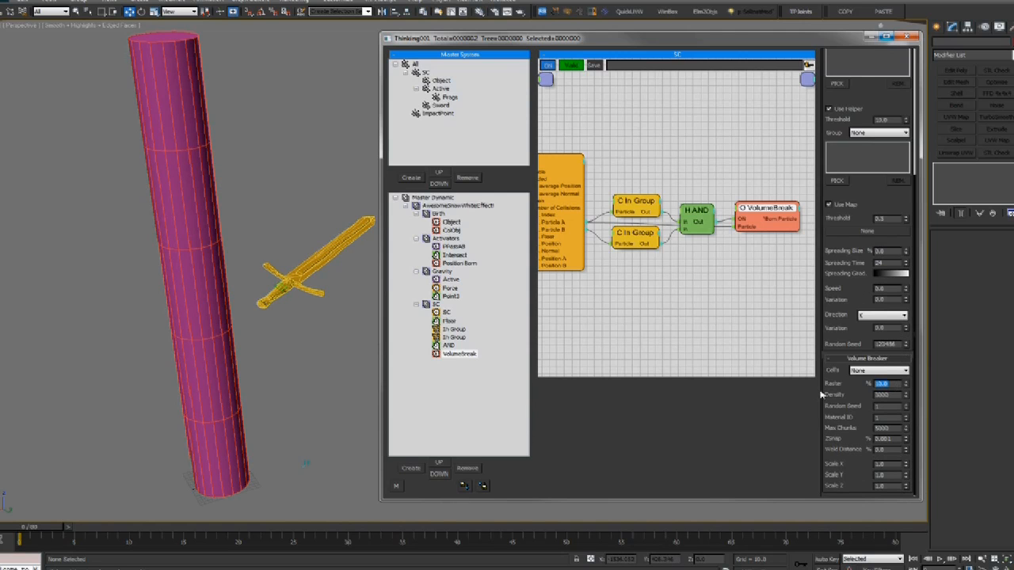
# Play and scrub the simulation to watch the sword hit and break the cylinder around frame 18
pyautogui.press('/')
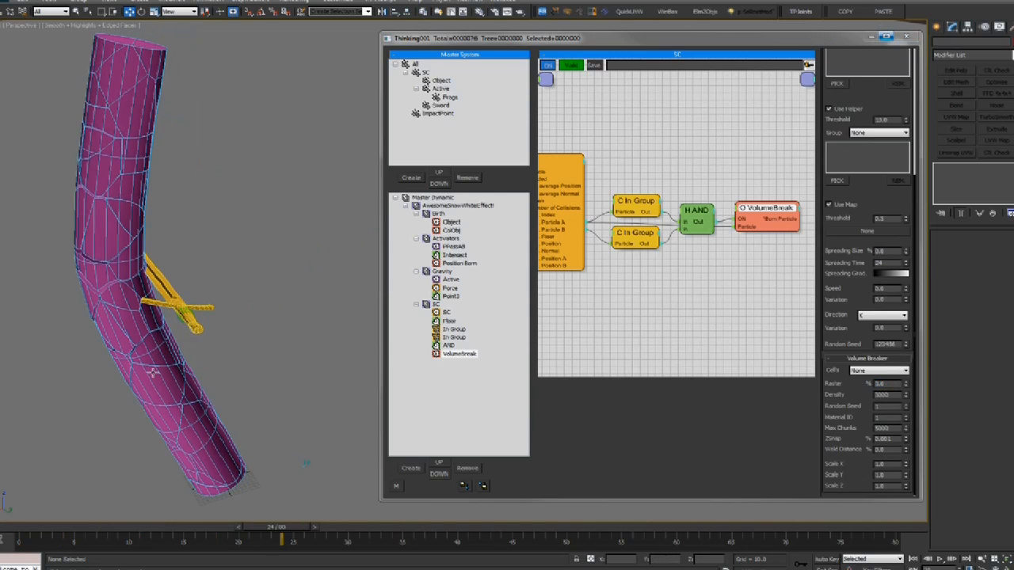
pyautogui.scroll(-3, 174, 462)
pyautogui.moveTo(137, 523); pyautogui.dragTo(617, 525)
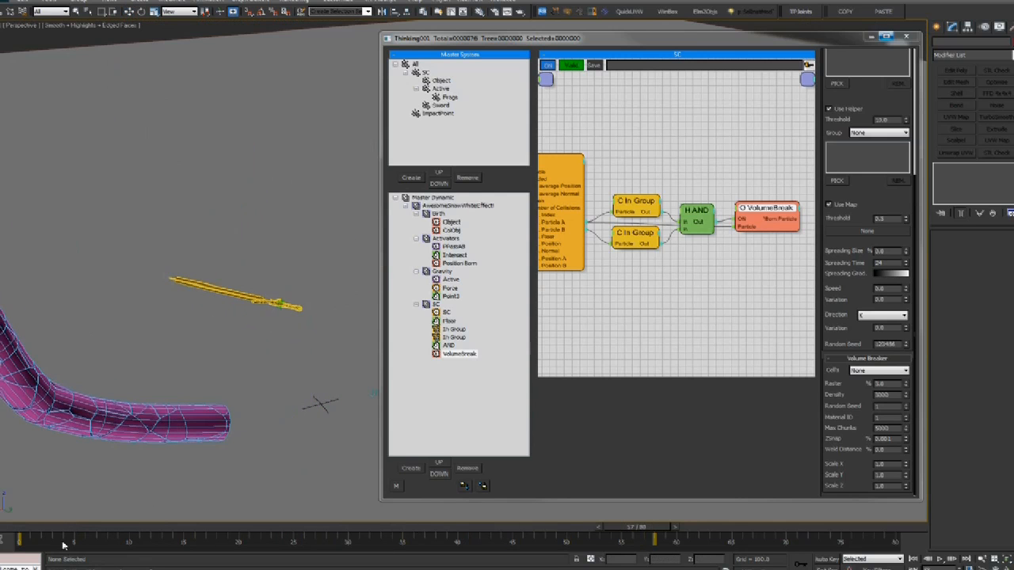
pyautogui.press('Home')
pyautogui.scroll(5, 870, 184)
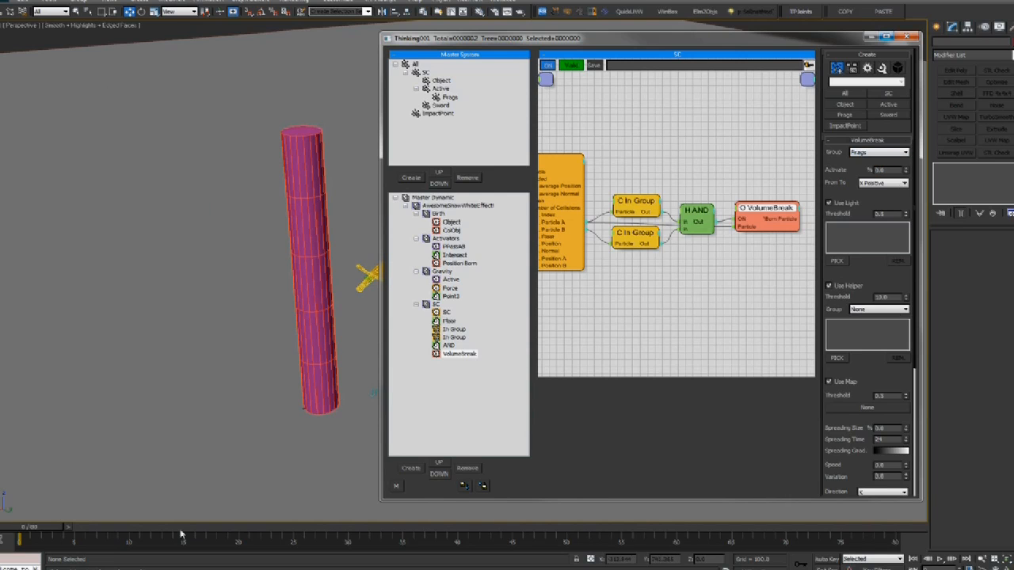
pyautogui.moveTo(43, 534); pyautogui.dragTo(686, 474)
pyautogui.moveTo(12, 532); pyautogui.dragTo(221, 518)
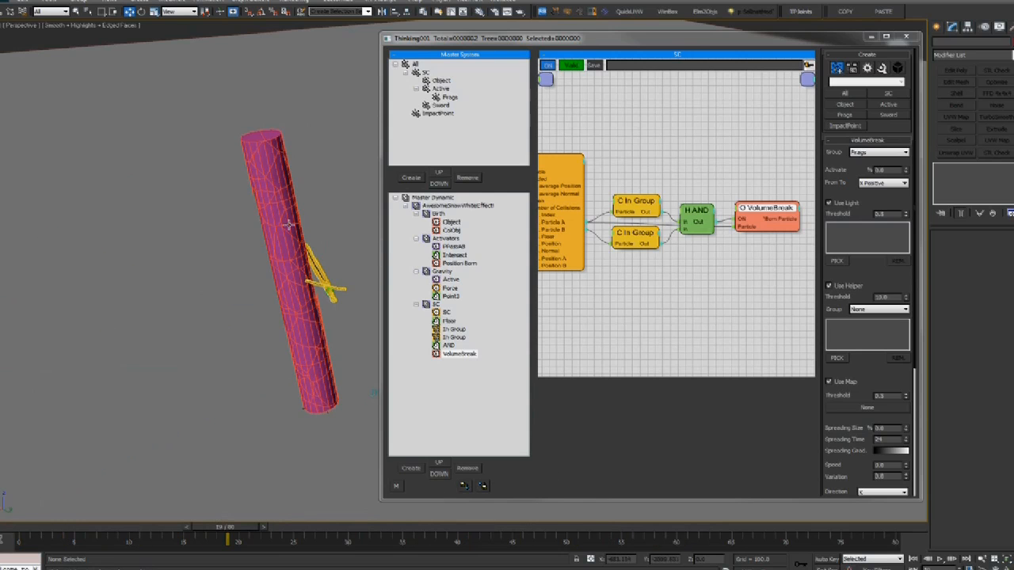
pyautogui.click(36, 531)
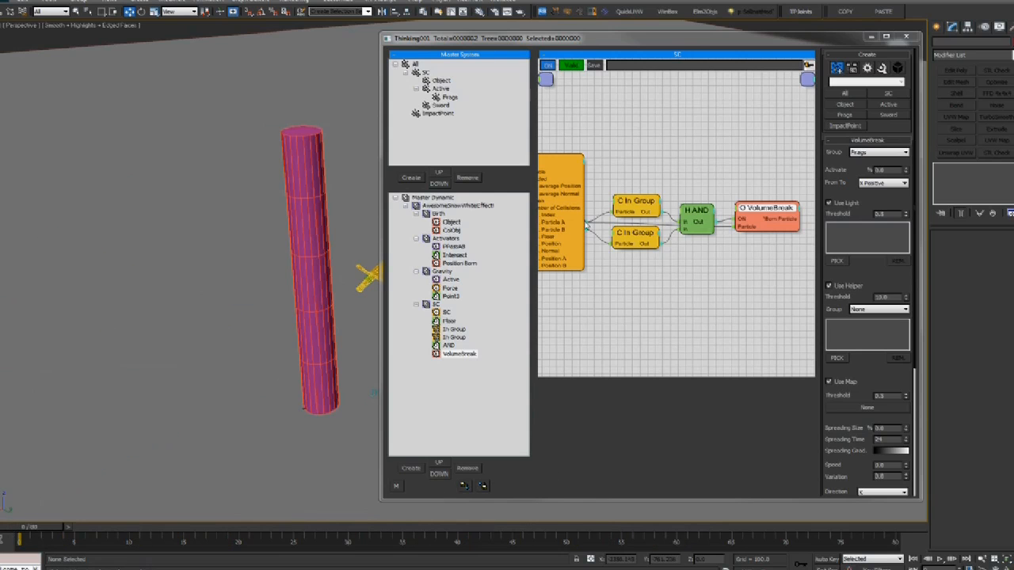
pyautogui.scroll(3, 247, 273)
pyautogui.keyDown('alt'); pyautogui.moveTo(247, 273); pyautogui.dragTo(297, 295, button='middle'); pyautogui.keyUp('alt')
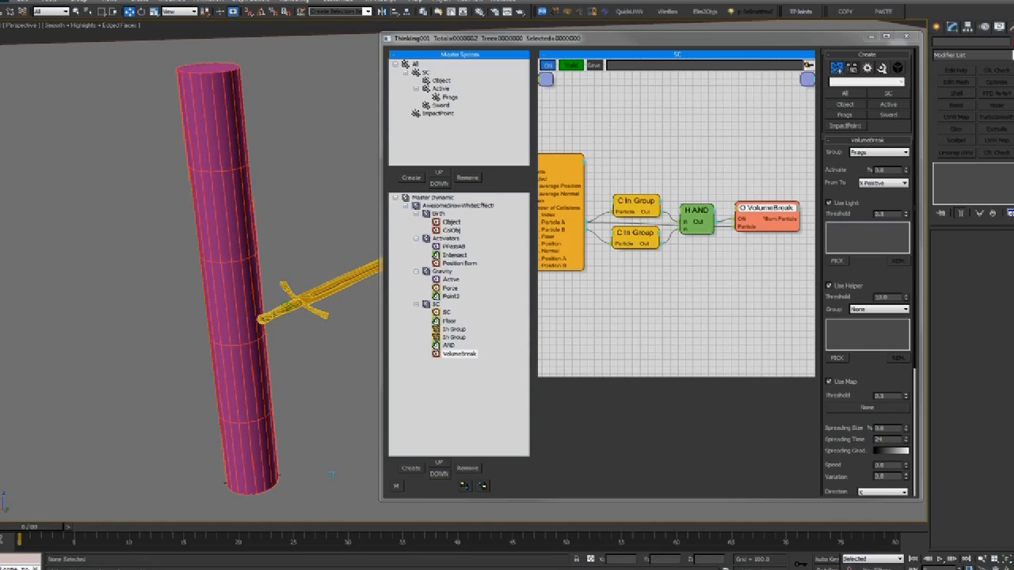
pyautogui.moveTo(36, 526); pyautogui.dragTo(214, 527)
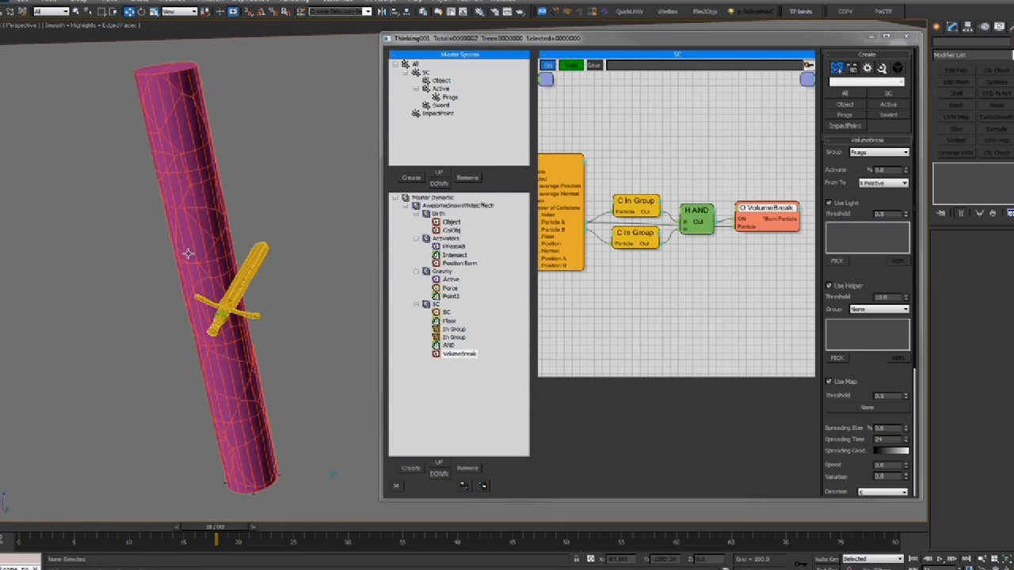
# Set VolumeBreak's helper group to Sword and raise its threshold to about 100
pyautogui.click(875, 309)
pyautogui.moveTo(839, 302); pyautogui.dragTo(844, 276)
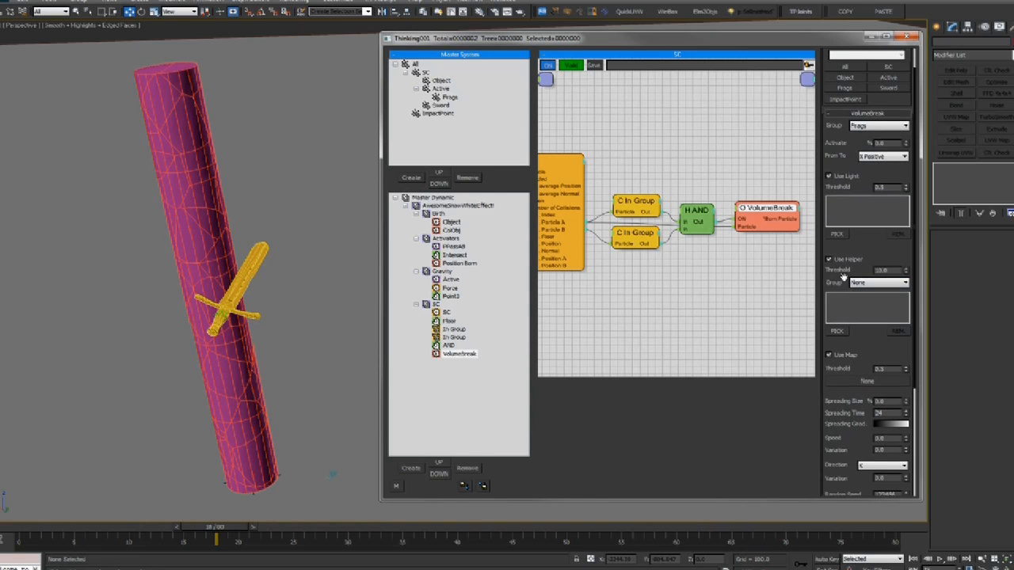
pyautogui.click(875, 283)
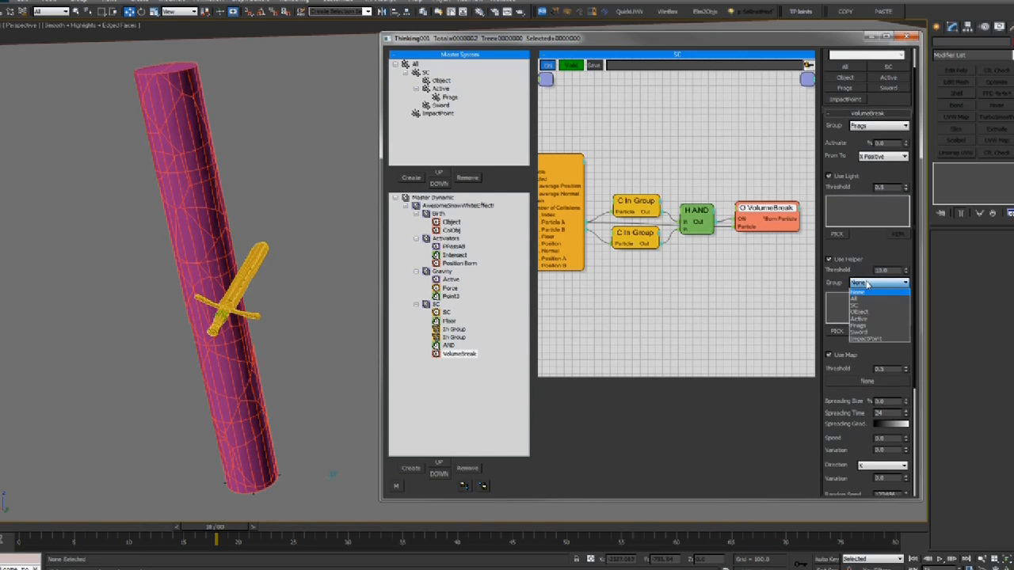
pyautogui.click(865, 333)
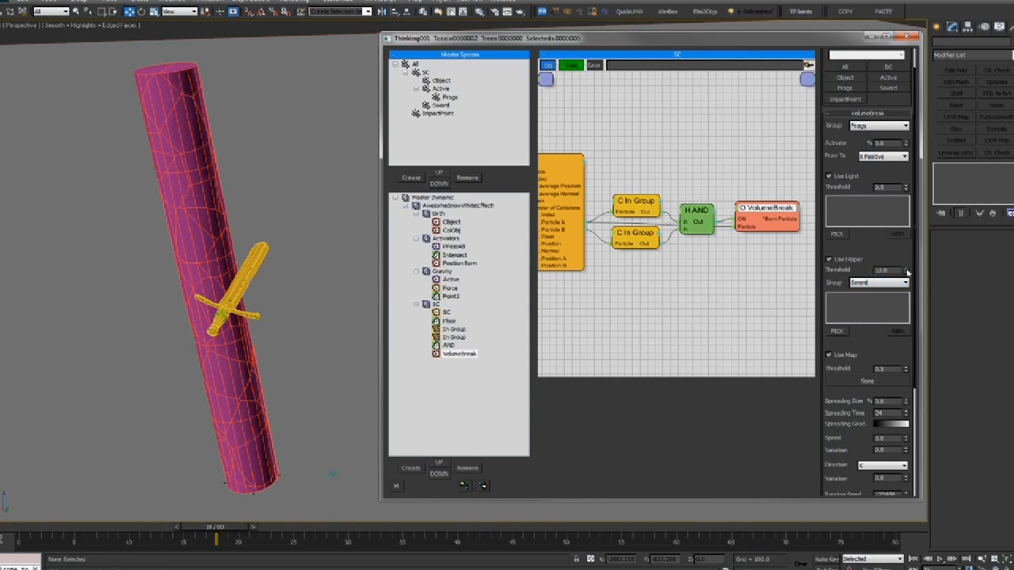
pyautogui.moveTo(96, 526); pyautogui.dragTo(234, 514)
pyautogui.moveTo(906, 271); pyautogui.dragTo(910, 0)
# Review the Frags group's Shape Collision Dynamics while replaying the fracture, then switch to the browser
pyautogui.moveTo(82, 527); pyautogui.dragTo(387, 527)
pyautogui.scroll(-3, 195, 453)
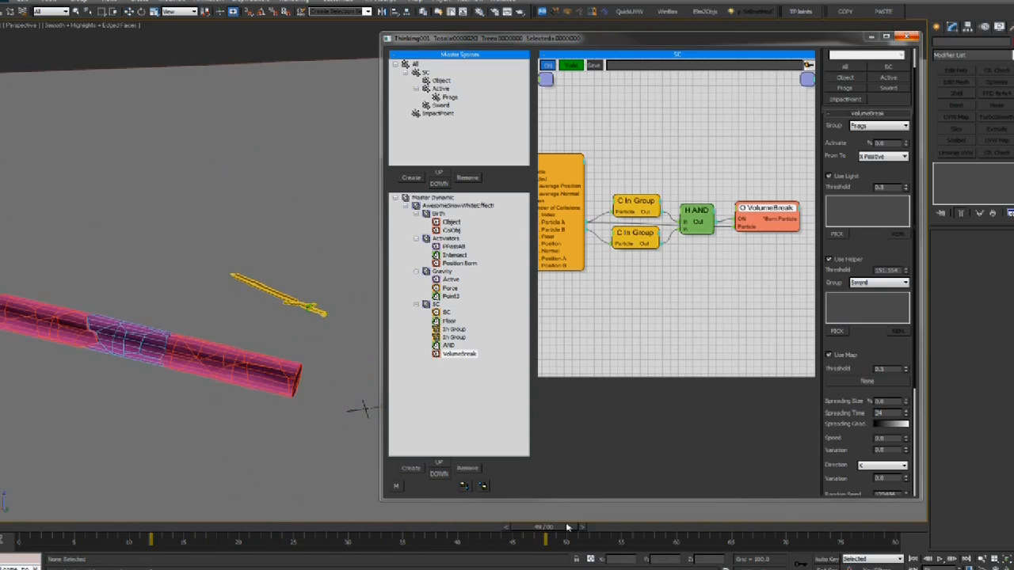
pyautogui.moveTo(92, 531)
pyautogui.mouseDown()
pyautogui.moveTo(52, 528)
pyautogui.moveTo(317, 527)
pyautogui.moveTo(27, 527)
pyautogui.moveTo(101, 526)
pyautogui.mouseUp()
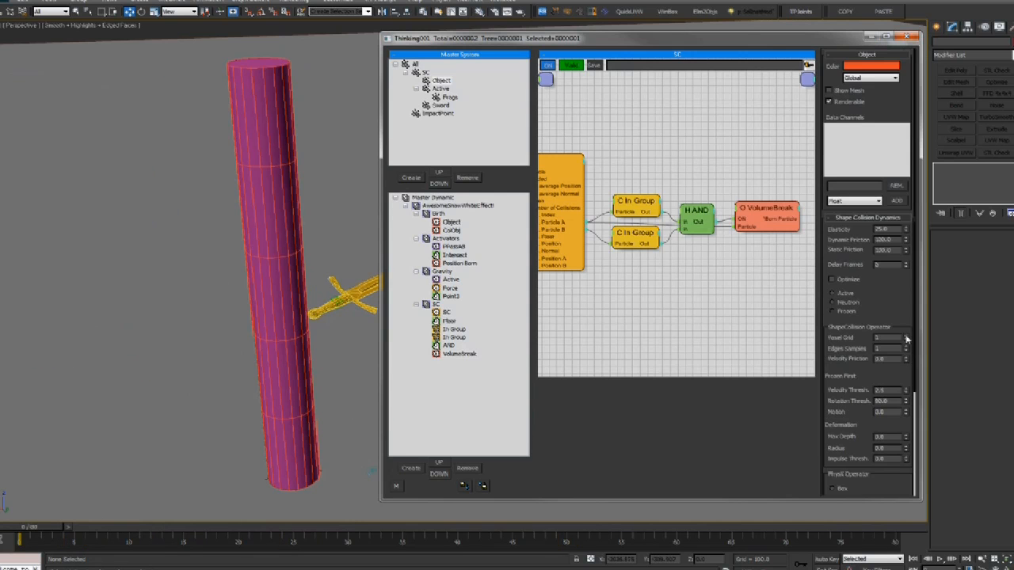
pyautogui.click(446, 96)
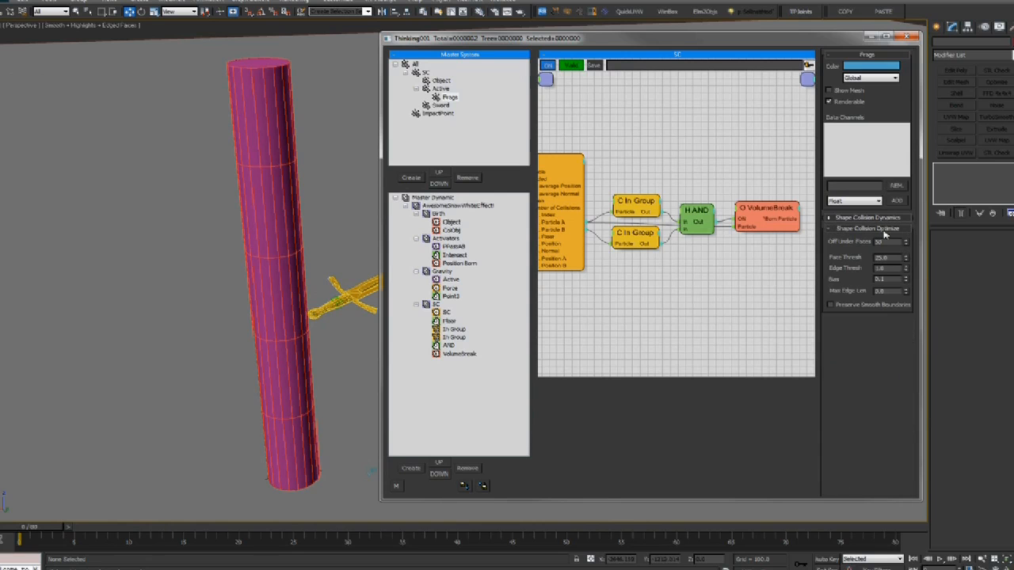
pyautogui.click(879, 220)
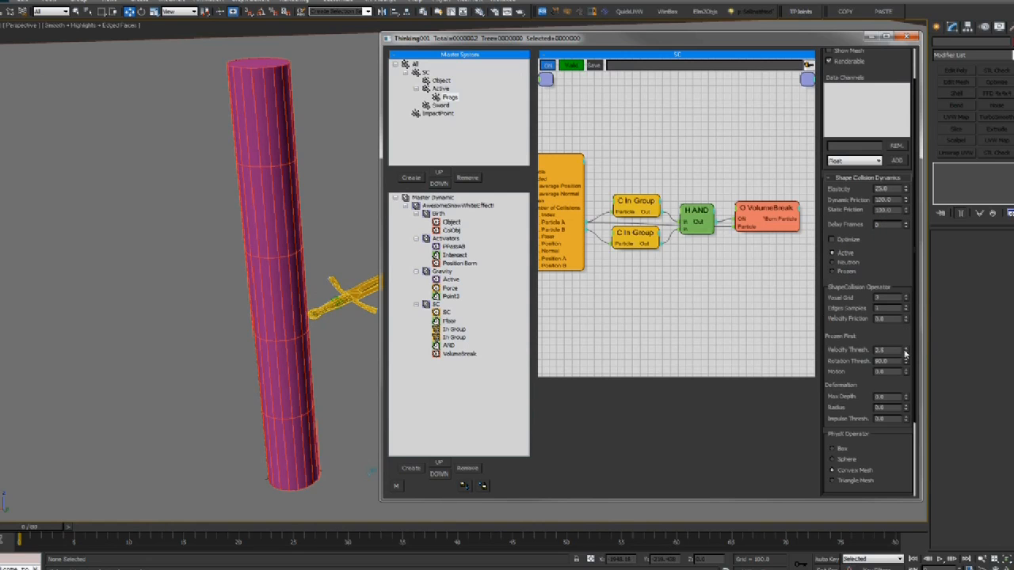
pyautogui.moveTo(50, 528); pyautogui.dragTo(422, 527)
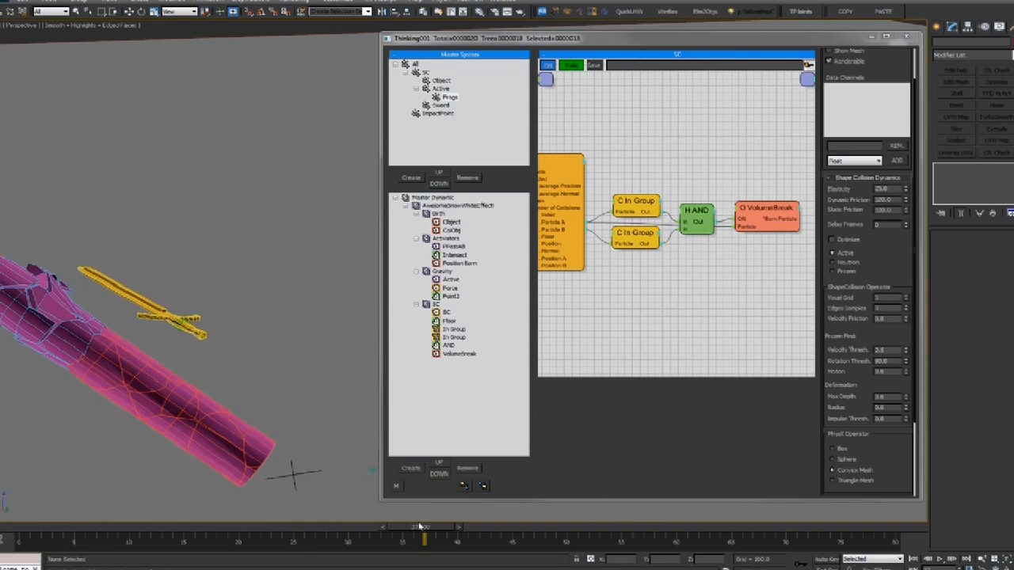
pyautogui.scroll(-3, 188, 461)
pyautogui.press('/')
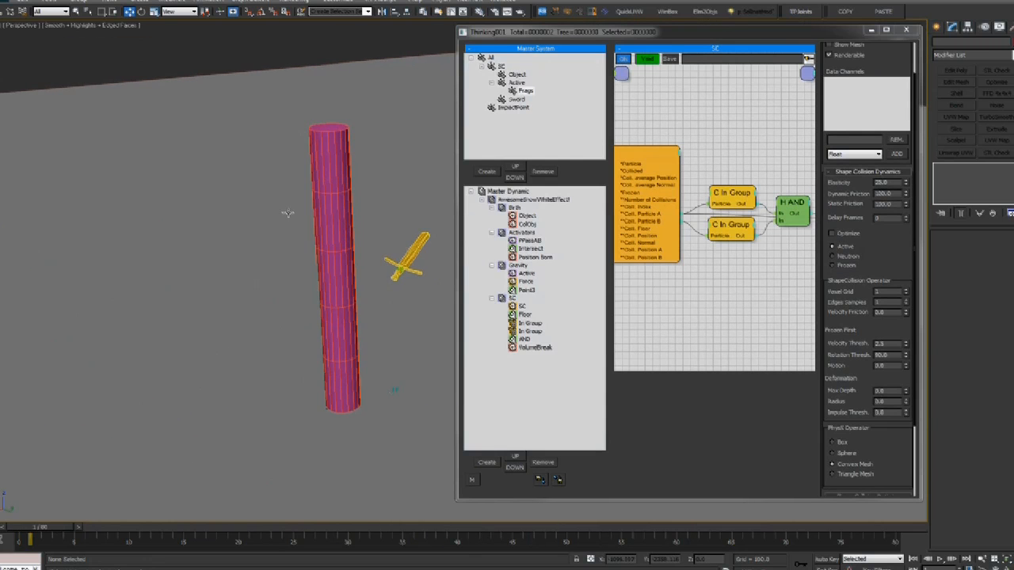
pyautogui.moveTo(20, 528); pyautogui.dragTo(215, 531)
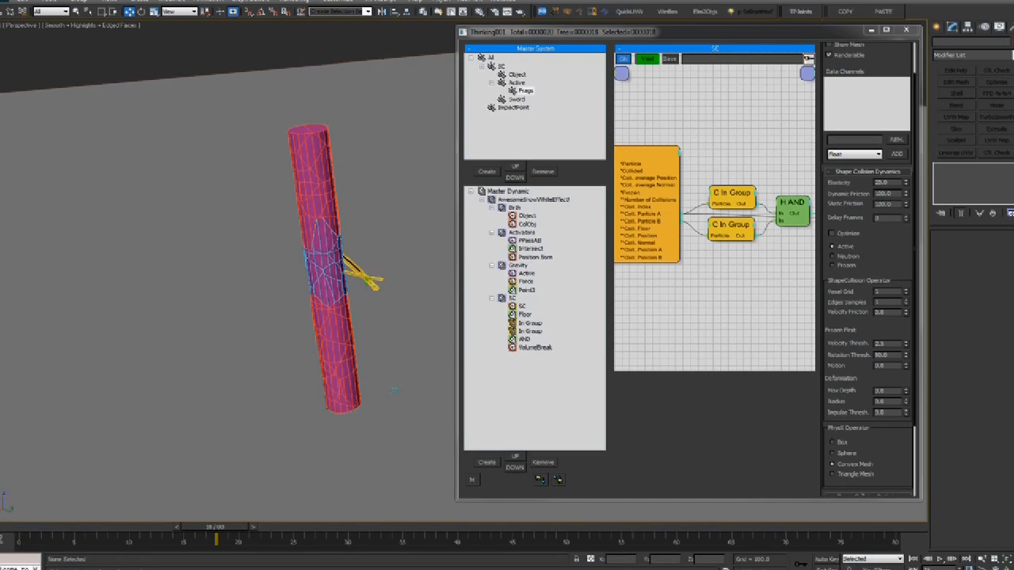
pyautogui.hotkey('alt', 'Tab')
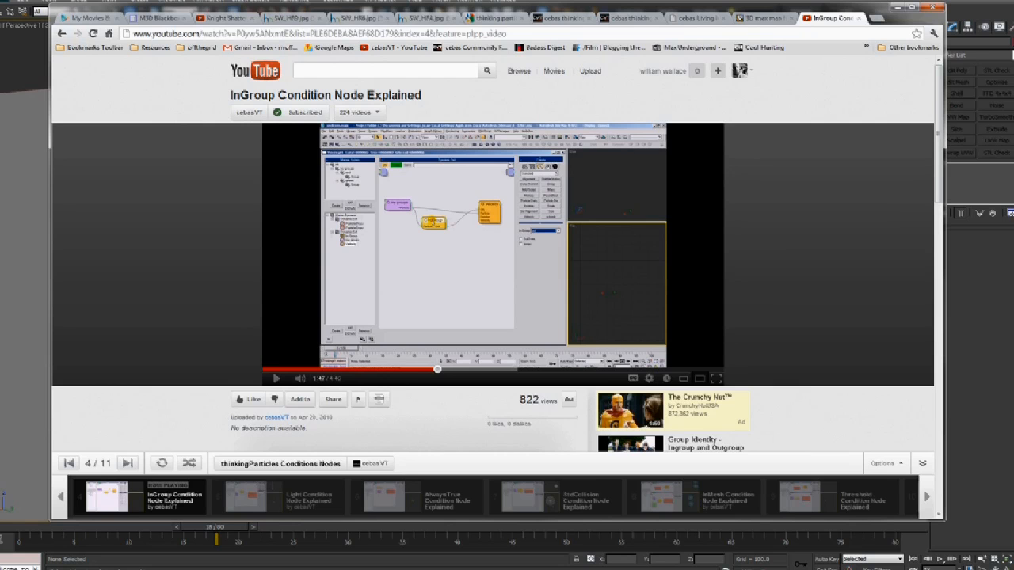
# Watch the Knight Shattering shot reference clip, then minimize the browser
pyautogui.click(226, 17)
pyautogui.click(275, 402)
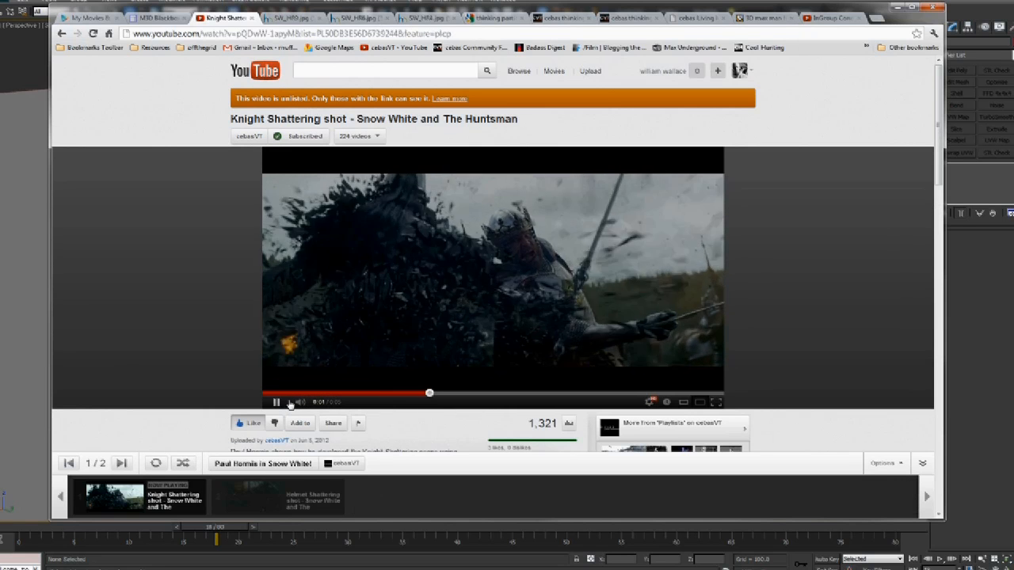
pyautogui.click(276, 402)
pyautogui.click(276, 402)
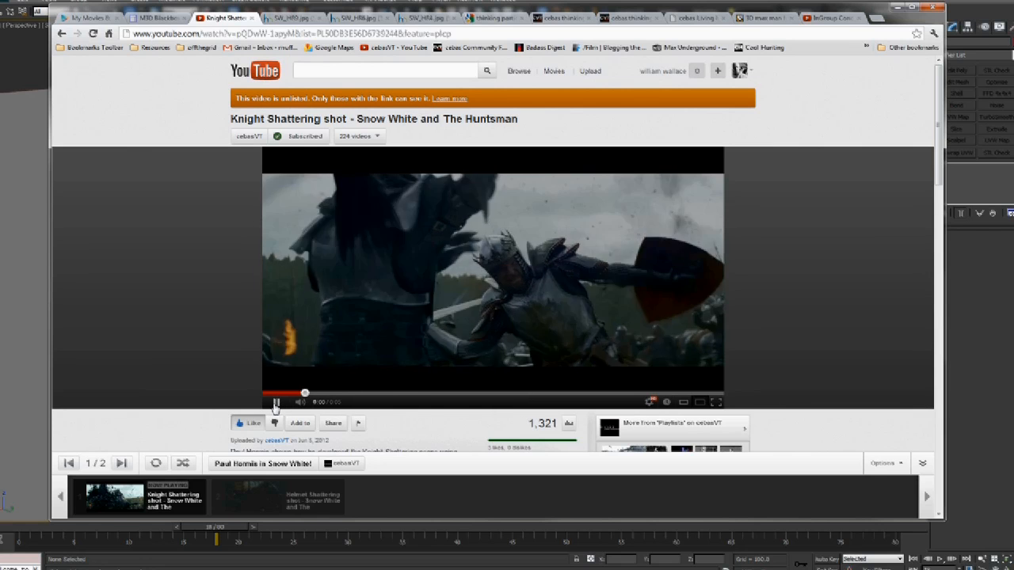
pyautogui.click(496, 287)
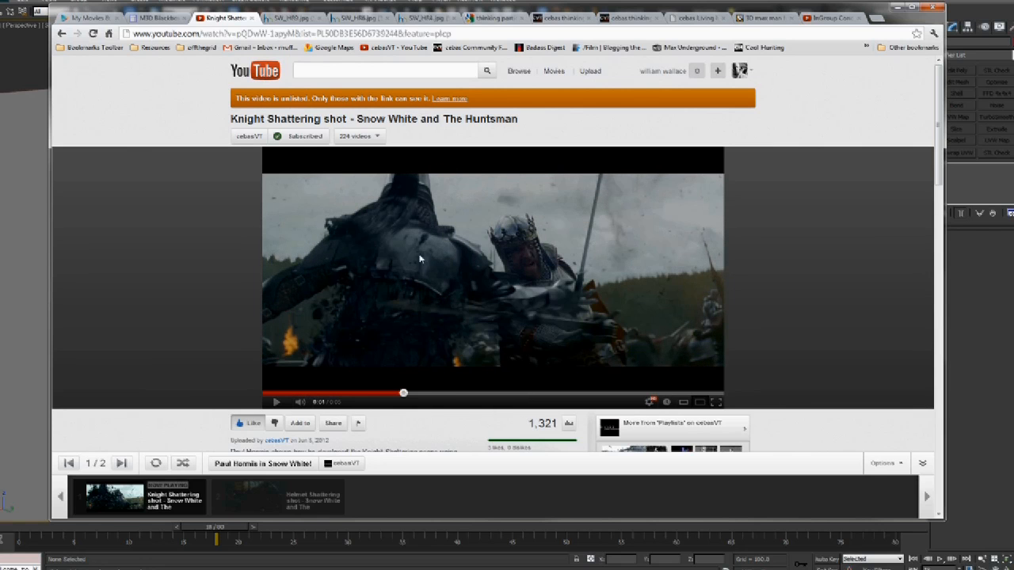
pyautogui.click(275, 402)
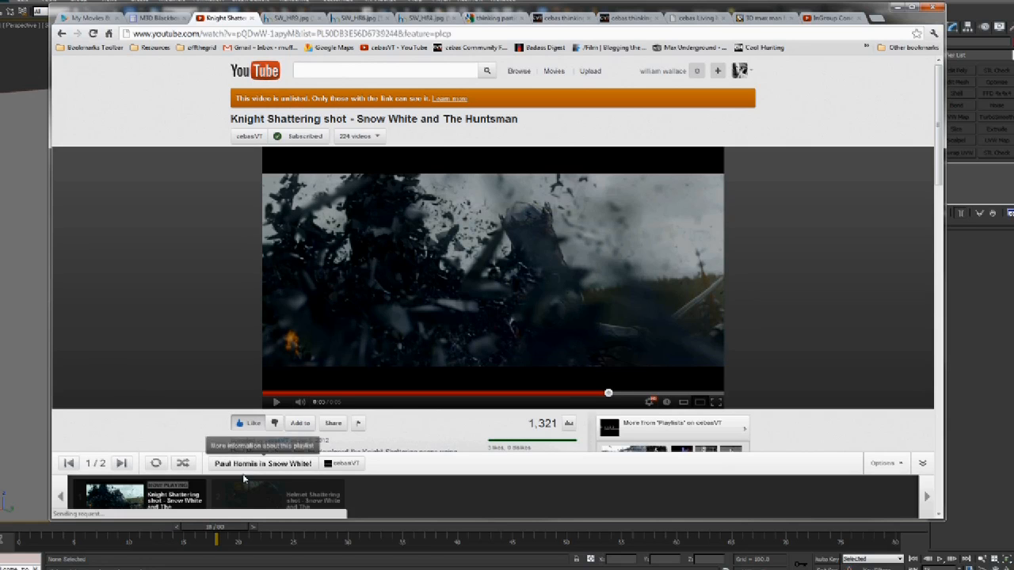
pyautogui.click(897, 7)
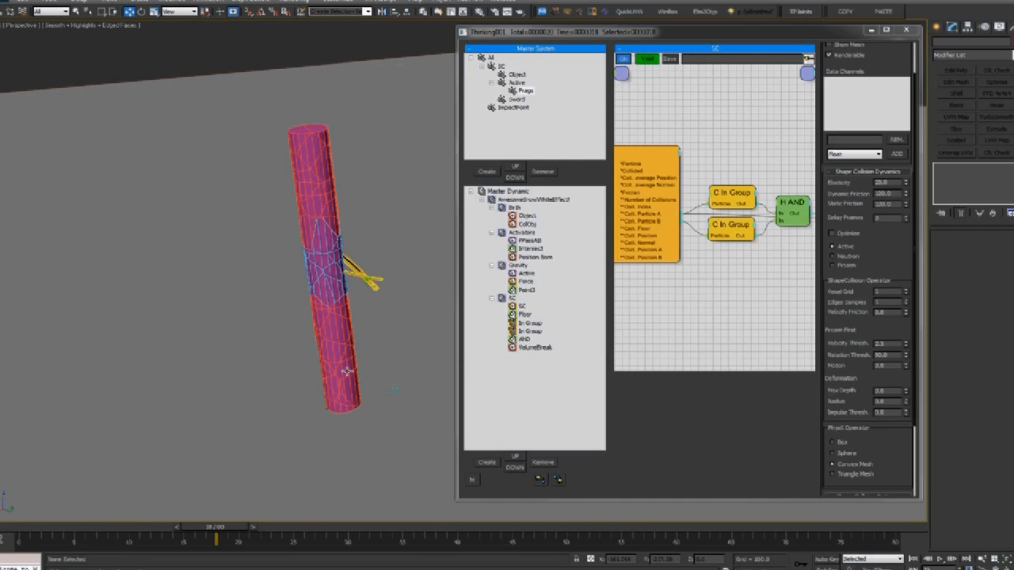
# Add a Standard > Mass operator node to the Birth set's graph
pyautogui.moveTo(100, 534); pyautogui.dragTo(99, 495)
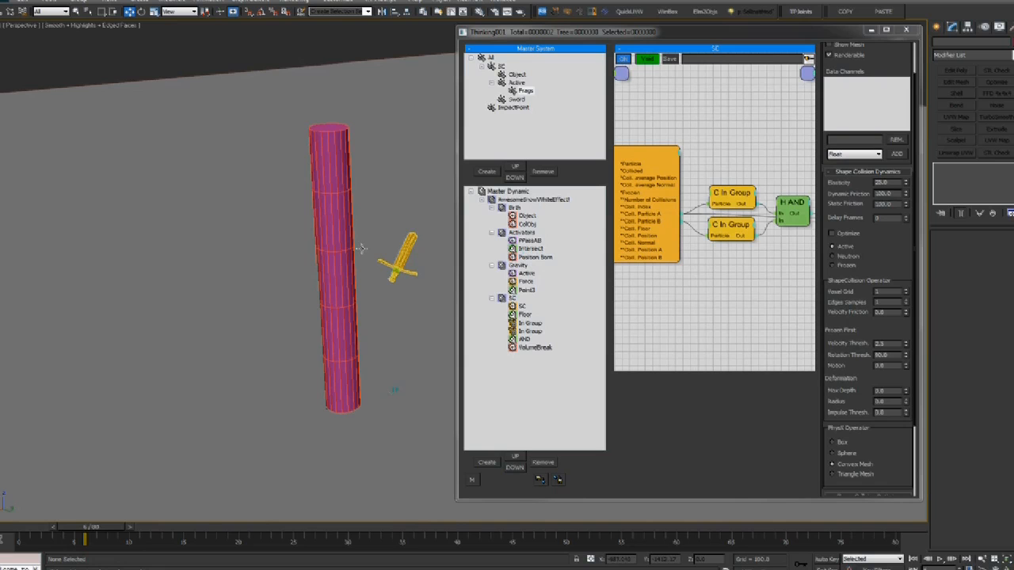
pyautogui.click(525, 216)
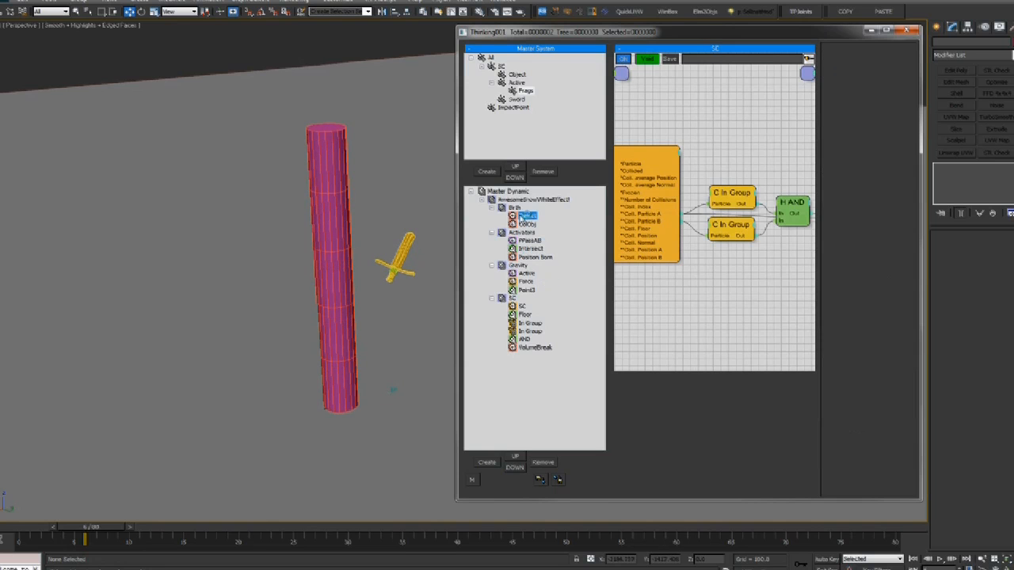
pyautogui.rightClick(684, 163)
pyautogui.moveTo(737, 190)
pyautogui.moveTo(797, 199)
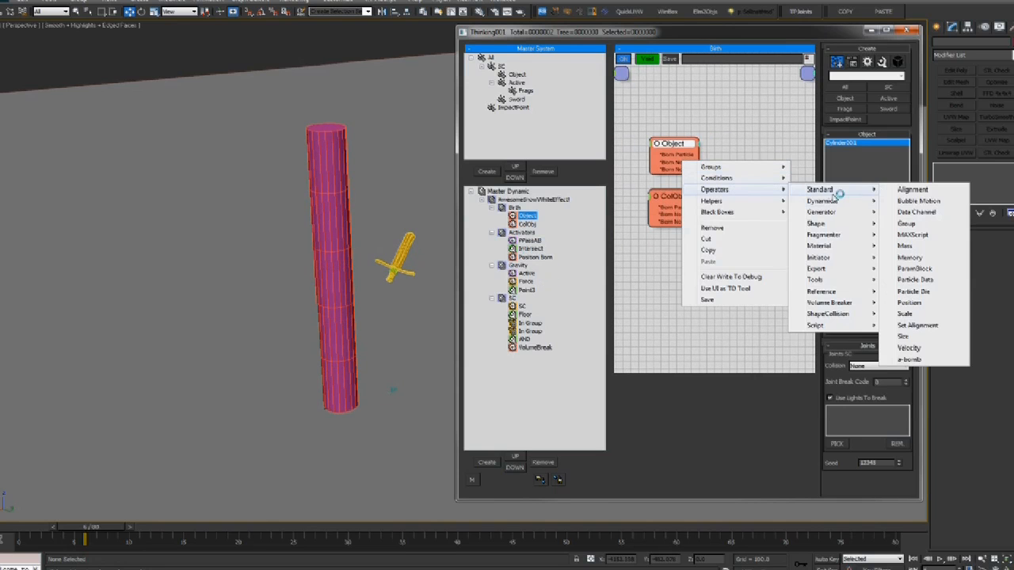
pyautogui.click(917, 255)
# Wire Object's and CollObj's born particles into two Mass nodes, then preview the simulation
pyautogui.moveTo(753, 168); pyautogui.dragTo(759, 150)
pyautogui.moveTo(698, 154); pyautogui.dragTo(753, 162)
pyautogui.moveTo(764, 153)
pyautogui.mouseDown()
pyautogui.moveTo(770, 146)
pyautogui.moveTo(771, 202)
pyautogui.mouseUp()
pyautogui.moveTo(698, 207); pyautogui.dragTo(753, 210)
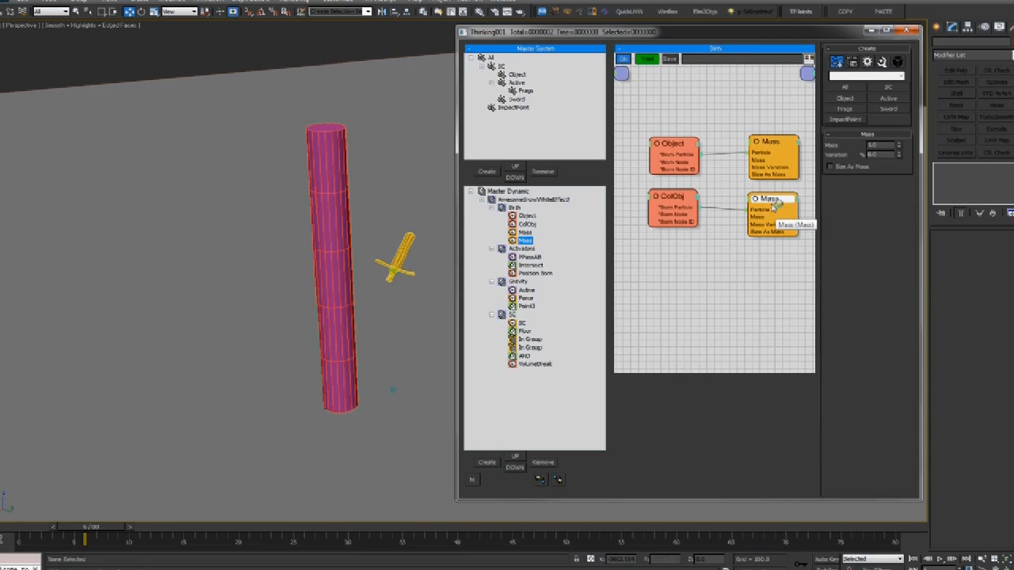
pyautogui.click(754, 158)
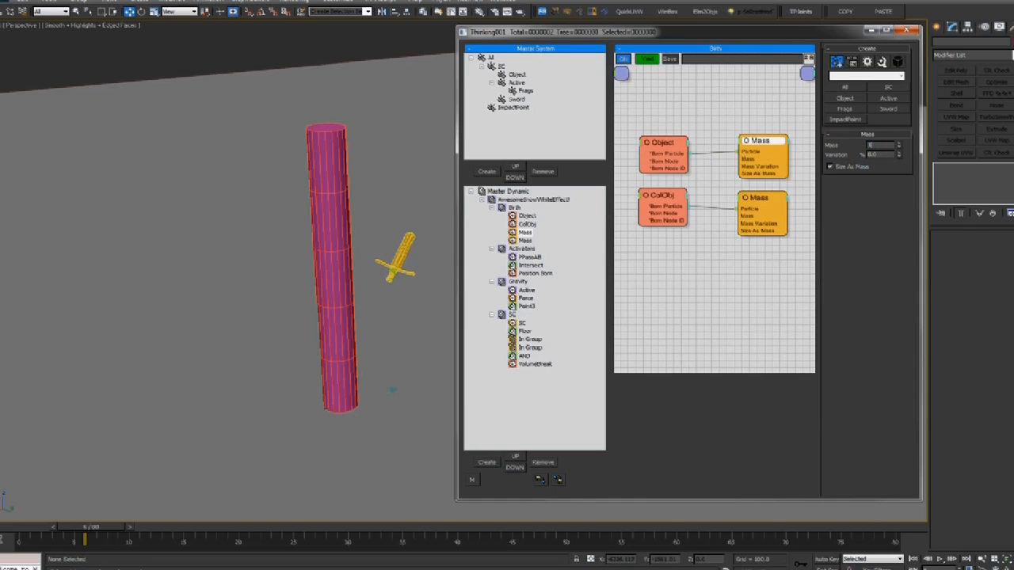
pyautogui.click(773, 198)
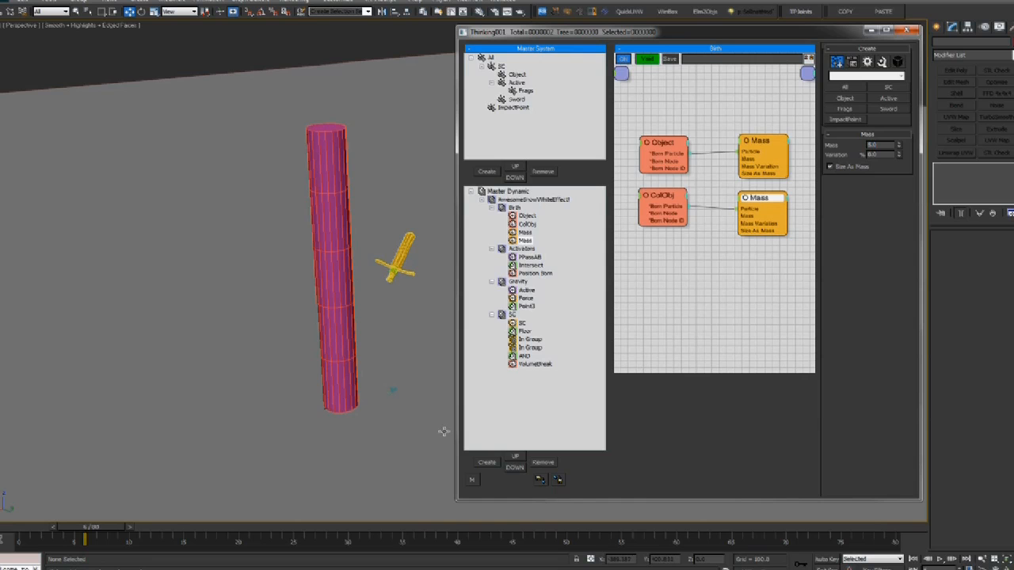
pyautogui.moveTo(66, 527); pyautogui.dragTo(785, 519)
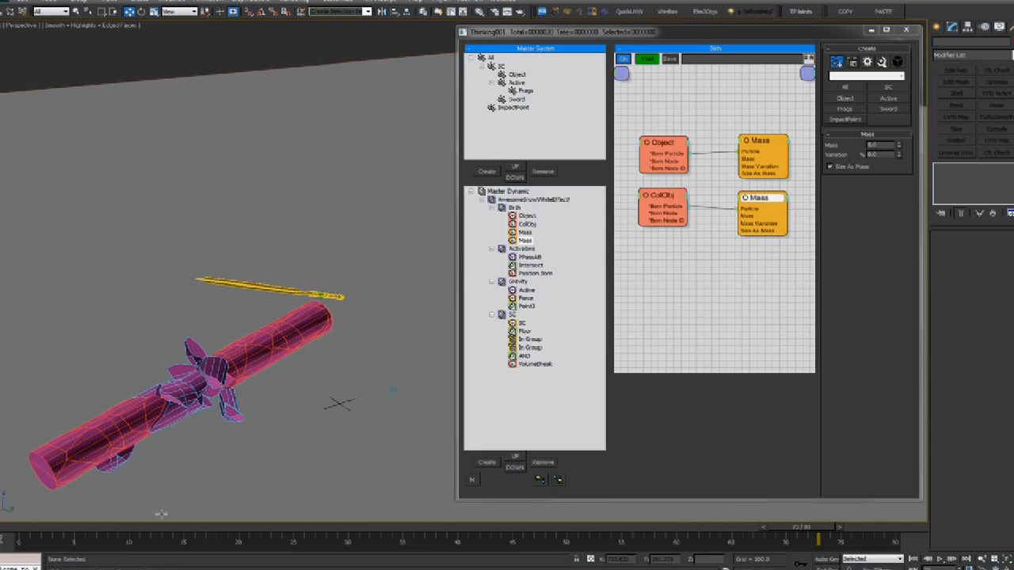
# Reset to frame 0 and add a new empty Dynamic Set under the master dynamic effect
pyautogui.click(15, 527)
pyautogui.keyDown('alt'); pyautogui.moveTo(230, 357); pyautogui.dragTo(201, 308, button='middle'); pyautogui.keyUp('alt')
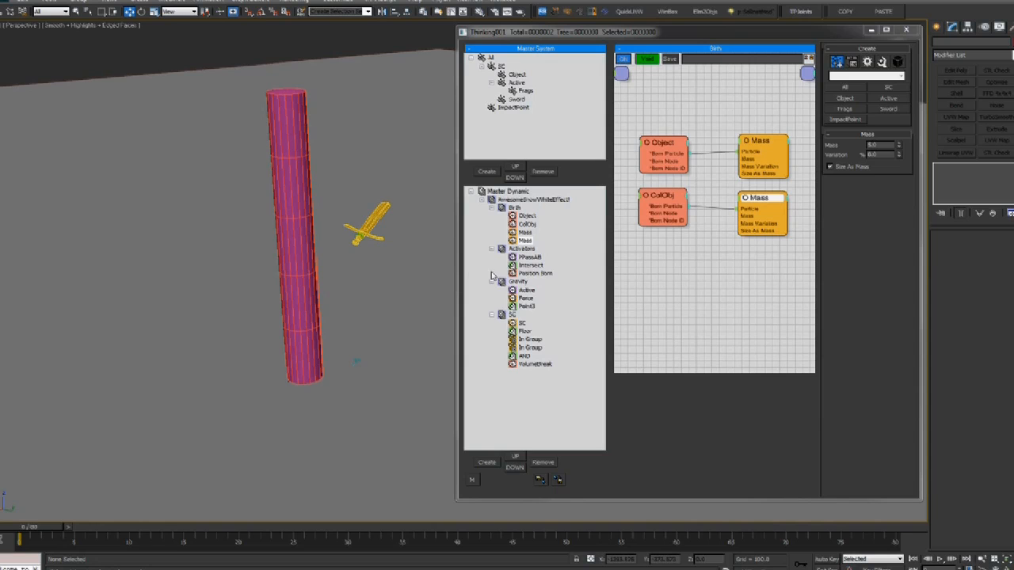
pyautogui.press('q')
pyautogui.click(305, 328)
pyautogui.moveTo(306, 328); pyautogui.dragTo(306, 334, button='middle')
pyautogui.keyDown('alt'); pyautogui.moveTo(280, 370); pyautogui.dragTo(287, 353, button='middle'); pyautogui.keyUp('alt')
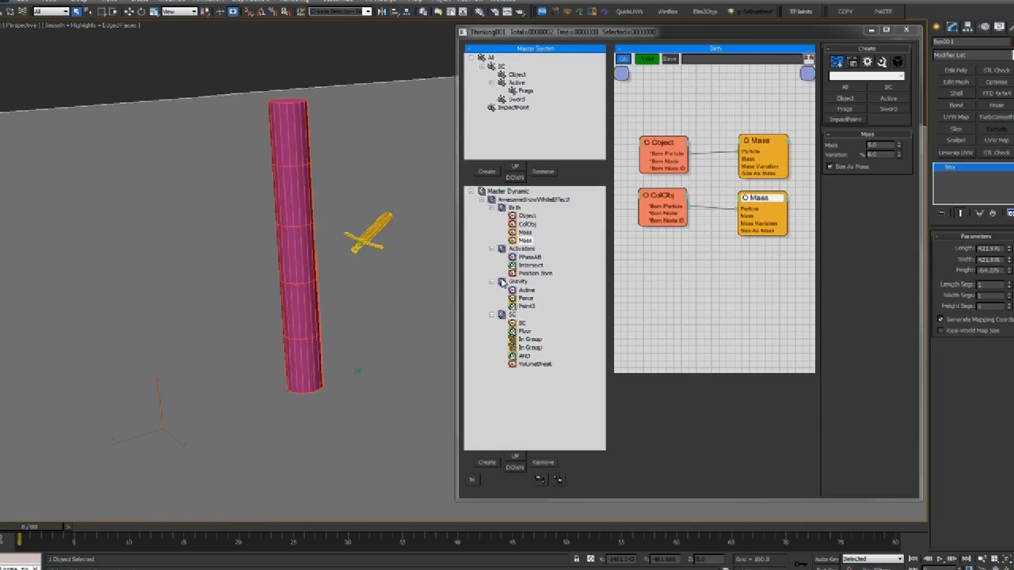
pyautogui.click(514, 201)
pyautogui.click(486, 463)
# Move VolumeBreak to the end of the SC set's operator list
pyautogui.click(509, 315)
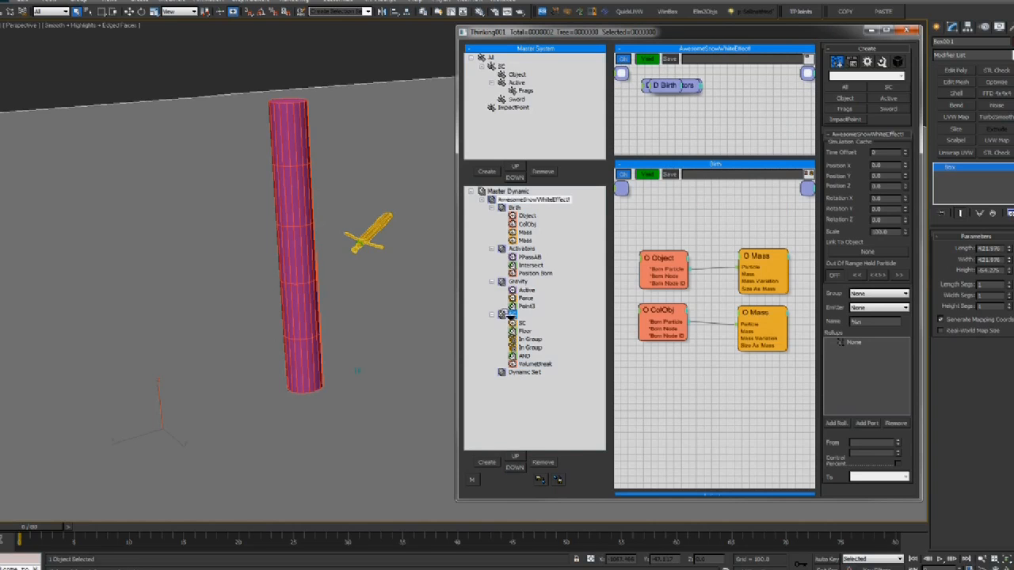
pyautogui.moveTo(508, 311); pyautogui.dragTo(510, 314)
pyautogui.moveTo(519, 317); pyautogui.dragTo(504, 329)
# Wire SC's AND output into VolumeBreak's ON input and move the new set up beside SC
pyautogui.click(539, 364)
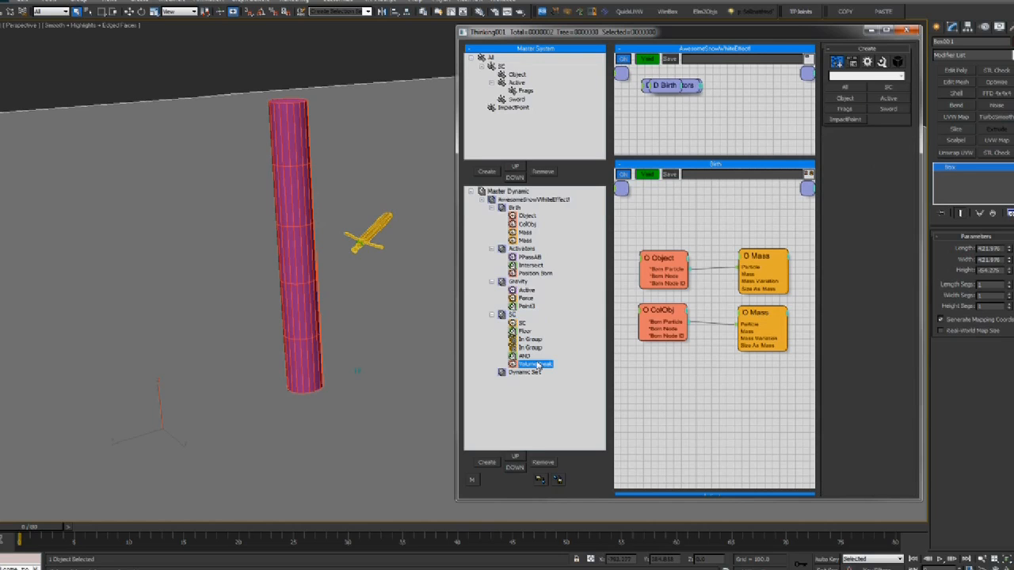
pyautogui.moveTo(730, 310); pyautogui.dragTo(603, 332, button='middle')
pyautogui.moveTo(692, 257); pyautogui.dragTo(759, 261, button='middle')
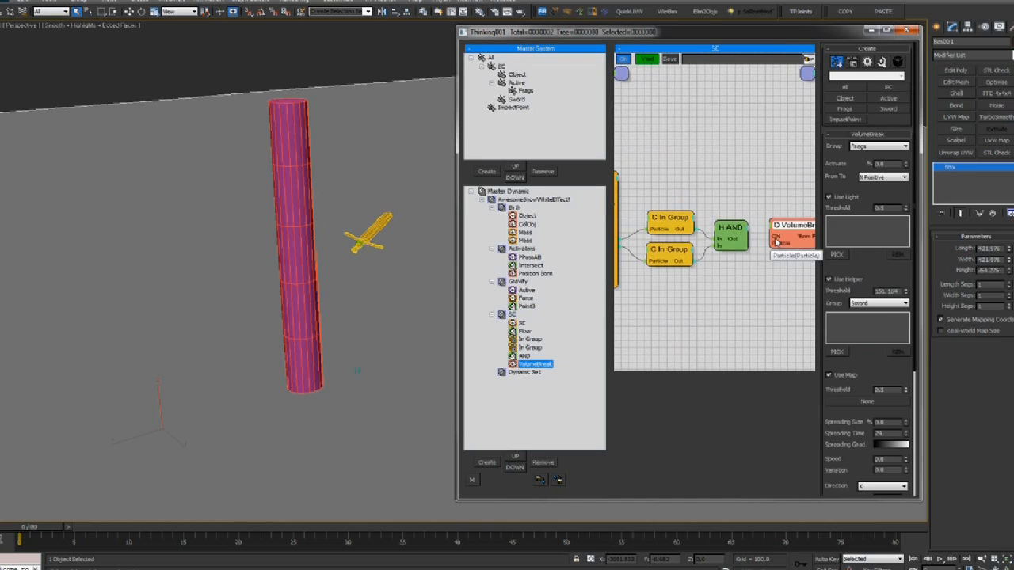
pyautogui.moveTo(748, 239); pyautogui.dragTo(772, 237)
pyautogui.moveTo(705, 257); pyautogui.dragTo(711, 258, button='middle')
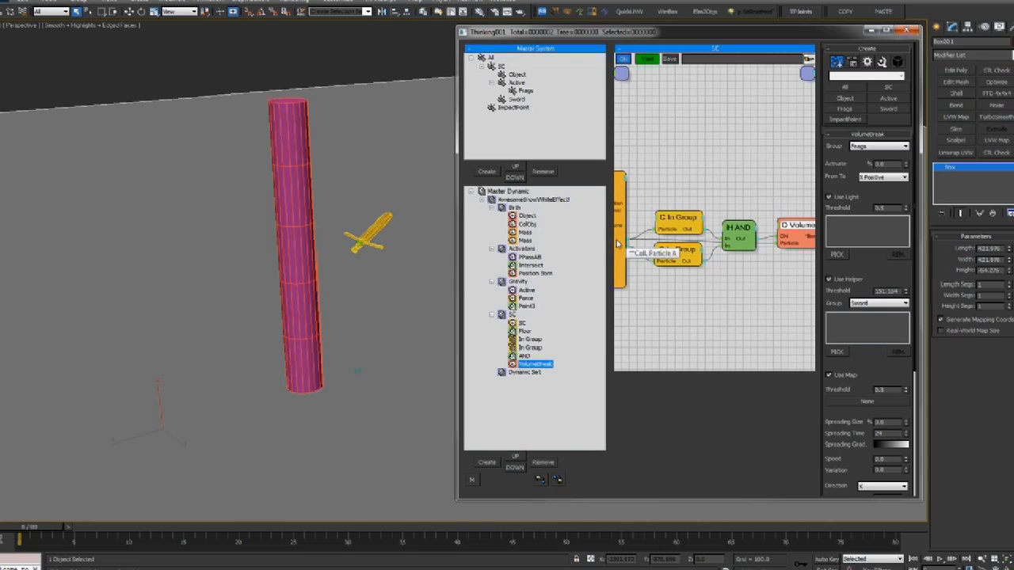
pyautogui.moveTo(523, 372); pyautogui.dragTo(518, 320)
# Rename the new dynamic set to 'Freeze' and preview the simulation to frame 20
pyautogui.click(520, 317)
pyautogui.write('Freeze')
pyautogui.press('Return')
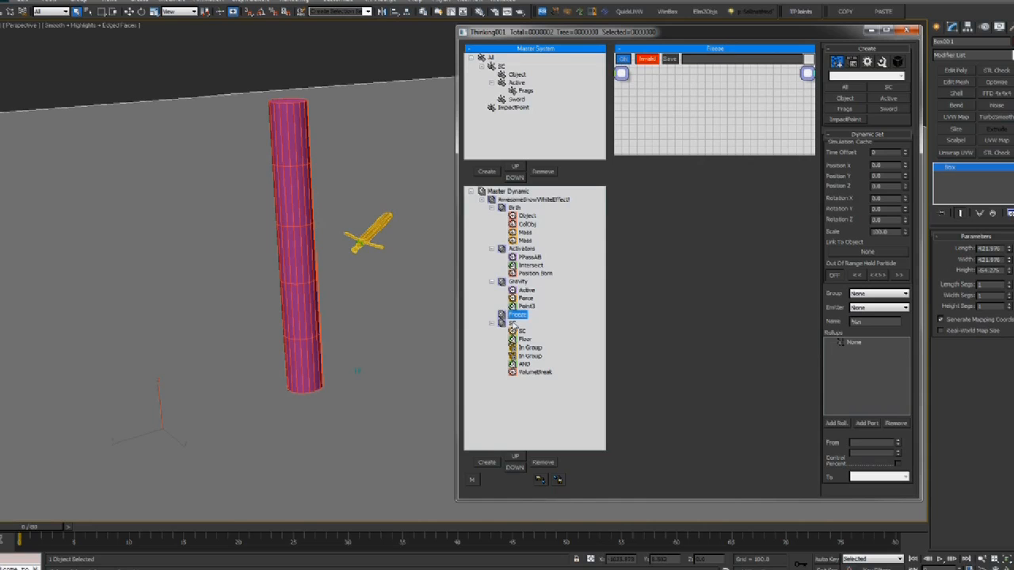
pyautogui.moveTo(677, 152); pyautogui.dragTo(678, 422)
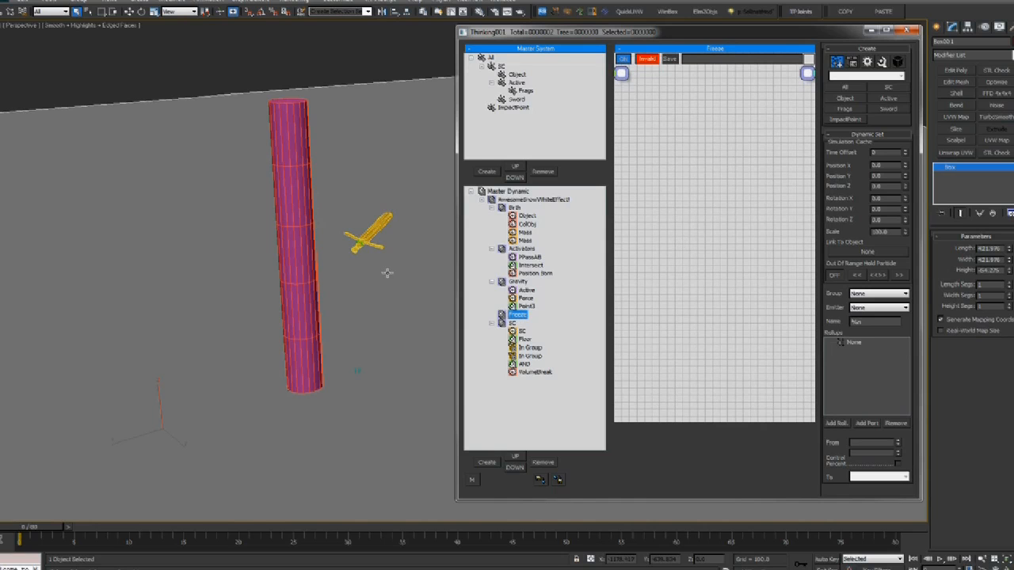
pyautogui.click(202, 365)
pyautogui.moveTo(41, 532); pyautogui.dragTo(247, 528)
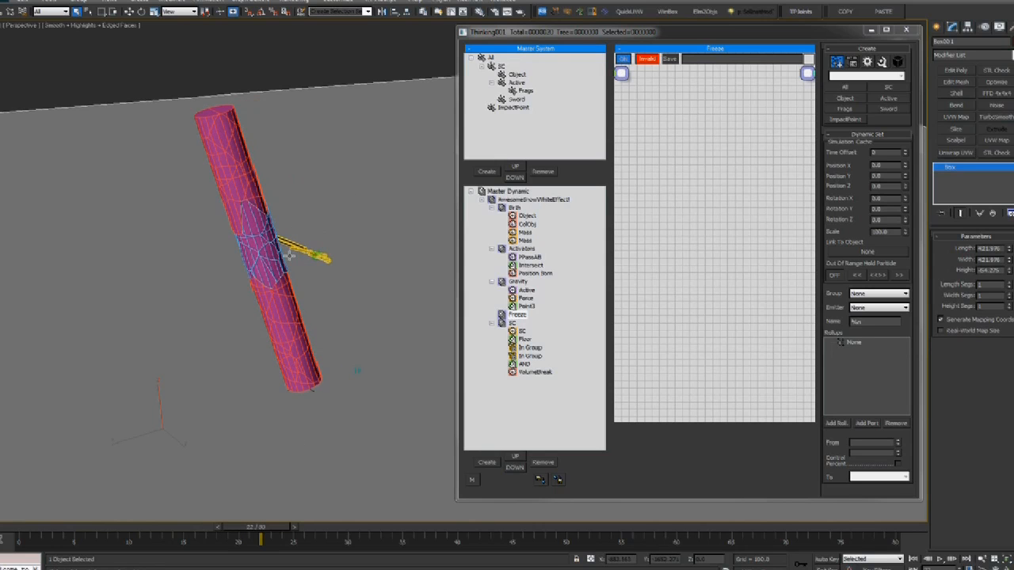
pyautogui.click(24, 529)
# Add an Object particle group node and a Dynamics > Freeze operator to the Freeze graph
pyautogui.rightClick(669, 170)
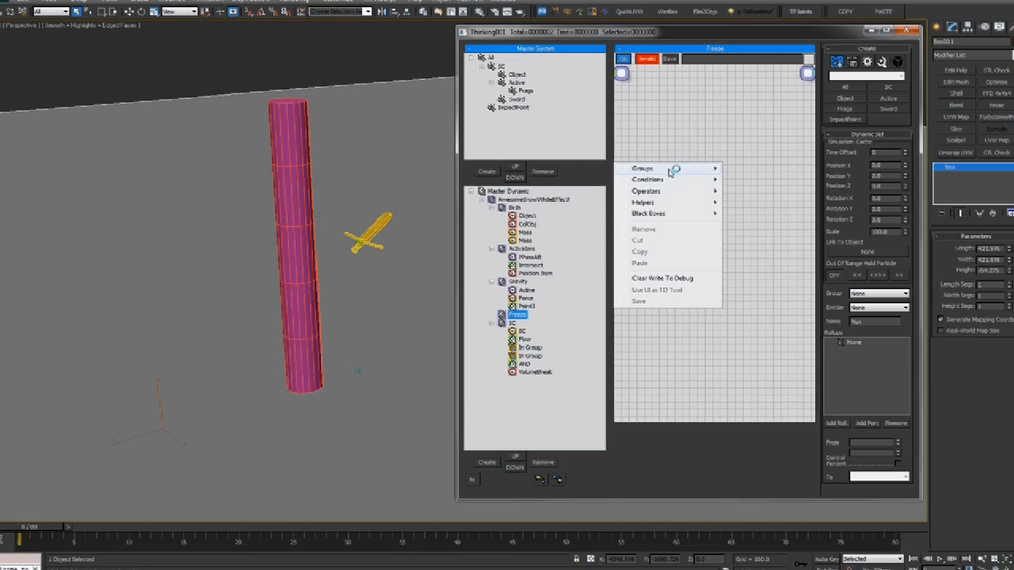
pyautogui.moveTo(674, 168)
pyautogui.click(749, 191)
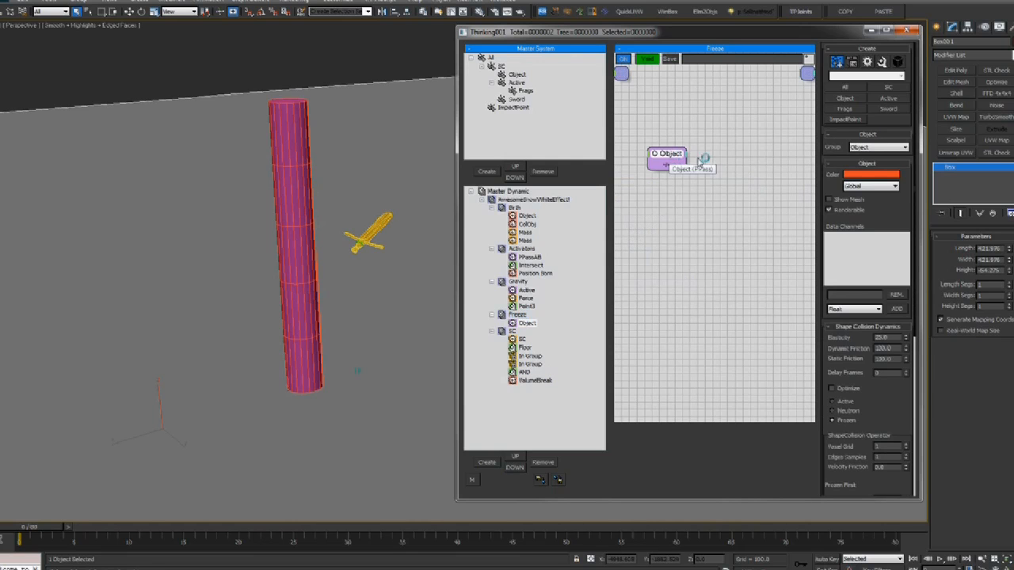
pyautogui.rightClick(726, 163)
pyautogui.moveTo(729, 189)
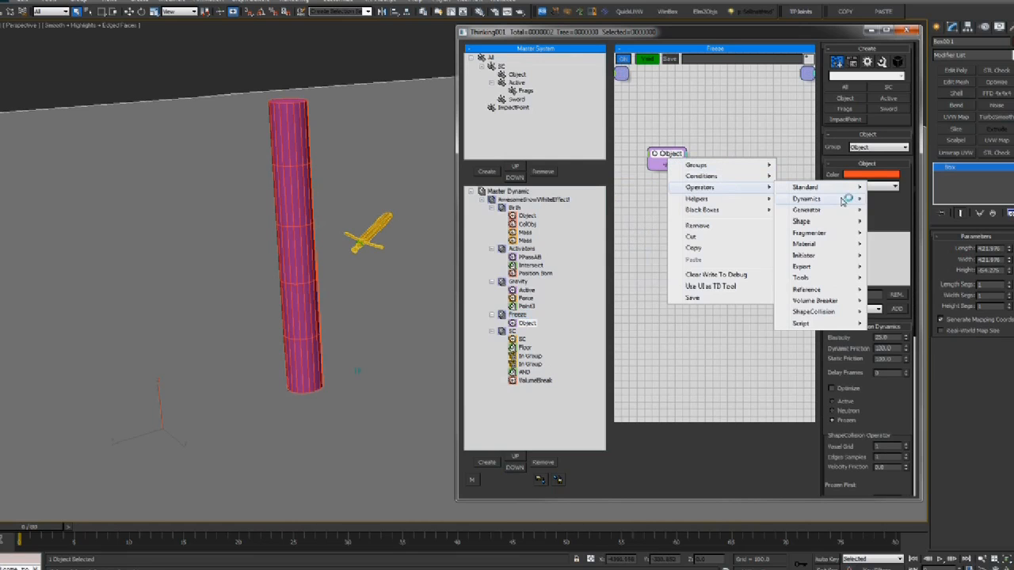
pyautogui.moveTo(842, 199)
pyautogui.click(895, 237)
pyautogui.moveTo(740, 167); pyautogui.dragTo(751, 155)
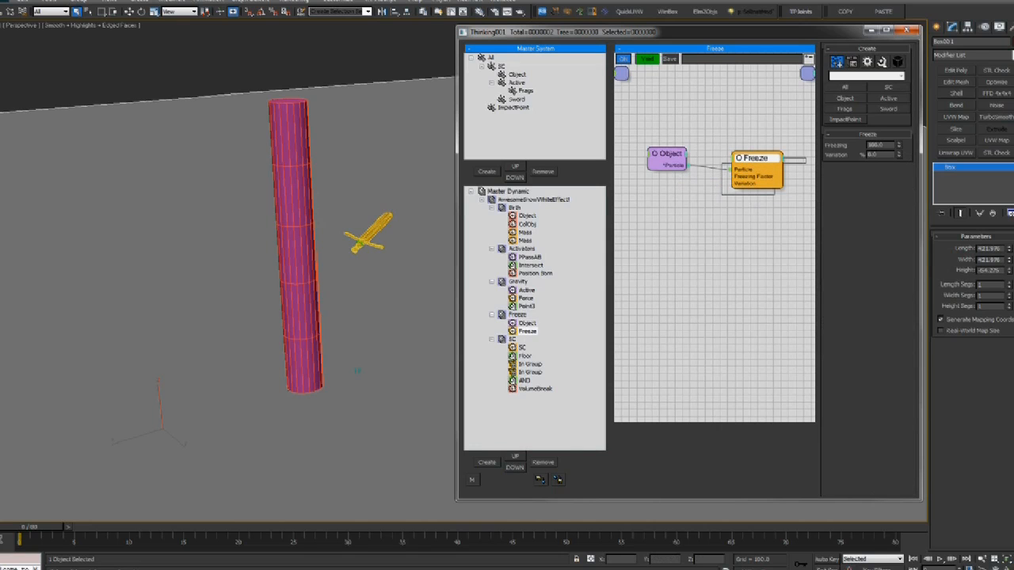
# Preview the frozen shards around frames 20–30, then collapse Gravity and select Freeze
pyautogui.moveTo(27, 528); pyautogui.dragTo(453, 506)
pyautogui.moveTo(20, 529)
pyautogui.mouseDown()
pyautogui.moveTo(516, 544)
pyautogui.moveTo(20, 542)
pyautogui.mouseUp()
pyautogui.moveTo(208, 360); pyautogui.dragTo(346, 330, button='middle')
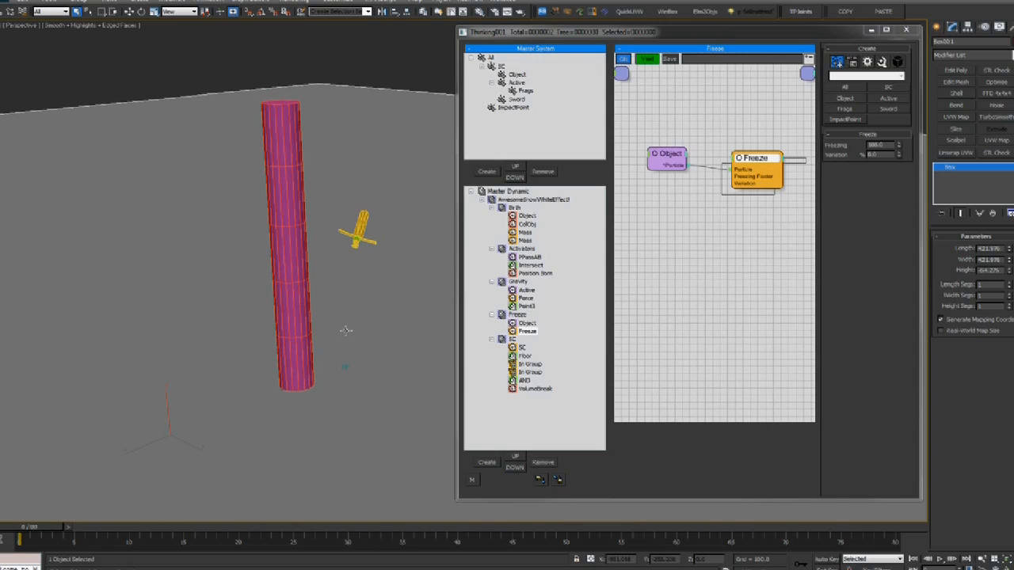
pyautogui.click(491, 282)
pyautogui.click(493, 291)
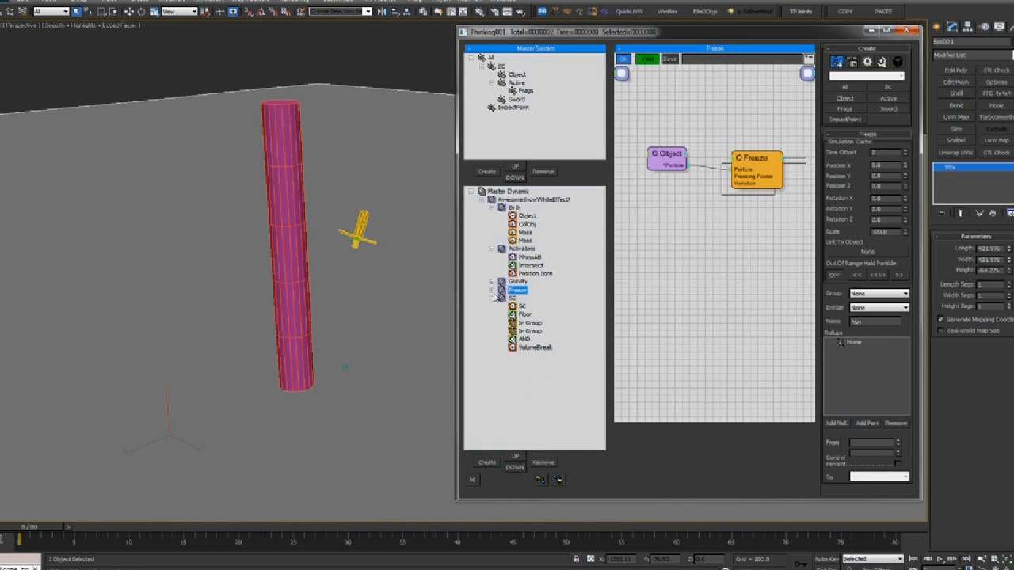
# Create a new top-level dynamic set named 'Forces'
pyautogui.click(503, 251)
pyautogui.click(487, 462)
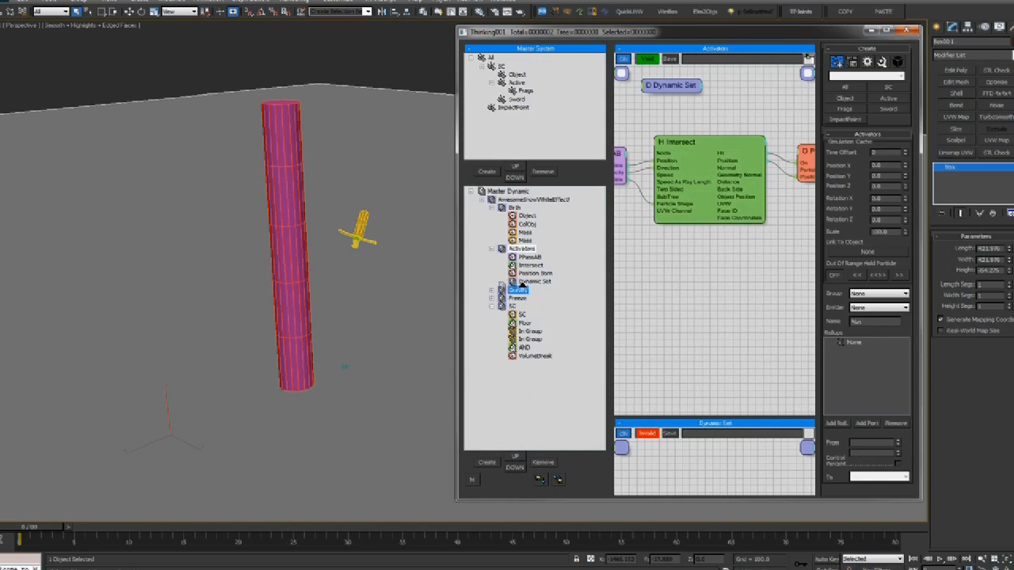
pyautogui.moveTo(521, 283); pyautogui.dragTo(523, 293)
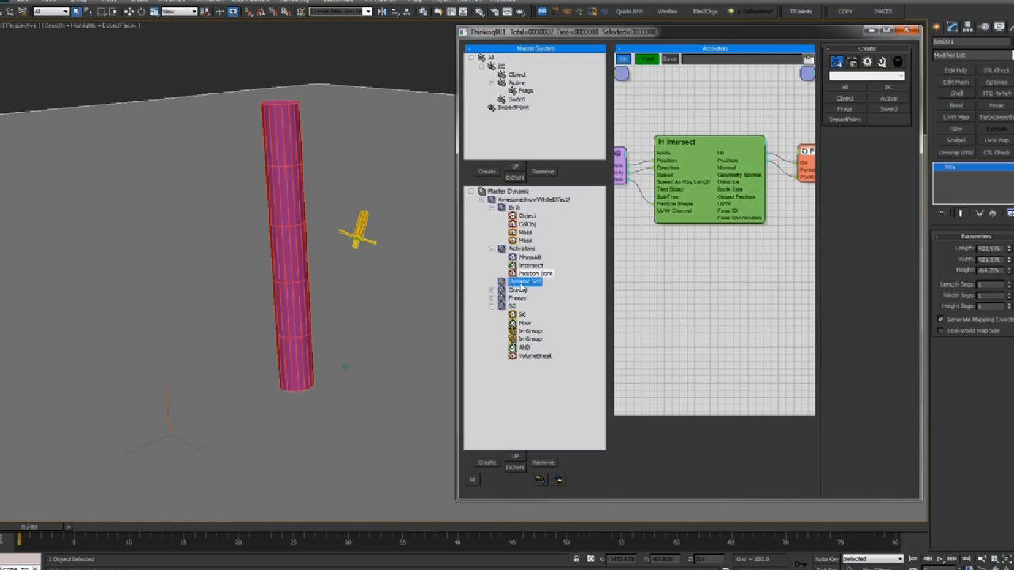
pyautogui.click(521, 283)
pyautogui.click(523, 283)
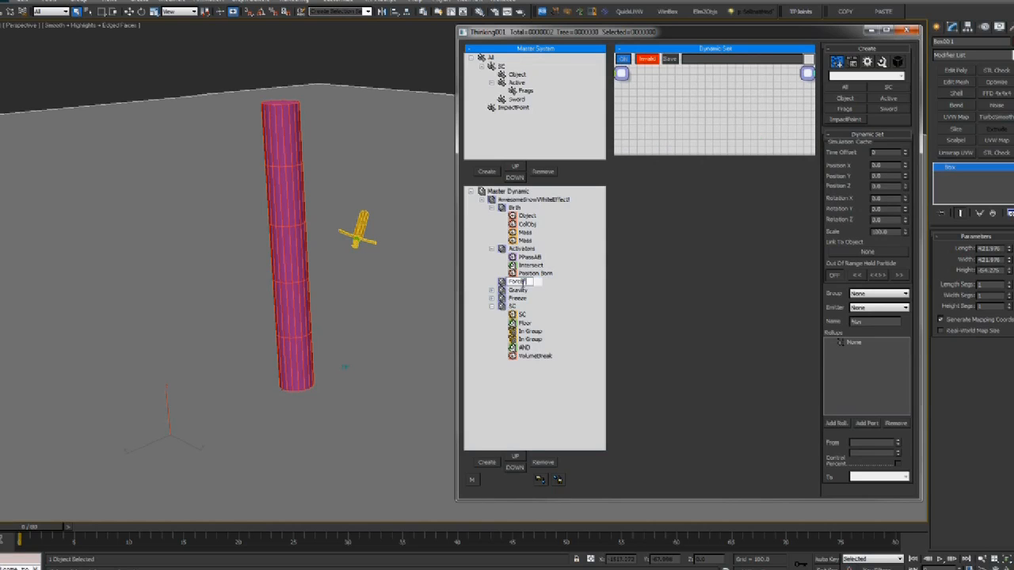
pyautogui.write('Forces')
pyautogui.press('Return')
# Nest Gravity and Freeze under Forces and preview the fracture at frame 18
pyautogui.moveTo(503, 291)
pyautogui.mouseDown()
pyautogui.moveTo(503, 282)
pyautogui.moveTo(519, 298)
pyautogui.mouseUp()
pyautogui.click(491, 282)
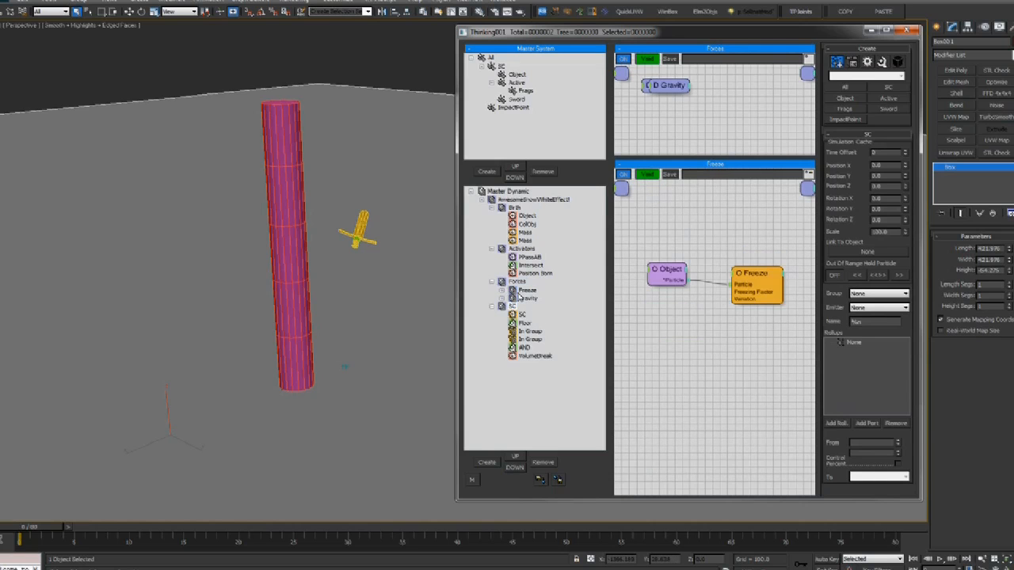
pyautogui.doubleClick(503, 283)
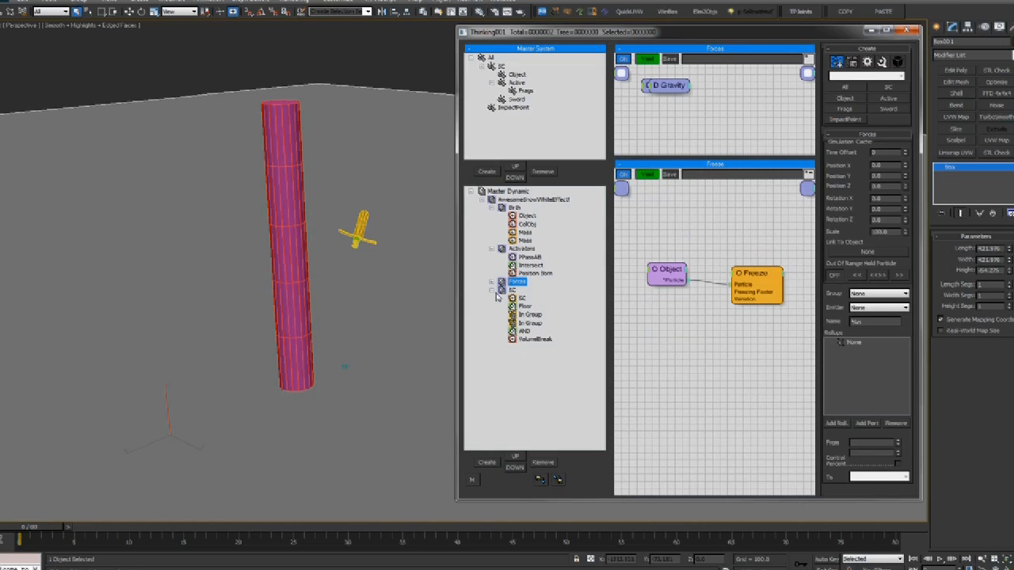
pyautogui.moveTo(65, 533); pyautogui.dragTo(235, 532)
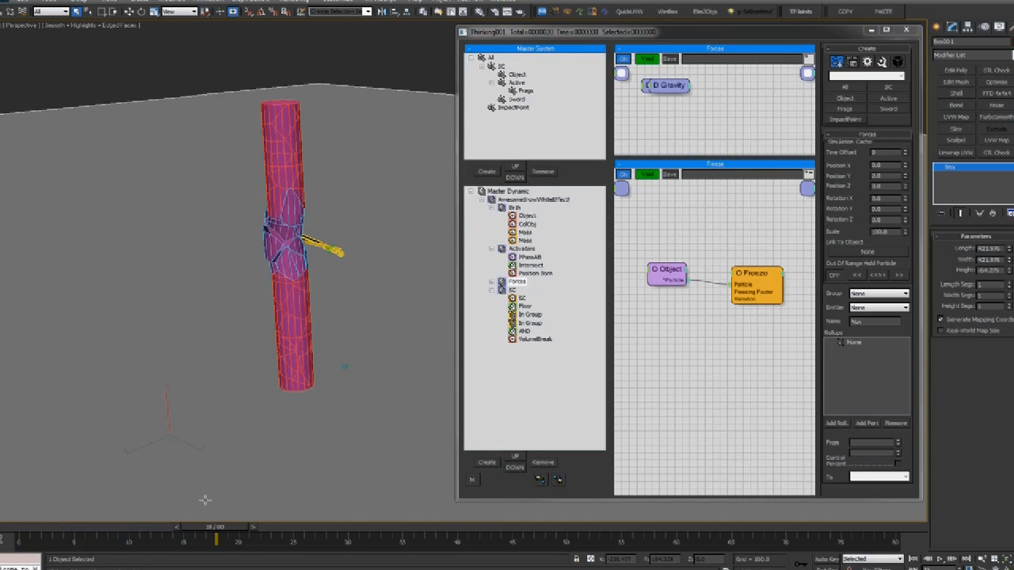
pyautogui.moveTo(0, 532); pyautogui.dragTo(0, 532)
# Zoom in on the cylinder and play to about frame 20 to watch the impact
pyautogui.click(524, 249)
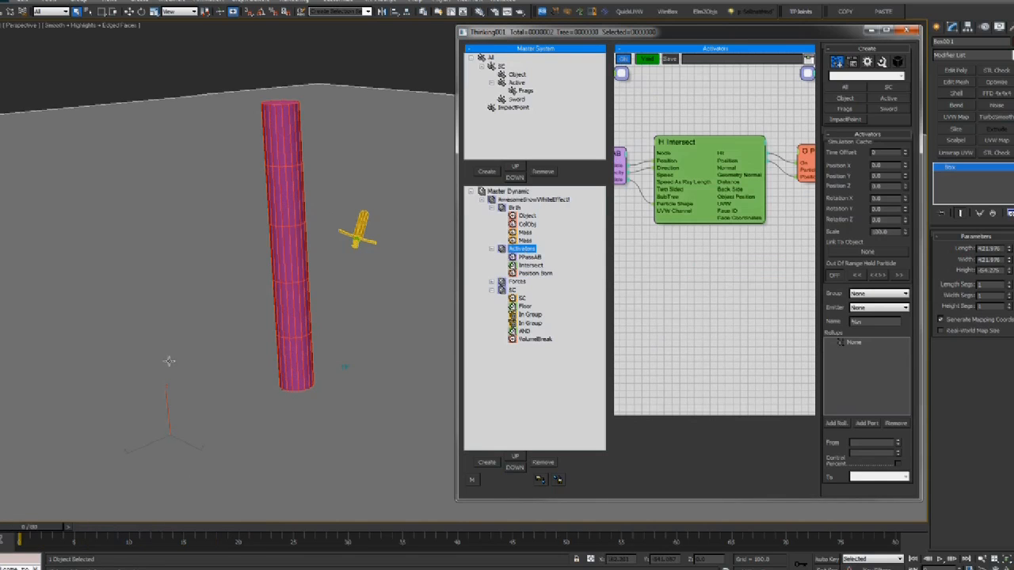
pyautogui.keyDown('alt'); pyautogui.moveTo(170, 362); pyautogui.dragTo(288, 382, button='middle'); pyautogui.keyUp('alt')
pyautogui.scroll(3, 288, 381)
pyautogui.click(530, 341)
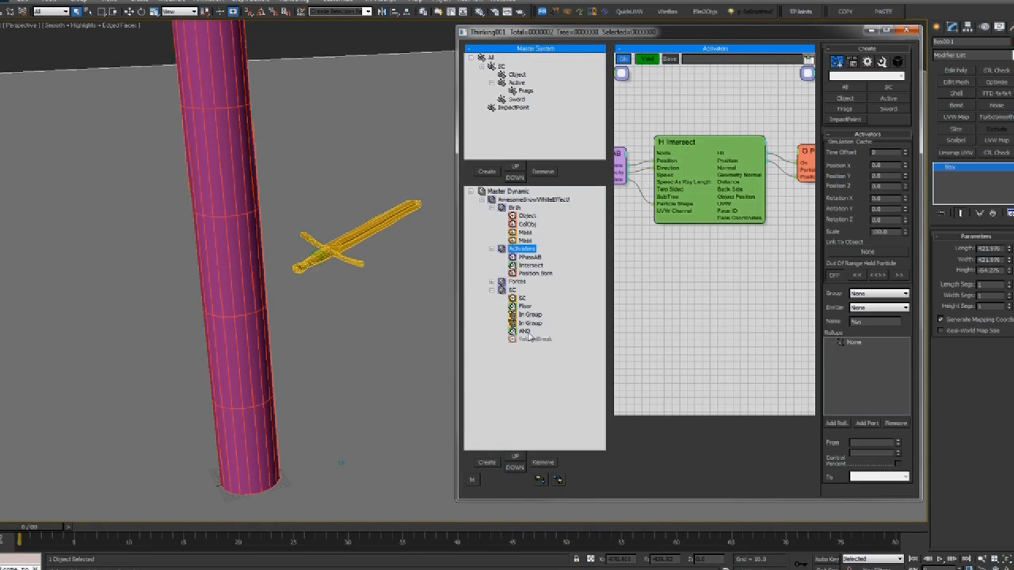
pyautogui.moveTo(43, 528); pyautogui.dragTo(231, 522)
pyautogui.keyDown('alt'); pyautogui.moveTo(213, 331); pyautogui.dragTo(280, 328, button='middle'); pyautogui.keyUp('alt')
# Switch the perspective view to wireframe (F3) and scrub the sword's strike on the cylinder
pyautogui.press('F3')
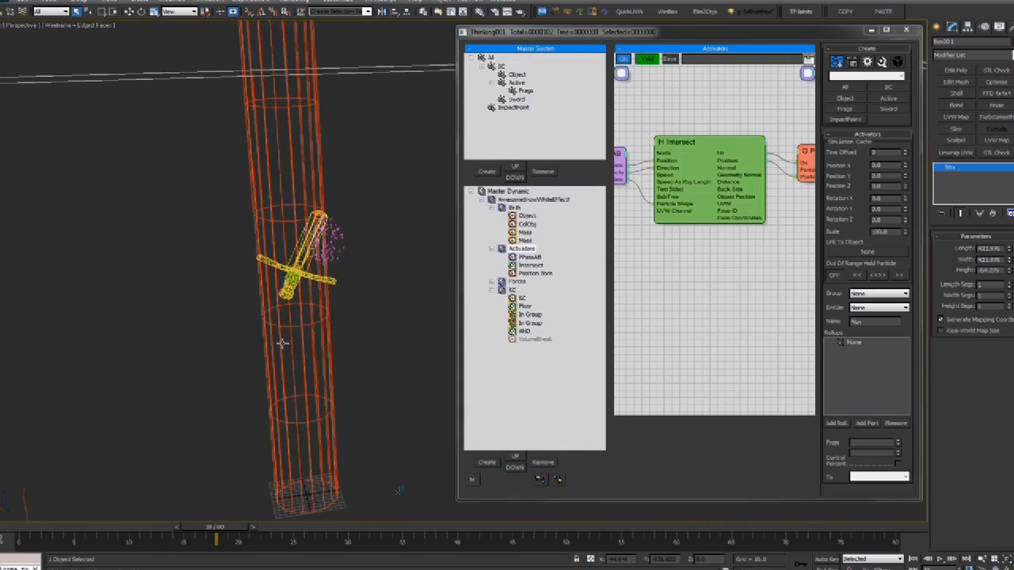
pyautogui.moveTo(33, 530); pyautogui.dragTo(110, 539)
pyautogui.keyDown('alt'); pyautogui.moveTo(277, 349); pyautogui.dragTo(242, 373, button='middle'); pyautogui.keyUp('alt')
pyautogui.scroll(-3, 243, 373)
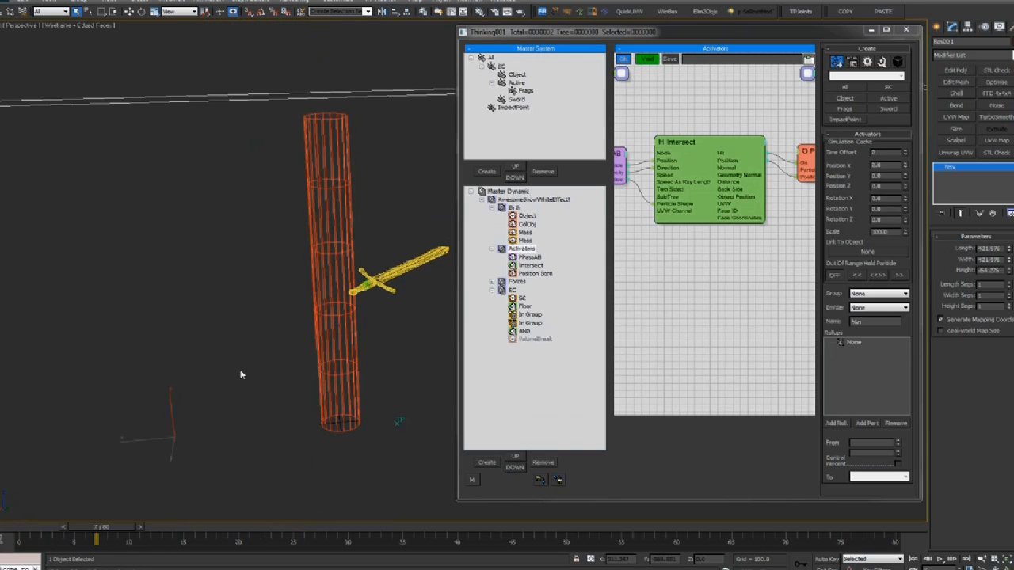
pyautogui.moveTo(33, 531); pyautogui.dragTo(271, 533)
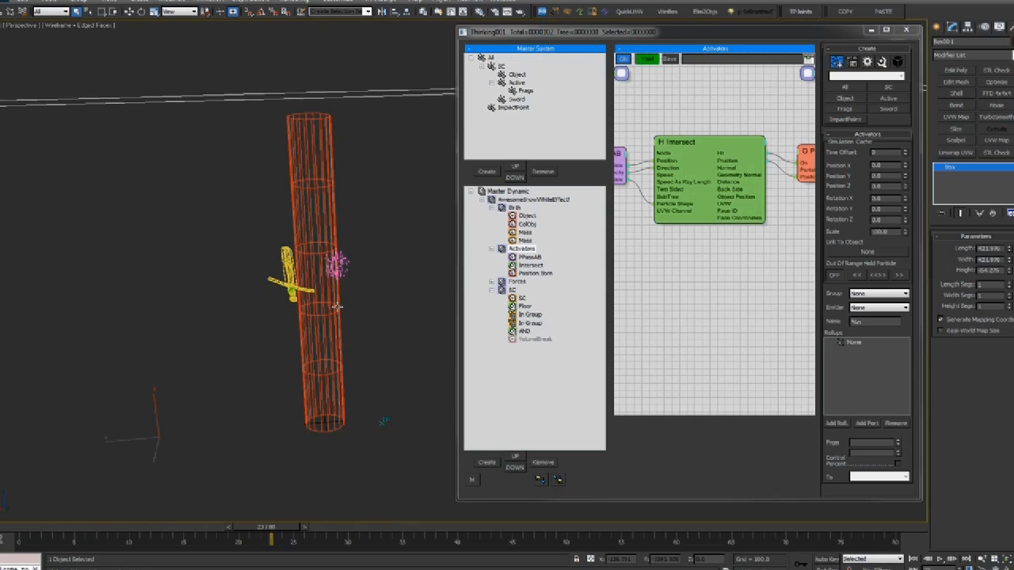
pyautogui.click(509, 249)
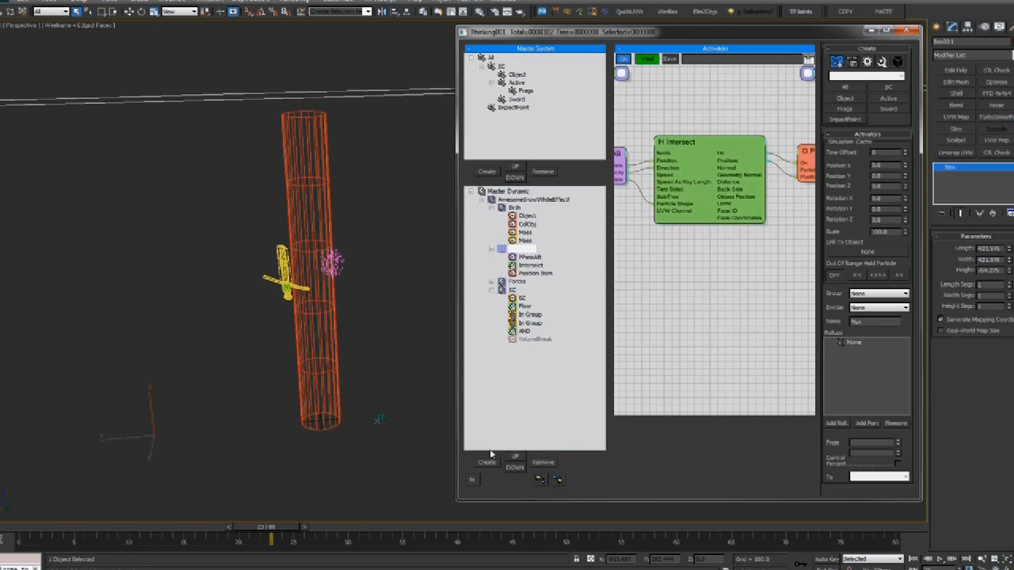
# Create a new top-level dynamic set named 'Activators'
pyautogui.click(506, 419)
pyautogui.click(488, 462)
pyautogui.moveTo(539, 283); pyautogui.dragTo(525, 251)
pyautogui.click(521, 284)
pyautogui.click(521, 286)
pyautogui.write('Activators')
pyautogui.press('Return')
# Rename the original Activators set to 'ImpactPoint' and nest it inside the new Activators
pyautogui.click(523, 249)
pyautogui.click(529, 249)
pyautogui.write('ImpactPoint')
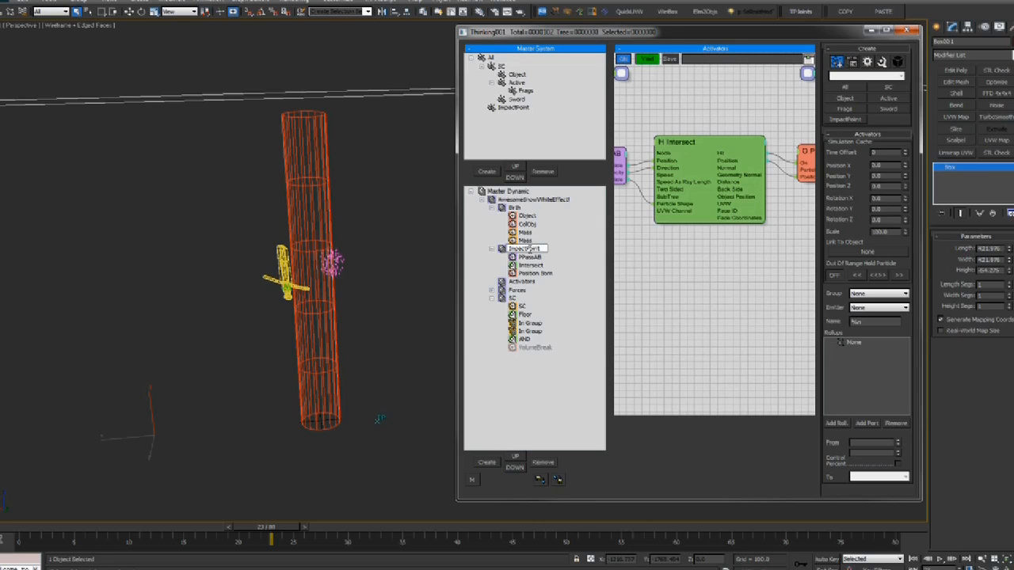
pyautogui.press('Return')
pyautogui.moveTo(497, 254); pyautogui.dragTo(504, 282)
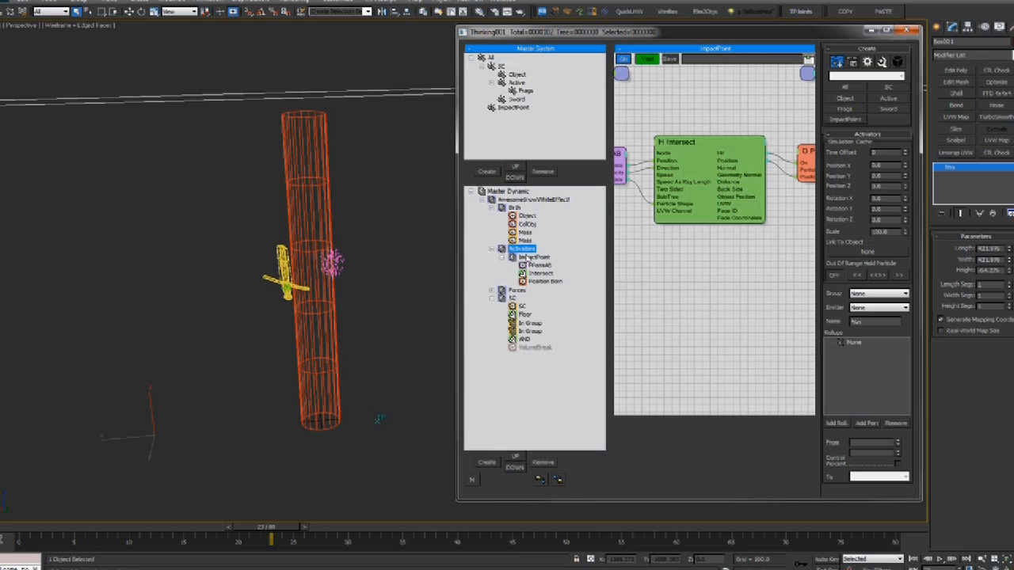
pyautogui.click(492, 249)
# Duplicate the ImpactPoint dynamic set and rename the copy 'ImpactGrow'
pyautogui.keyDown('shift'); pyautogui.moveTo(530, 261); pyautogui.dragTo(529, 260); pyautogui.keyUp('shift')
pyautogui.click(534, 265)
pyautogui.click(535, 266)
pyautogui.click(541, 265)
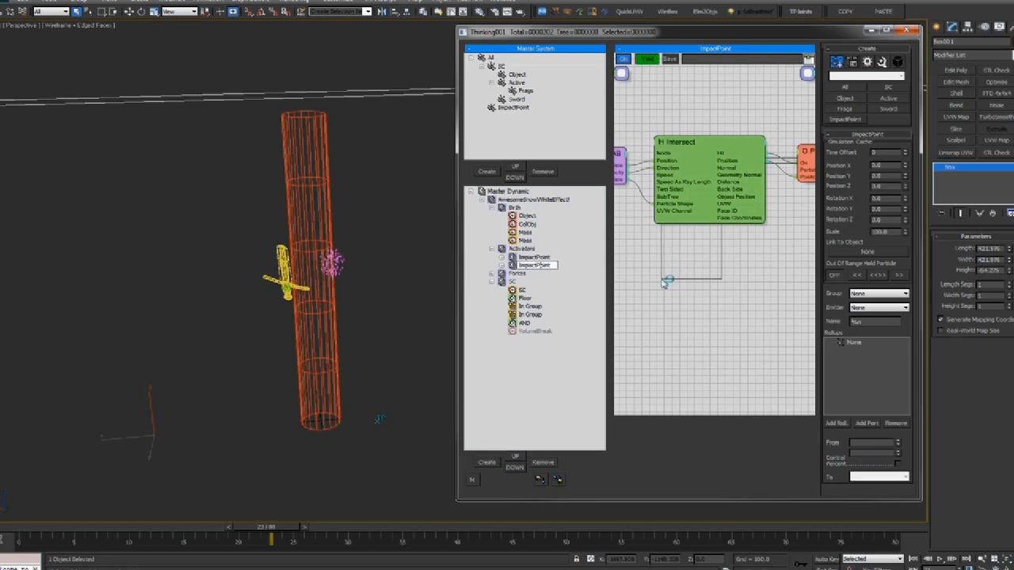
pyautogui.press('BackSpace')
pyautogui.press('BackSpace')
pyautogui.press('BackSpace')
pyautogui.press('BackSpace')
pyautogui.press('BackSpace')
pyautogui.press('BackSpace')
pyautogui.write('tFlow')
pyautogui.press('Return')
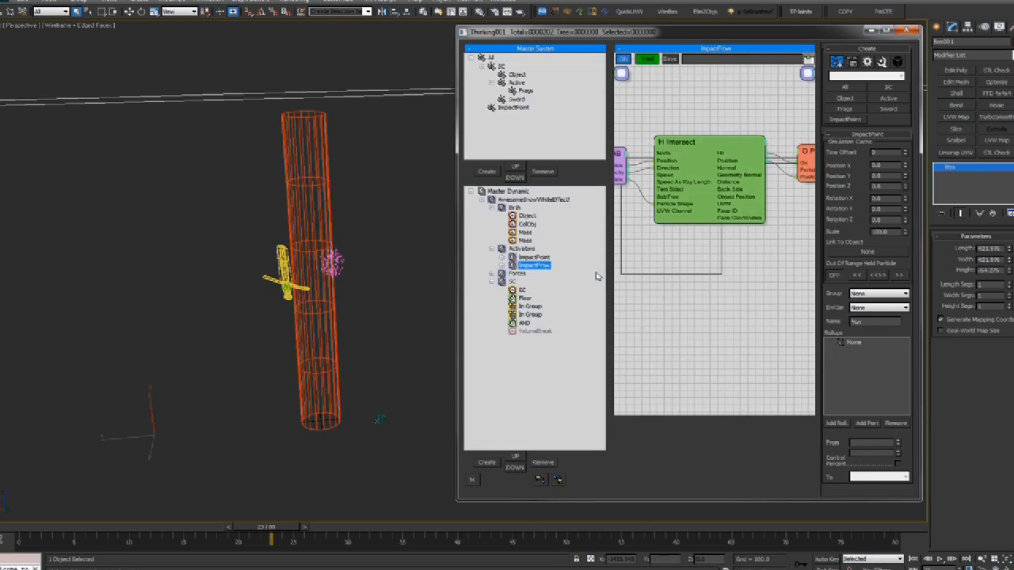
pyautogui.click(542, 270)
pyautogui.write('Gr')
pyautogui.press('Return')
# Duplicate the ImpactPoint particle group and name the copy 'ImpactGrow'
pyautogui.click(515, 109)
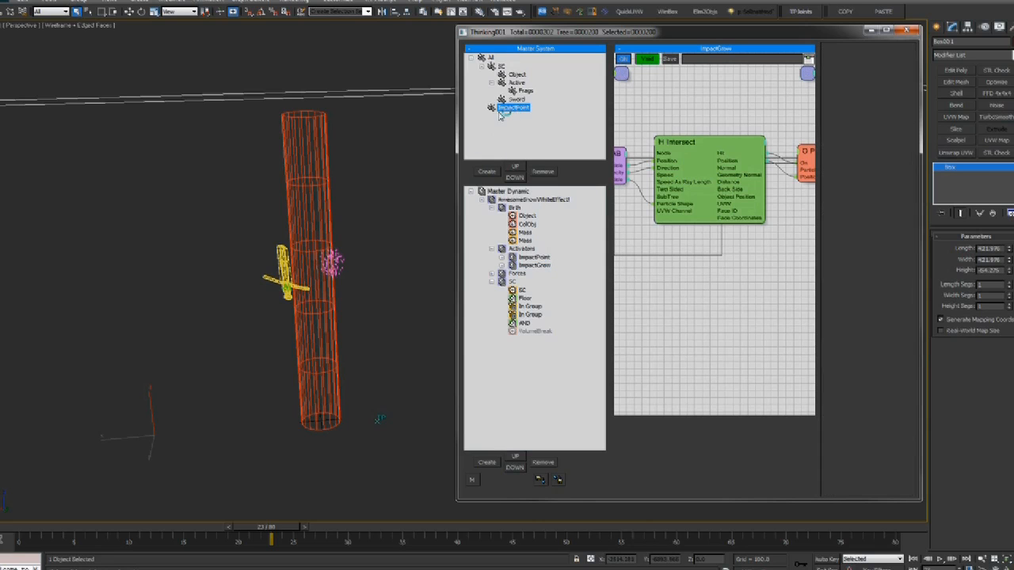
pyautogui.keyDown('shift'); pyautogui.moveTo(516, 105); pyautogui.dragTo(578, 119); pyautogui.keyUp('shift')
pyautogui.click(515, 116)
pyautogui.click(515, 116)
pyautogui.write('G')
pyautogui.press('Return')
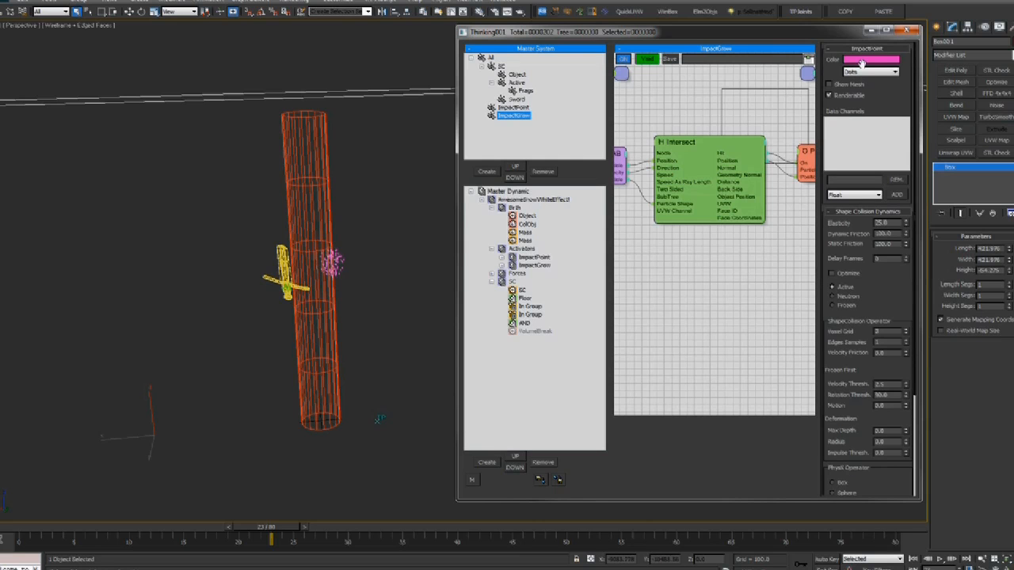
# Give the ImpactGrow group a green colour and preview the impact at frame 21
pyautogui.click(859, 61)
pyautogui.click(230, 60)
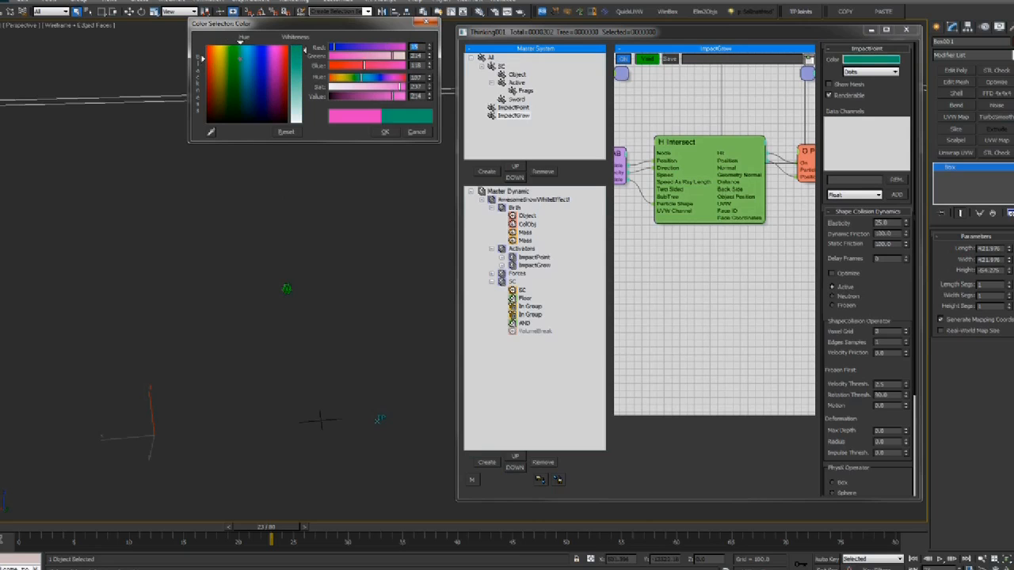
pyautogui.click(234, 56)
pyautogui.click(385, 132)
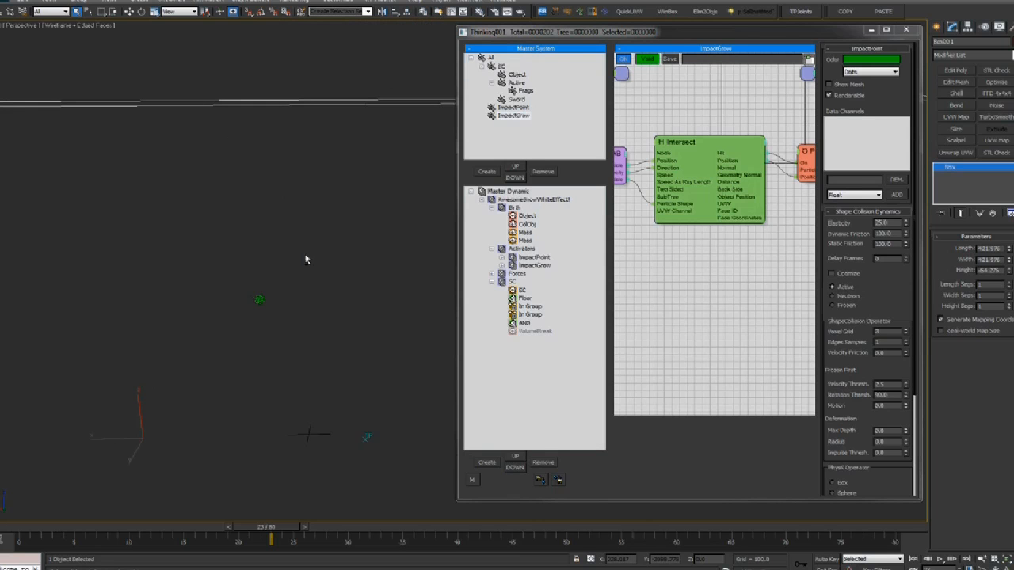
pyautogui.moveTo(72, 528); pyautogui.dragTo(264, 527)
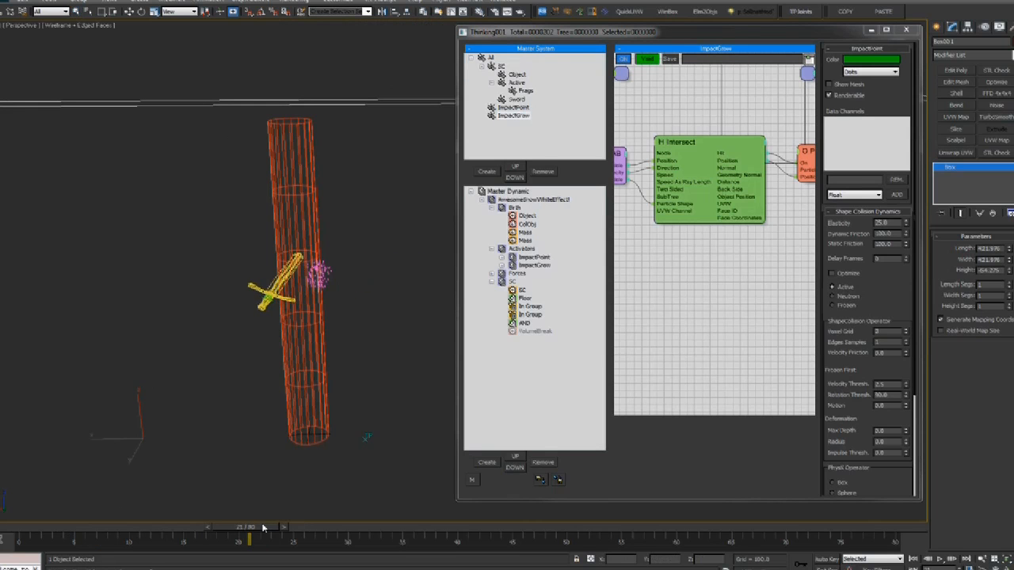
pyautogui.scroll(4, 309, 360)
pyautogui.click(535, 264)
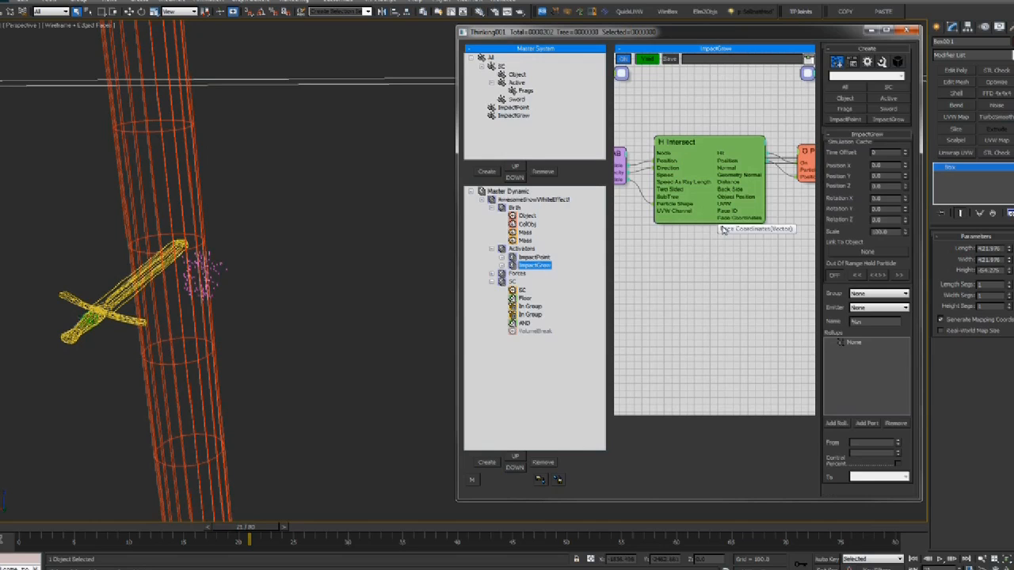
# Make the Position Born operator emit into the ImpactGrow group instead of ImpactPoint
pyautogui.moveTo(746, 260); pyautogui.dragTo(688, 223)
pyautogui.moveTo(674, 263); pyautogui.dragTo(726, 264, button='middle')
pyautogui.moveTo(811, 260); pyautogui.dragTo(733, 249, button='middle')
pyautogui.moveTo(794, 233); pyautogui.dragTo(714, 241, button='middle')
pyautogui.click(741, 159)
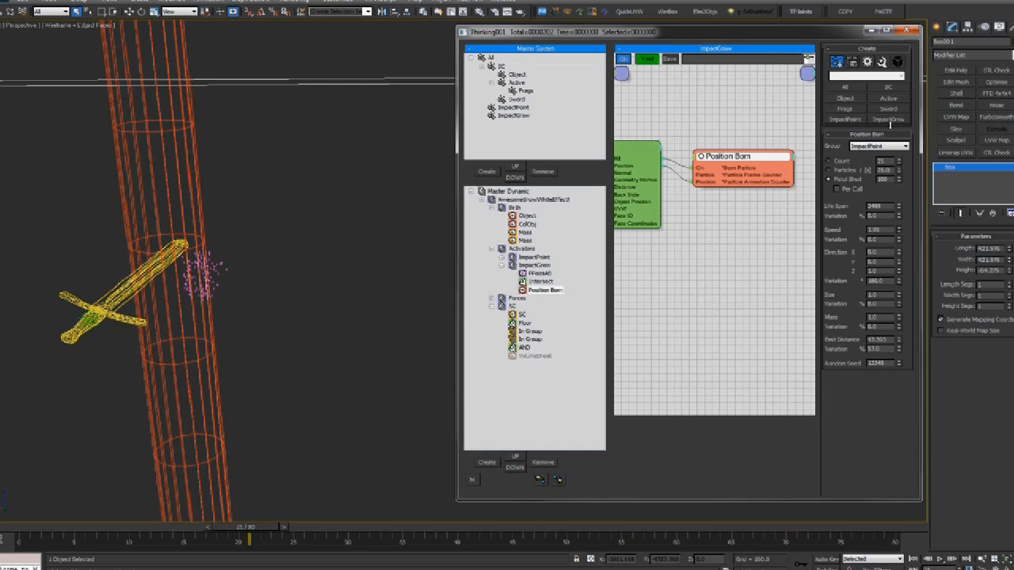
pyautogui.click(513, 116)
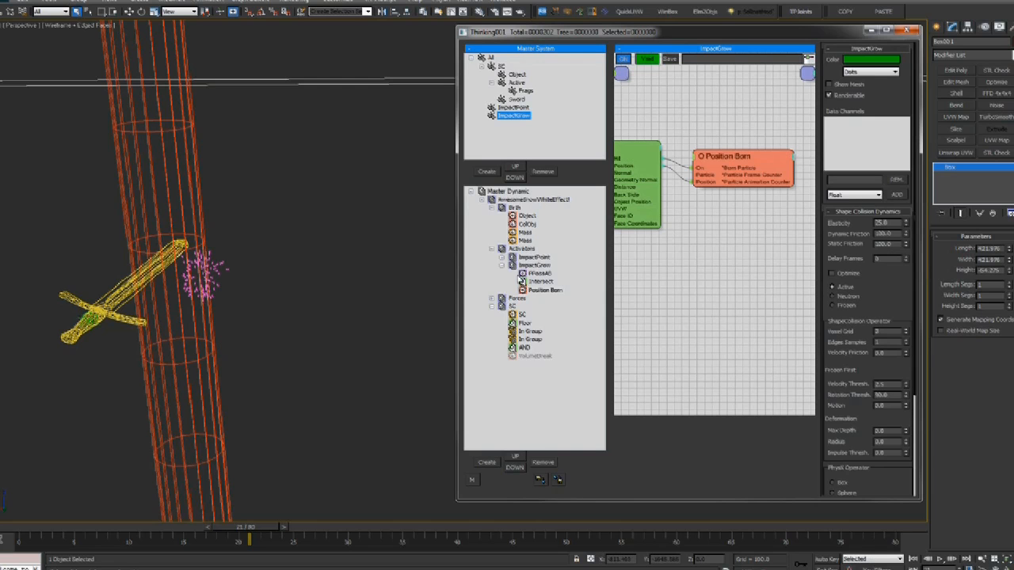
pyautogui.moveTo(699, 233); pyautogui.dragTo(696, 233, button='middle')
pyautogui.click(737, 158)
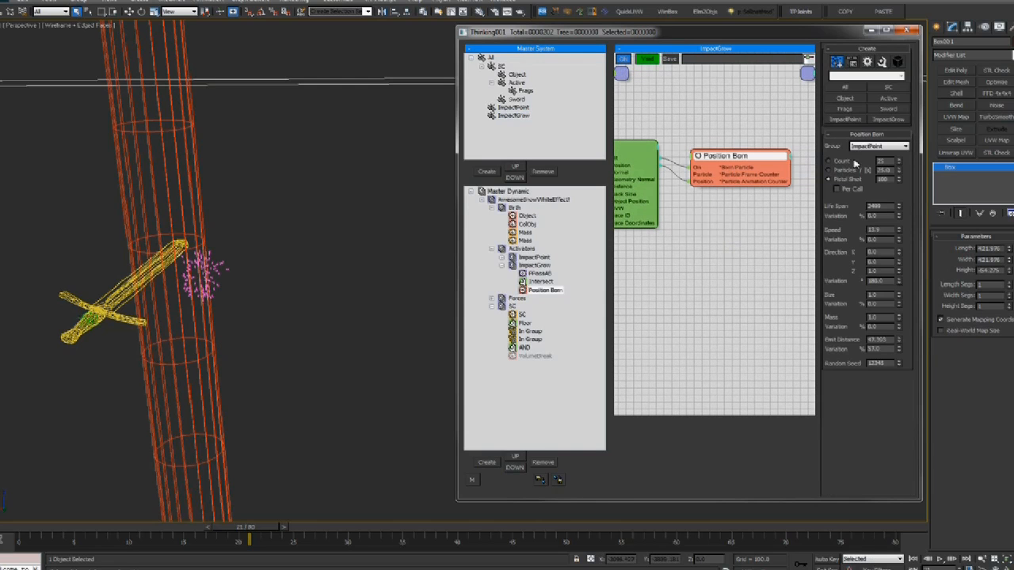
pyautogui.click(879, 147)
pyautogui.click(865, 203)
# Raise the Position Born speed to about 921 and play the animation to watch particles spread
pyautogui.moveTo(900, 230); pyautogui.dragTo(900, 119)
pyautogui.scroll(-4, 225, 422)
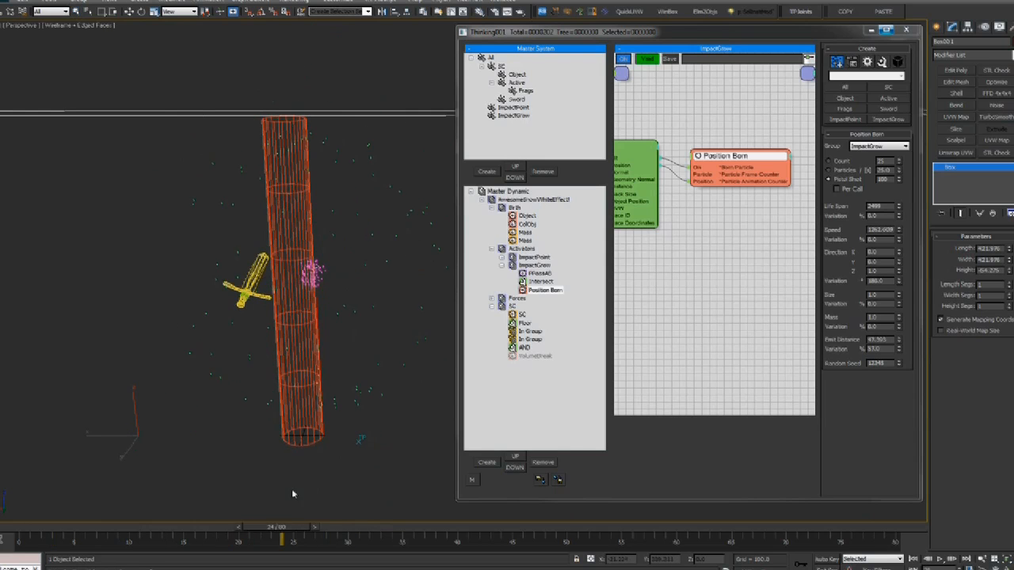
pyautogui.moveTo(900, 229)
pyautogui.mouseDown()
pyautogui.moveTo(902, 250)
pyautogui.moveTo(898, 215)
pyautogui.mouseUp()
pyautogui.keyDown('alt'); pyautogui.moveTo(271, 340); pyautogui.dragTo(209, 348, button='middle'); pyautogui.keyUp('alt')
pyautogui.click(122, 528)
pyautogui.press('/')
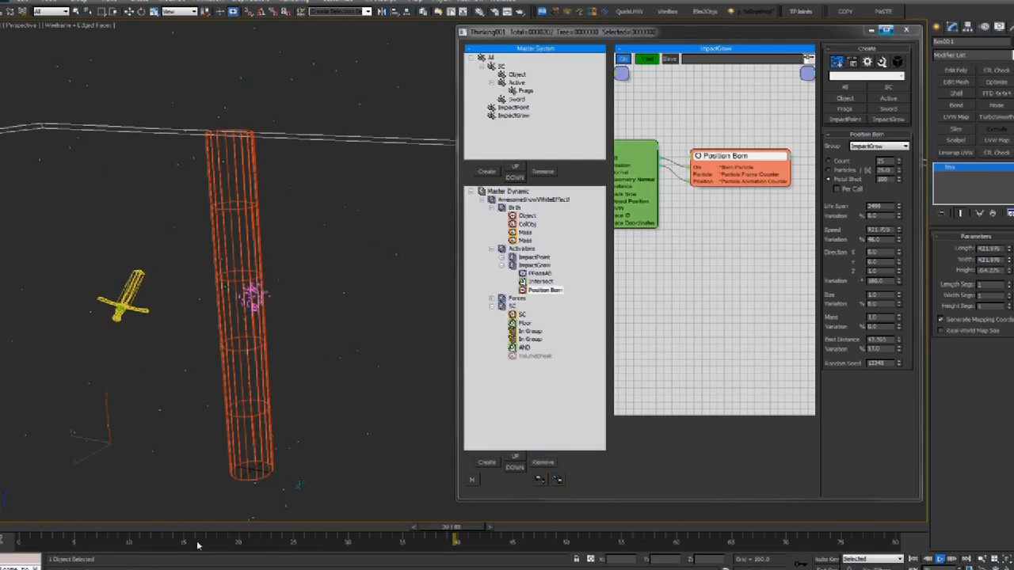
pyautogui.click(177, 530)
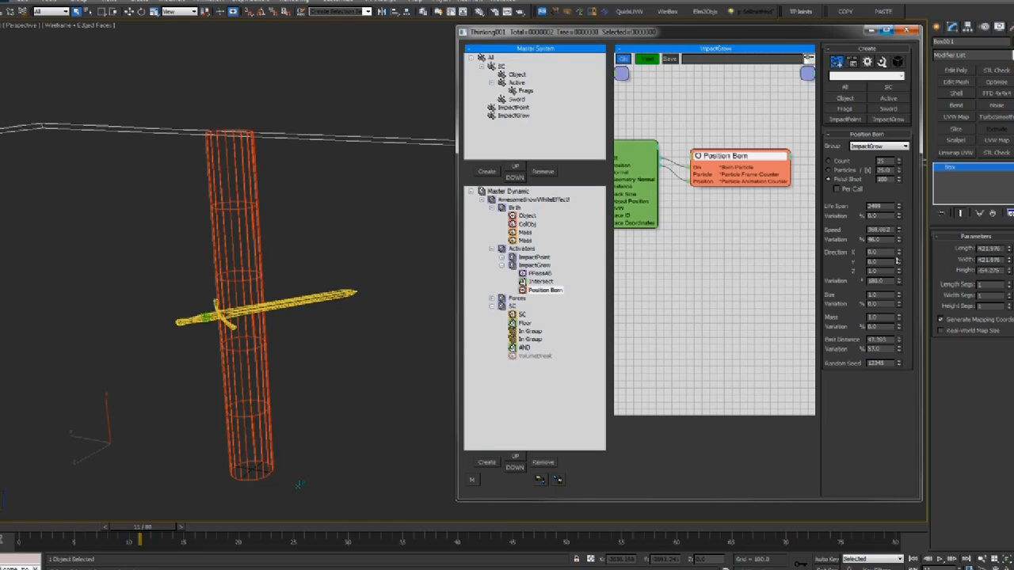
pyautogui.press('/')
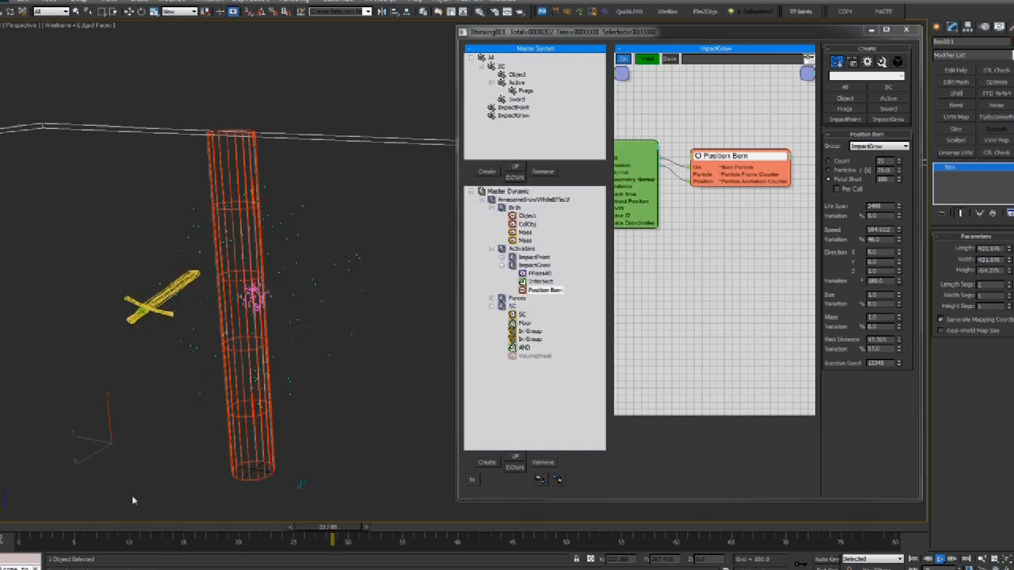
pyautogui.press('/')
pyautogui.keyDown('alt'); pyautogui.moveTo(183, 425); pyautogui.dragTo(239, 372, button='middle'); pyautogui.keyUp('alt')
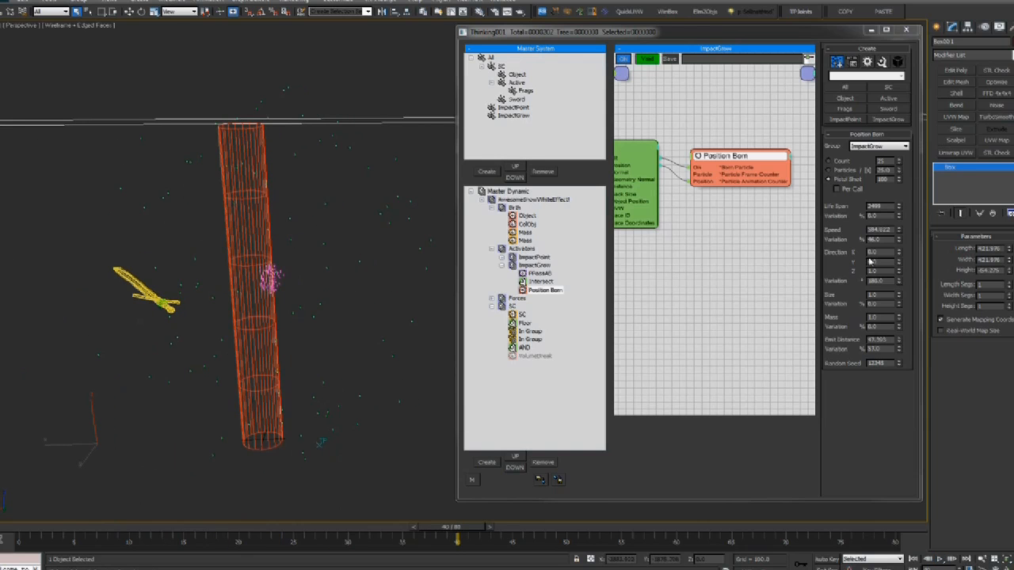
# Set the Pistol Shot amount to 8000 and scrub frames 12–32 to watch the sphere grow
pyautogui.click(829, 179)
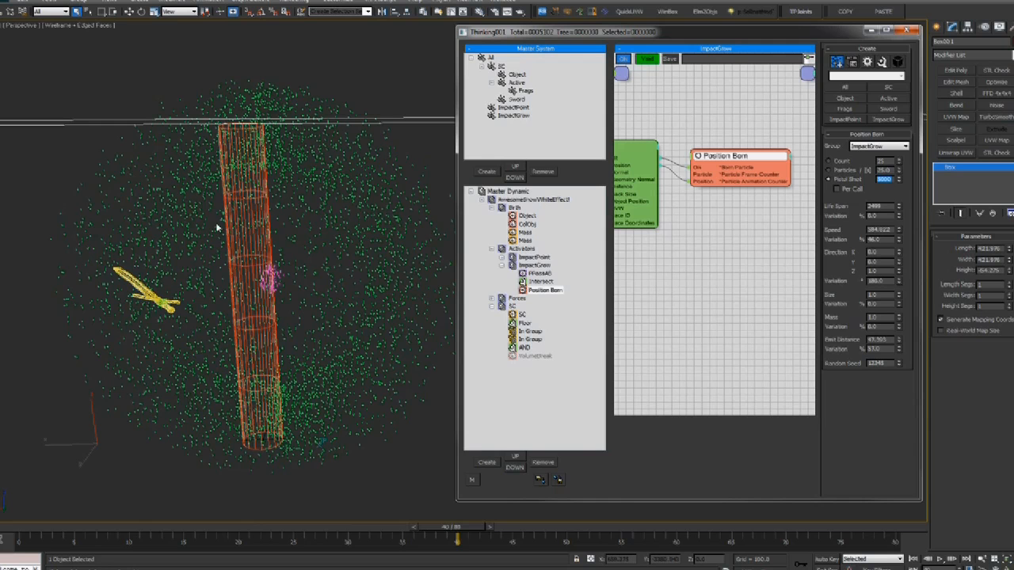
pyautogui.moveTo(155, 528); pyautogui.dragTo(318, 486)
pyautogui.keyDown('alt'); pyautogui.moveTo(304, 279); pyautogui.dragTo(324, 252, button='middle'); pyautogui.keyUp('alt')
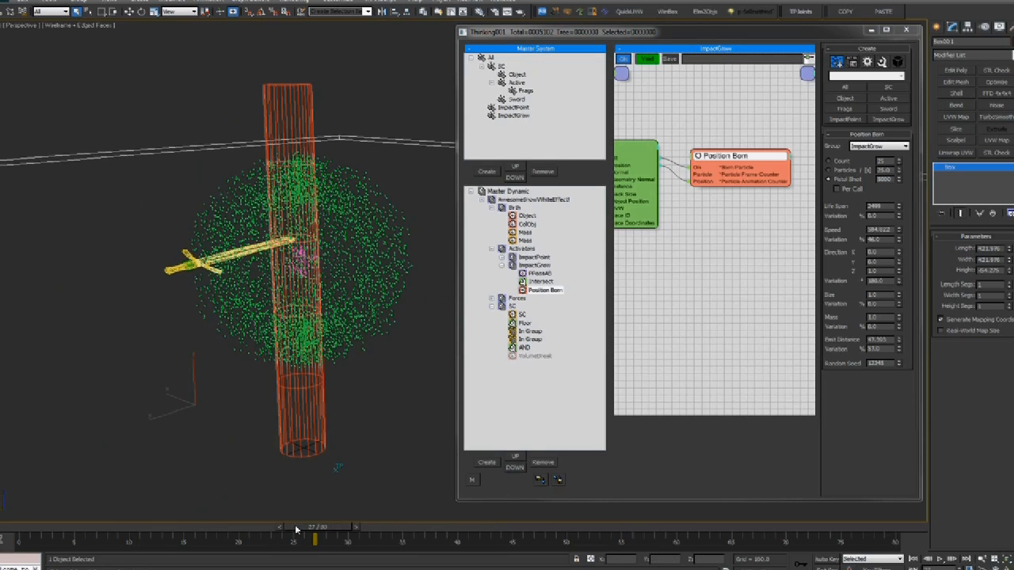
pyautogui.moveTo(296, 530); pyautogui.dragTo(351, 528)
pyautogui.scroll(5, 352, 378)
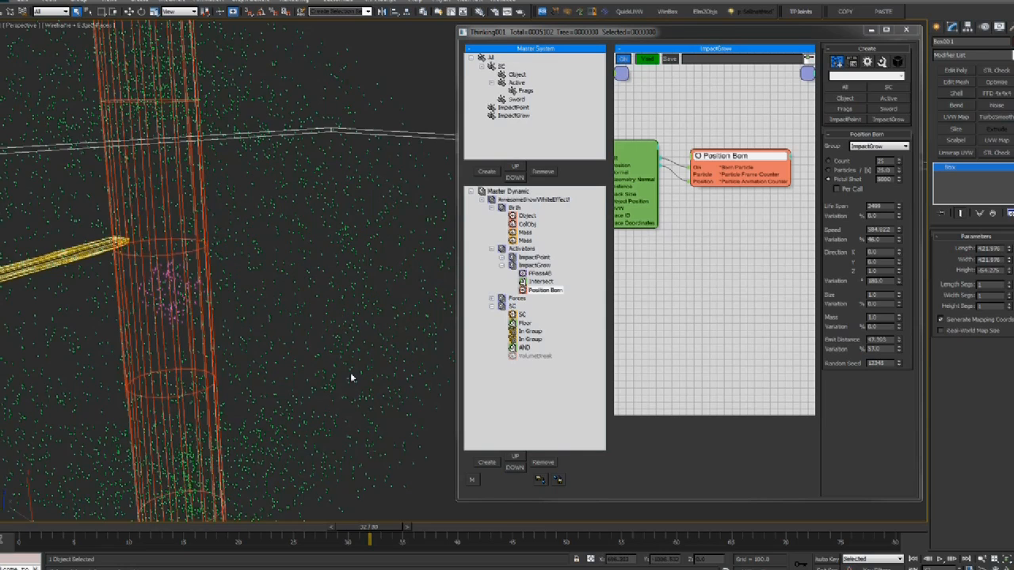
pyautogui.scroll(-5, 281, 313)
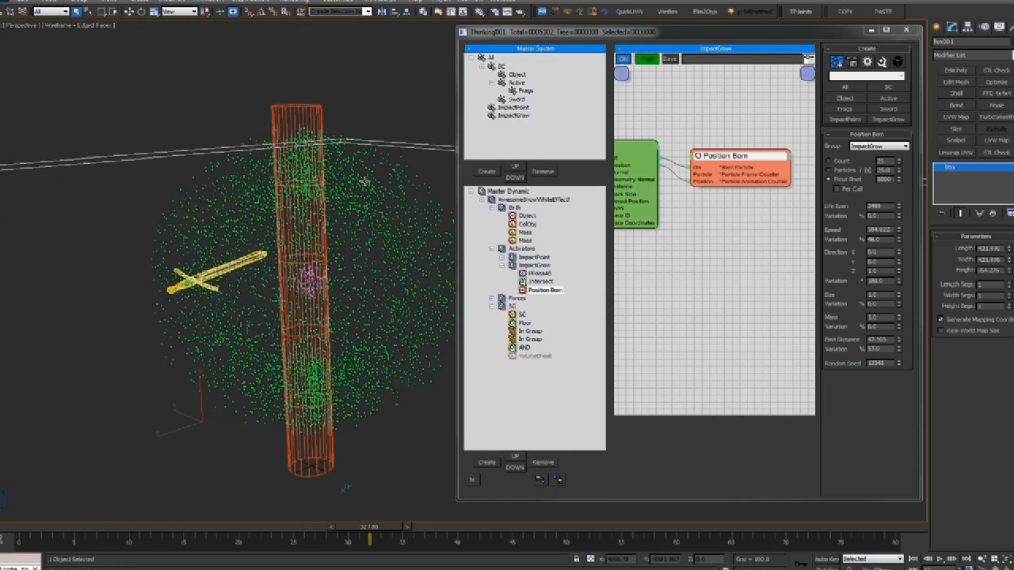
pyautogui.moveTo(156, 530); pyautogui.dragTo(233, 496)
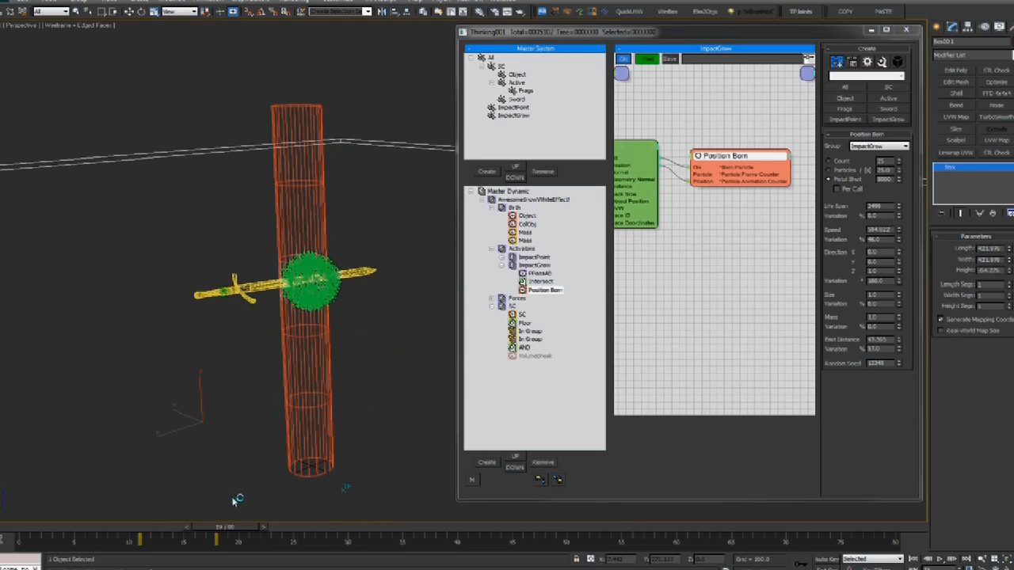
# Adjust the Point001 sword helper vertically and preview frames 19–25
pyautogui.click(219, 288)
pyautogui.moveTo(219, 270)
pyautogui.mouseDown()
pyautogui.moveTo(217, 330)
pyautogui.moveTo(220, 271)
pyautogui.mouseUp()
pyautogui.moveTo(227, 529); pyautogui.dragTo(372, 529)
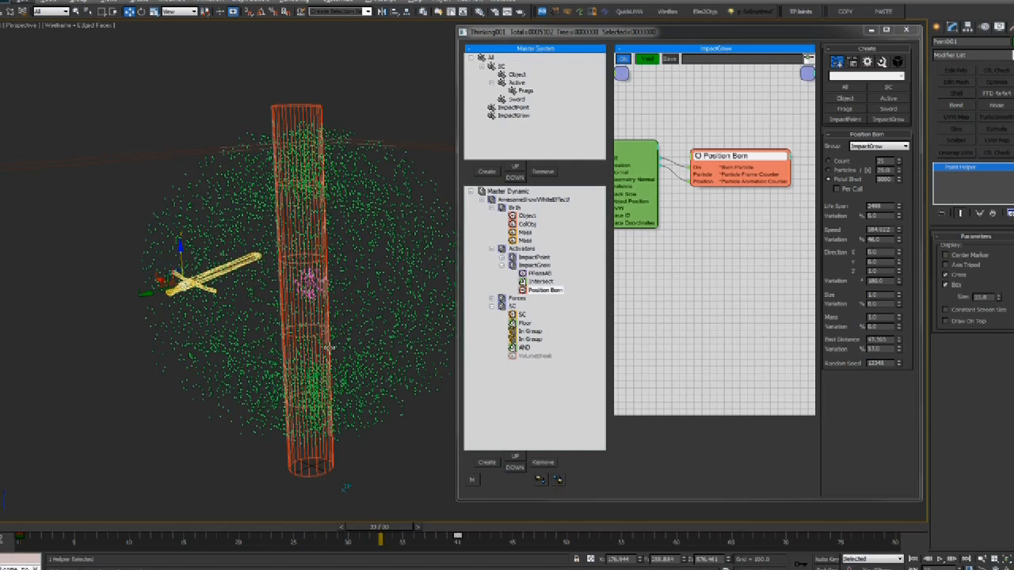
pyautogui.keyDown('alt'); pyautogui.moveTo(288, 245); pyautogui.dragTo(297, 251, button='middle'); pyautogui.keyUp('alt')
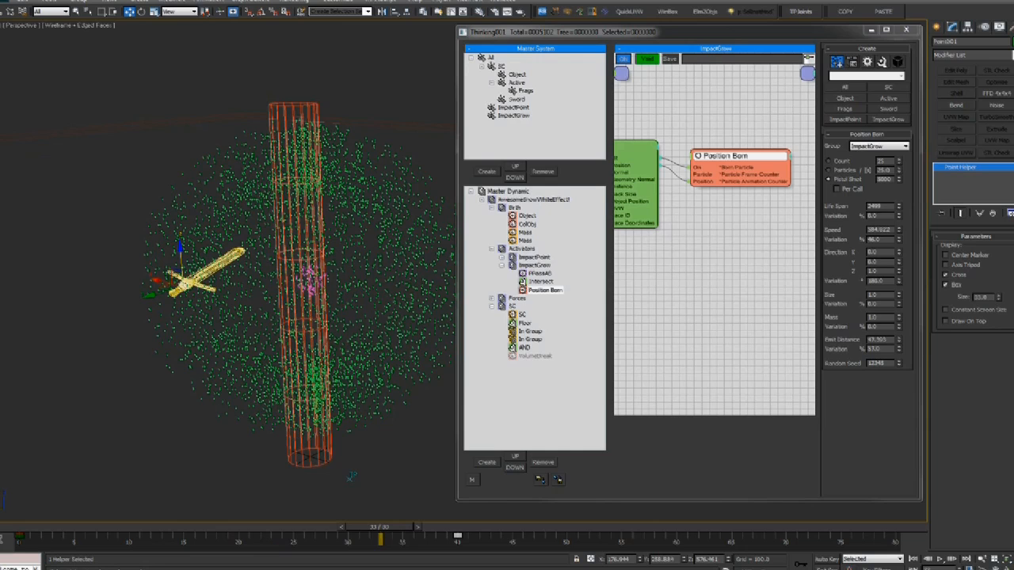
pyautogui.hotkey('alt', 'Tab')
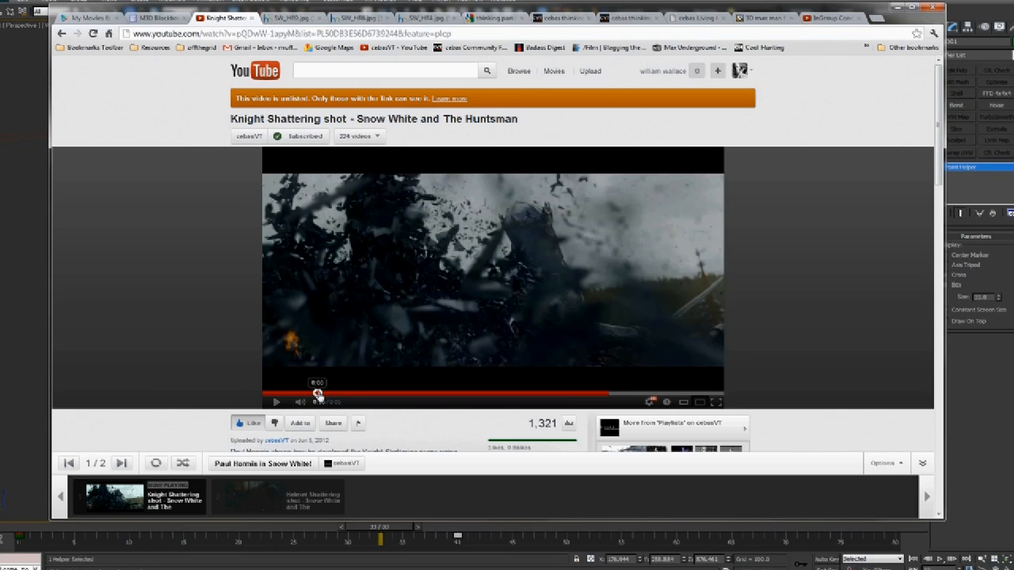
pyautogui.click(317, 394)
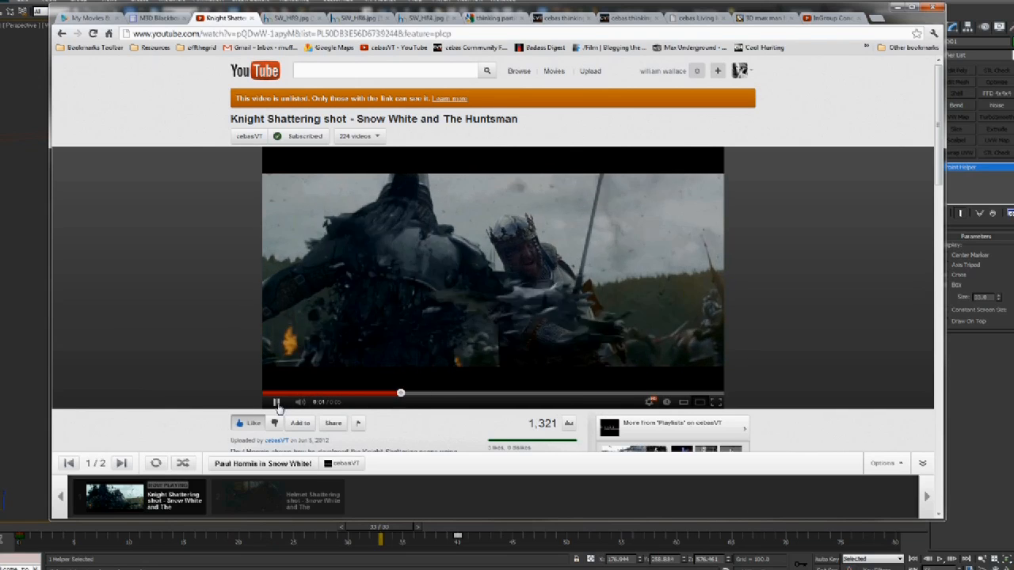
pyautogui.click(276, 403)
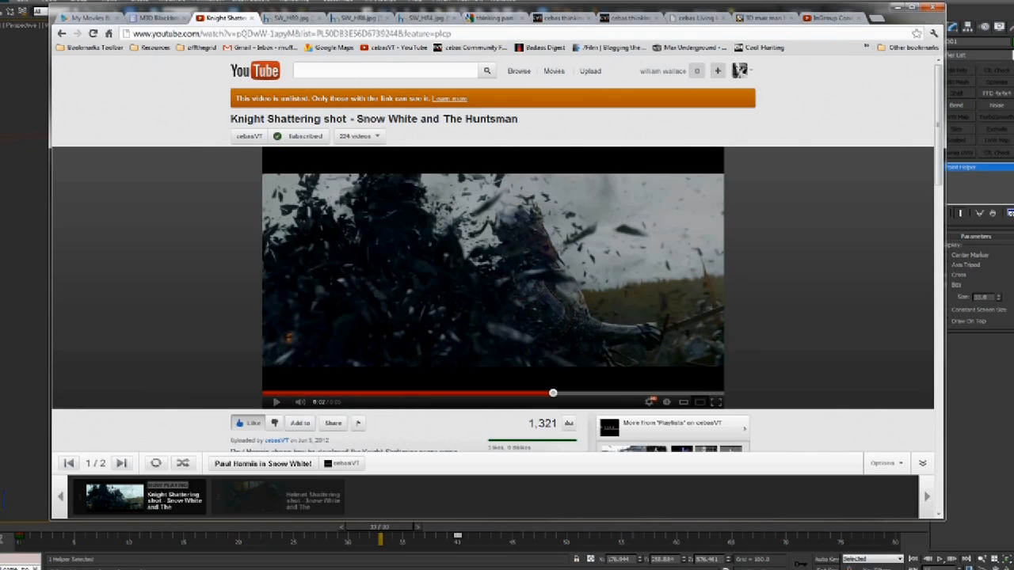
pyautogui.hotkey('alt', 'Tab')
pyautogui.moveTo(133, 526); pyautogui.dragTo(382, 528)
pyautogui.press('w')
pyautogui.keyDown('alt'); pyautogui.moveTo(341, 309); pyautogui.dragTo(380, 337, button='middle'); pyautogui.keyUp('alt')
pyautogui.scroll(3, 290, 344)
pyautogui.moveTo(290, 344); pyautogui.dragTo(325, 337, button='middle')
# Re-enable the VolumeBreak operator in the SC event and preview the shattering to frame 19
pyautogui.scroll(-4, 441, 342)
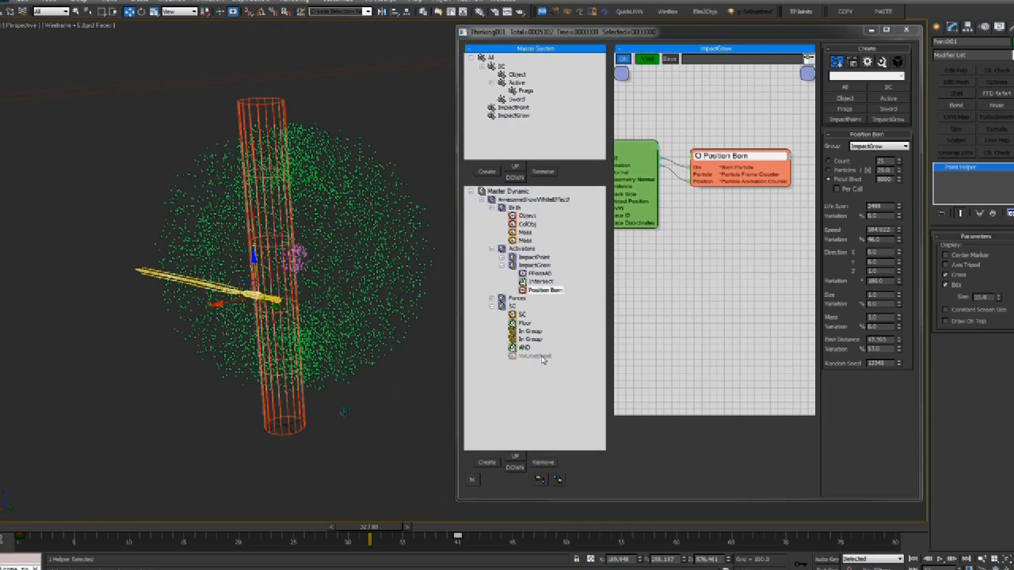
pyautogui.click(522, 314)
pyautogui.rightClick(779, 230)
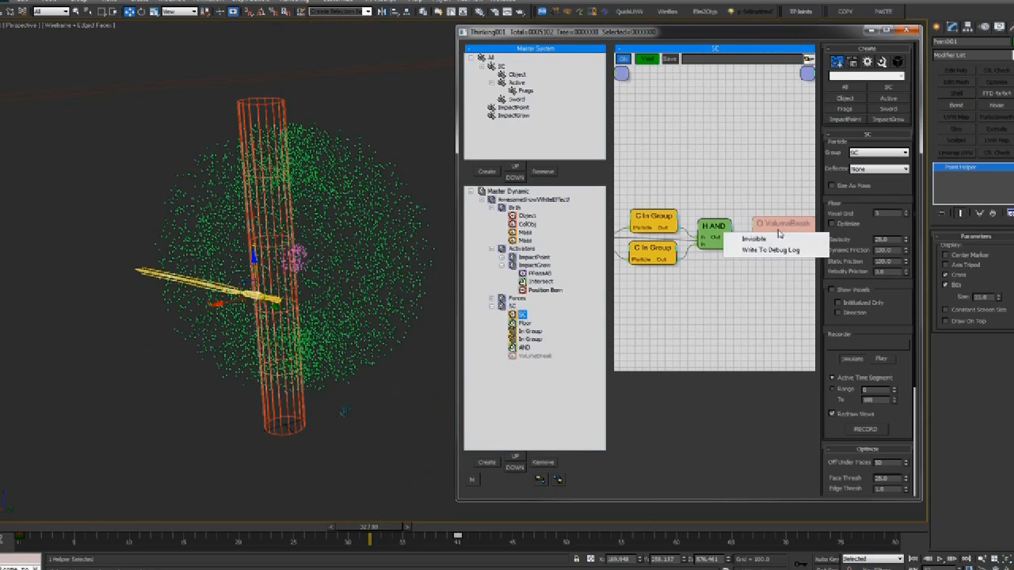
pyautogui.click(779, 240)
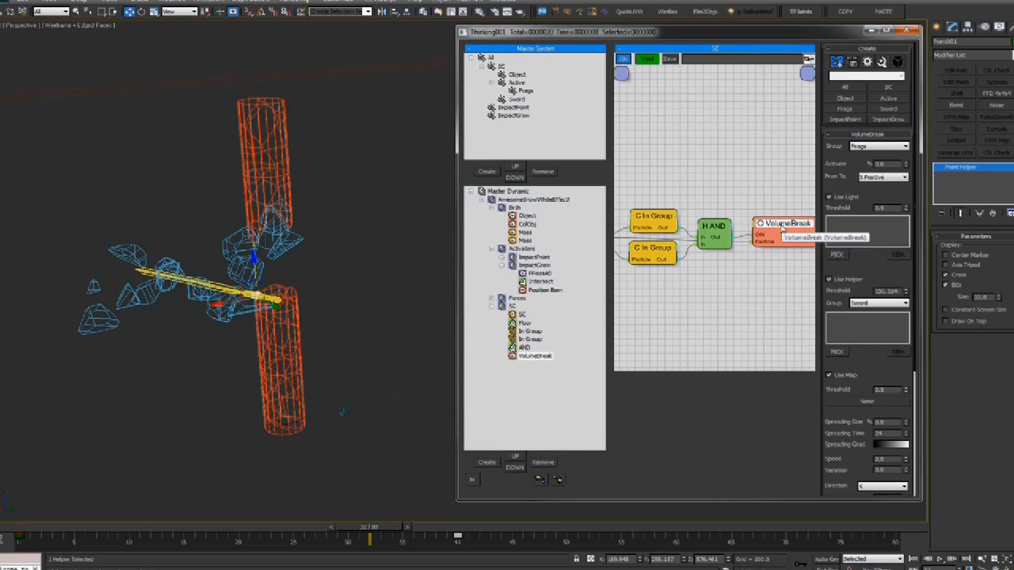
pyautogui.moveTo(24, 526); pyautogui.dragTo(113, 515)
pyautogui.keyDown('alt'); pyautogui.moveTo(238, 400); pyautogui.dragTo(315, 307, button='middle'); pyautogui.keyUp('alt')
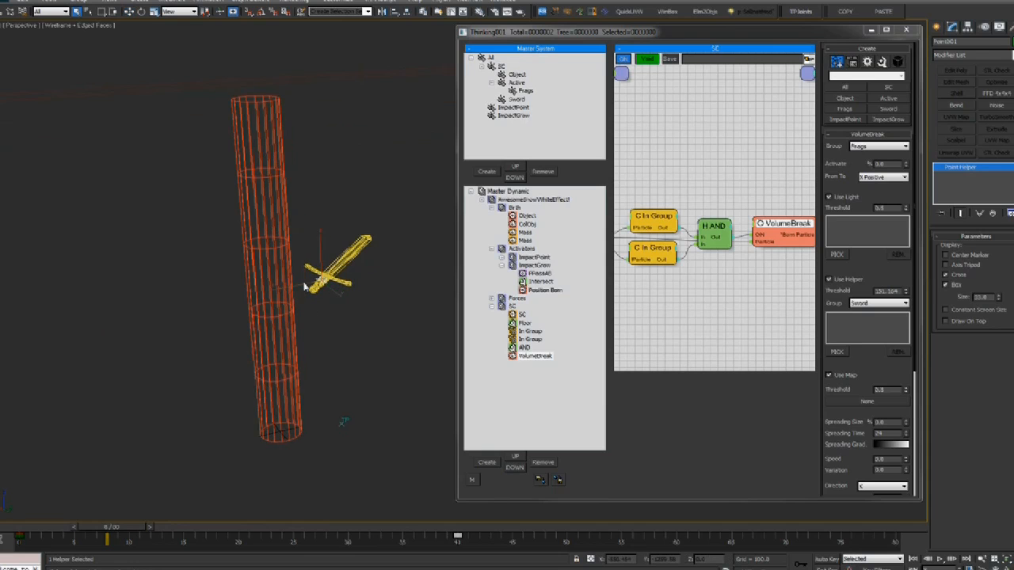
pyautogui.press('q')
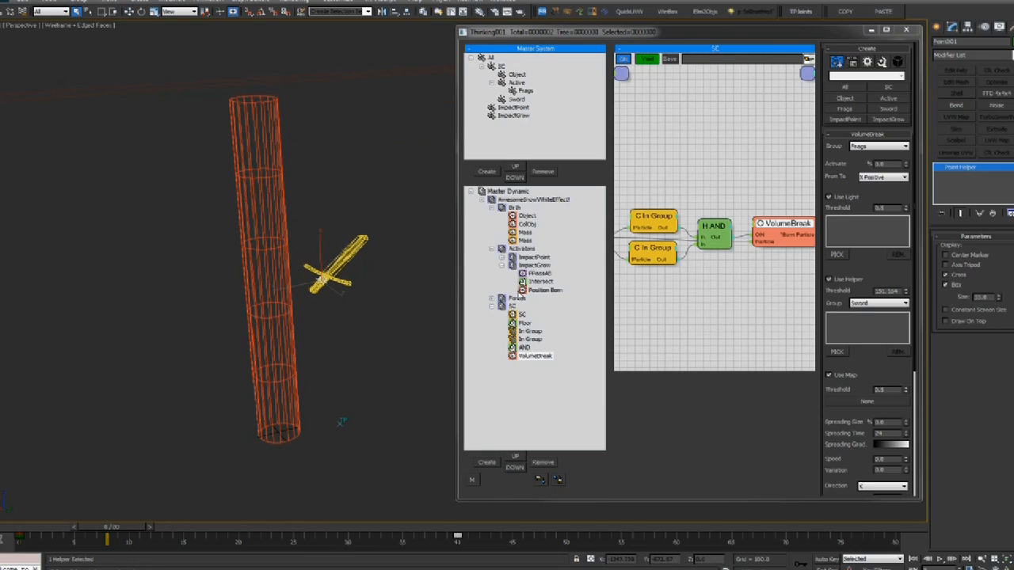
# Set VolumeBreak's helper group to ImpactGrow and lower the helper threshold to 53.217
pyautogui.click(866, 304)
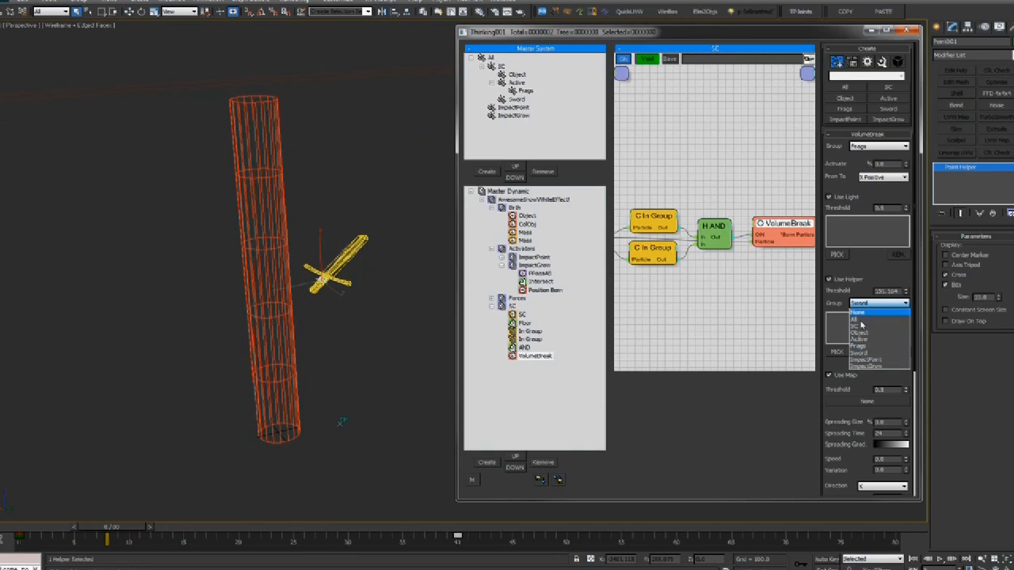
pyautogui.click(864, 370)
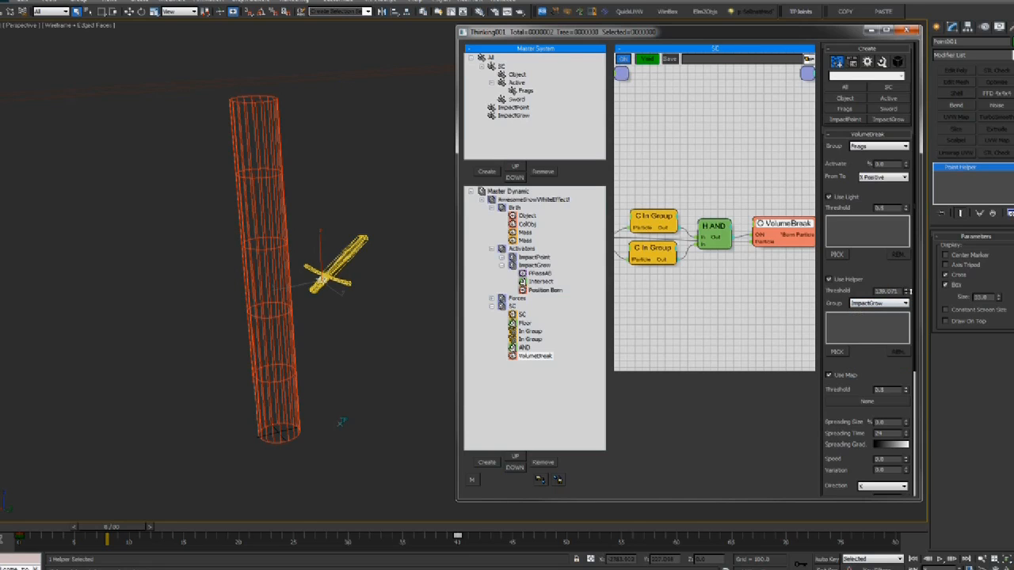
pyautogui.moveTo(282, 298); pyautogui.dragTo(303, 299, button='middle')
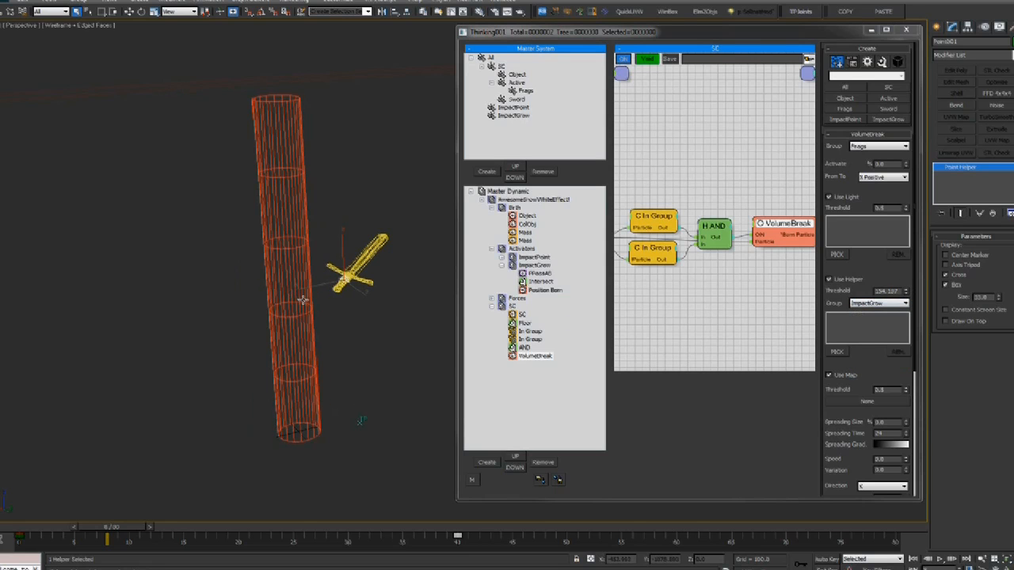
pyautogui.moveTo(905, 293); pyautogui.dragTo(908, 323)
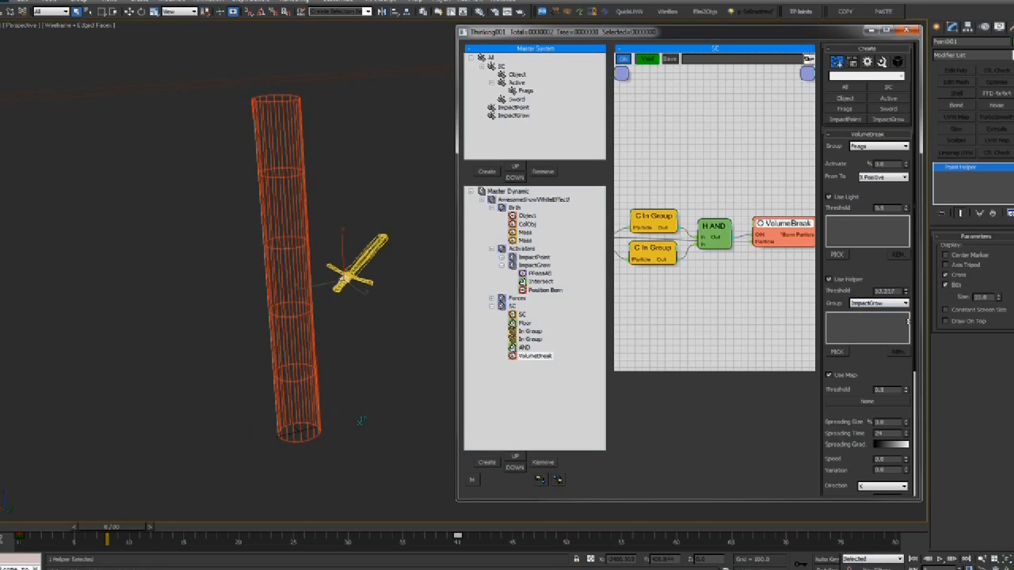
# Play the shatter, tune the helper threshold to about 59, and rewind to frame 17
pyautogui.press('/')
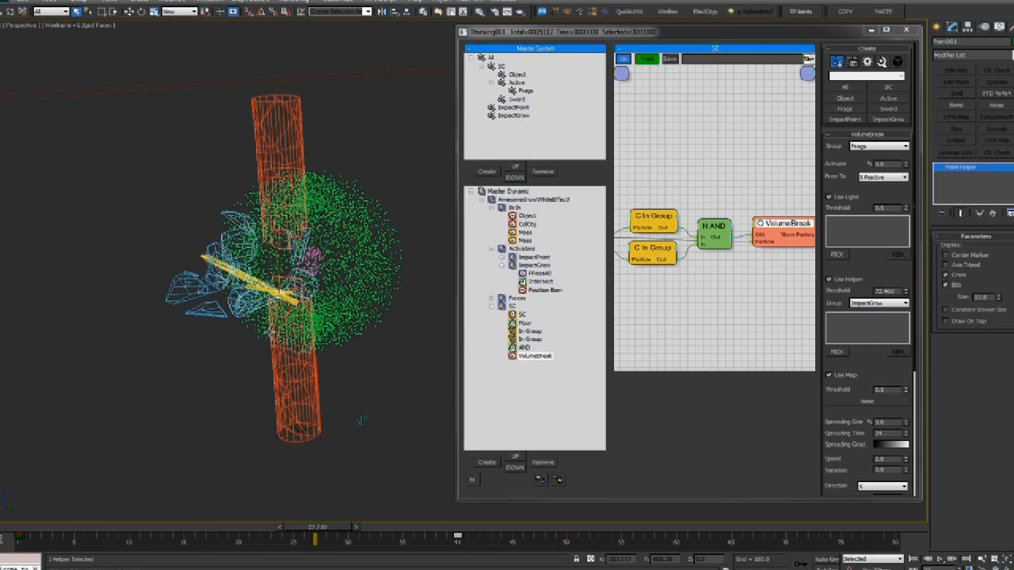
pyautogui.moveTo(64, 527); pyautogui.dragTo(275, 523)
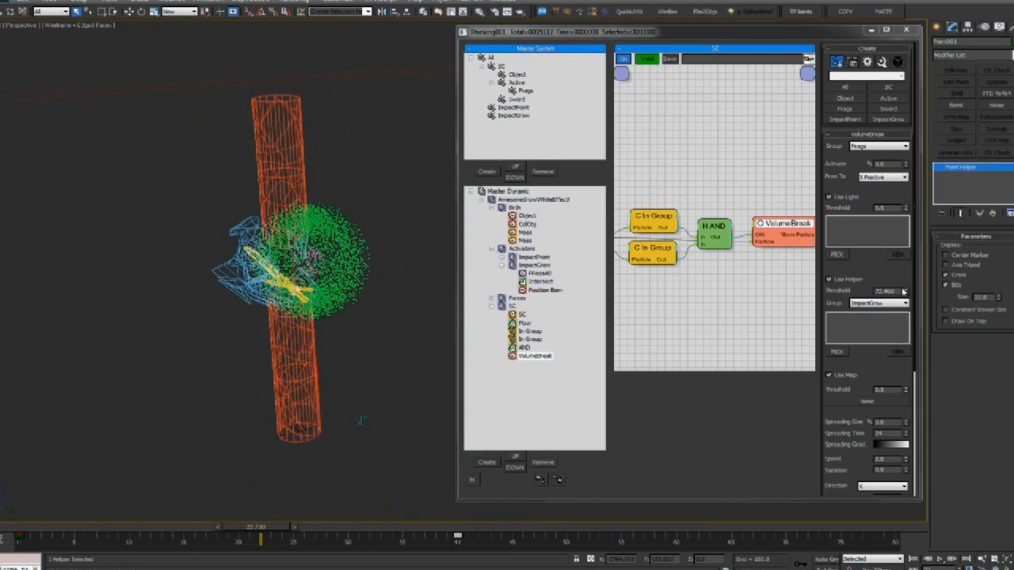
pyautogui.moveTo(908, 293); pyautogui.dragTo(901, 255)
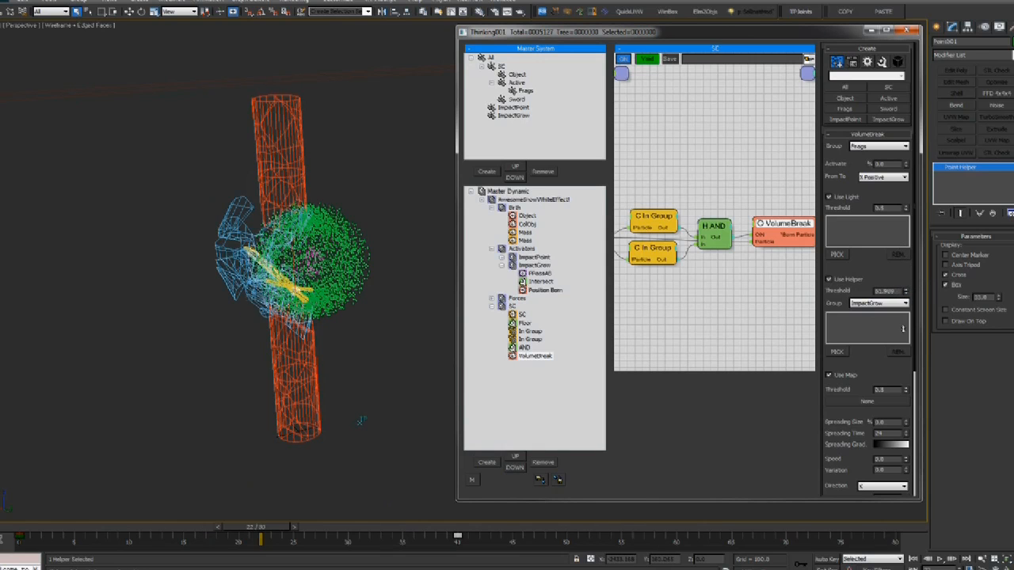
pyautogui.moveTo(903, 329); pyautogui.dragTo(904, 320)
pyautogui.moveTo(159, 530); pyautogui.dragTo(573, 516)
# Replay the fracture up to frame 42 and return to the frame where the sword strikes
pyautogui.keyDown('alt'); pyautogui.moveTo(331, 433); pyautogui.dragTo(122, 465, button='middle'); pyautogui.keyUp('alt')
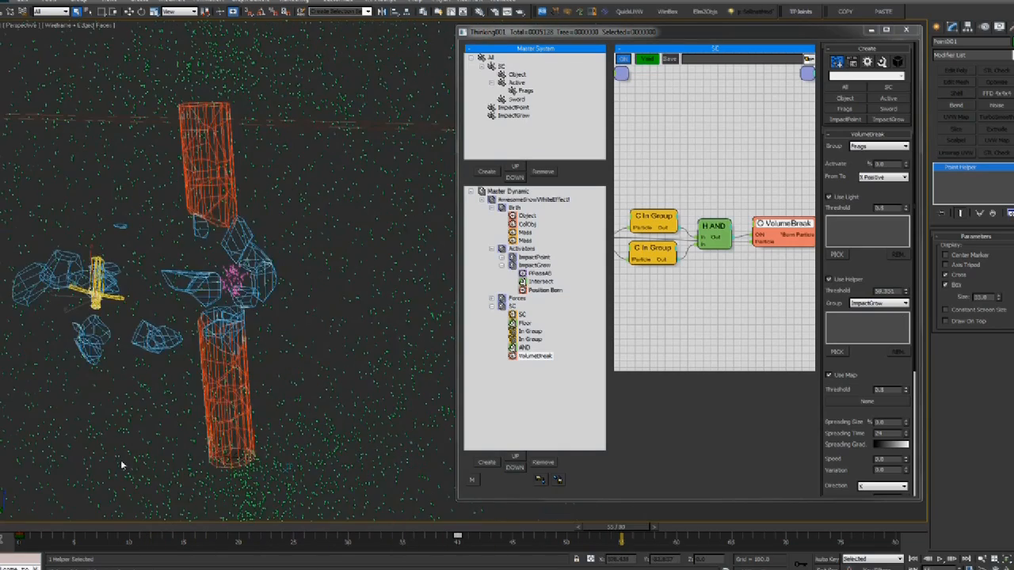
pyautogui.moveTo(66, 526); pyautogui.dragTo(643, 525)
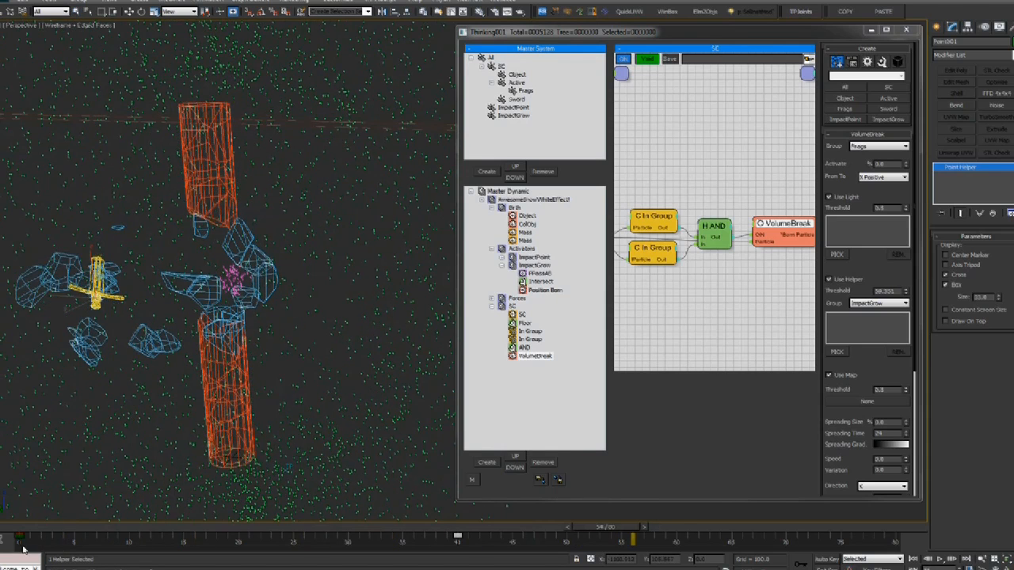
pyautogui.moveTo(38, 527); pyautogui.dragTo(49, 544)
pyautogui.keyDown('alt'); pyautogui.moveTo(158, 412); pyautogui.dragTo(318, 368, button='middle'); pyautogui.keyUp('alt')
pyautogui.press('/')
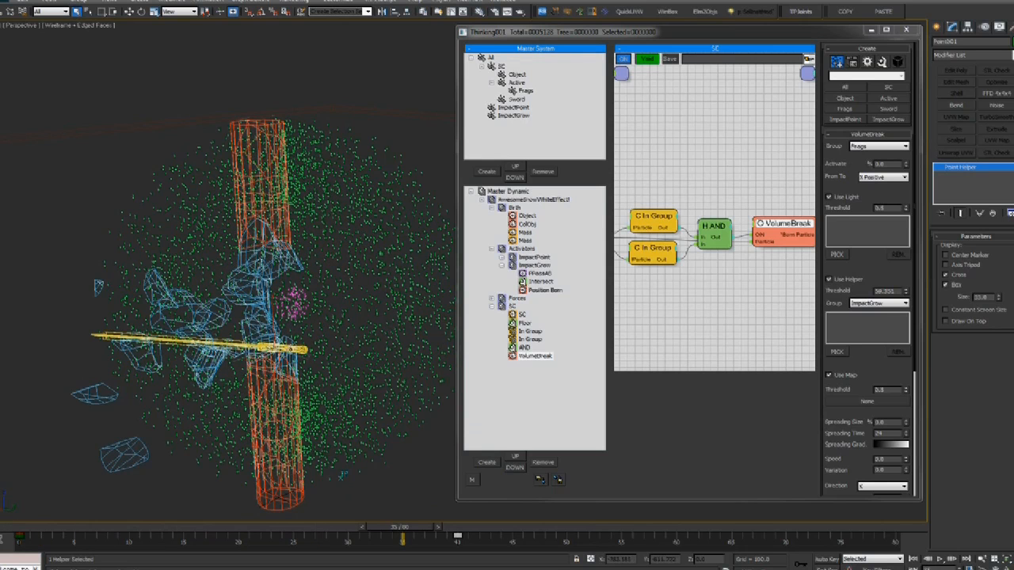
pyautogui.moveTo(111, 532); pyautogui.dragTo(223, 531)
pyautogui.moveTo(715, 263); pyautogui.dragTo(696, 261, button='middle')
pyautogui.moveTo(709, 203); pyautogui.dragTo(767, 200, button='middle')
pyautogui.click(697, 213)
pyautogui.click(696, 244)
pyautogui.click(696, 214)
pyautogui.click(692, 245)
pyautogui.click(694, 217)
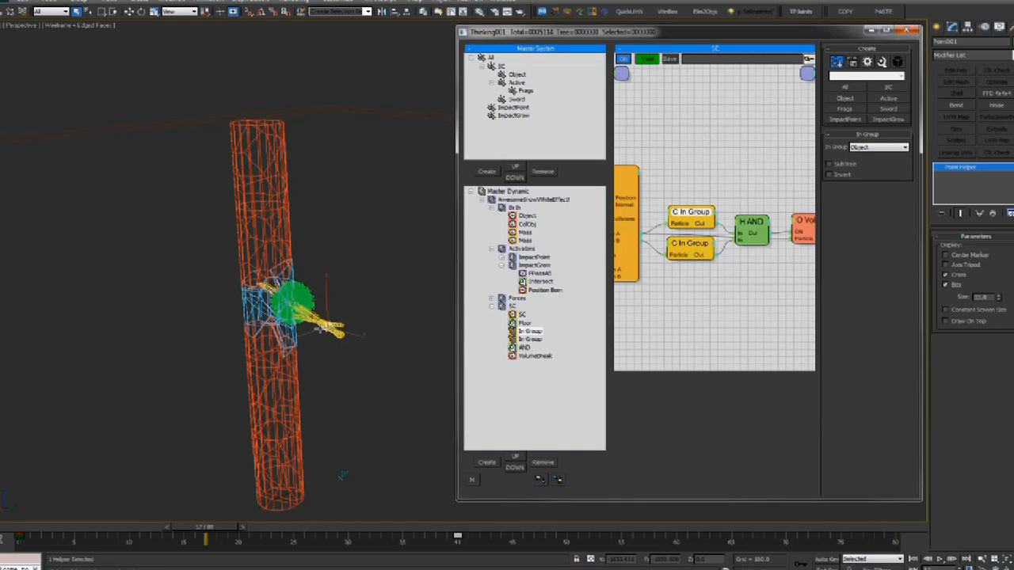
pyautogui.click(696, 250)
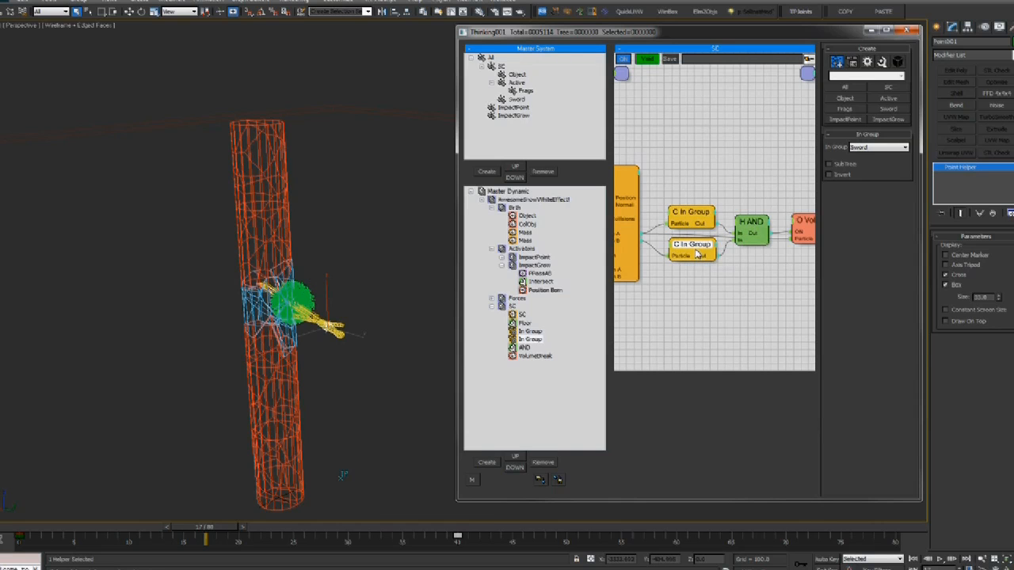
pyautogui.click(697, 216)
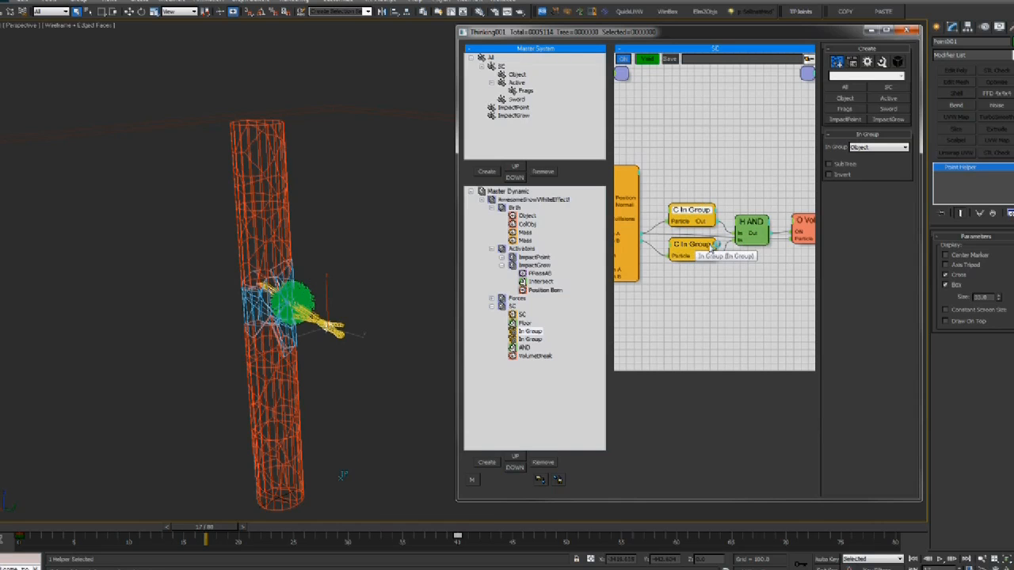
pyautogui.click(751, 222)
pyautogui.moveTo(773, 220); pyautogui.dragTo(755, 196, button='middle')
pyautogui.click(781, 220)
pyautogui.moveTo(330, 335); pyautogui.dragTo(327, 333, button='middle')
pyautogui.press('.')
pyautogui.press('.')
pyautogui.press('.')
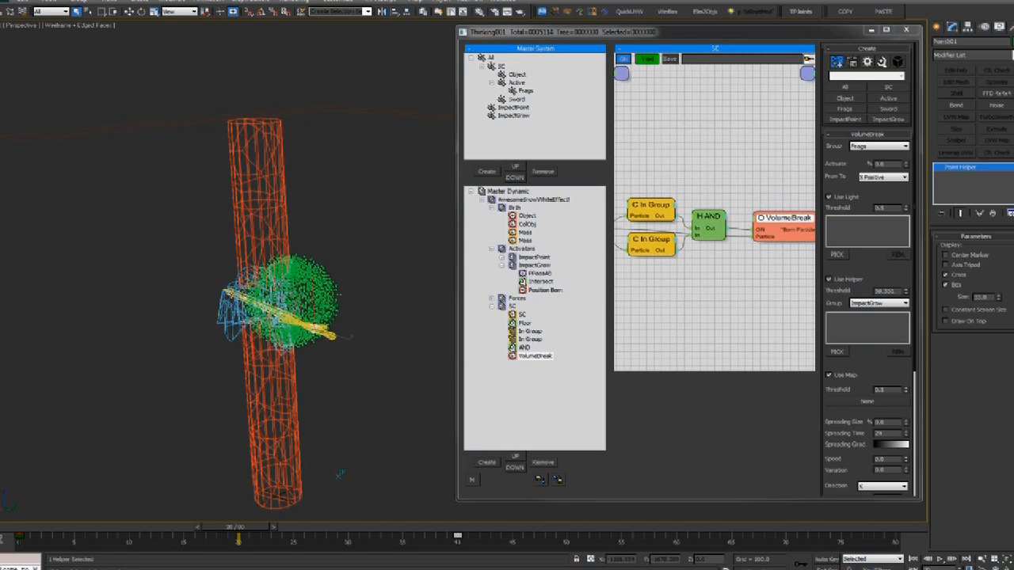
pyautogui.press(',')
pyautogui.press(',')
pyautogui.press(',')
pyautogui.press(',')
pyautogui.press(',')
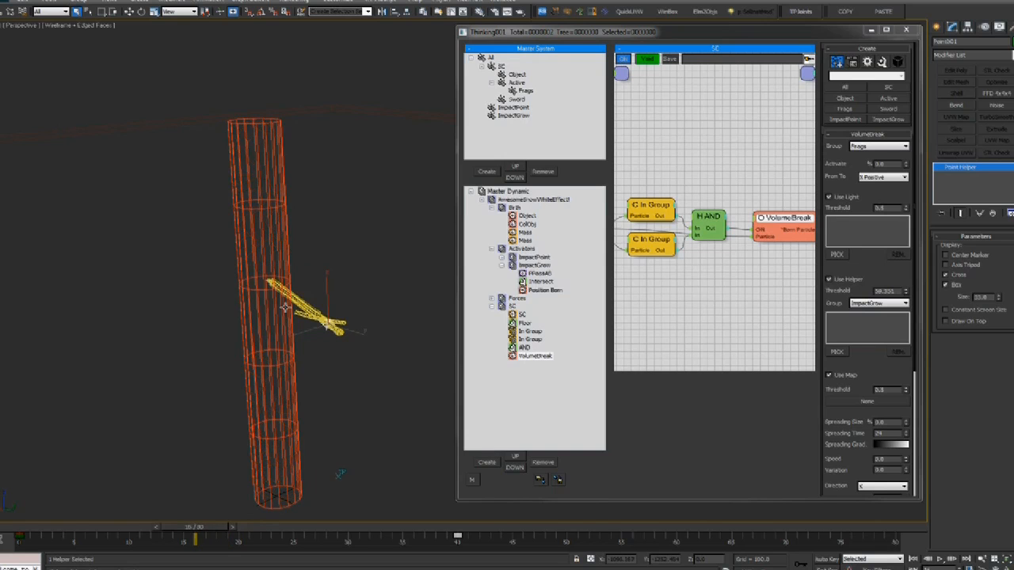
pyautogui.press('.')
pyautogui.press('.')
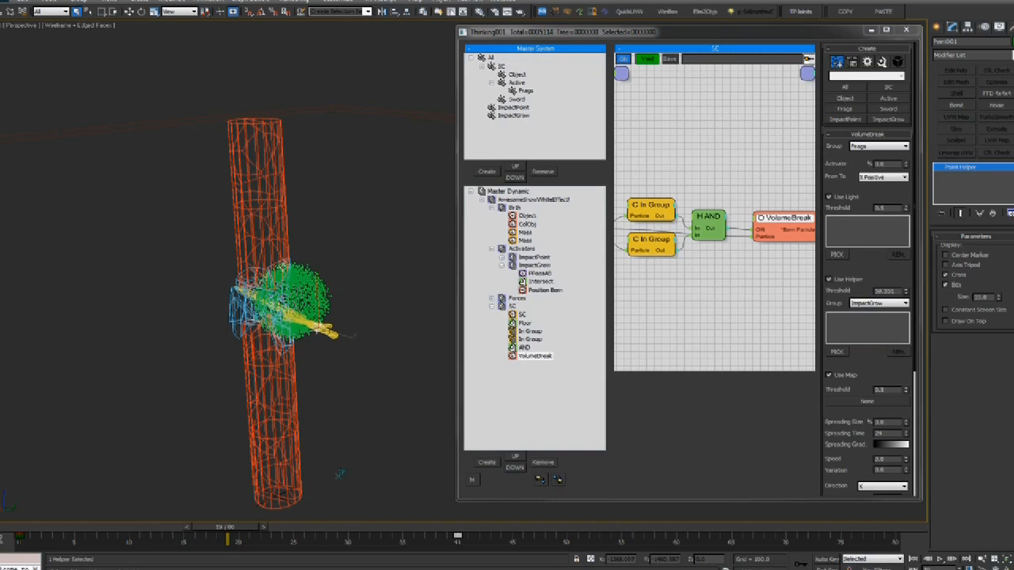
pyautogui.press('.')
pyautogui.press('.')
pyautogui.press(',')
pyautogui.press(',')
pyautogui.press(',')
pyautogui.press(',')
pyautogui.press(',')
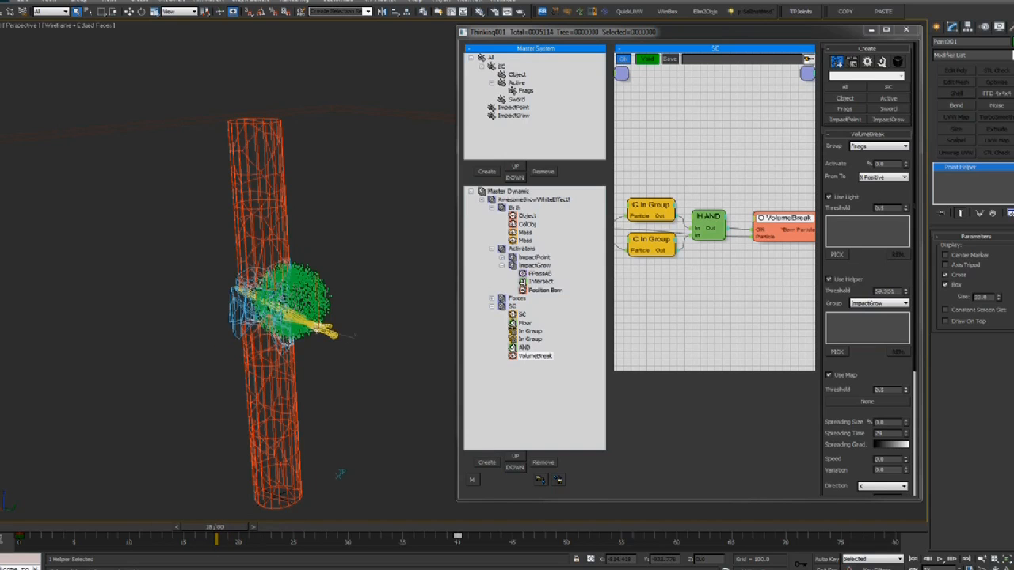
pyautogui.moveTo(288, 344); pyautogui.dragTo(286, 344, button='middle')
pyautogui.press('.')
pyautogui.press('.')
pyautogui.press('.')
pyautogui.press('.')
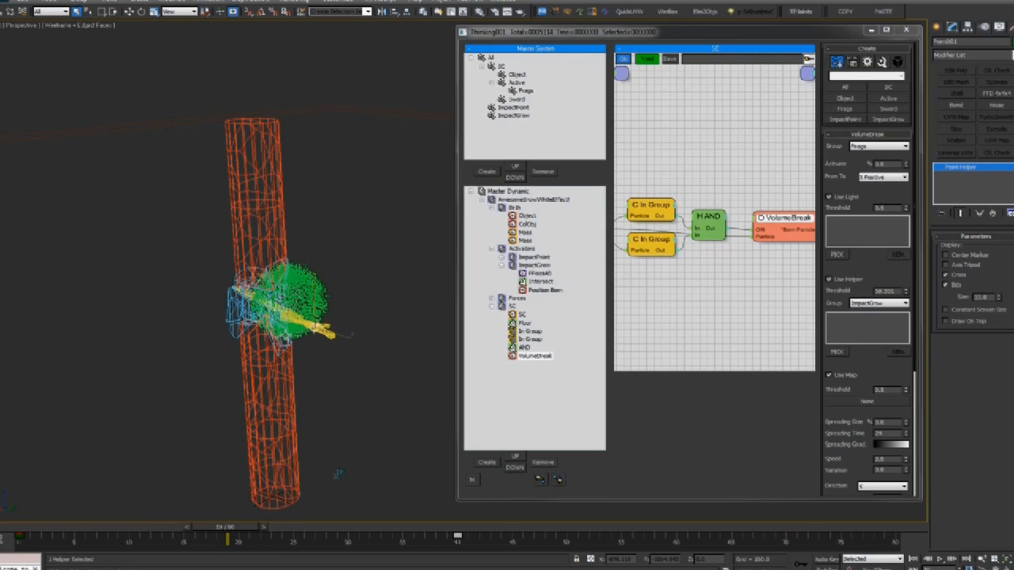
pyautogui.press('.')
pyautogui.press('.')
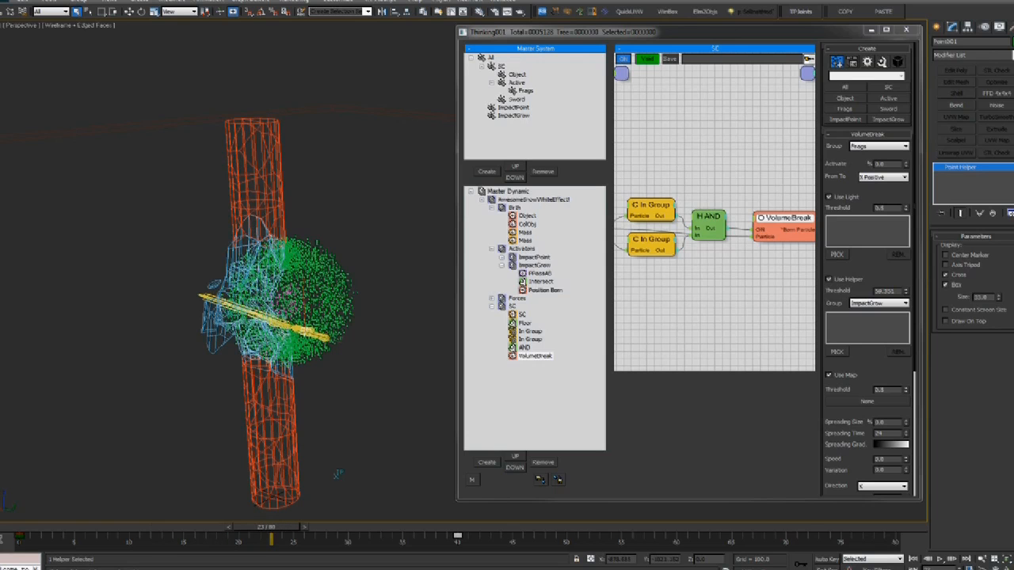
pyautogui.press('.')
pyautogui.press('.')
pyautogui.press('.')
pyautogui.press('.')
pyautogui.press('.')
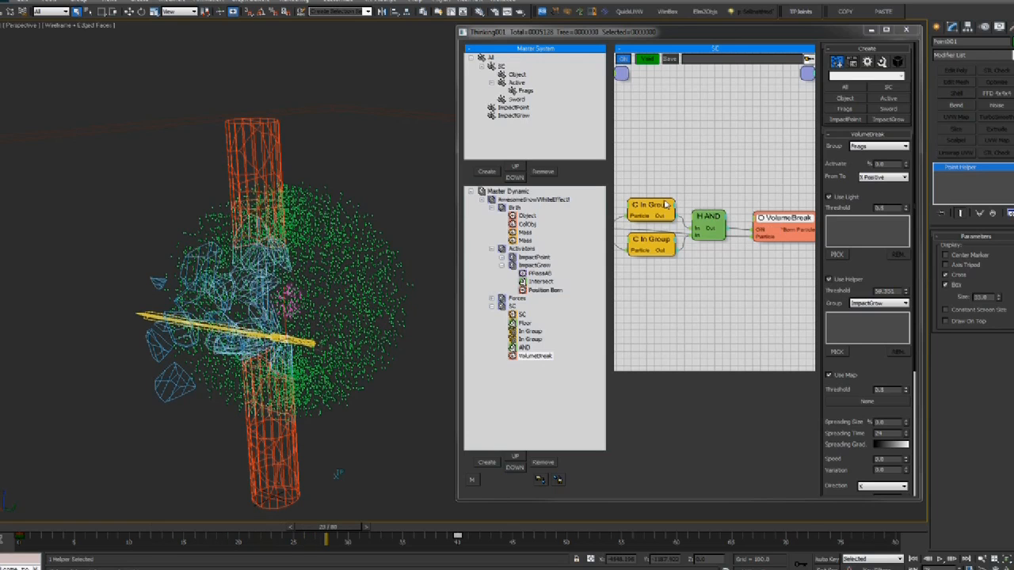
pyautogui.press('.')
pyautogui.press('.')
pyautogui.press('.')
pyautogui.press('.')
pyautogui.press('.')
pyautogui.press('.')
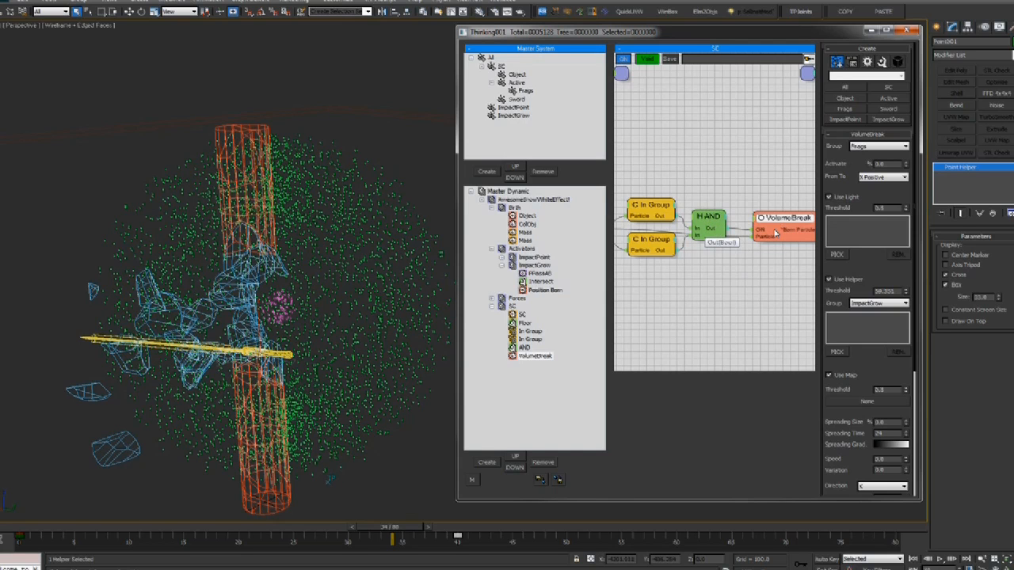
pyautogui.moveTo(315, 358); pyautogui.dragTo(301, 440, button='middle')
pyautogui.moveTo(378, 531); pyautogui.dragTo(424, 534)
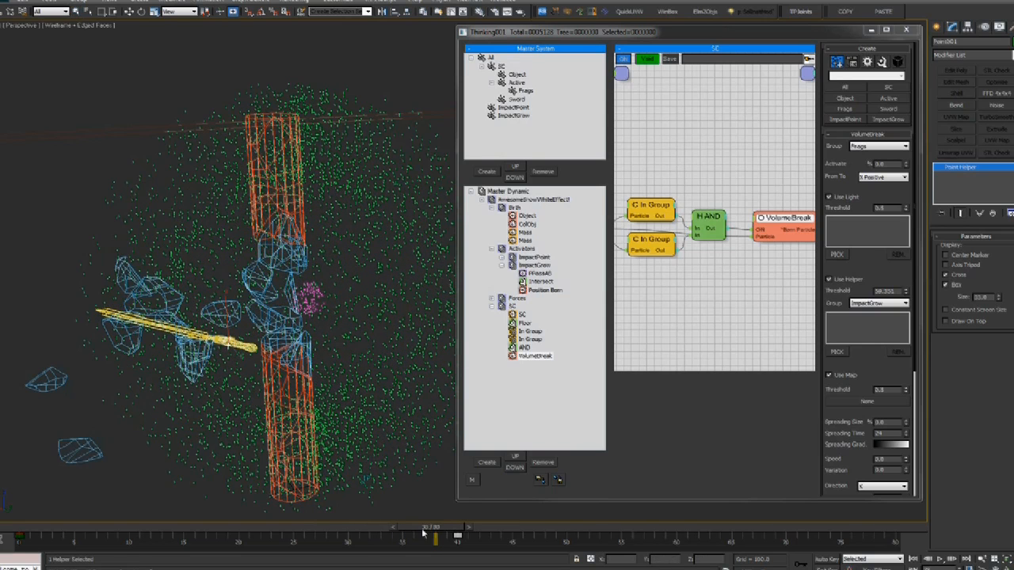
pyautogui.doubleClick(891, 290)
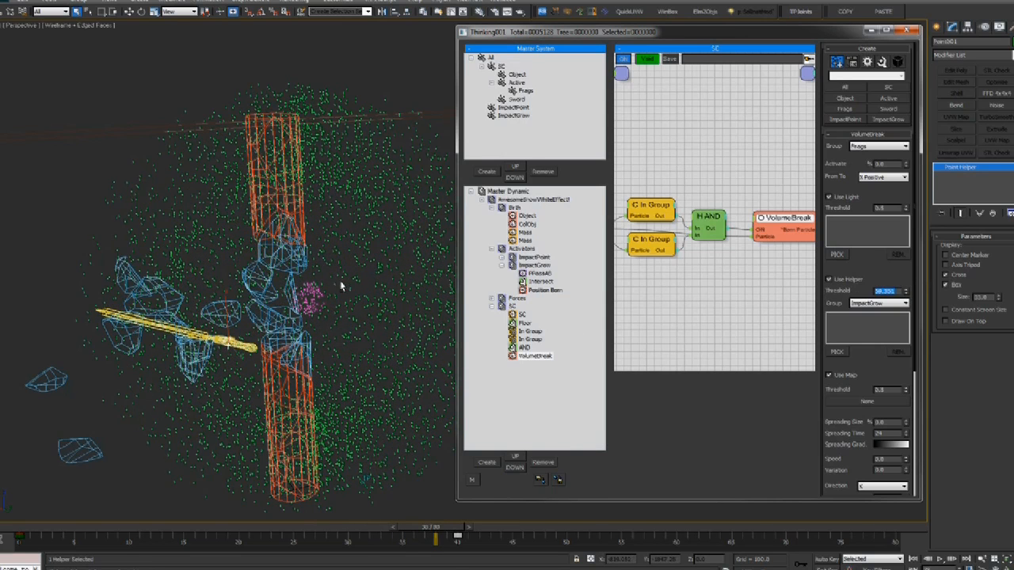
pyautogui.keyDown('alt'); pyautogui.moveTo(341, 286); pyautogui.dragTo(356, 292, button='middle'); pyautogui.keyUp('alt')
pyautogui.moveTo(283, 526); pyautogui.dragTo(159, 529)
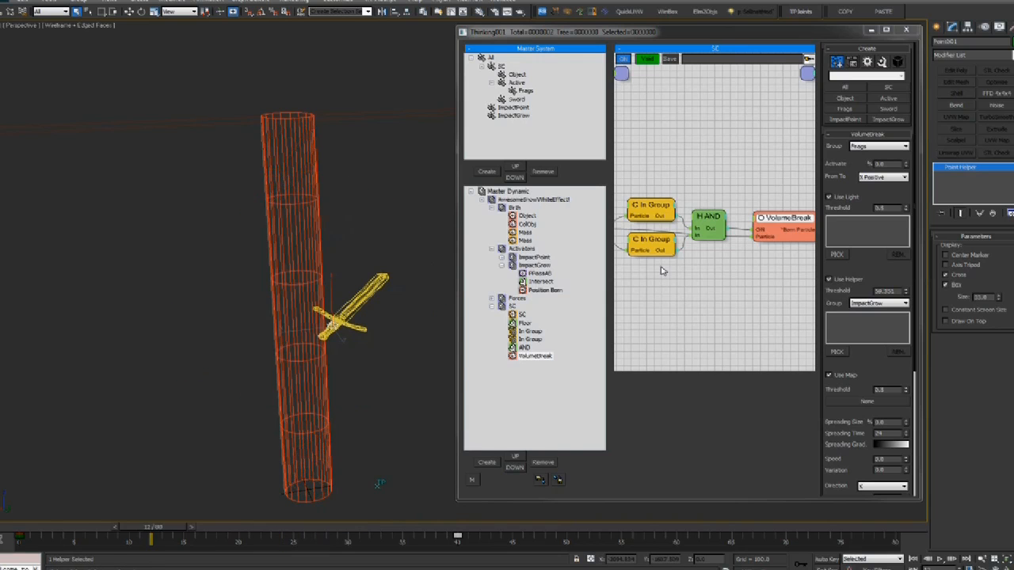
pyautogui.moveTo(681, 267); pyautogui.dragTo(599, 252, button='middle')
# Add a Timer helper to the SC graph and place it between AND and VolumeBreak
pyautogui.moveTo(708, 209); pyautogui.dragTo(801, 208)
pyautogui.moveTo(662, 237); pyautogui.dragTo(675, 240, button='middle')
pyautogui.rightClick(675, 241)
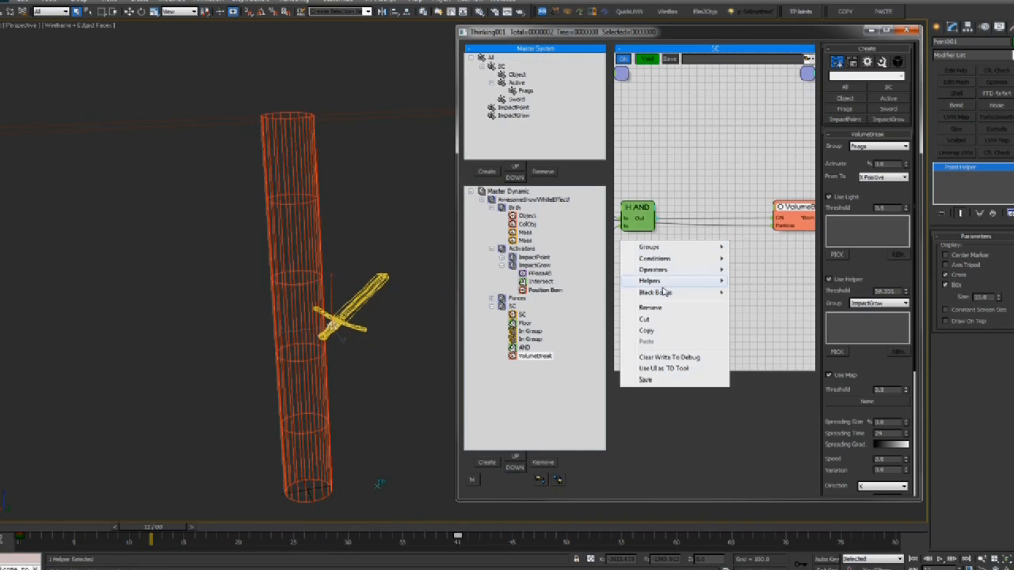
pyautogui.moveTo(672, 284)
pyautogui.moveTo(761, 281)
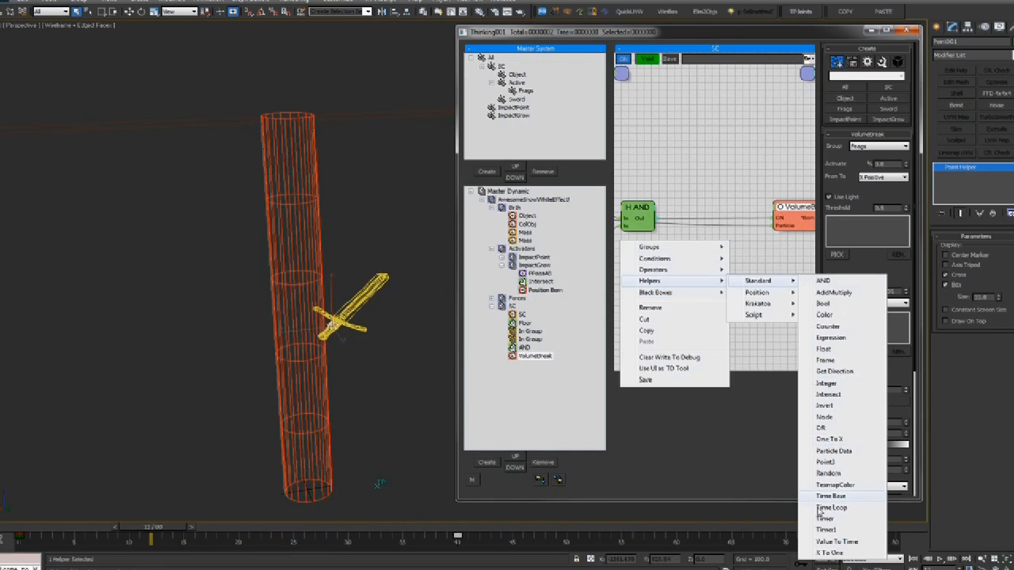
pyautogui.click(822, 519)
pyautogui.moveTo(700, 245); pyautogui.dragTo(711, 227)
pyautogui.moveTo(644, 262); pyautogui.dragTo(673, 271, button='middle')
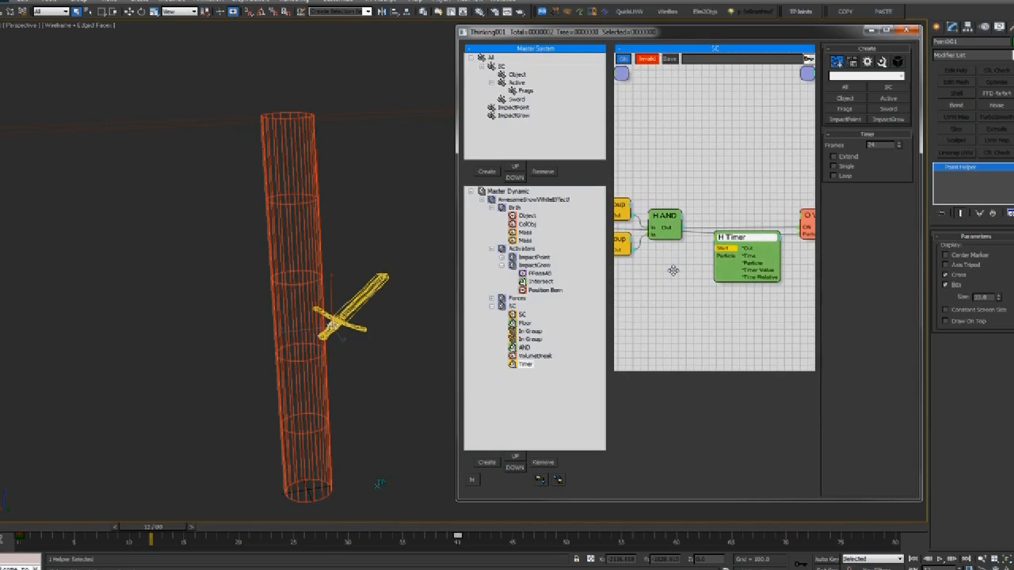
pyautogui.moveTo(785, 222); pyautogui.dragTo(745, 226, button='middle')
pyautogui.moveTo(748, 240); pyautogui.dragTo(732, 232)
pyautogui.moveTo(743, 210); pyautogui.dragTo(709, 212, button='middle')
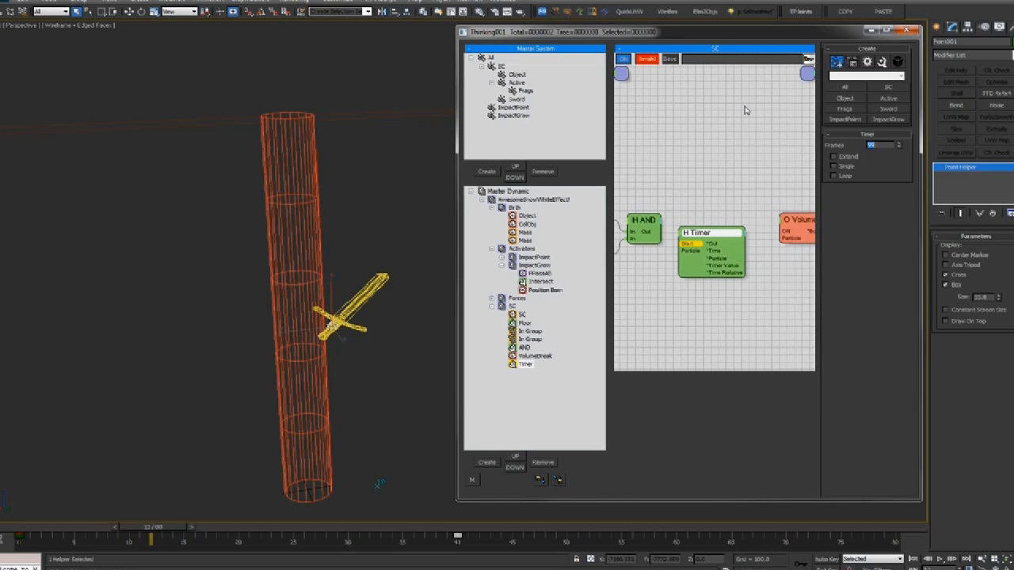
pyautogui.moveTo(705, 214); pyautogui.dragTo(712, 211, button='middle')
pyautogui.moveTo(701, 229); pyautogui.dragTo(703, 226)
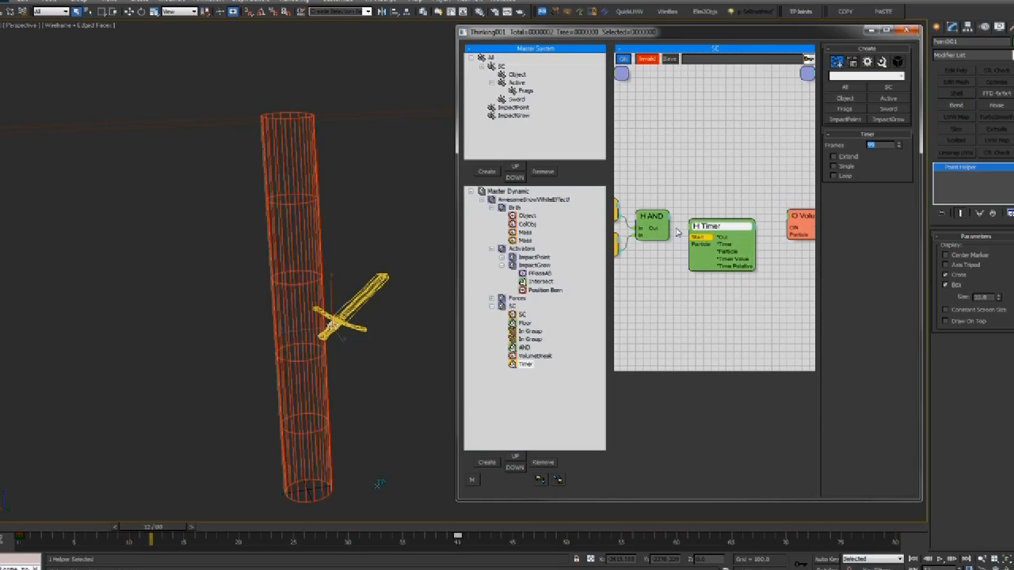
# Wire AND Out to the Timer's Start, and Timer Value and Out into VolumeBreak's inputs
pyautogui.click(699, 240)
pyautogui.moveTo(704, 227); pyautogui.dragTo(704, 222)
pyautogui.moveTo(666, 200); pyautogui.dragTo(707, 191, button='middle')
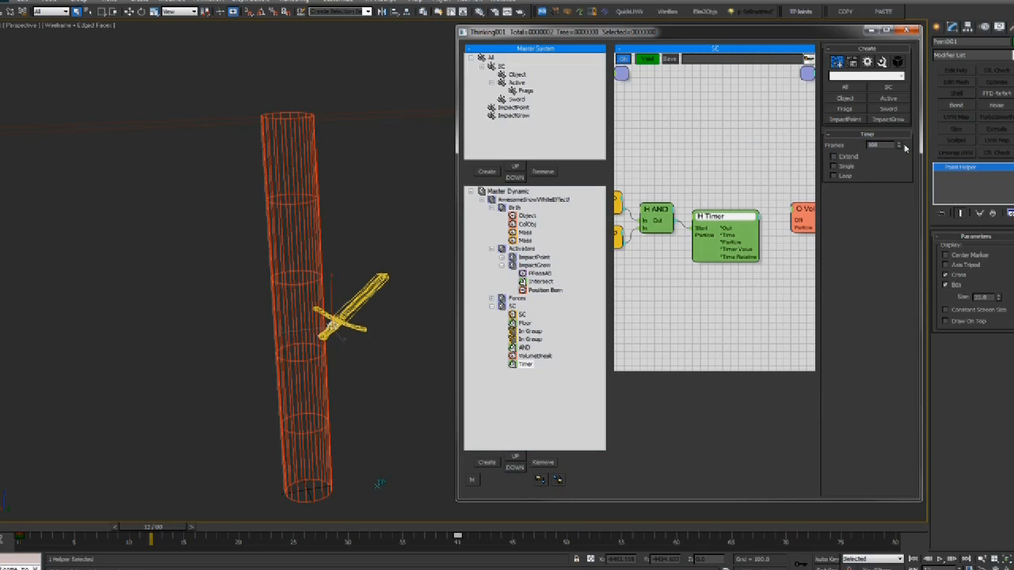
pyautogui.moveTo(766, 172); pyautogui.dragTo(783, 190, button='middle')
pyautogui.moveTo(708, 178); pyautogui.dragTo(747, 177, button='middle')
pyautogui.moveTo(795, 232); pyautogui.dragTo(636, 219)
pyautogui.moveTo(717, 285); pyautogui.dragTo(550, 292, button='middle')
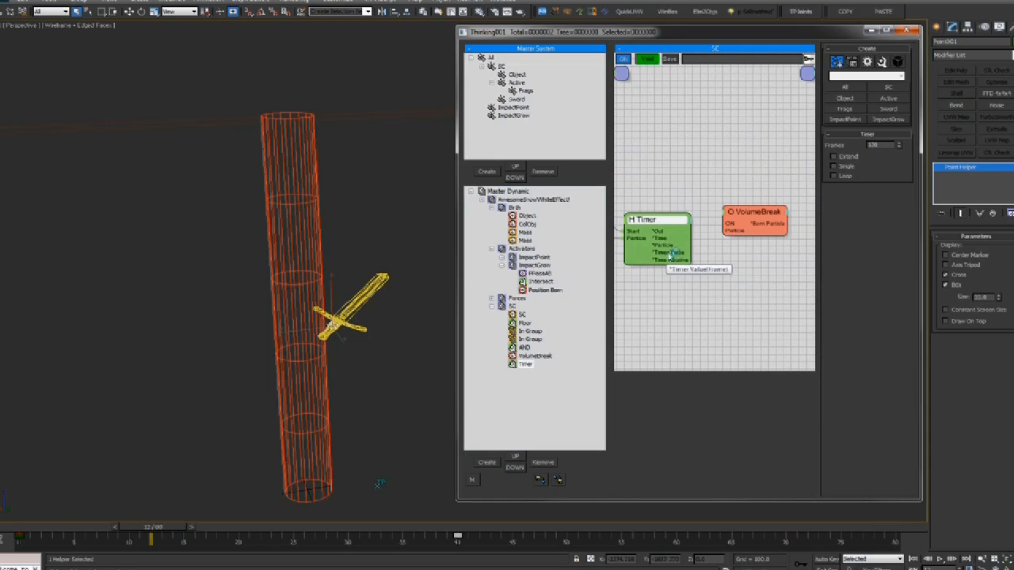
pyautogui.moveTo(671, 254); pyautogui.dragTo(729, 230)
pyautogui.moveTo(730, 228); pyautogui.dragTo(750, 226, button='middle')
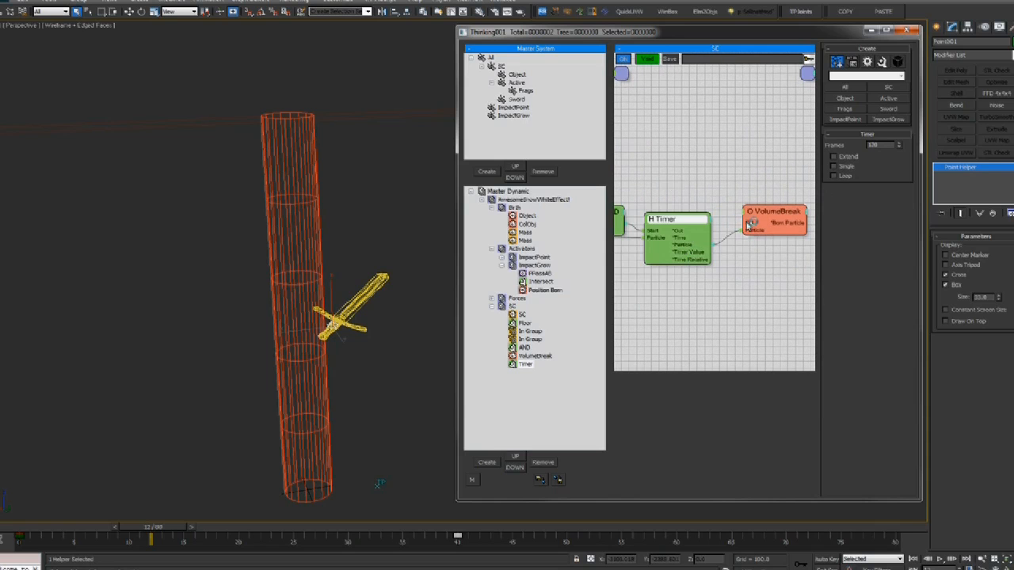
pyautogui.moveTo(681, 234); pyautogui.dragTo(682, 232)
pyautogui.moveTo(757, 214); pyautogui.dragTo(753, 227)
pyautogui.moveTo(733, 190); pyautogui.dragTo(763, 172, button='middle')
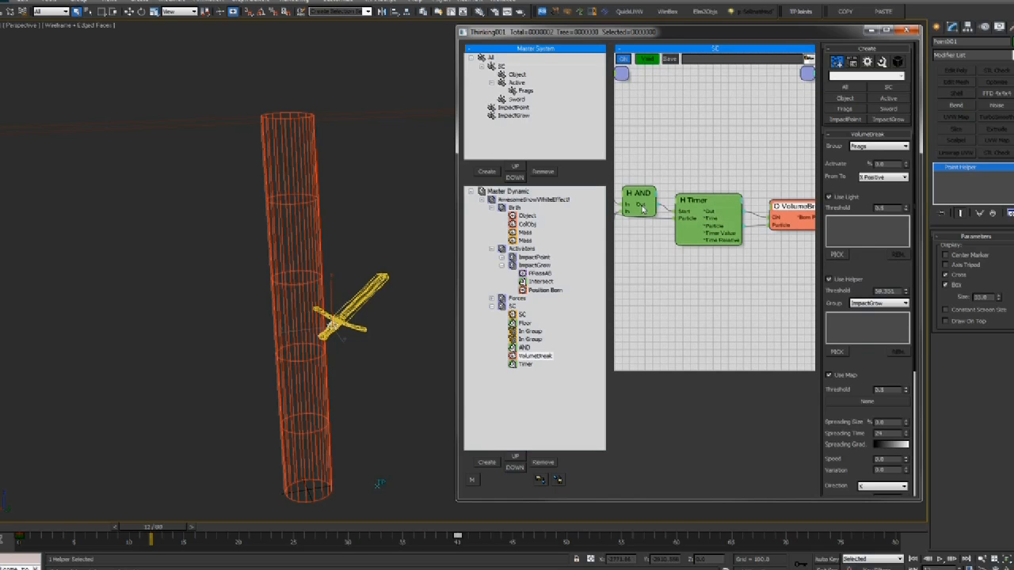
# Check the Timer's 120-frame settings against the VolumeBreak node's settings
pyautogui.click(689, 210)
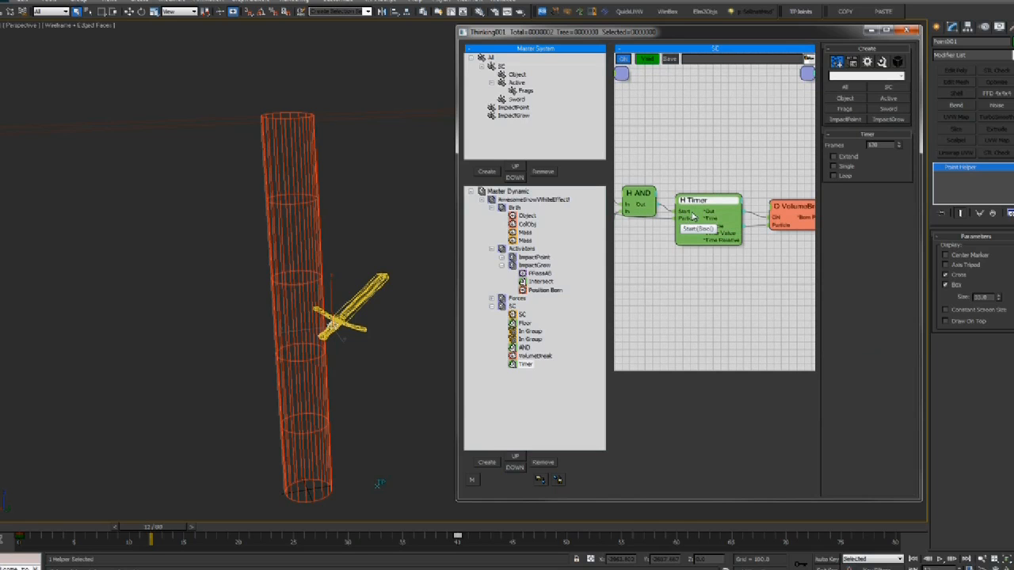
pyautogui.moveTo(711, 203); pyautogui.dragTo(707, 203)
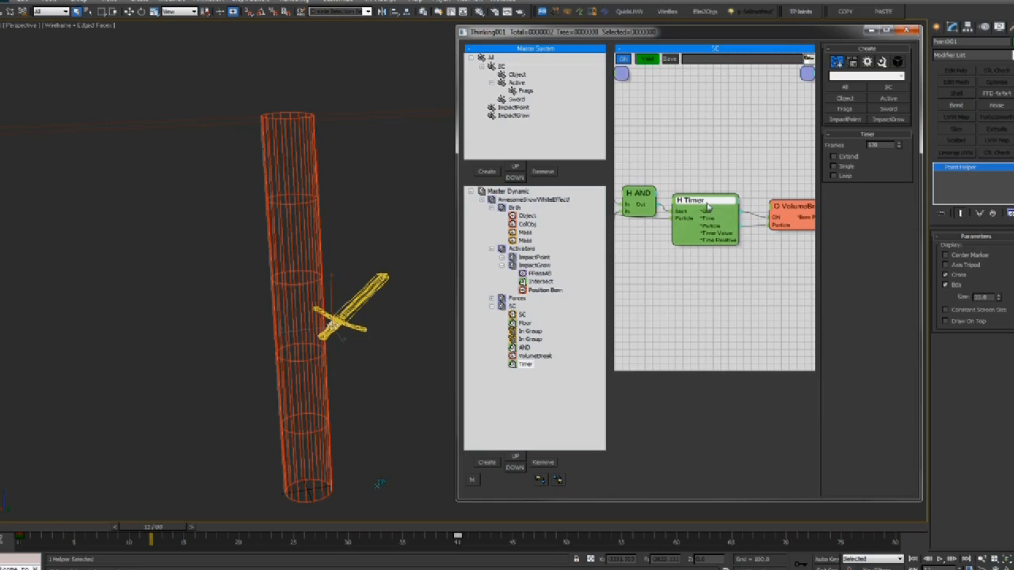
pyautogui.click(767, 215)
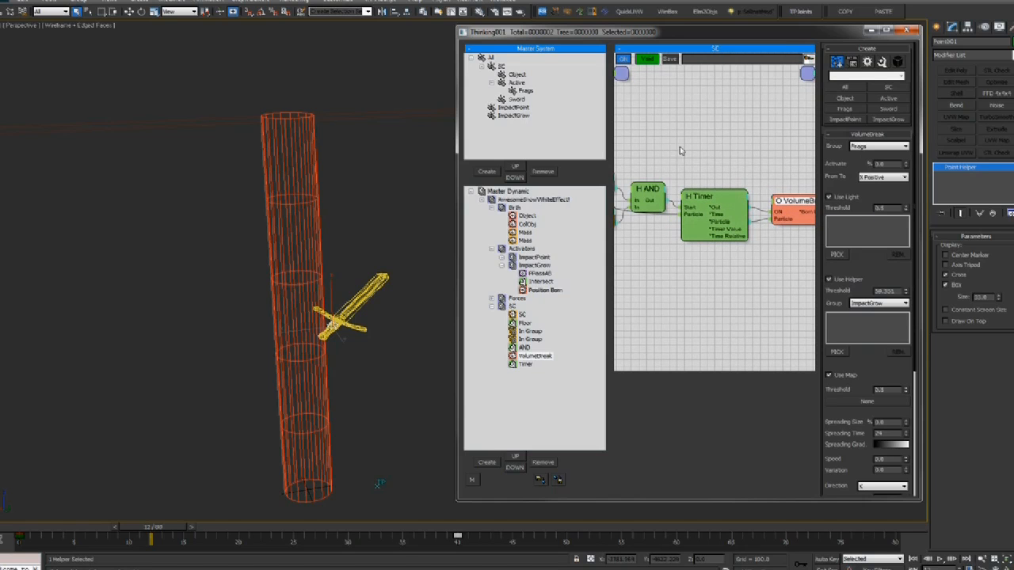
pyautogui.click(694, 202)
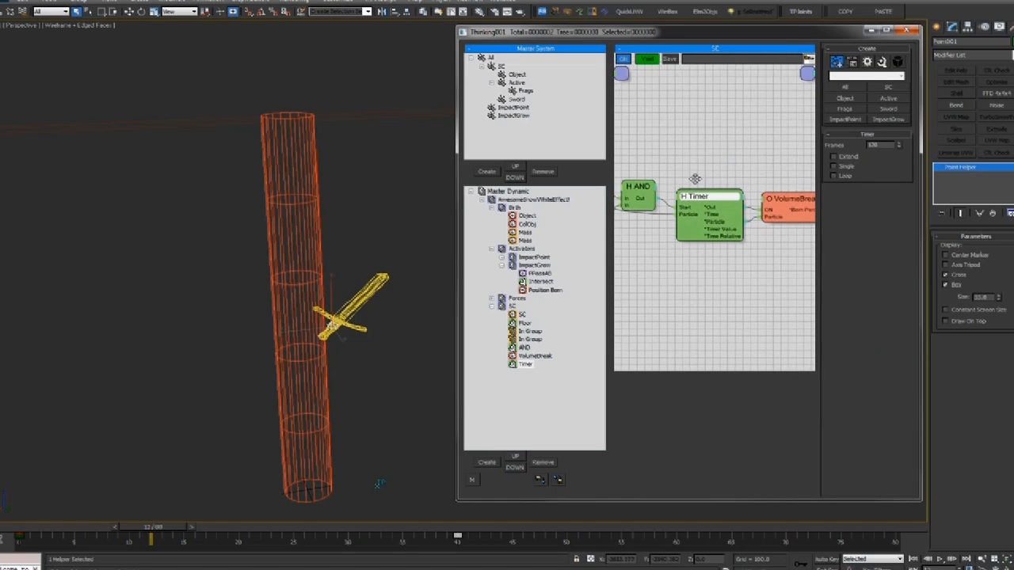
# Play and scrub the simulation to watch the timed break and the fragments spread
pyautogui.moveTo(317, 400); pyautogui.dragTo(300, 397, button='middle')
pyautogui.press('.')
pyautogui.press('.')
pyautogui.press('.')
pyautogui.press('.')
pyautogui.press('.')
pyautogui.press('.')
pyautogui.press('.')
pyautogui.press('/')
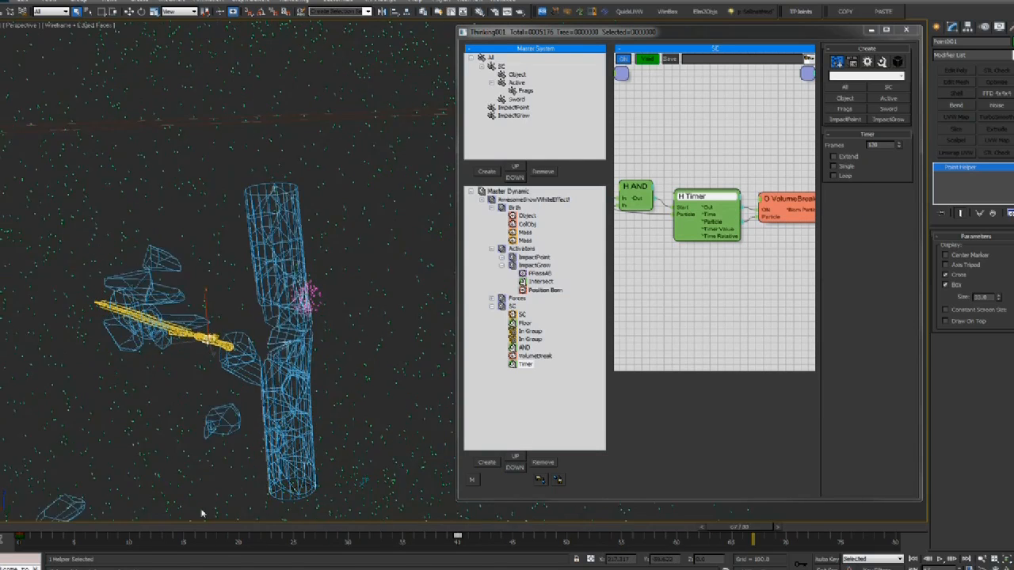
pyautogui.moveTo(71, 531); pyautogui.dragTo(40, 532)
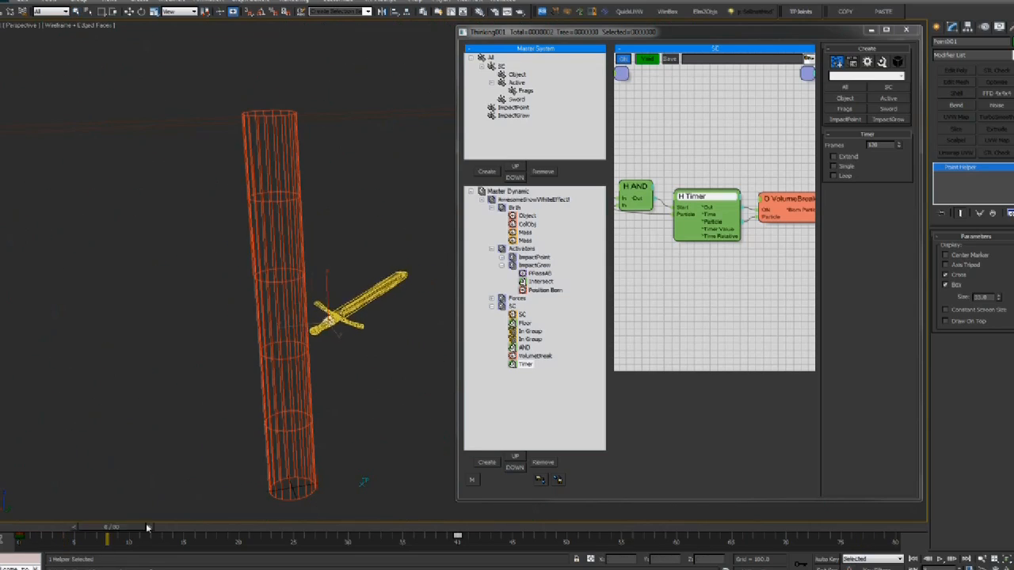
pyautogui.moveTo(382, 518); pyautogui.dragTo(624, 517)
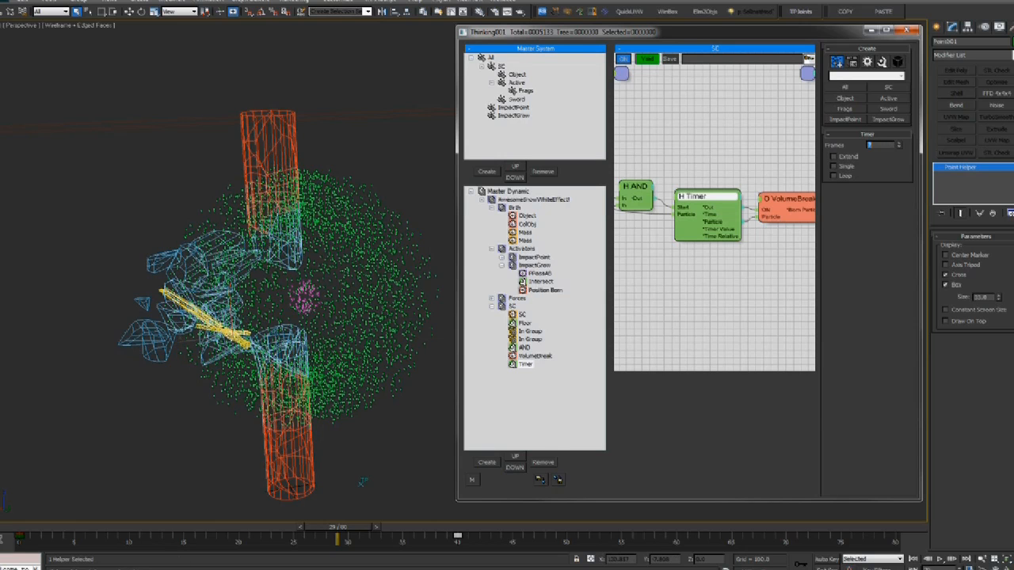
pyautogui.moveTo(188, 529); pyautogui.dragTo(312, 521)
pyautogui.moveTo(153, 543); pyautogui.dragTo(511, 515)
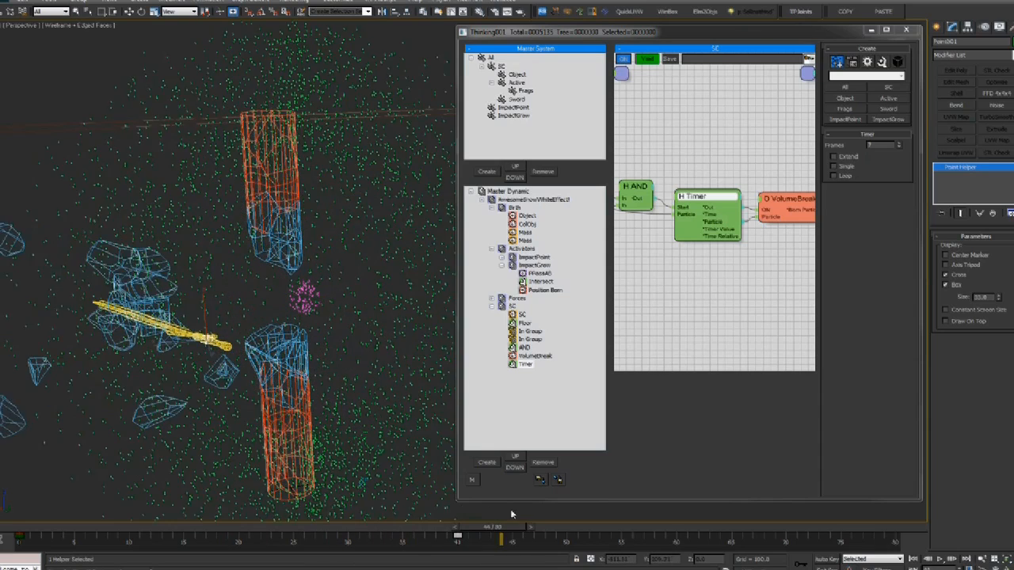
pyautogui.click(129, 536)
# Increase the Timer's frame count and review the shattered column in smooth shaded view
pyautogui.moveTo(902, 146); pyautogui.dragTo(837, 519)
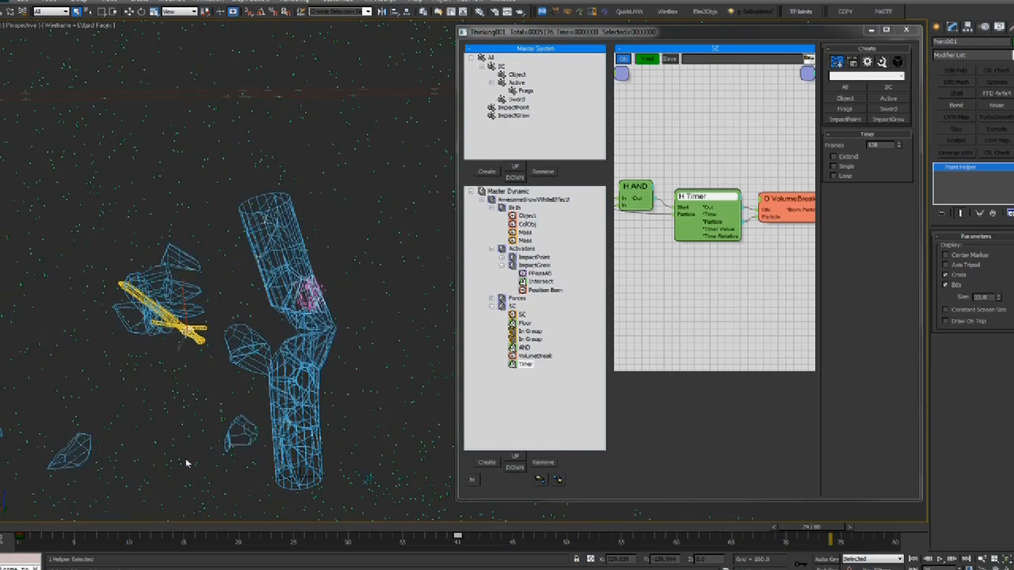
pyautogui.press('F3')
pyautogui.press('F4')
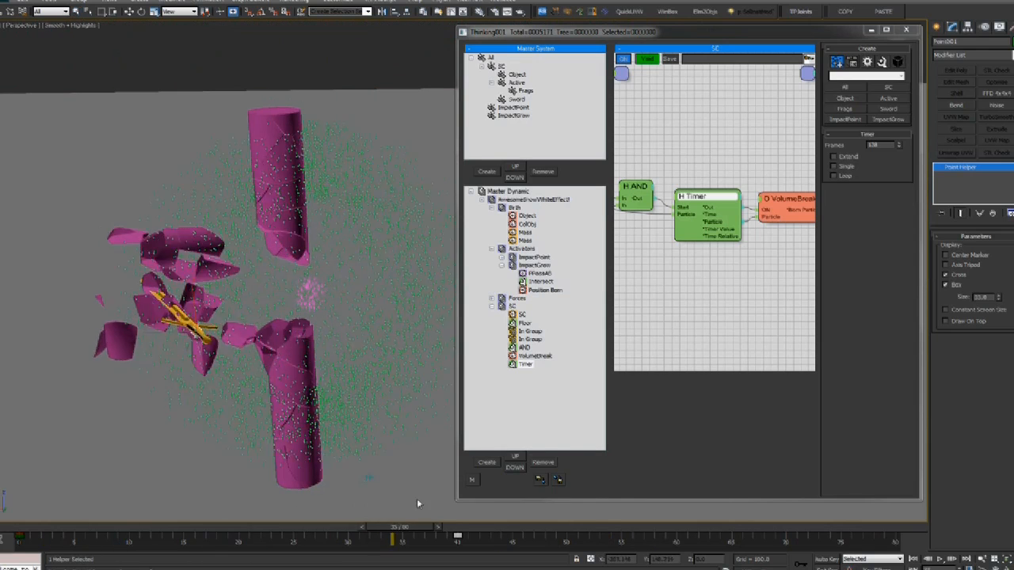
pyautogui.keyDown('alt'); pyautogui.moveTo(336, 394); pyautogui.dragTo(409, 412, button='middle'); pyautogui.keyUp('alt')
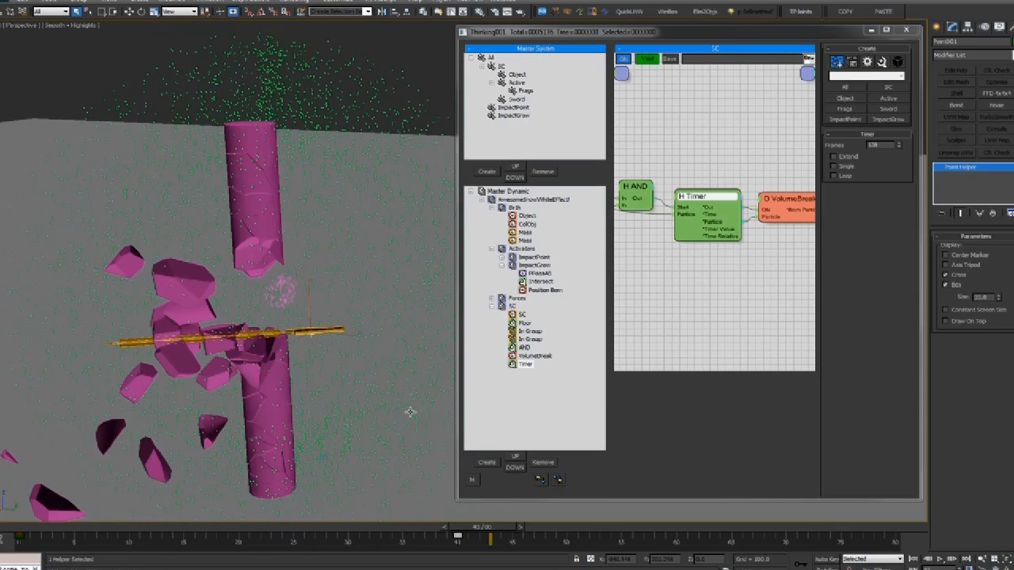
pyautogui.moveTo(35, 529); pyautogui.dragTo(241, 528)
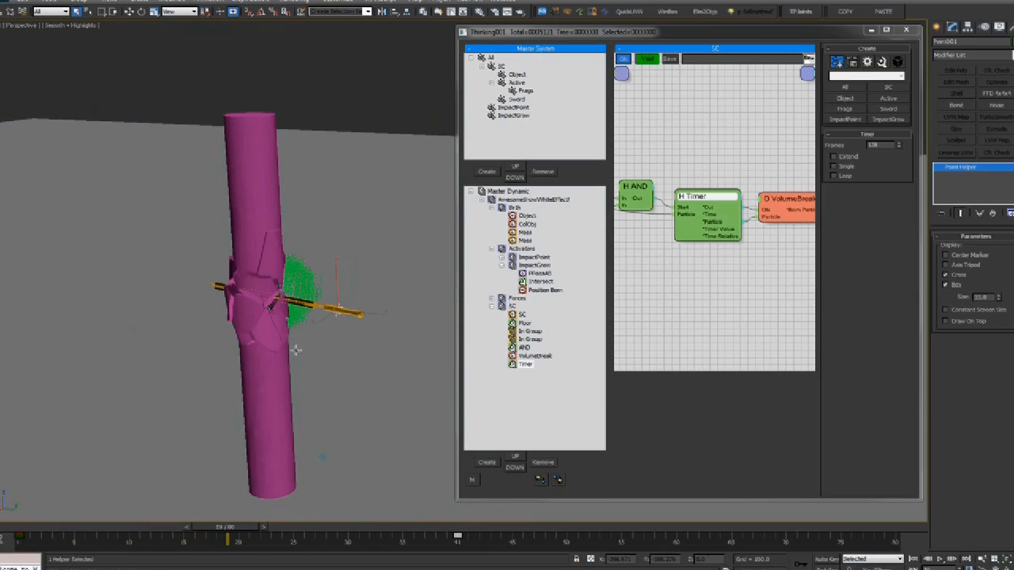
pyautogui.keyDown('alt'); pyautogui.moveTo(294, 350); pyautogui.dragTo(309, 323, button='middle'); pyautogui.keyUp('alt')
pyautogui.hotkey('alt', 'Tab')
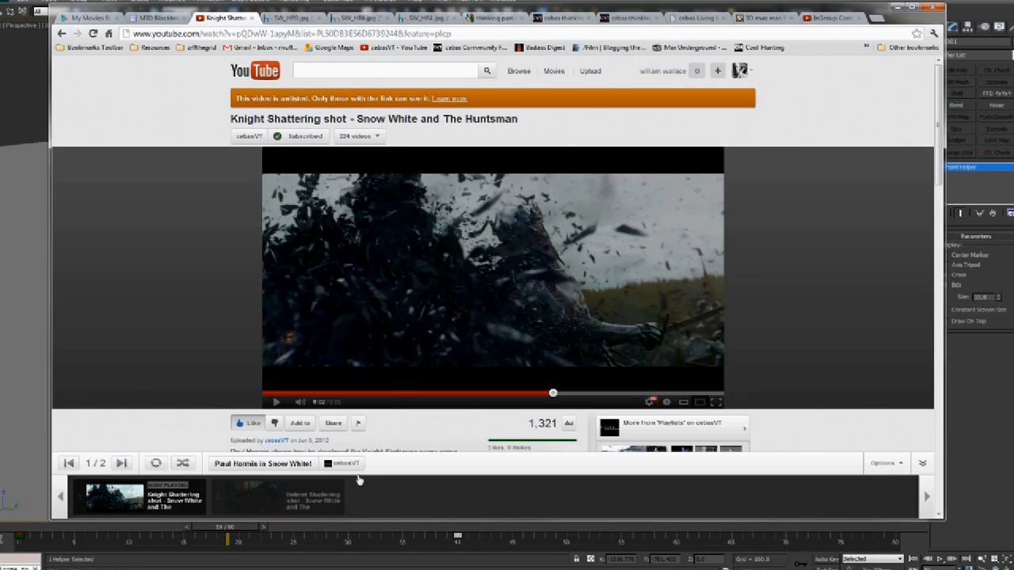
# Replay the Knight Shattering shot reference clip from its start, then pause it
pyautogui.click(384, 395)
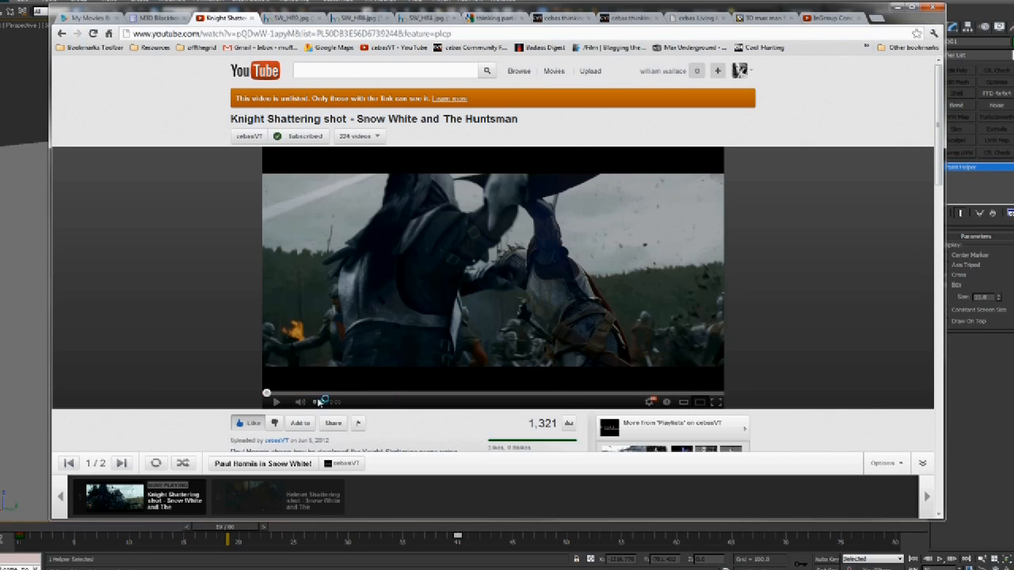
pyautogui.click(276, 404)
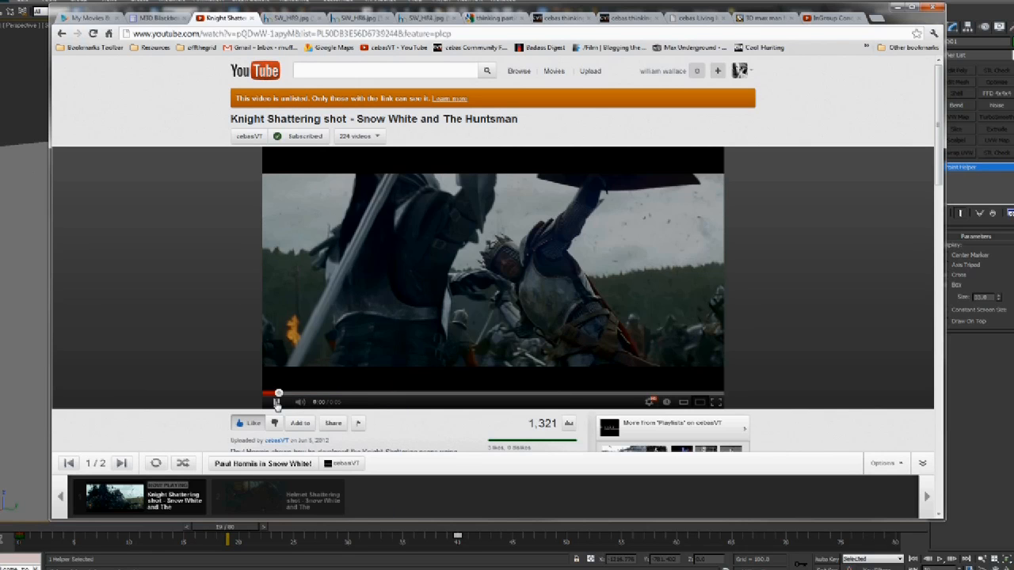
pyautogui.click(277, 405)
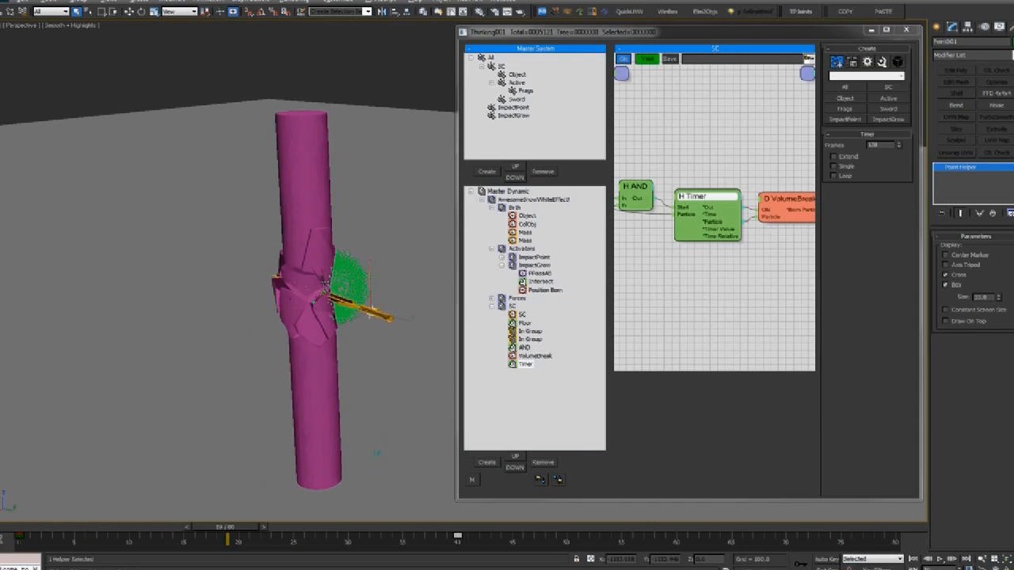
pyautogui.scroll(1, 341, 317)
pyautogui.moveTo(340, 316)
pyautogui.mouseDown(button='middle')
pyautogui.moveTo(309, 319)
pyautogui.moveTo(324, 315)
pyautogui.mouseUp(button='middle')
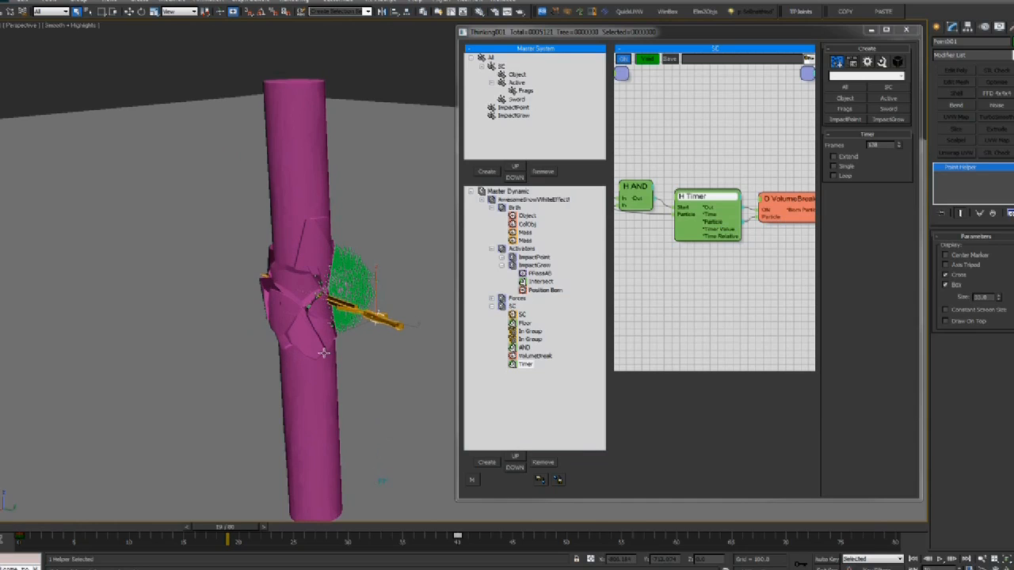
# Change the ImpactGrow display type to hide the green ImpactGrow particles
pyautogui.press('F3')
pyautogui.click(785, 208)
pyautogui.scroll(4, 336, 295)
pyautogui.moveTo(336, 296)
pyautogui.keyDown('alt'); pyautogui.mouseDown(button='middle')
pyautogui.moveTo(398, 278)
pyautogui.moveTo(203, 310)
pyautogui.moveTo(259, 333)
pyautogui.moveTo(221, 367)
pyautogui.mouseUp(button='middle'); pyautogui.keyUp('alt')
pyautogui.scroll(-4, 229, 347)
pyautogui.press('F3')
pyautogui.press('F3')
pyautogui.click(513, 116)
pyautogui.click(849, 74)
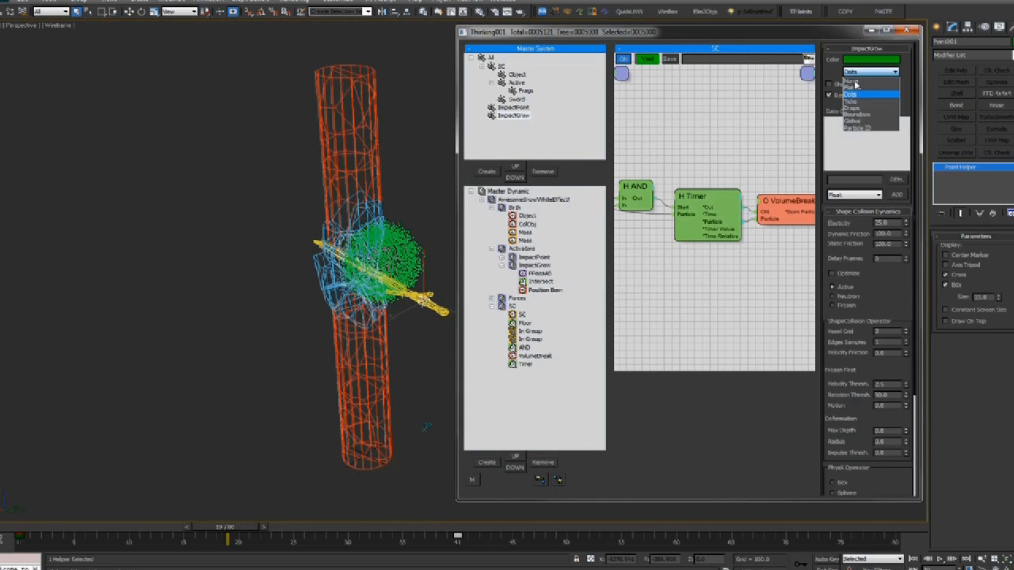
pyautogui.click(856, 84)
pyautogui.click(515, 108)
pyautogui.keyDown('alt'); pyautogui.moveTo(385, 241); pyautogui.dragTo(395, 285, button='middle'); pyautogui.keyUp('alt')
pyautogui.scroll(4, 365, 249)
pyautogui.moveTo(795, 180)
pyautogui.mouseDown(button='middle')
pyautogui.moveTo(686, 171)
pyautogui.moveTo(786, 175)
pyautogui.mouseUp(button='middle')
# Set VolumeBreak scale to about X 1.397, Y 1.390, Z 0.462 for flattened chunks
pyautogui.click(686, 193)
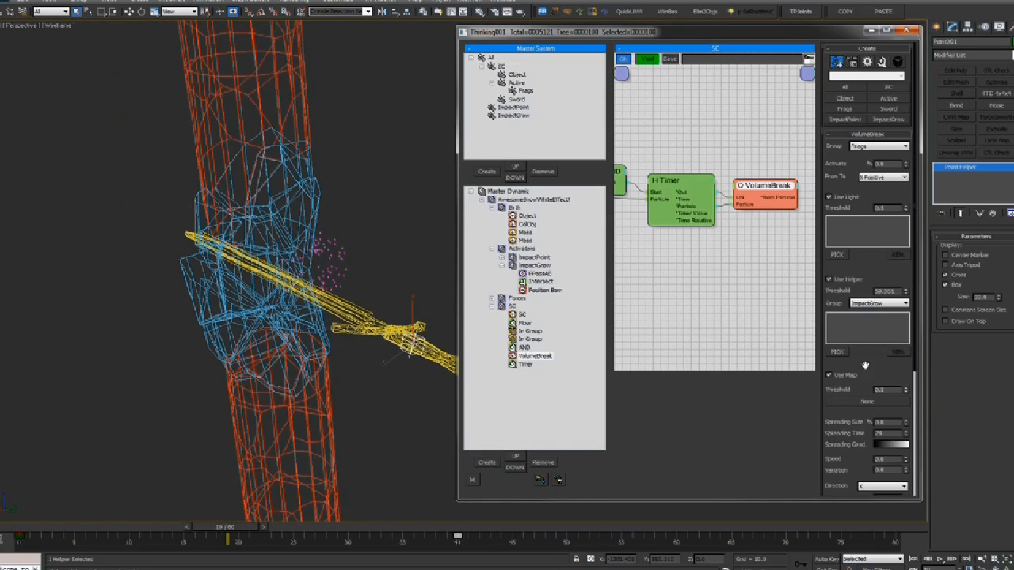
pyautogui.scroll(-5, 866, 365)
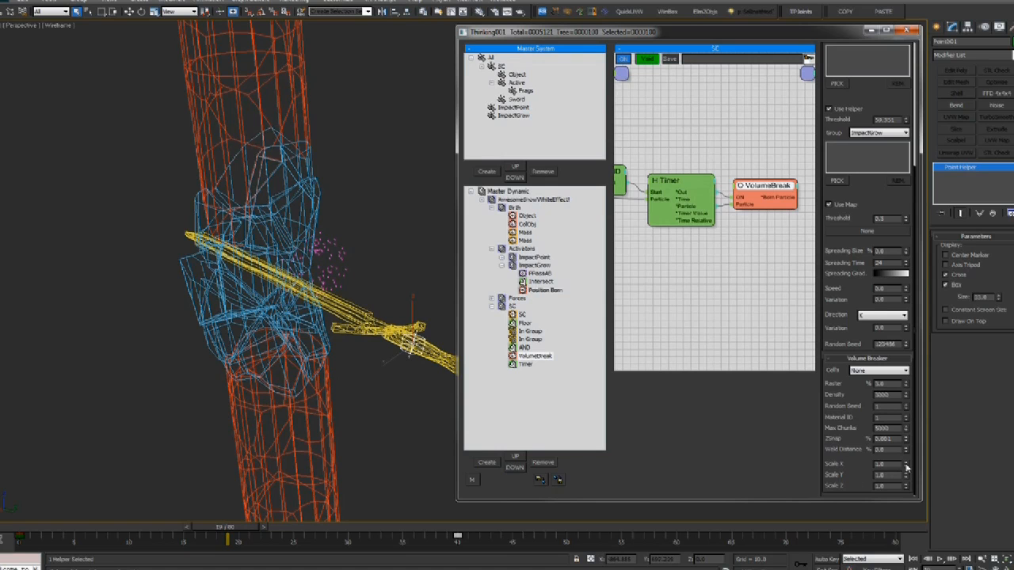
pyautogui.moveTo(908, 463); pyautogui.dragTo(916, 485)
pyautogui.scroll(-4, 300, 365)
pyautogui.keyDown('alt'); pyautogui.moveTo(300, 365); pyautogui.dragTo(342, 370, button='middle'); pyautogui.keyUp('alt')
pyautogui.moveTo(907, 490); pyautogui.dragTo(893, 161)
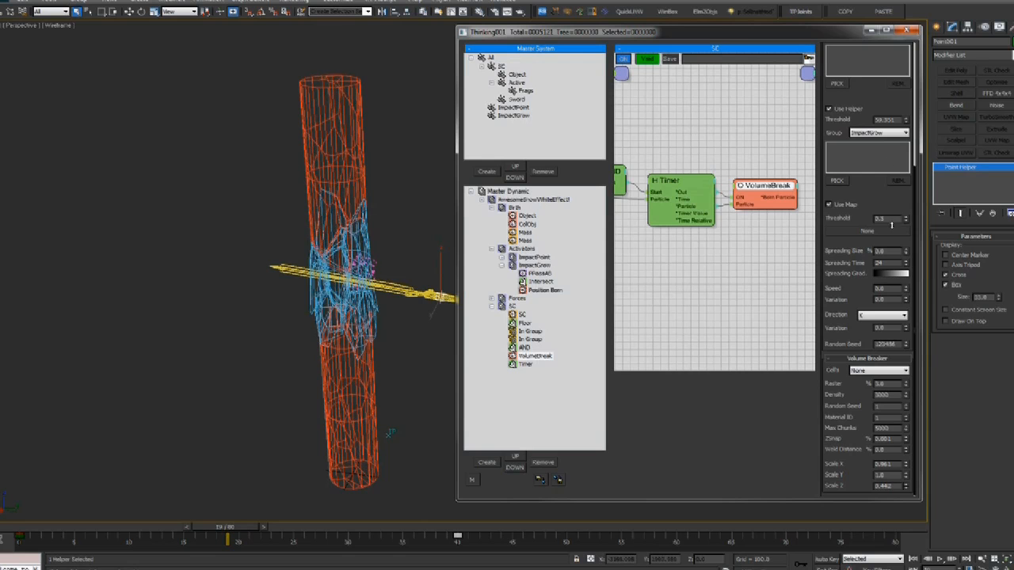
pyautogui.moveTo(909, 478); pyautogui.dragTo(911, 210)
pyautogui.moveTo(910, 462); pyautogui.dragTo(884, 290)
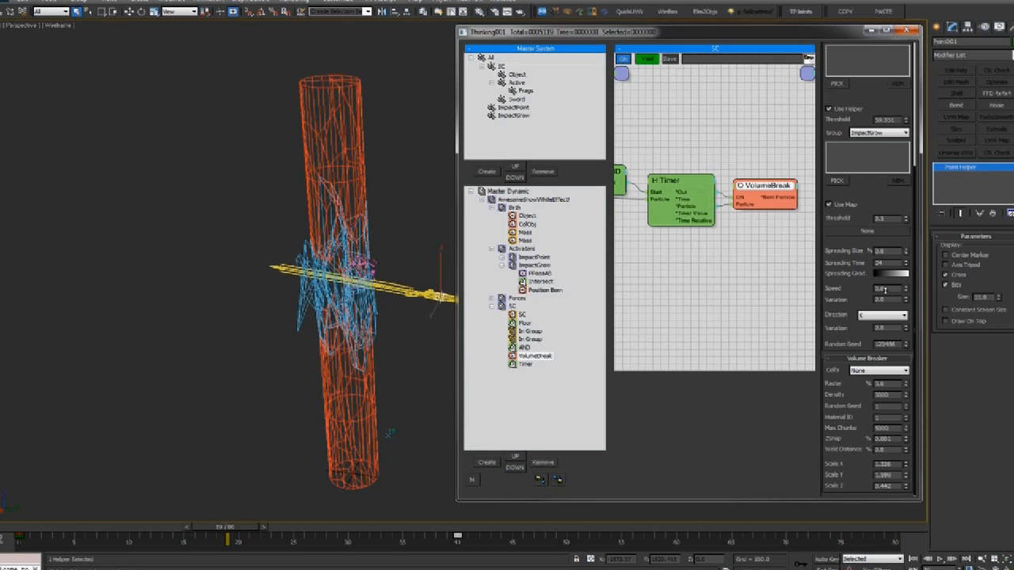
pyautogui.press('F3')
# Lower the VolumeBreak Raster to about 1.5 with Density 5000, then rewind to frame 6
pyautogui.scroll(5, 354, 339)
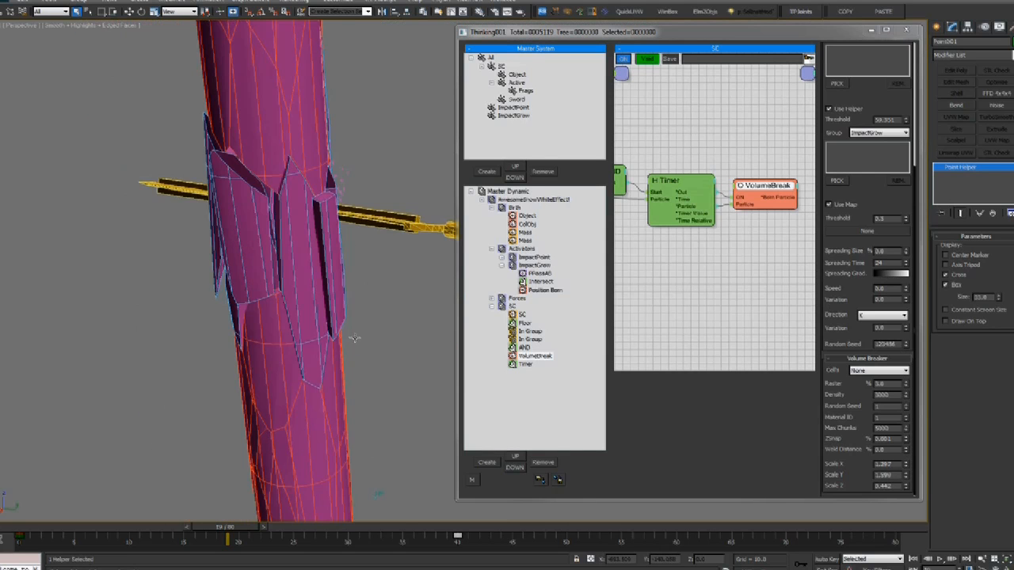
pyautogui.moveTo(255, 183); pyautogui.dragTo(265, 181, button='middle')
pyautogui.keyDown('alt'); pyautogui.moveTo(310, 231); pyautogui.dragTo(383, 312, button='middle'); pyautogui.keyUp('alt')
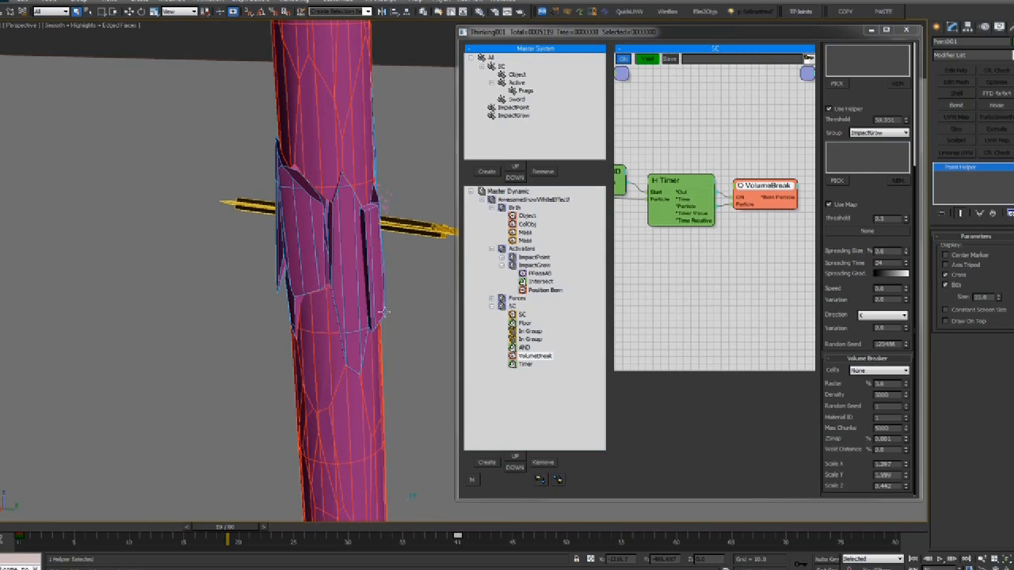
pyautogui.click(880, 383)
pyautogui.press('Tab')
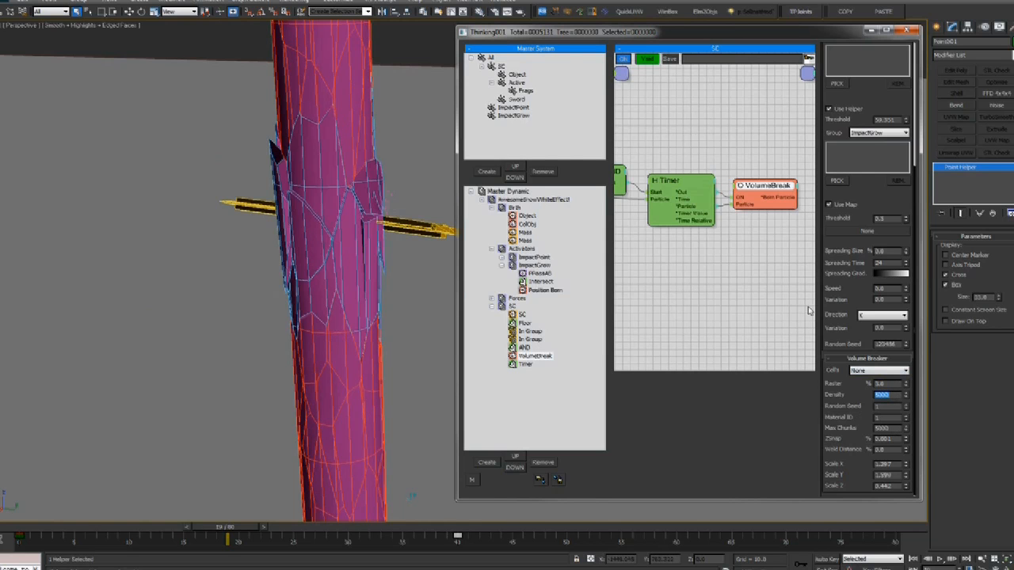
pyautogui.click(889, 383)
pyautogui.scroll(-3, 224, 288)
pyautogui.moveTo(211, 263); pyautogui.dragTo(220, 301, button='middle')
pyautogui.keyDown('alt'); pyautogui.moveTo(247, 339); pyautogui.dragTo(242, 352, button='middle'); pyautogui.keyUp('alt')
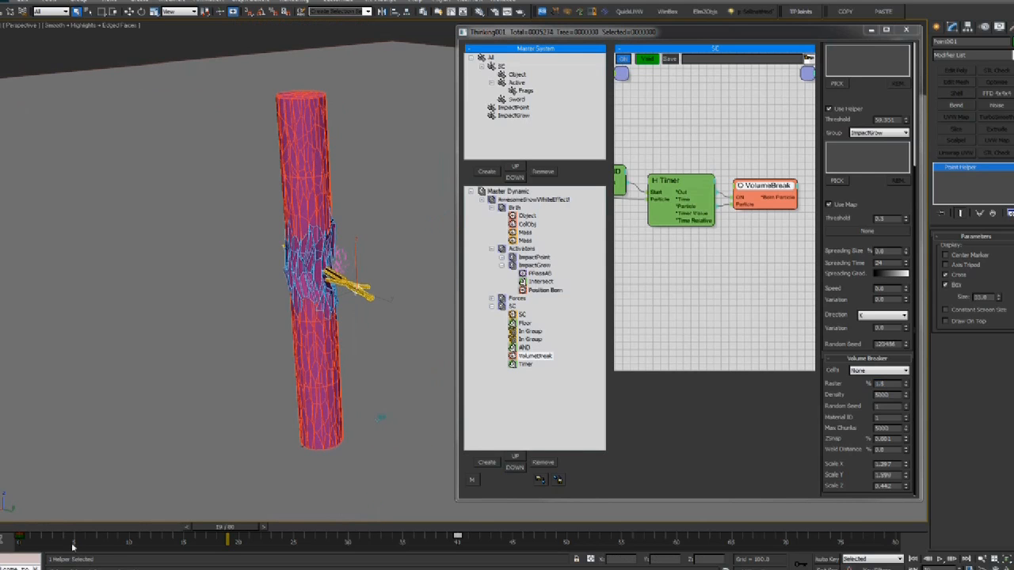
pyautogui.moveTo(66, 532); pyautogui.dragTo(85, 529)
# In Master Dynamic, change Viewport/Render SubSampling to Samples Per Second
pyautogui.click(507, 191)
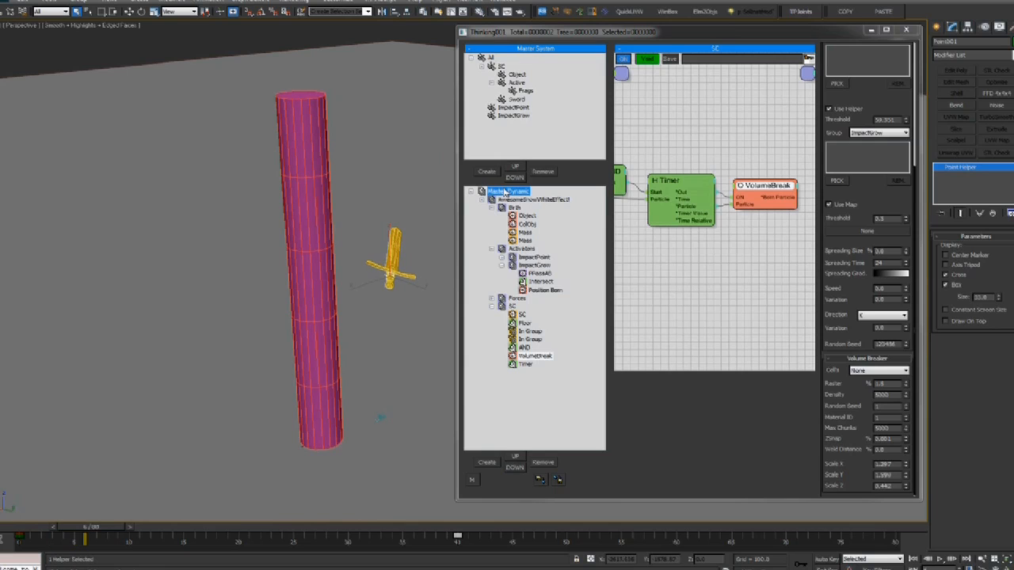
pyautogui.moveTo(352, 161); pyautogui.dragTo(357, 169, button='middle')
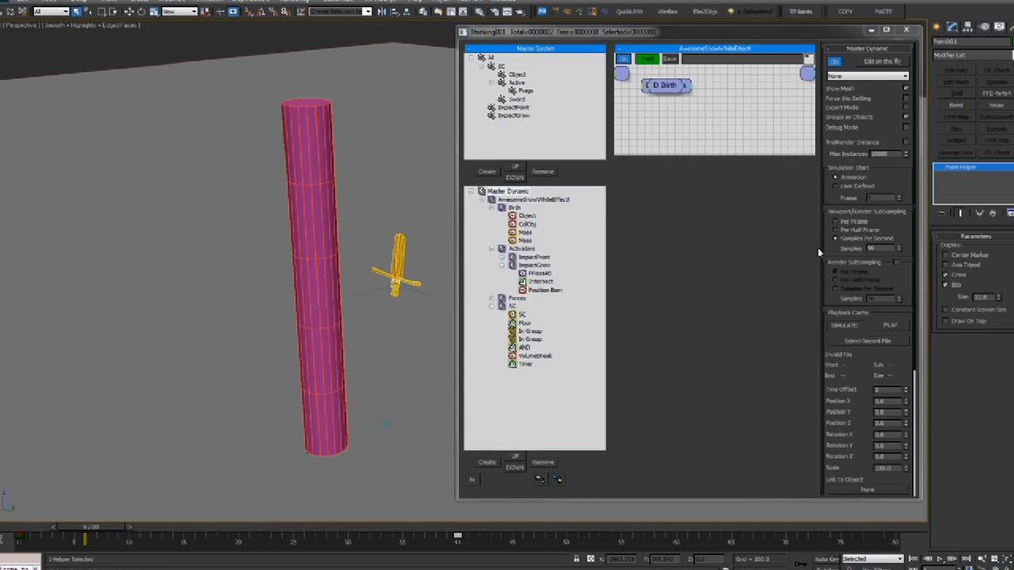
pyautogui.click(849, 240)
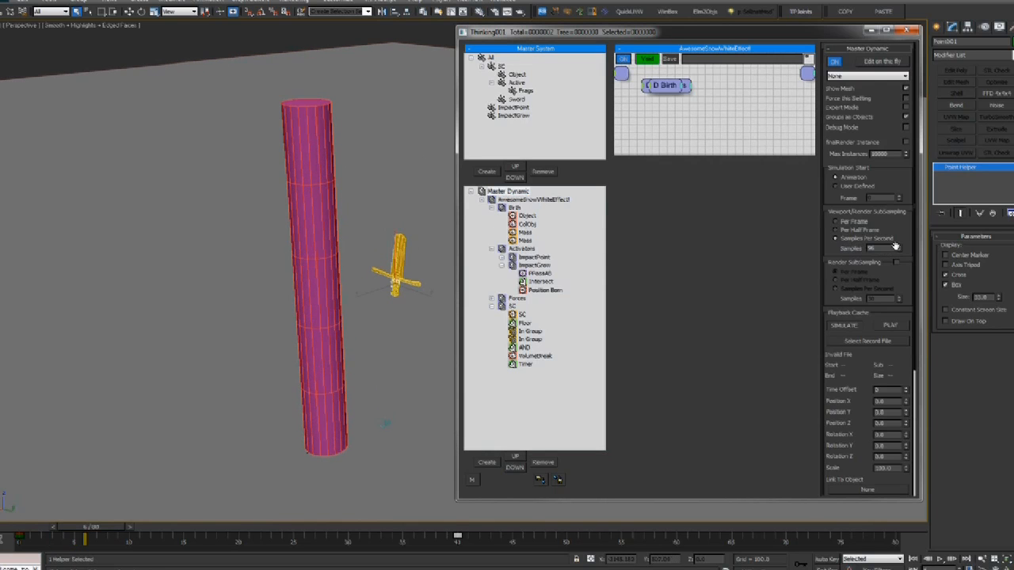
pyautogui.keyDown('alt'); pyautogui.moveTo(286, 220); pyautogui.dragTo(318, 262, button='middle'); pyautogui.keyUp('alt')
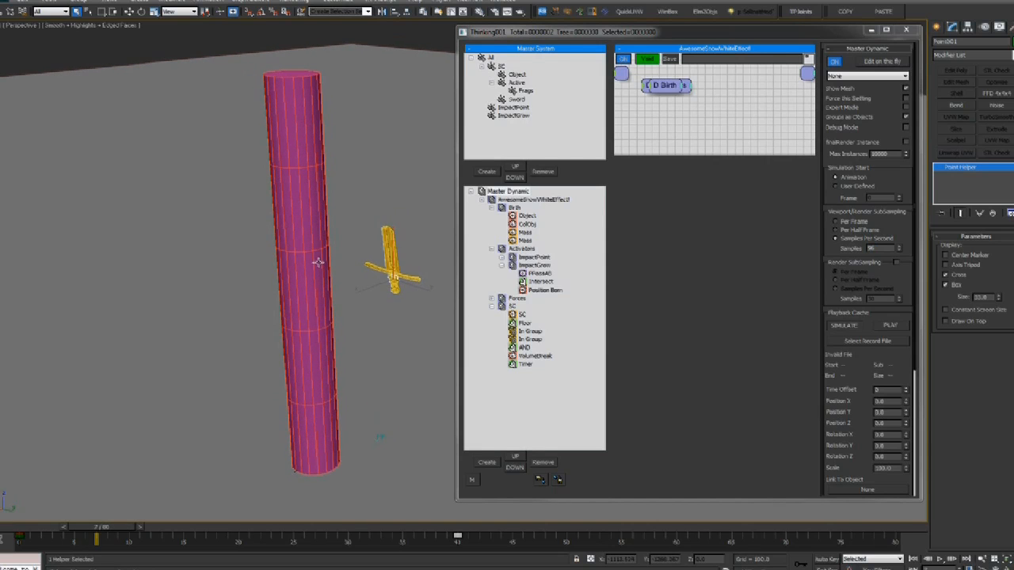
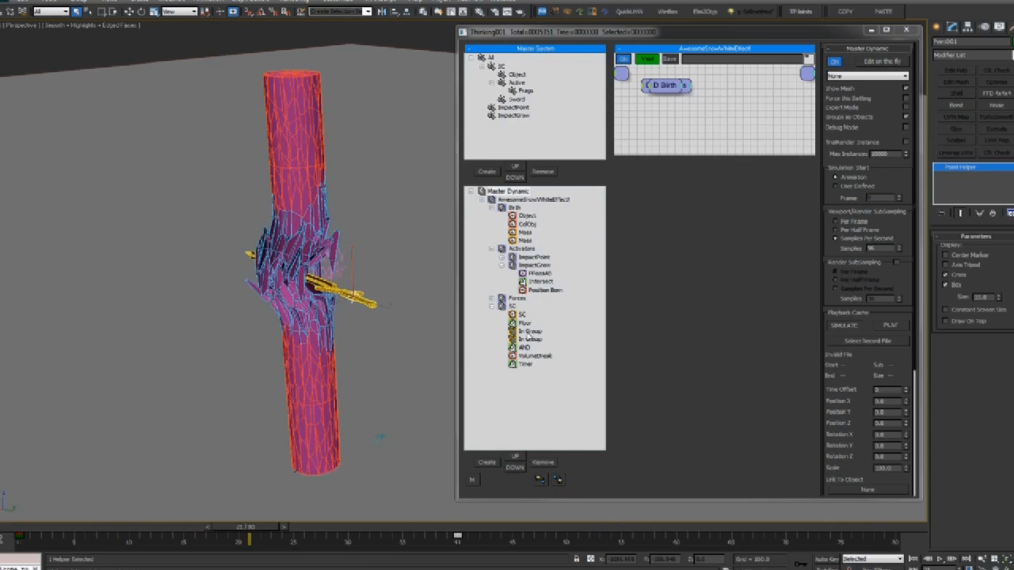
# Inspect the shattered pole from several angles in shaded and wireframe views, ending at frame 13
pyautogui.press('F4')
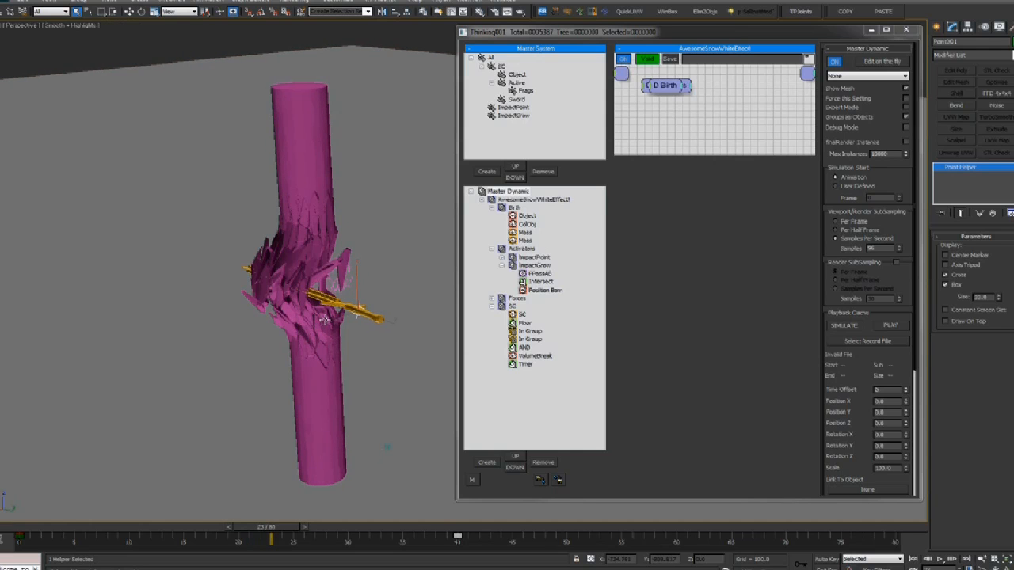
pyautogui.keyDown('alt'); pyautogui.moveTo(304, 290); pyautogui.dragTo(463, 319, button='middle'); pyautogui.keyUp('alt')
pyautogui.scroll(4, 249, 309)
pyautogui.scroll(-4, 275, 303)
pyautogui.keyDown('alt'); pyautogui.moveTo(276, 304); pyautogui.dragTo(180, 262, button='middle'); pyautogui.keyUp('alt')
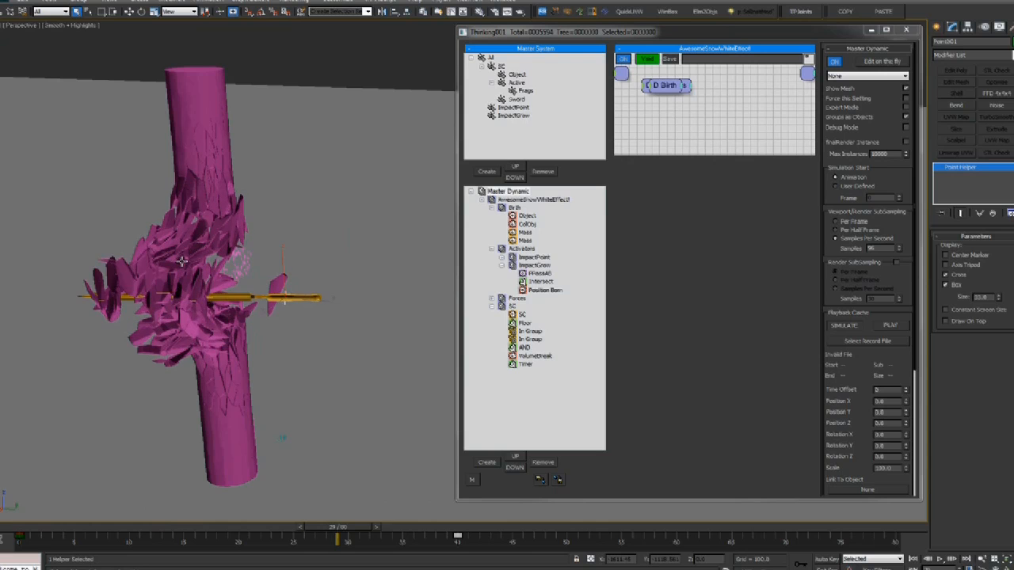
pyautogui.press('F3')
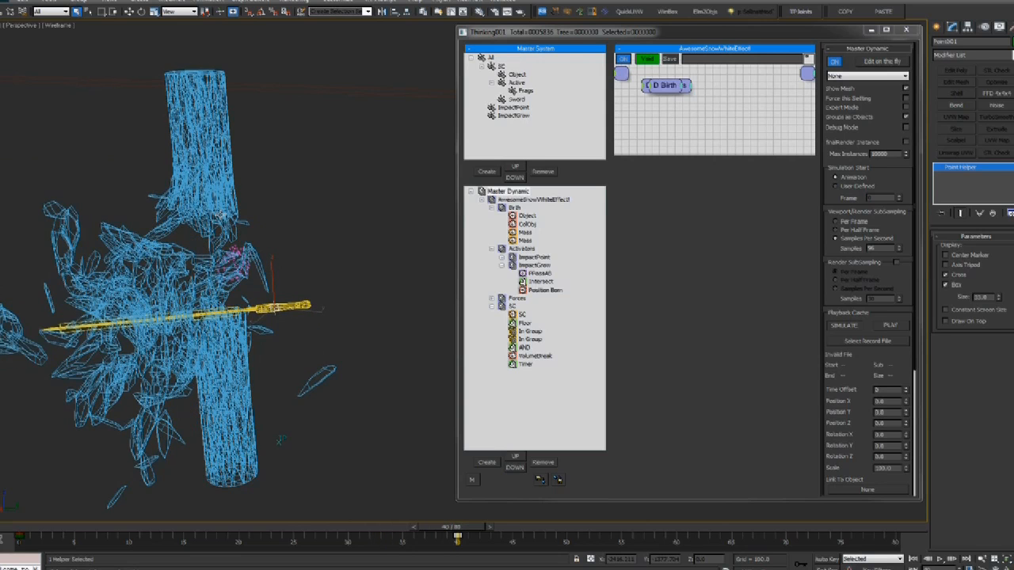
pyautogui.press('F3')
pyautogui.moveTo(222, 214)
pyautogui.keyDown('alt'); pyautogui.mouseDown(button='middle')
pyautogui.moveTo(186, 259)
pyautogui.moveTo(219, 254)
pyautogui.moveTo(171, 252)
pyautogui.mouseUp(button='middle'); pyautogui.keyUp('alt')
pyautogui.moveTo(38, 530)
pyautogui.mouseDown()
pyautogui.moveTo(174, 531)
pyautogui.moveTo(24, 532)
pyautogui.mouseUp()
# Set the VolumeBreak operator's Raster to 3.0
pyautogui.click(535, 355)
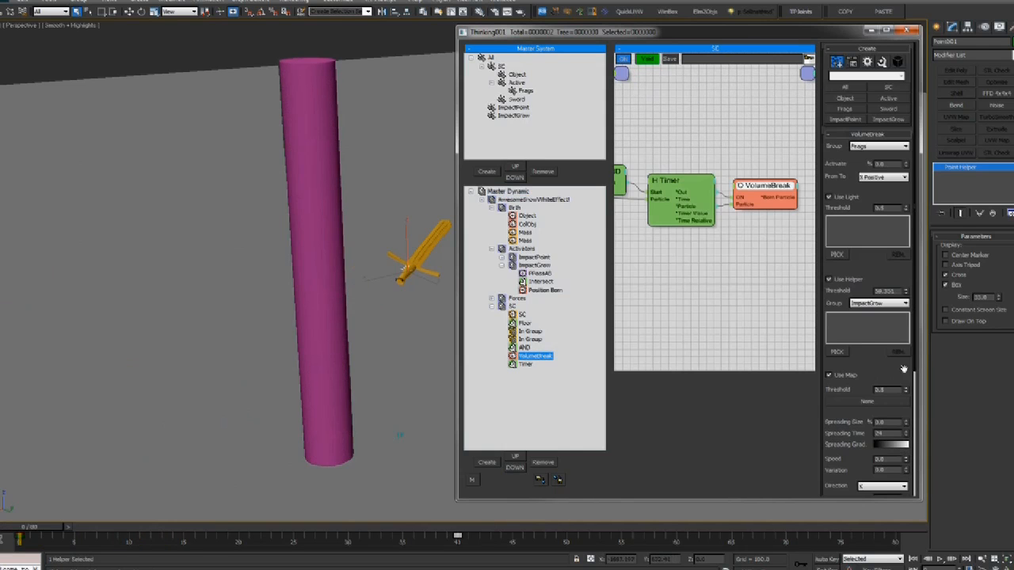
pyautogui.moveTo(904, 369); pyautogui.dragTo(903, 236)
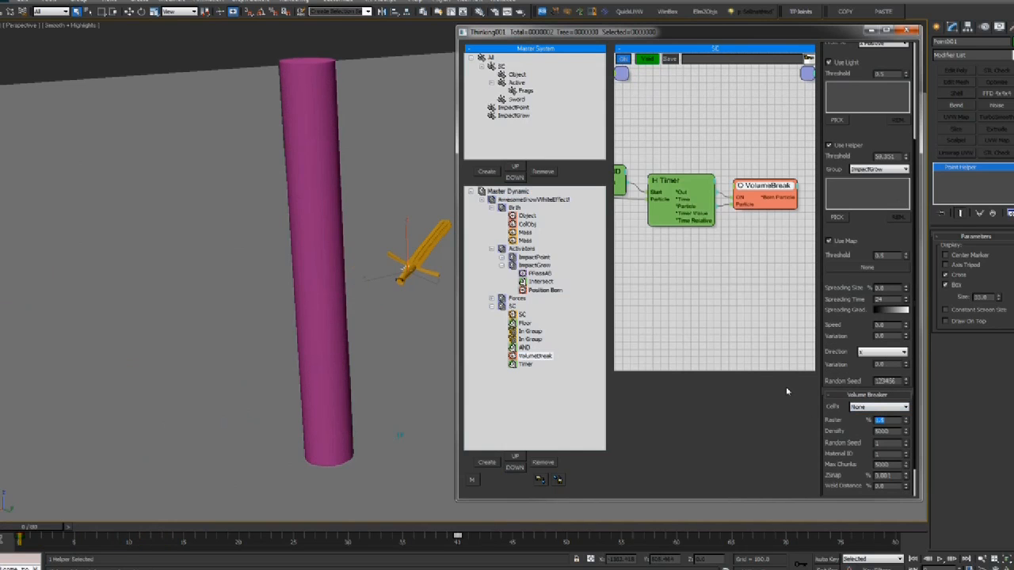
pyautogui.write('3')
pyautogui.press('Tab')
# Replay the shatter to check the larger chunks, then rewind to frame 0
pyautogui.moveTo(268, 246); pyautogui.dragTo(255, 255, button='middle')
pyautogui.press('/')
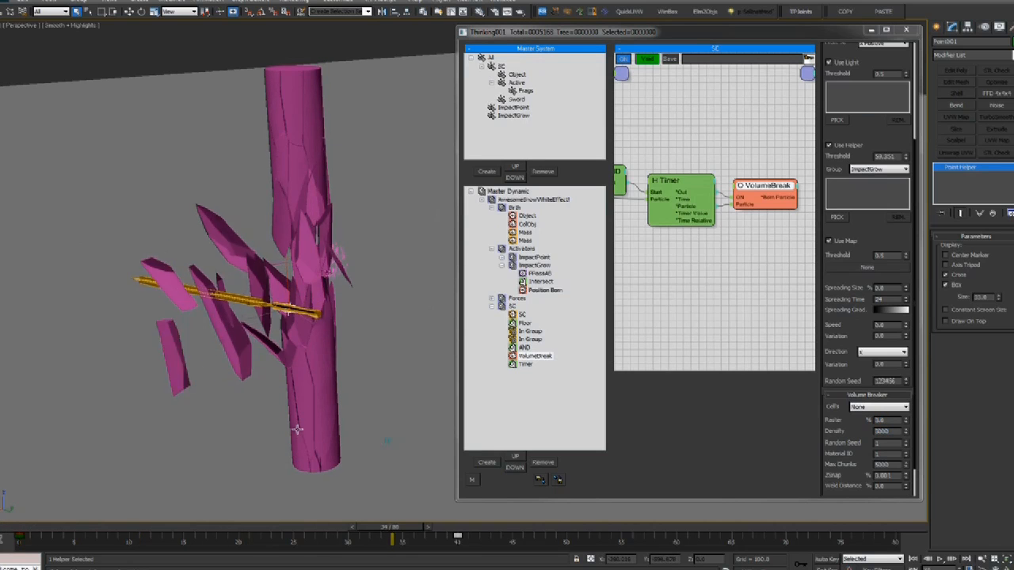
pyautogui.click(38, 527)
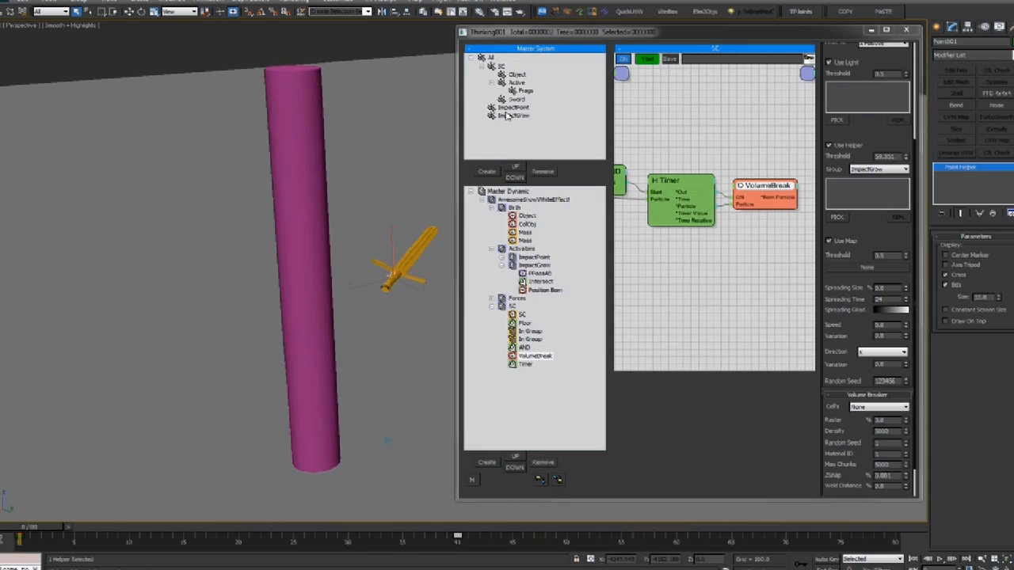
pyautogui.moveTo(251, 217); pyautogui.dragTo(227, 223, button='middle')
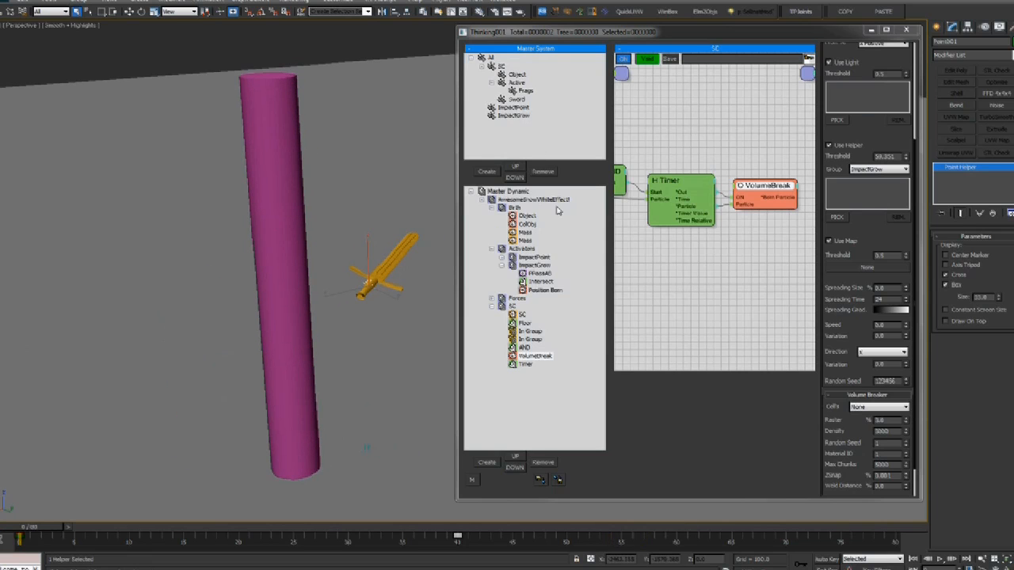
pyautogui.click(517, 75)
# Lower the Sword group's static friction, dynamic friction and elasticity
pyautogui.click(516, 99)
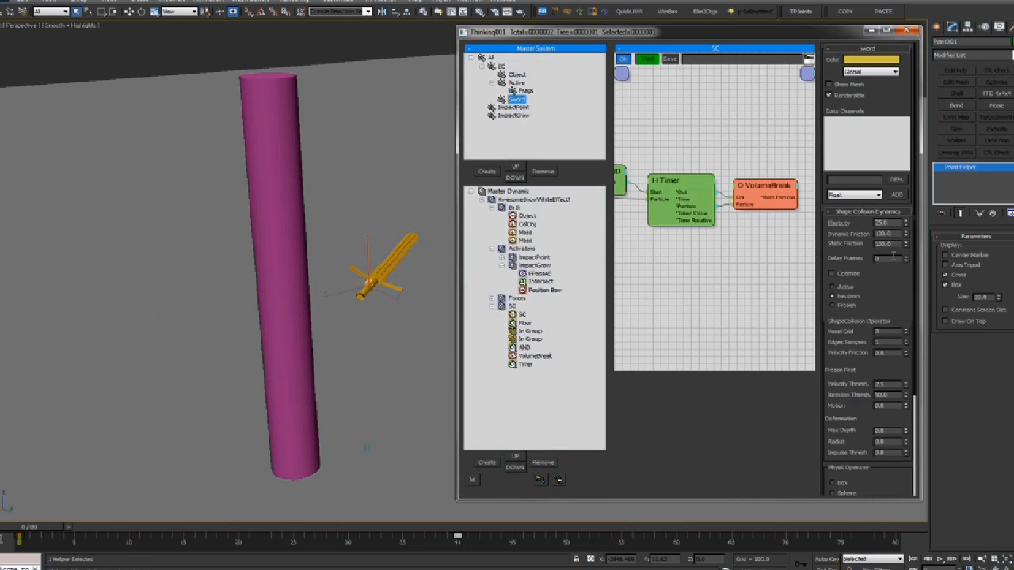
pyautogui.moveTo(906, 255); pyautogui.dragTo(906, 278)
pyautogui.click(907, 233)
pyautogui.moveTo(907, 232); pyautogui.dragTo(907, 238)
# Lower the Frags group's dynamic friction to 57
pyautogui.click(525, 90)
pyautogui.click(517, 99)
pyautogui.click(525, 90)
pyautogui.moveTo(906, 235); pyautogui.dragTo(908, 268)
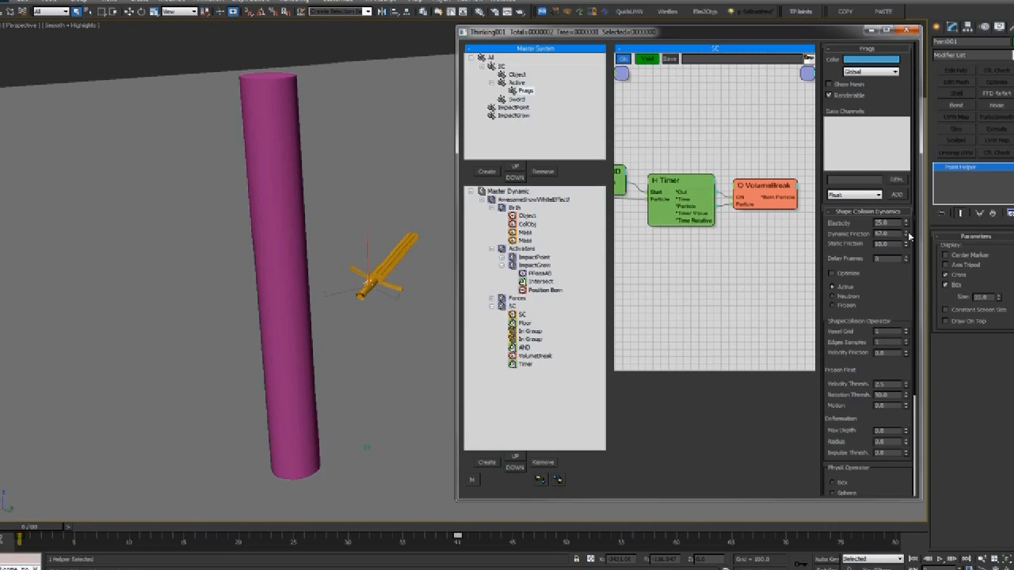
# Replay the strike, then review frame 8 in wireframe with VolumeBreak selected
pyautogui.moveTo(21, 528); pyautogui.dragTo(53, 518)
pyautogui.press('/')
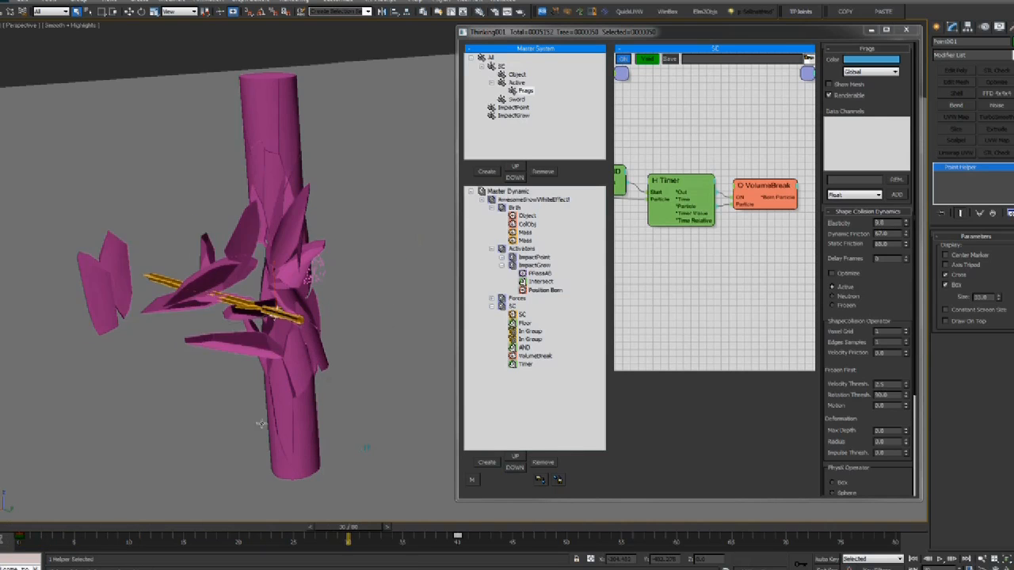
pyautogui.press('/')
pyautogui.press('Home')
pyautogui.moveTo(44, 527); pyautogui.dragTo(359, 523)
pyautogui.press('F3')
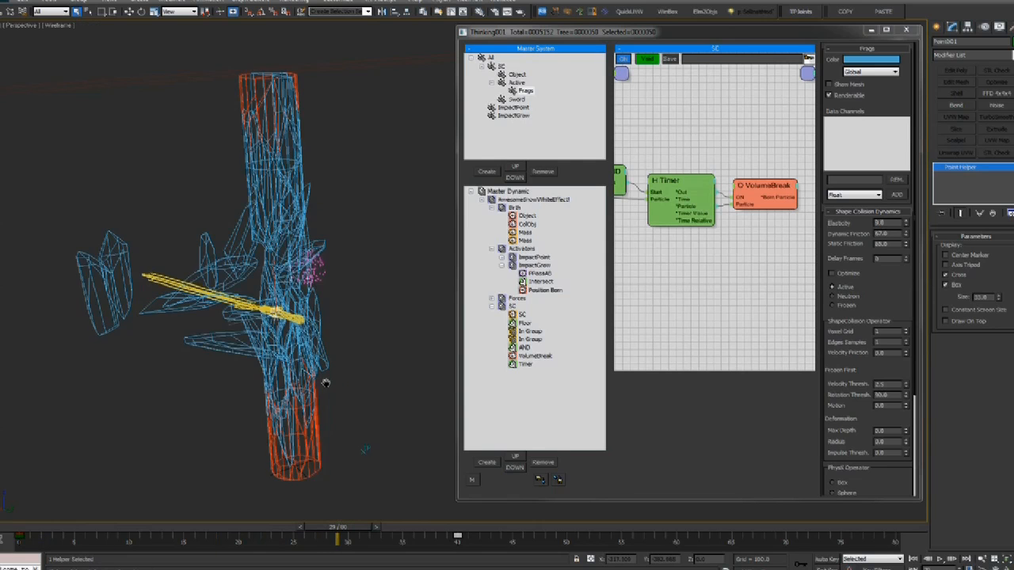
pyautogui.click(86, 526)
pyautogui.moveTo(86, 526); pyautogui.dragTo(123, 526)
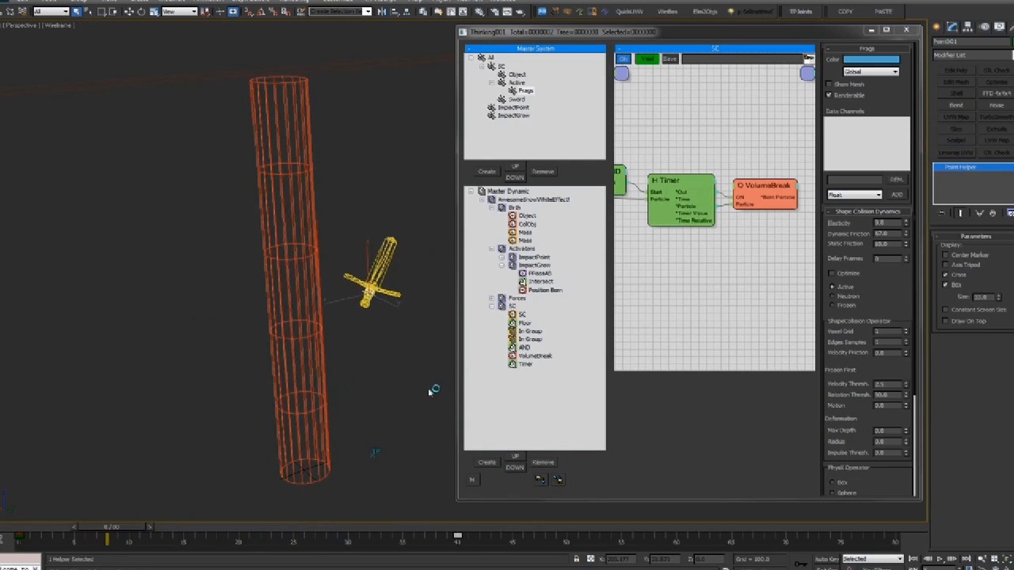
pyautogui.click(535, 355)
# Set the VolumeBreak Raster to 2.0 and scrub until the sword hits the pole
pyautogui.click(870, 297)
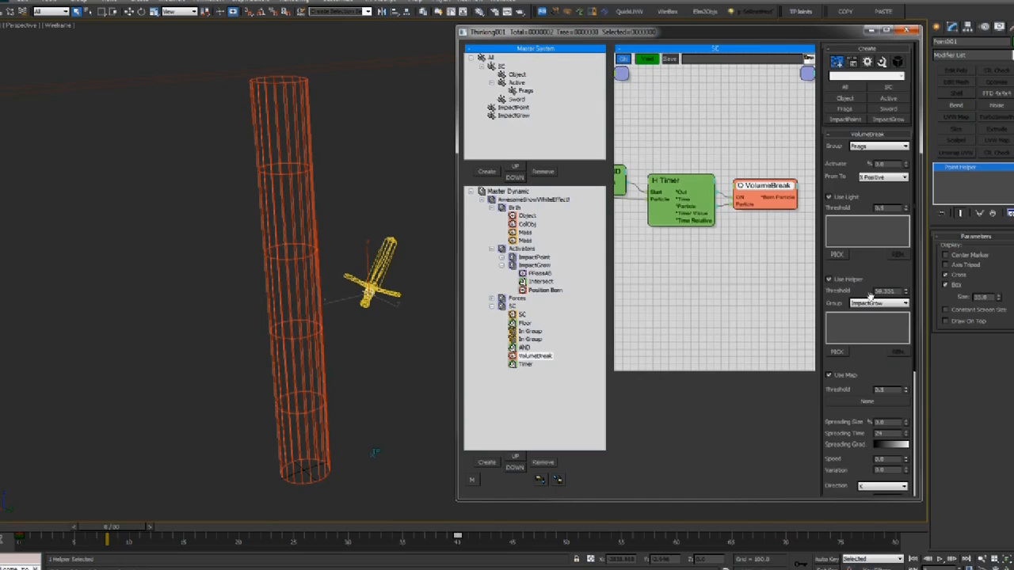
pyautogui.scroll(-5, 891, 383)
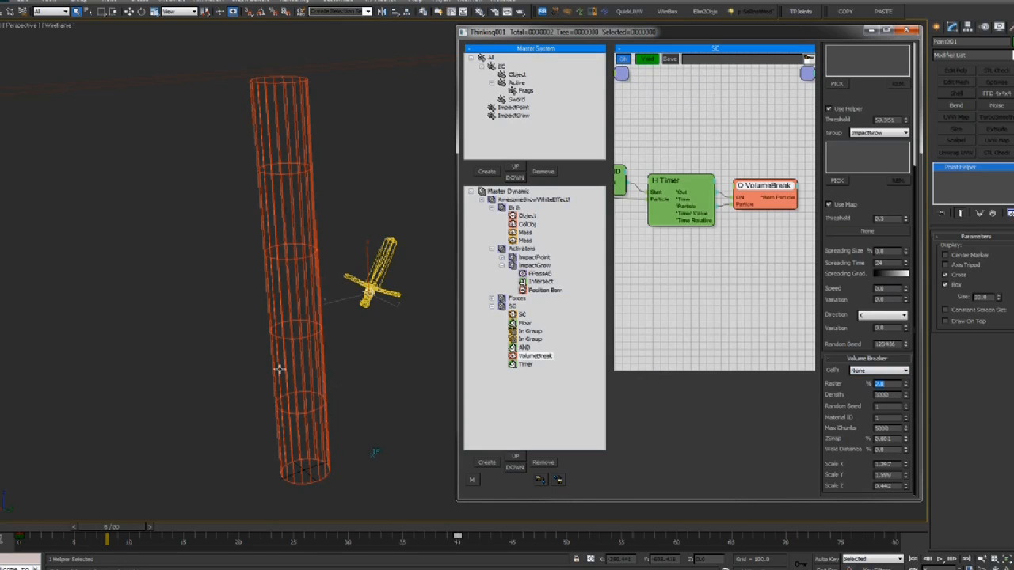
pyautogui.keyDown('alt'); pyautogui.moveTo(279, 369); pyautogui.dragTo(281, 379, button='middle'); pyautogui.keyUp('alt')
pyautogui.moveTo(112, 536); pyautogui.dragTo(303, 529)
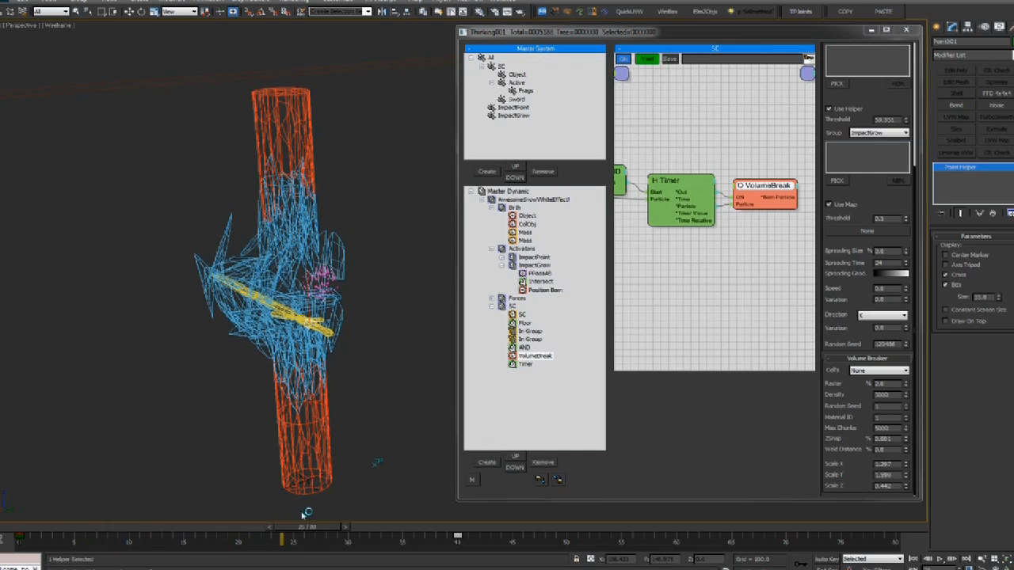
# Restore smooth shading and replay the 'Knight Shattering' reference video from the start
pyautogui.press('F3')
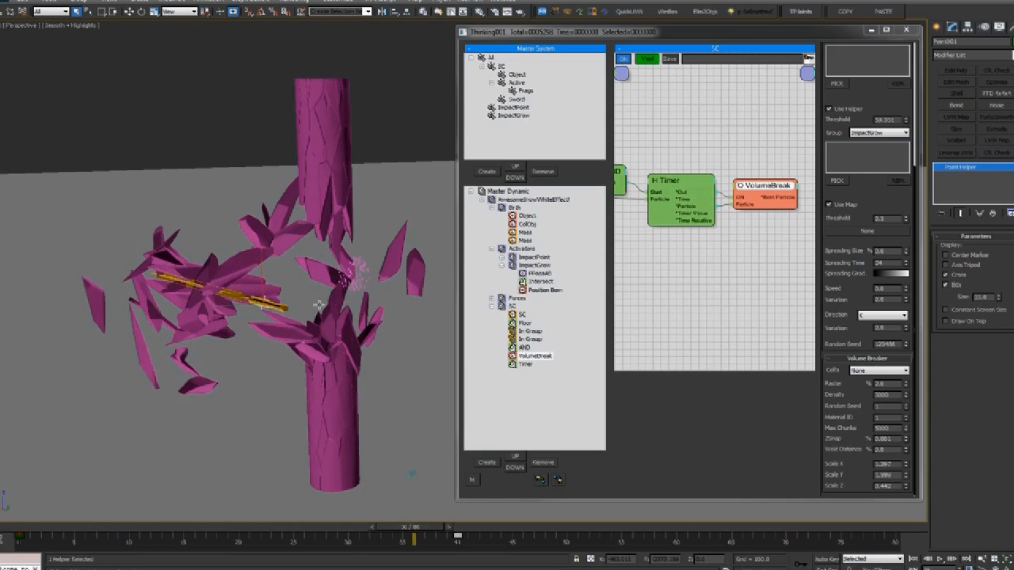
pyautogui.hotkey('alt', 'Tab')
pyautogui.click(271, 417)
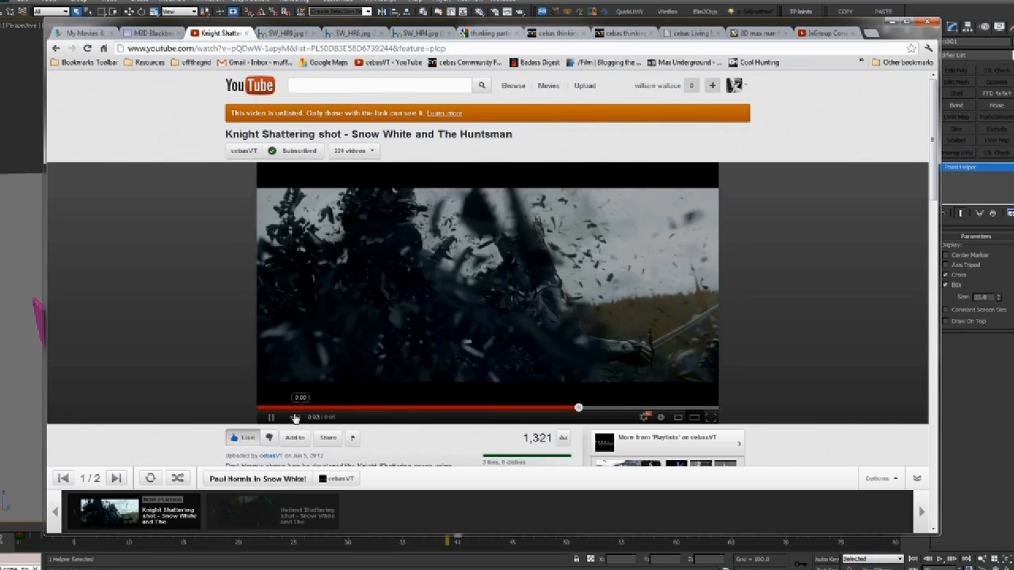
# Replay the Knight Shattering video several times, pausing on the shattering moment
pyautogui.click(383, 206)
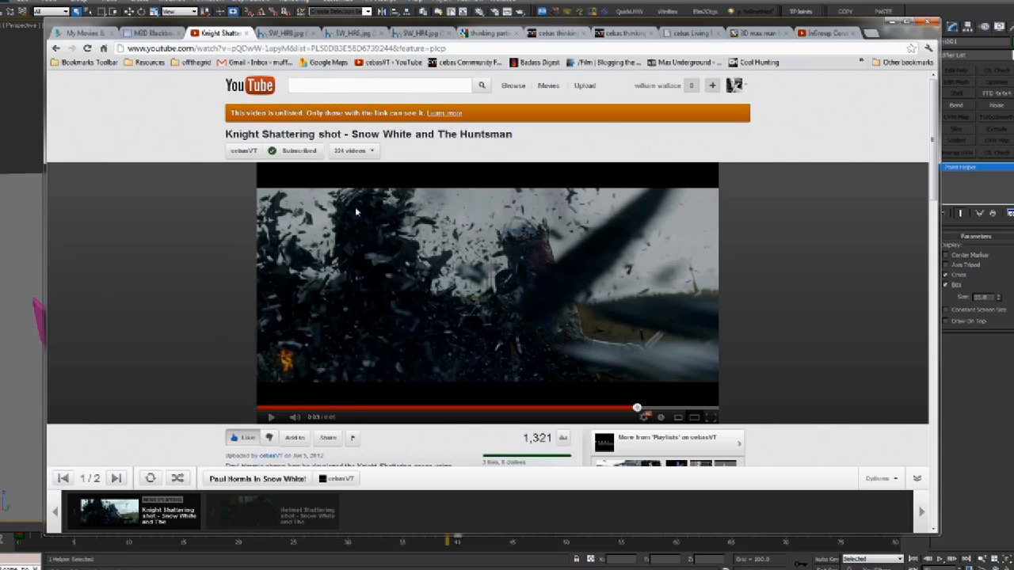
pyautogui.click(287, 408)
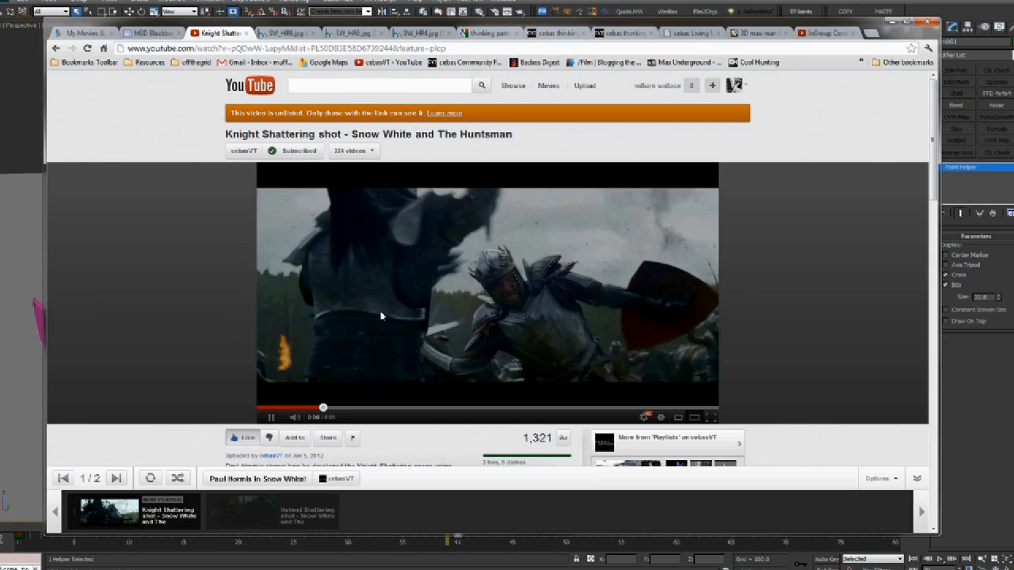
pyautogui.click(363, 396)
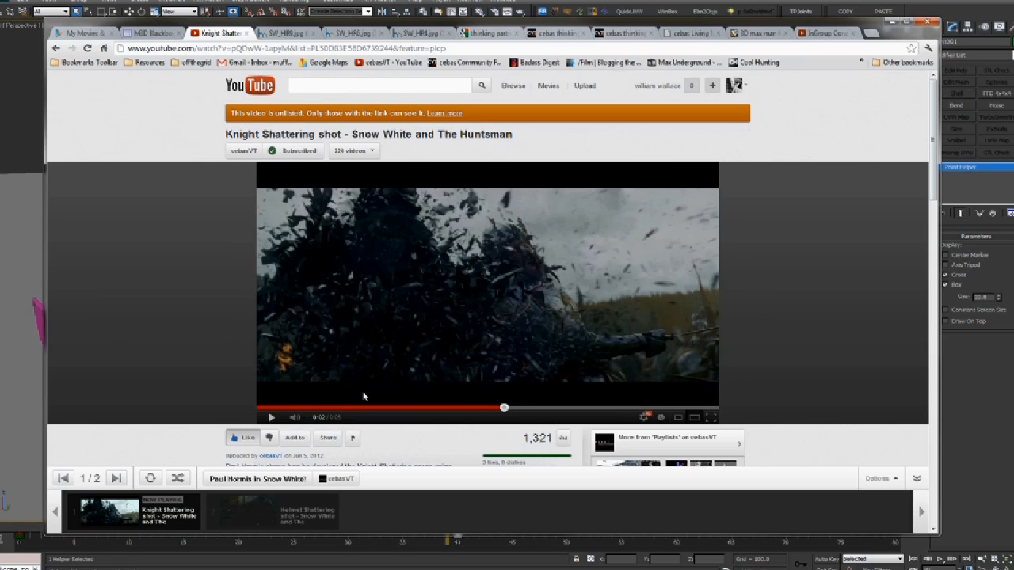
pyautogui.click(273, 414)
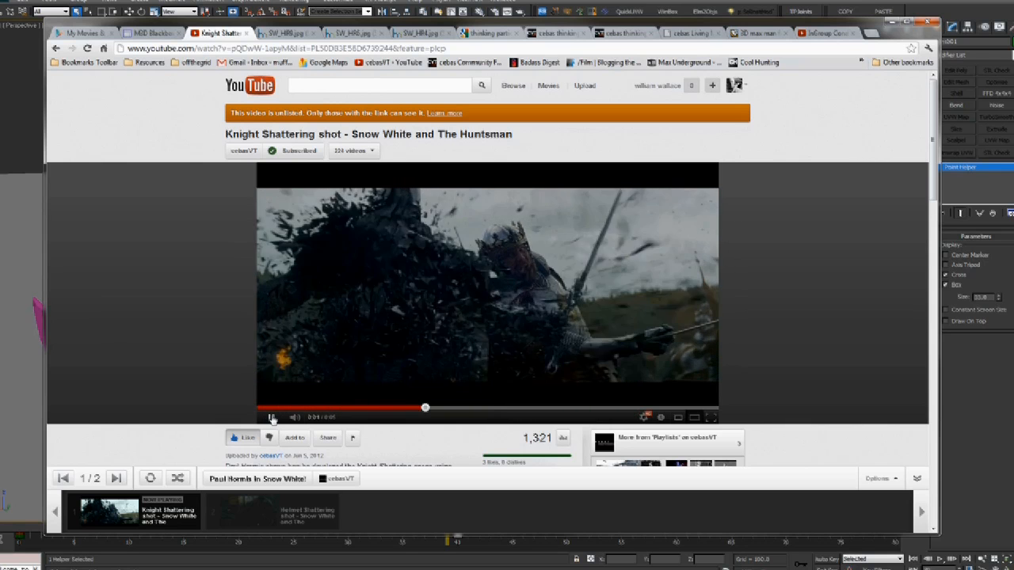
pyautogui.click(432, 231)
# Back in 3ds Max, scrub the strike to frame 8, then rewind to frame 0
pyautogui.click(441, 2)
pyautogui.keyDown('alt'); pyautogui.moveTo(416, 324); pyautogui.dragTo(361, 347, button='middle'); pyautogui.keyUp('alt')
pyautogui.moveTo(56, 531); pyautogui.dragTo(337, 528)
pyautogui.moveTo(734, 301); pyautogui.dragTo(660, 300, button='middle')
pyautogui.click(22, 530)
# Add a Force operator to the node graph from the Dynamics operators
pyautogui.moveTo(241, 285)
pyautogui.keyDown('alt'); pyautogui.mouseDown(button='middle')
pyautogui.moveTo(262, 277)
pyautogui.moveTo(226, 290)
pyautogui.mouseUp(button='middle'); pyautogui.keyUp('alt')
pyautogui.press('F4')
pyautogui.moveTo(711, 204); pyautogui.dragTo(672, 198, button='middle')
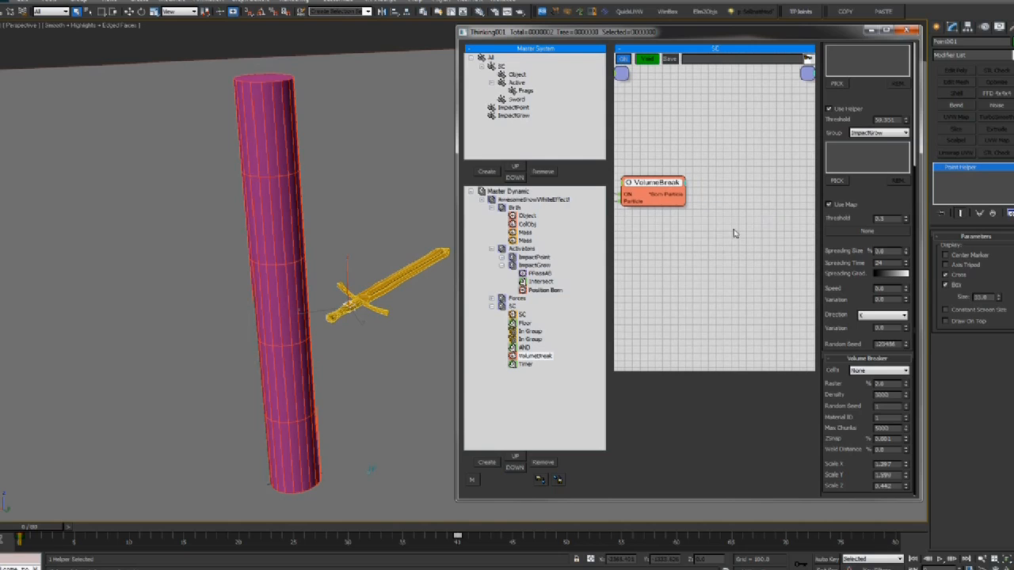
pyautogui.rightClick(678, 223)
pyautogui.moveTo(729, 249)
pyautogui.moveTo(813, 263)
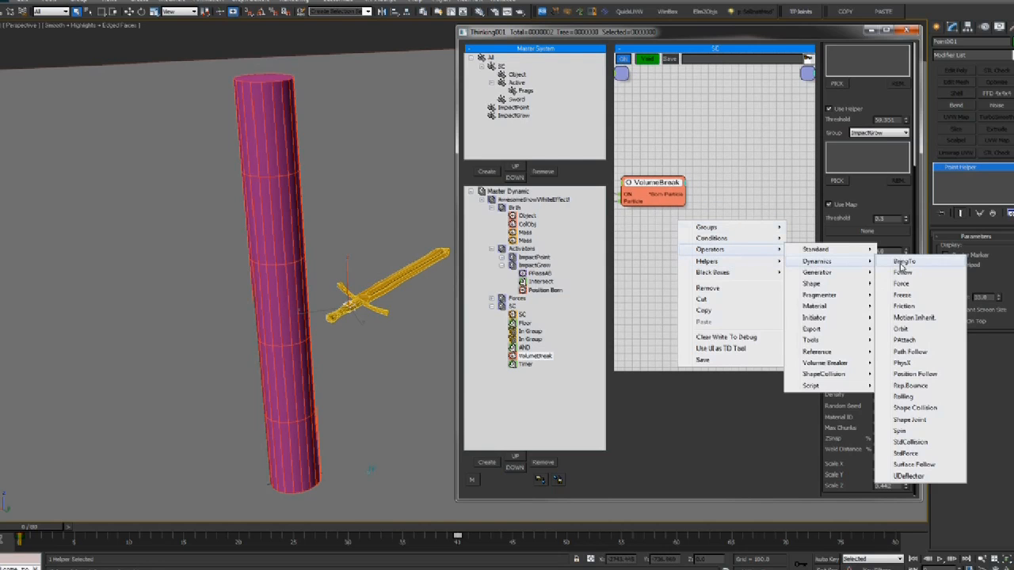
pyautogui.click(908, 284)
# Wire VolumeBreak's Born Particle output into Force (strength 5000, Cylinder) and scrub to check
pyautogui.moveTo(747, 226); pyautogui.dragTo(782, 195)
pyautogui.moveTo(739, 194); pyautogui.dragTo(749, 192, button='middle')
pyautogui.moveTo(693, 192); pyautogui.dragTo(782, 204)
pyautogui.moveTo(783, 197); pyautogui.dragTo(709, 167, button='middle')
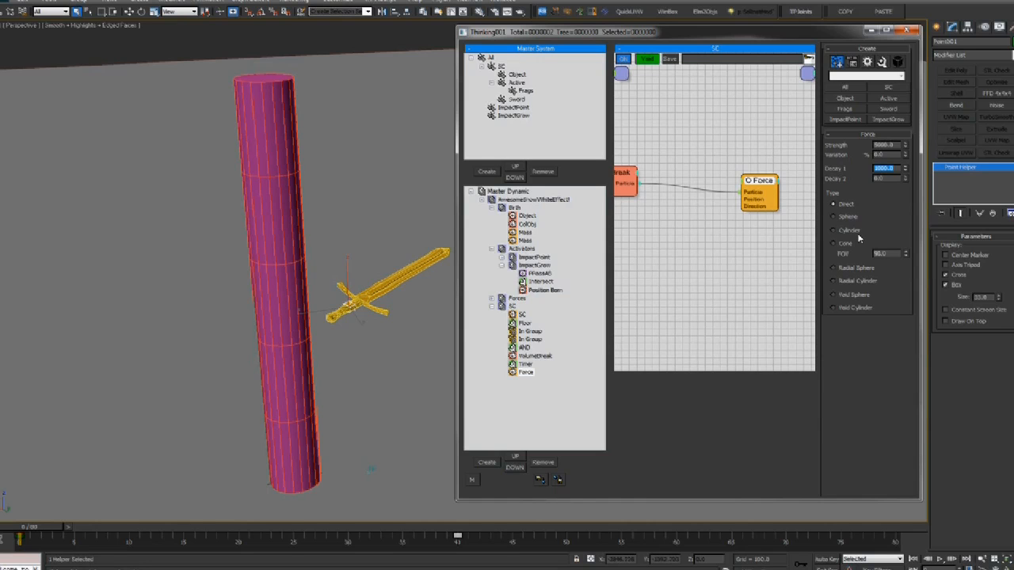
pyautogui.moveTo(31, 525); pyautogui.dragTo(446, 503)
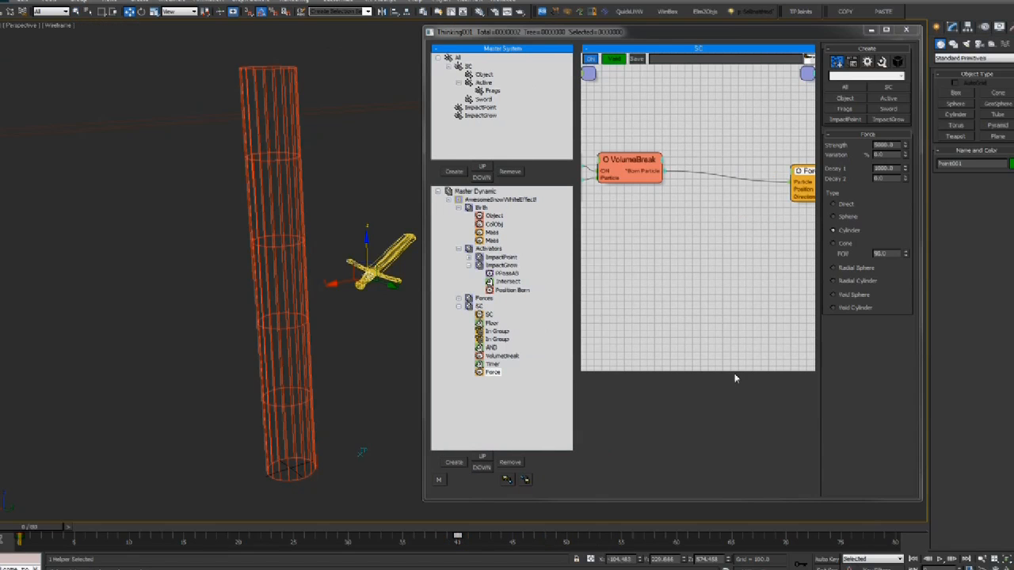
# Add a Spin operator and connect it to VolumeBreak's Born Particle output
pyautogui.moveTo(774, 235); pyautogui.dragTo(753, 203, button='middle')
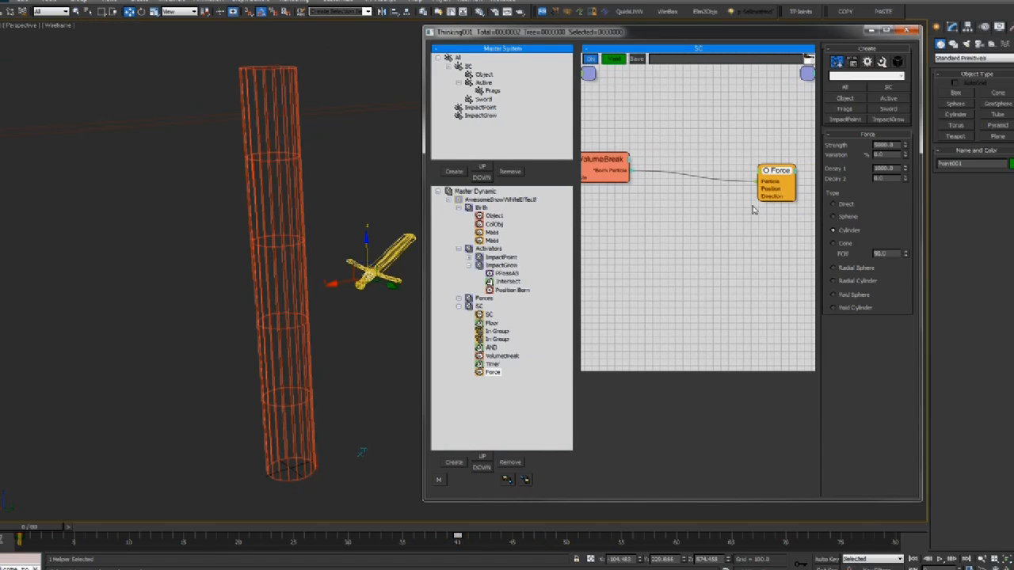
pyautogui.rightClick(753, 205)
pyautogui.moveTo(765, 235)
pyautogui.moveTo(830, 248)
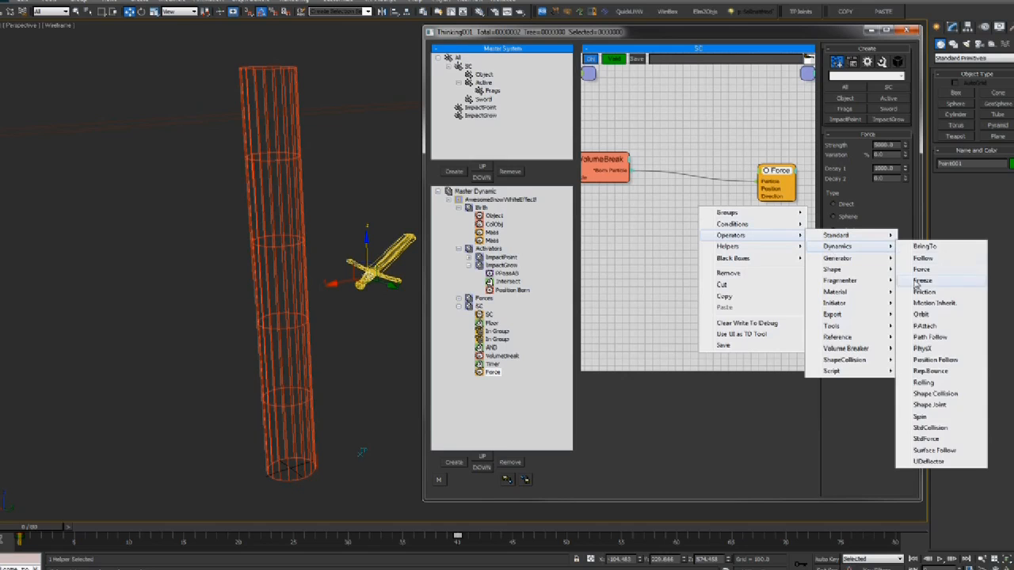
pyautogui.click(919, 416)
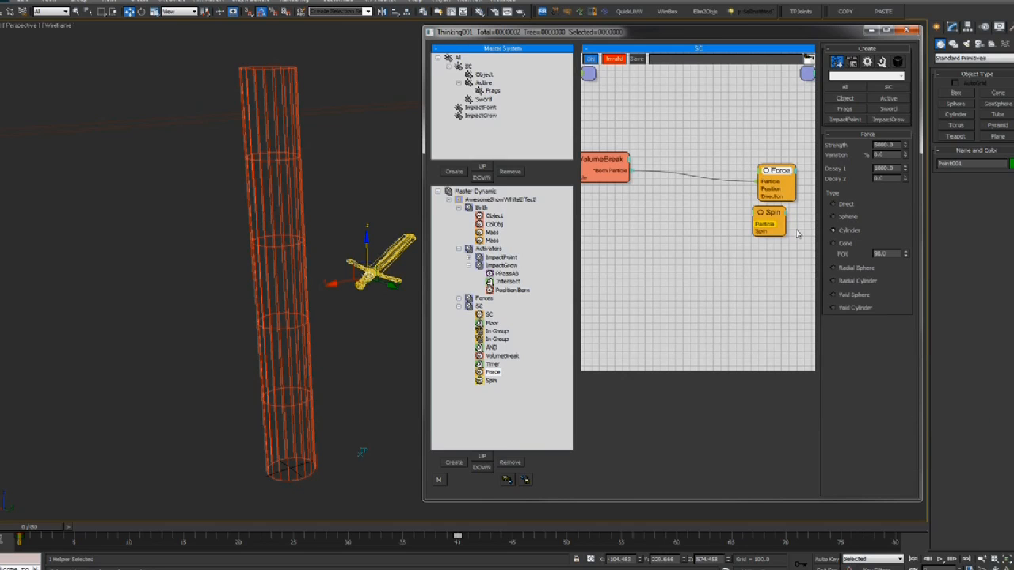
pyautogui.moveTo(771, 212); pyautogui.dragTo(610, 171)
pyautogui.moveTo(769, 219); pyautogui.dragTo(771, 220)
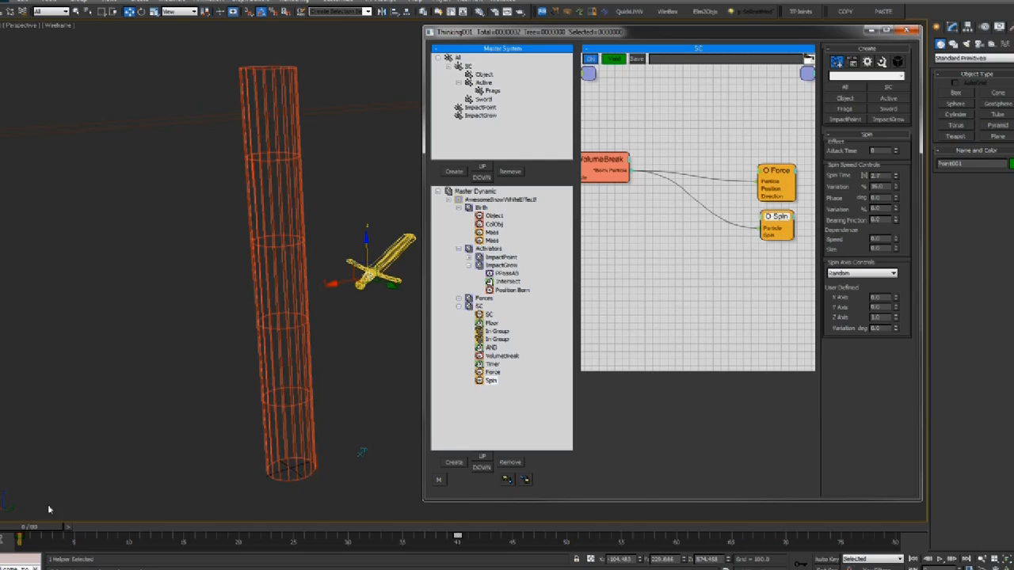
# Scrub through the shatter in shaded view, orbit the flying fragments, then rewind
pyautogui.moveTo(164, 325); pyautogui.dragTo(161, 333, button='middle')
pyautogui.moveTo(46, 527); pyautogui.dragTo(658, 530)
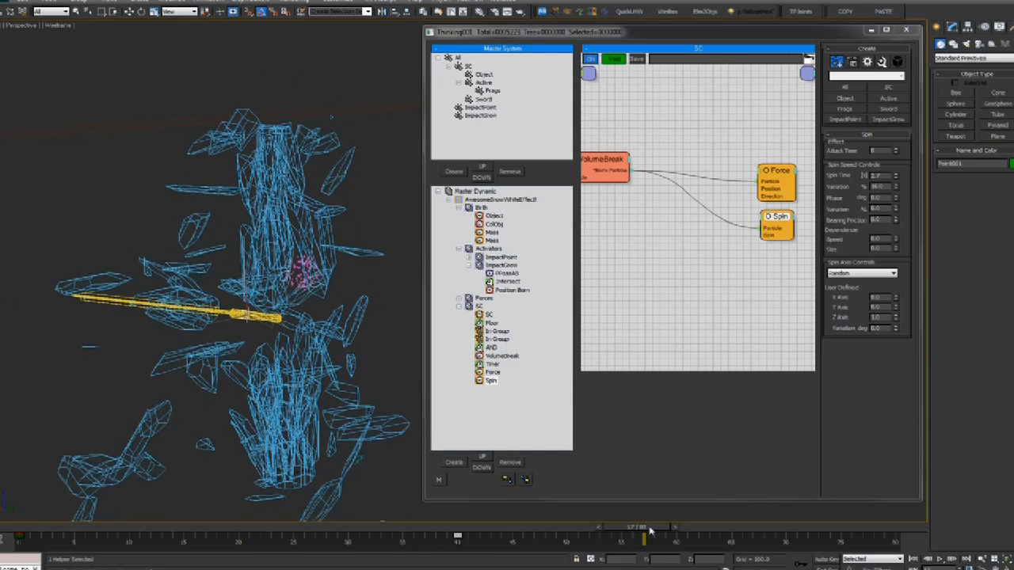
pyautogui.press('F3')
pyautogui.press('F3')
pyautogui.moveTo(34, 531); pyautogui.dragTo(291, 528)
pyautogui.moveTo(391, 527); pyautogui.dragTo(523, 529)
pyautogui.keyDown('alt'); pyautogui.moveTo(386, 383); pyautogui.dragTo(222, 225, button='middle'); pyautogui.keyUp('alt')
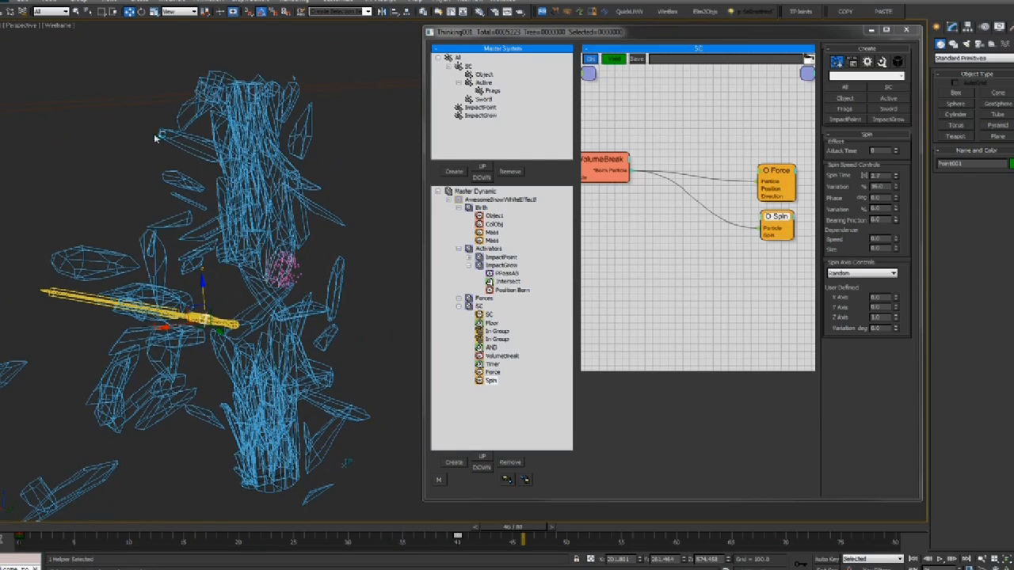
pyautogui.moveTo(46, 542); pyautogui.dragTo(319, 510)
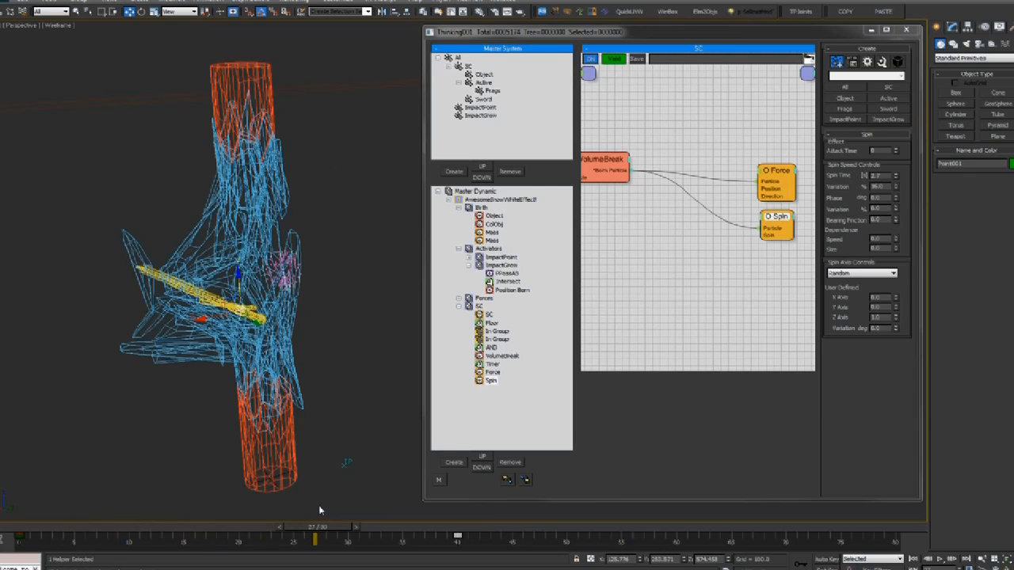
pyautogui.press('F3')
pyautogui.press('F3')
# Remove Cylinder001 from the Object birth operator's source objects
pyautogui.click(22, 529)
pyautogui.keyDown('alt'); pyautogui.moveTo(266, 192); pyautogui.dragTo(288, 182, button='middle'); pyautogui.keyUp('alt')
pyautogui.click(496, 215)
pyautogui.click(896, 206)
# Unhide the Stud character along with its SurfNet child
pyautogui.moveTo(218, 205); pyautogui.dragTo(229, 231, button='middle')
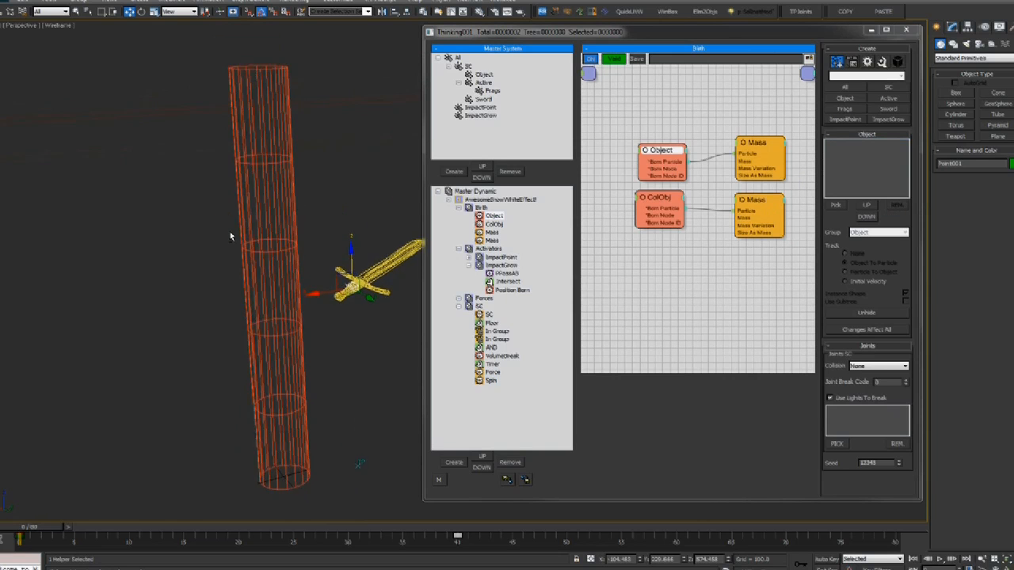
pyautogui.keyDown('alt'); pyautogui.moveTo(135, 405); pyautogui.dragTo(128, 396, button='middle'); pyautogui.keyUp('alt')
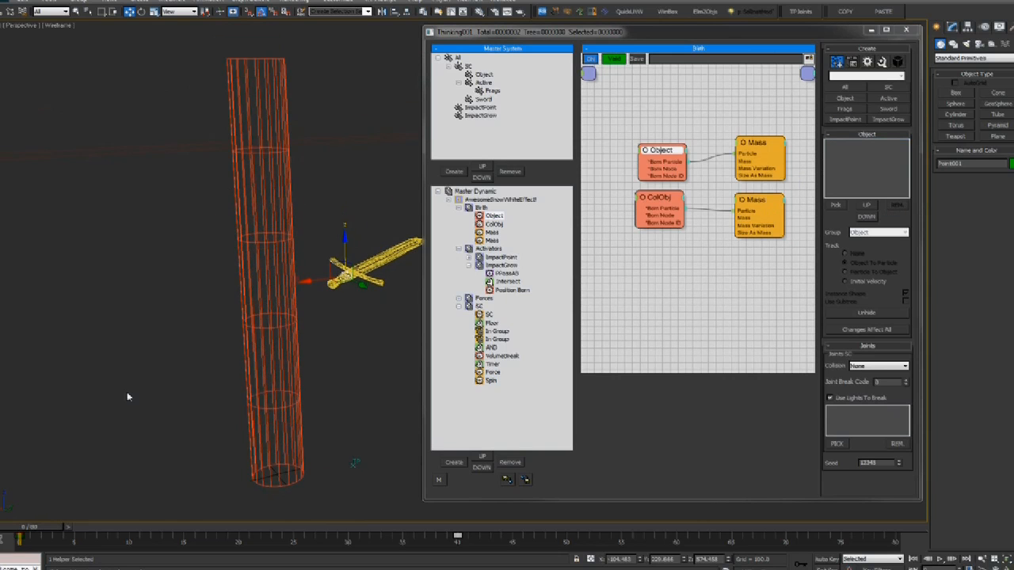
pyautogui.rightClick(294, 209)
pyautogui.click(309, 156)
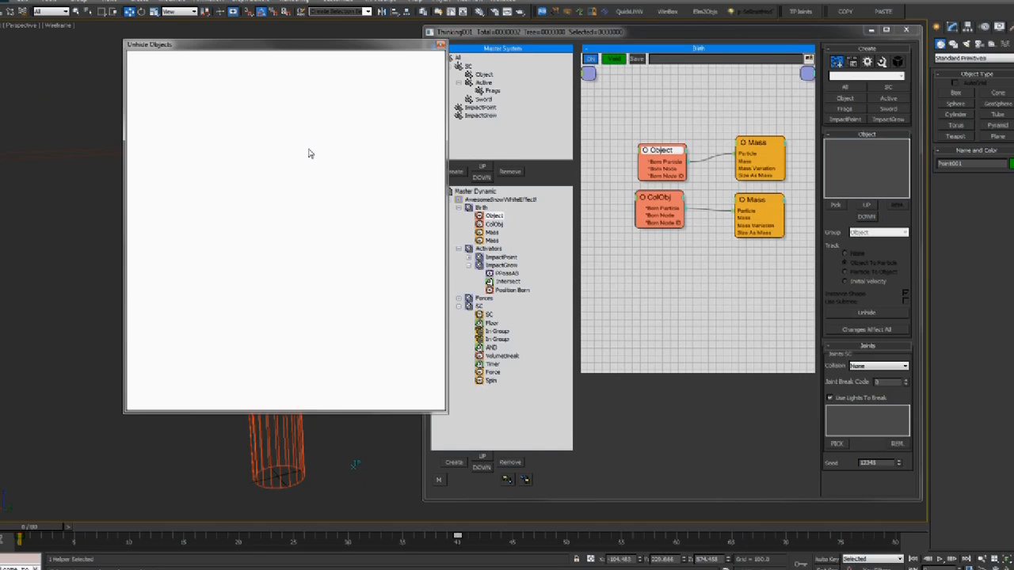
pyautogui.click(159, 139)
pyautogui.click(133, 138)
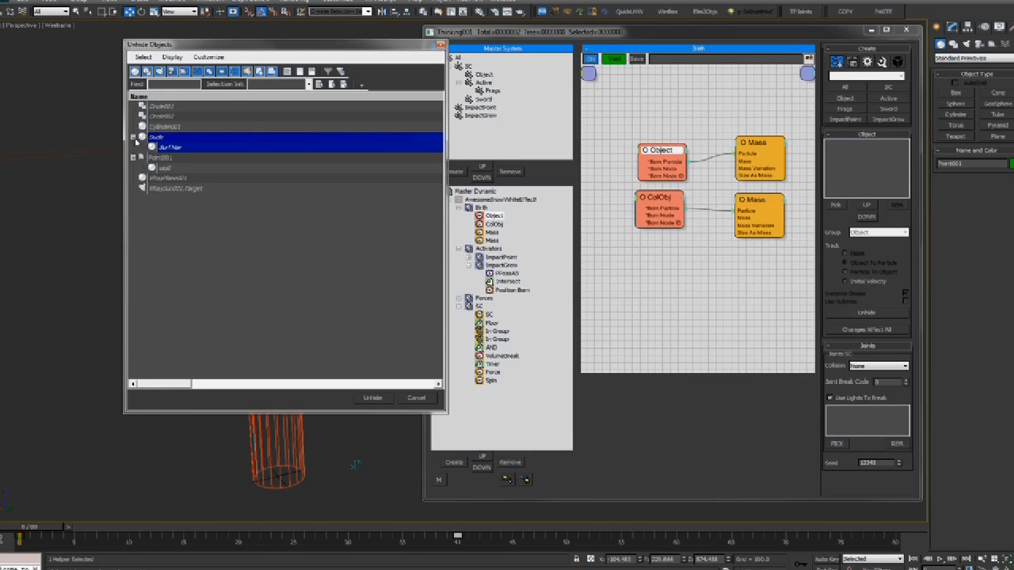
pyautogui.click(372, 397)
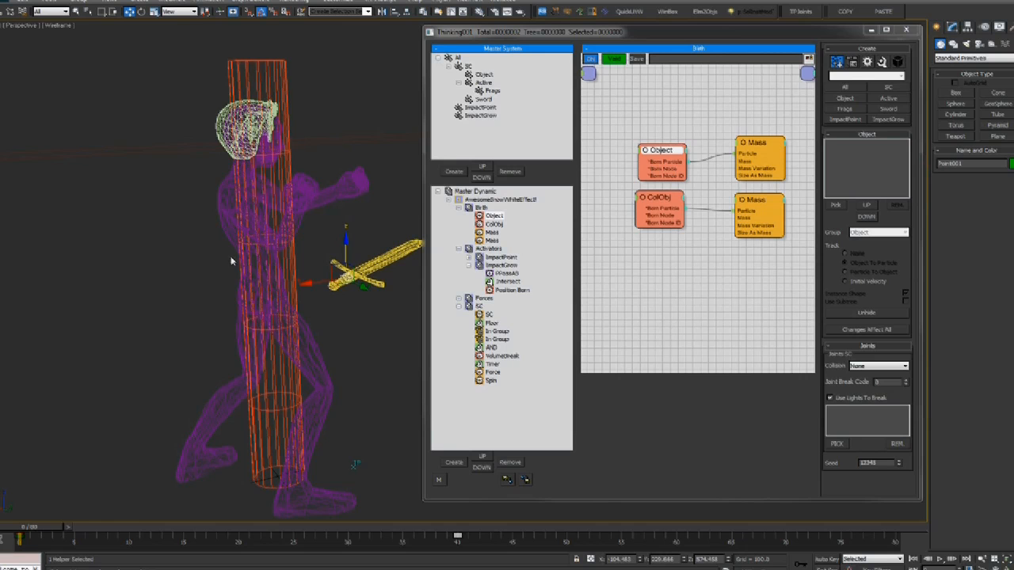
# Hide the character's hair mesh and select the character body
pyautogui.moveTo(216, 258); pyautogui.dragTo(211, 270, button='middle')
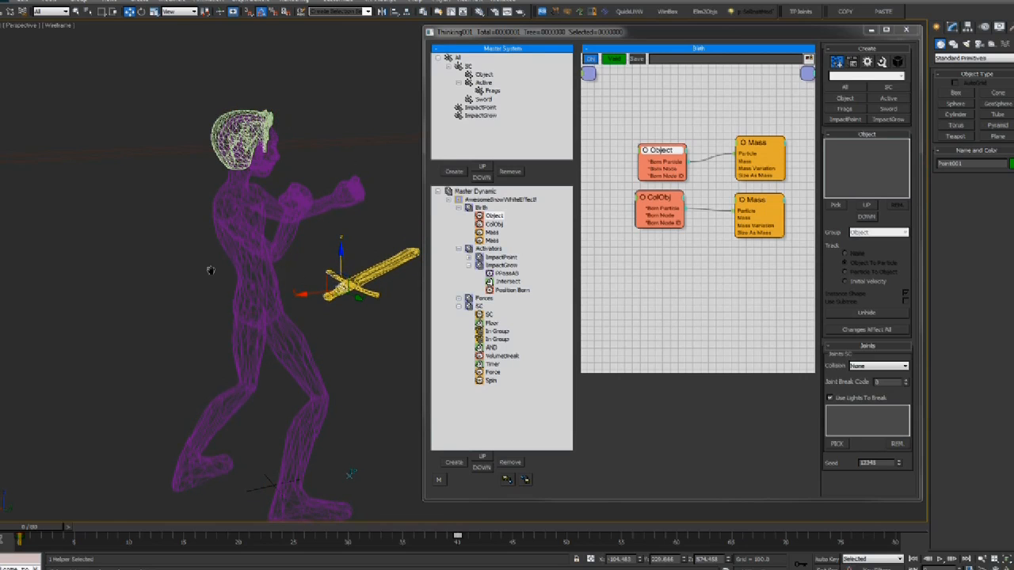
pyautogui.moveTo(268, 234); pyautogui.dragTo(269, 230, button='middle')
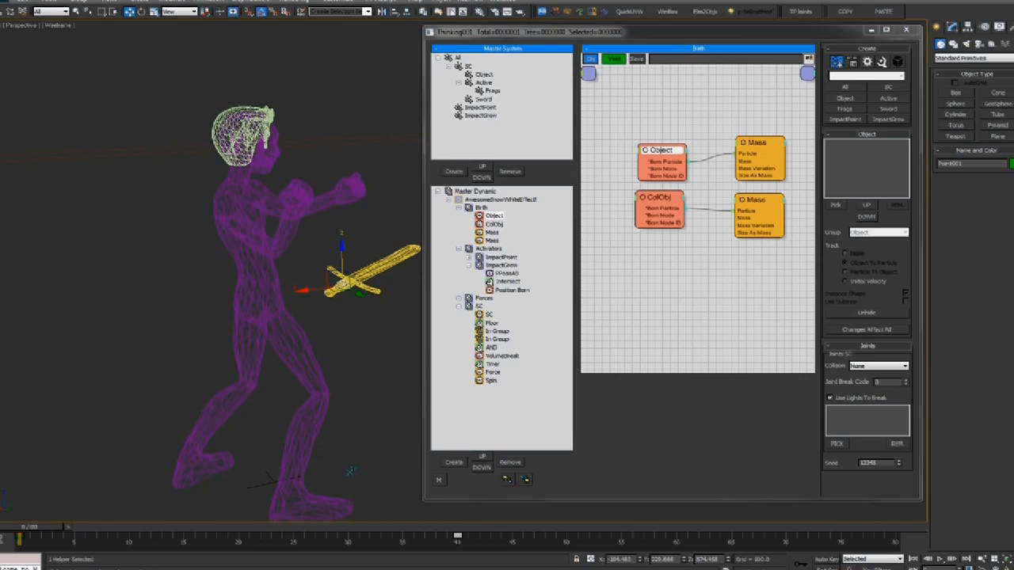
pyautogui.click(260, 133)
pyautogui.press('Delete')
pyautogui.moveTo(260, 138); pyautogui.dragTo(262, 117, button='middle')
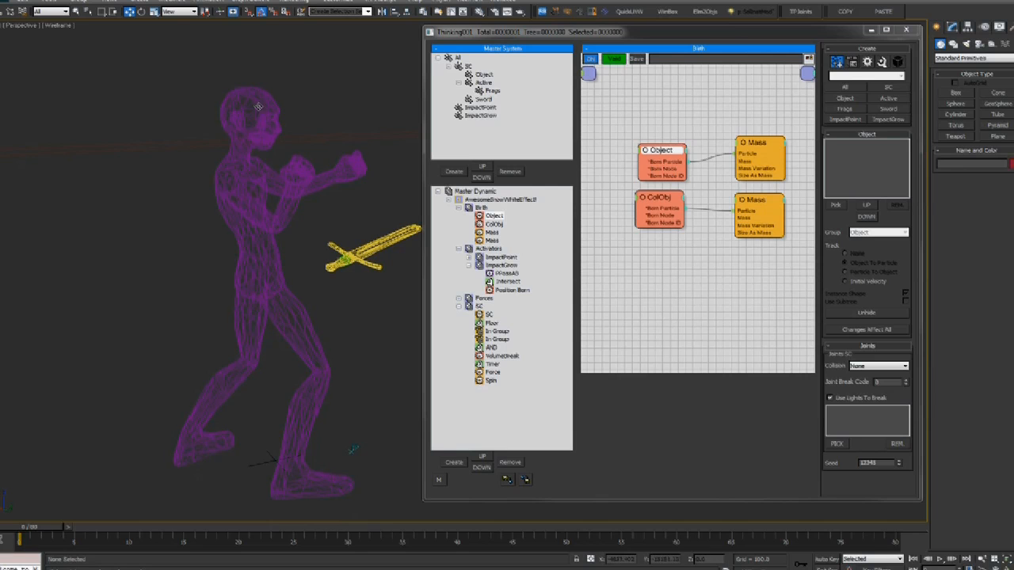
pyautogui.click(258, 106)
# Pick Dude as the Object birth source, with Instance Shape on and the original hidden
pyautogui.click(841, 208)
pyautogui.click(281, 95)
pyautogui.click(840, 144)
pyautogui.click(875, 232)
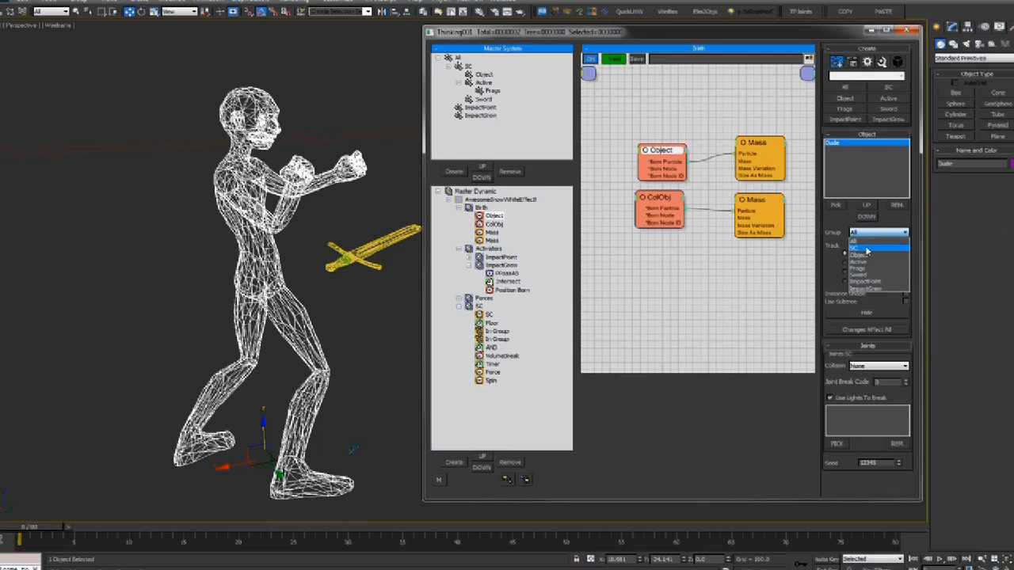
pyautogui.click(862, 261)
pyautogui.click(848, 298)
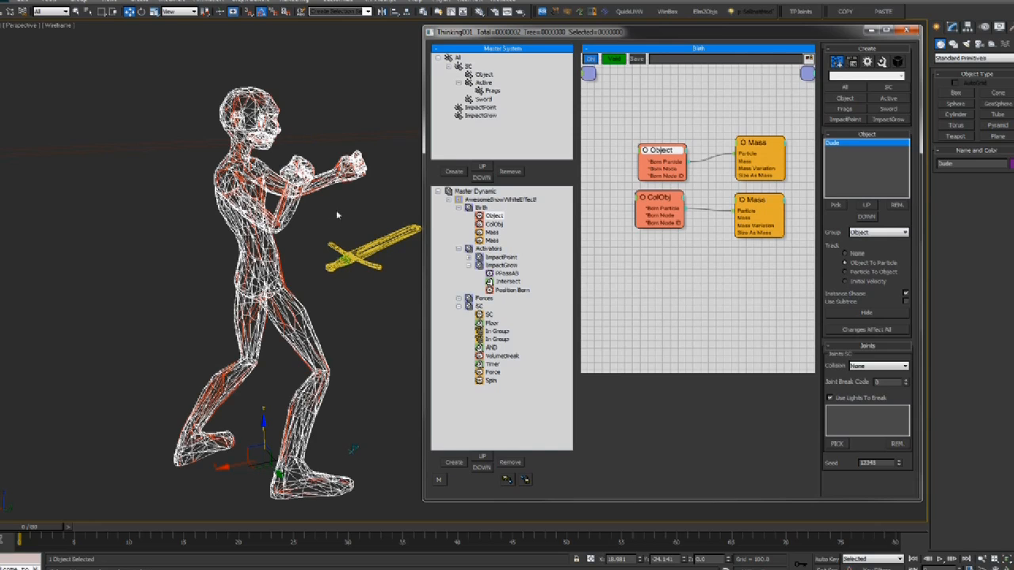
pyautogui.click(866, 314)
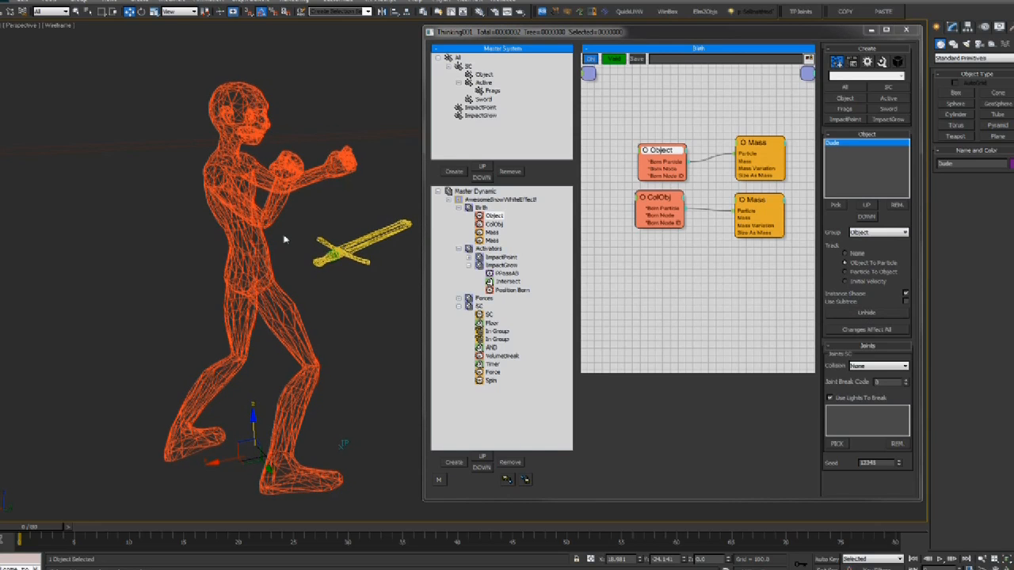
# Scrub the sword swing toward the character's hip, view from higher up, then rewind
pyautogui.keyDown('alt'); pyautogui.moveTo(272, 233); pyautogui.dragTo(291, 206, button='middle'); pyautogui.keyUp('alt')
pyautogui.press('/')
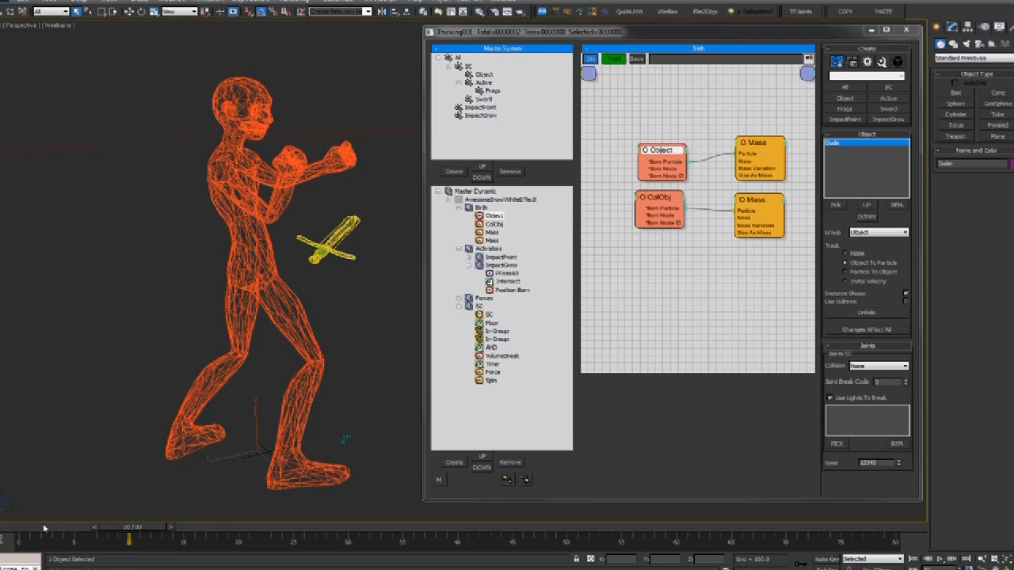
pyautogui.moveTo(132, 526); pyautogui.dragTo(6, 529)
pyautogui.click(492, 216)
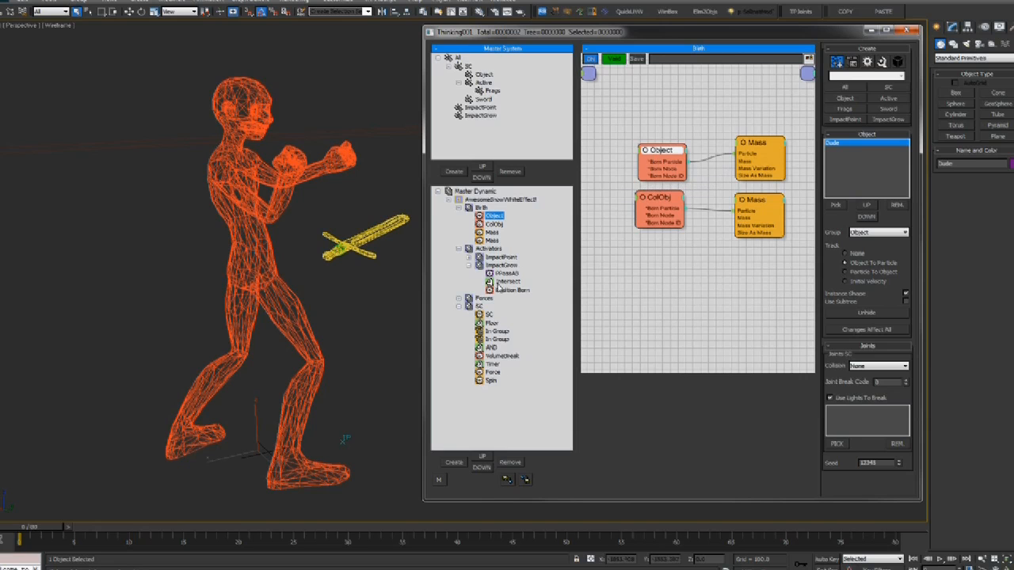
pyautogui.moveTo(26, 528); pyautogui.dragTo(203, 527)
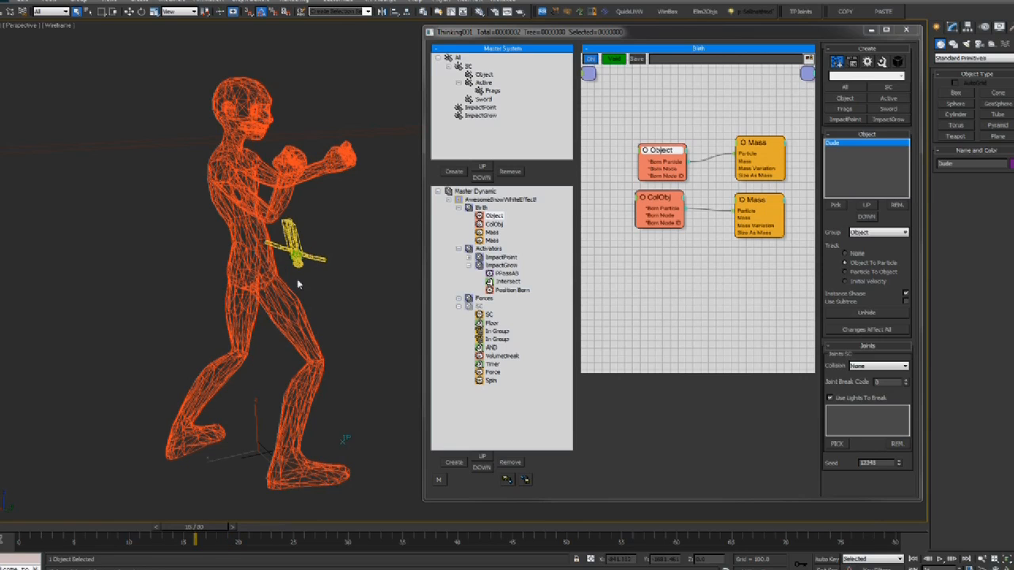
pyautogui.moveTo(297, 282); pyautogui.dragTo(256, 282, button='middle')
pyautogui.keyDown('alt'); pyautogui.moveTo(271, 234); pyautogui.dragTo(294, 138, button='middle'); pyautogui.keyUp('alt')
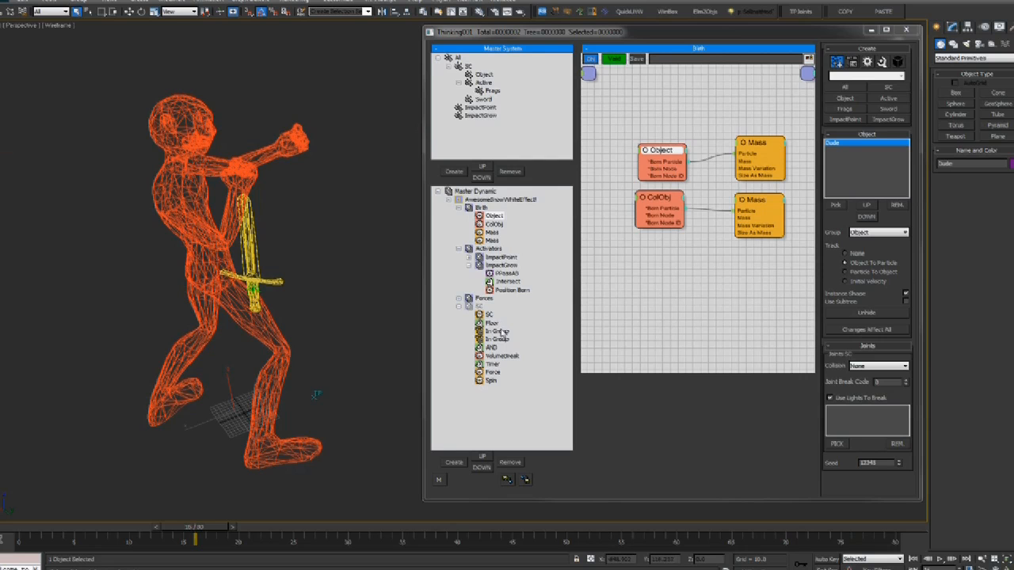
pyautogui.press('Home')
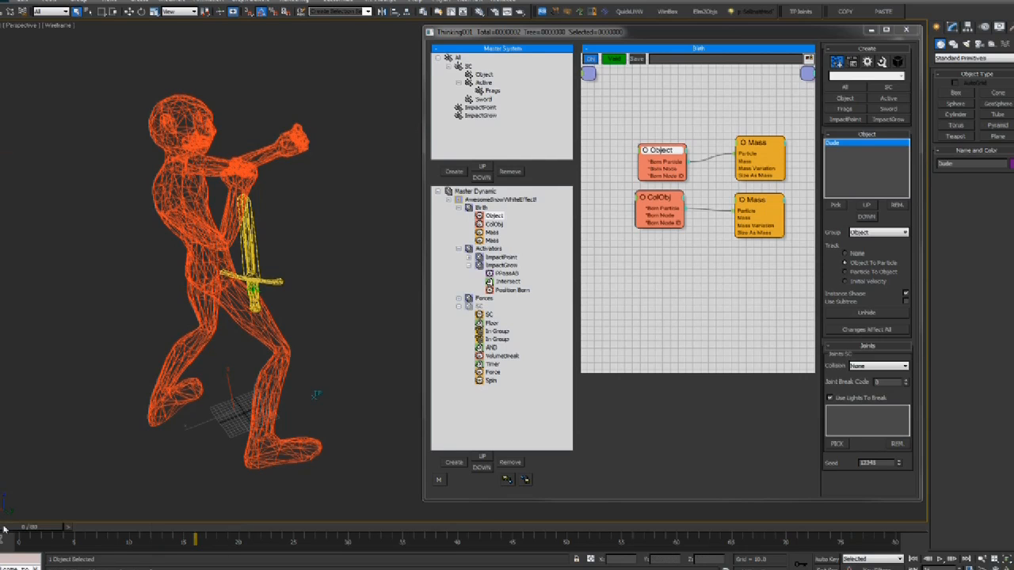
# Add a Time Interval condition to the SC graph, placed above the Floor node
pyautogui.click(483, 315)
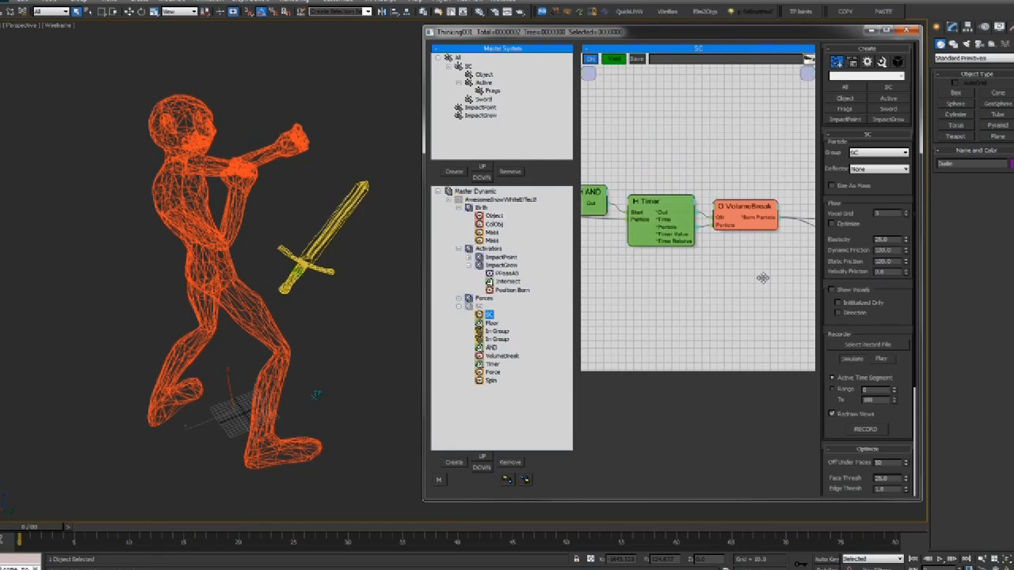
pyautogui.moveTo(734, 283)
pyautogui.mouseDown(button='middle')
pyautogui.moveTo(737, 304)
pyautogui.moveTo(719, 290)
pyautogui.mouseUp(button='middle')
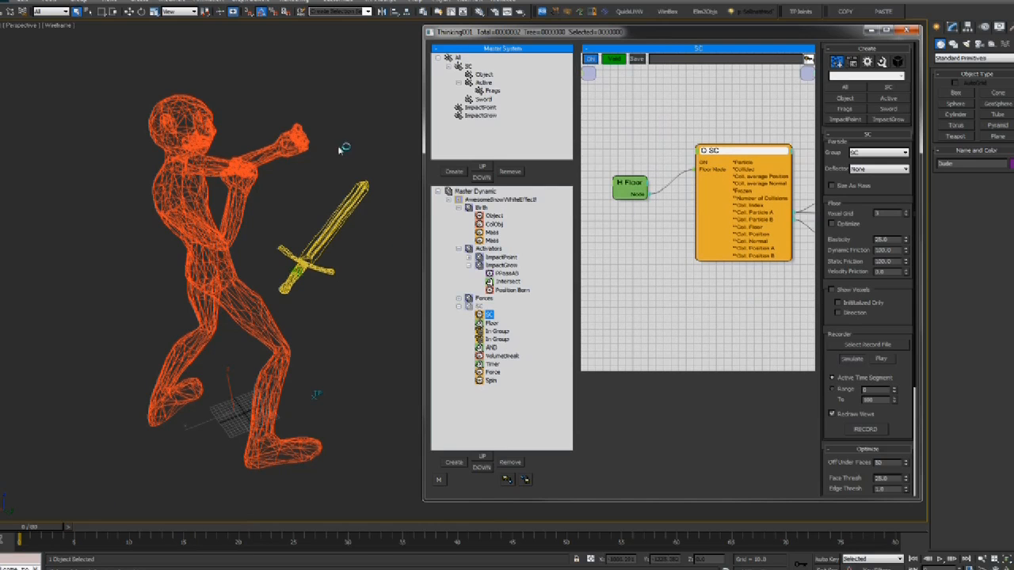
pyautogui.rightClick(616, 127)
pyautogui.moveTo(610, 142)
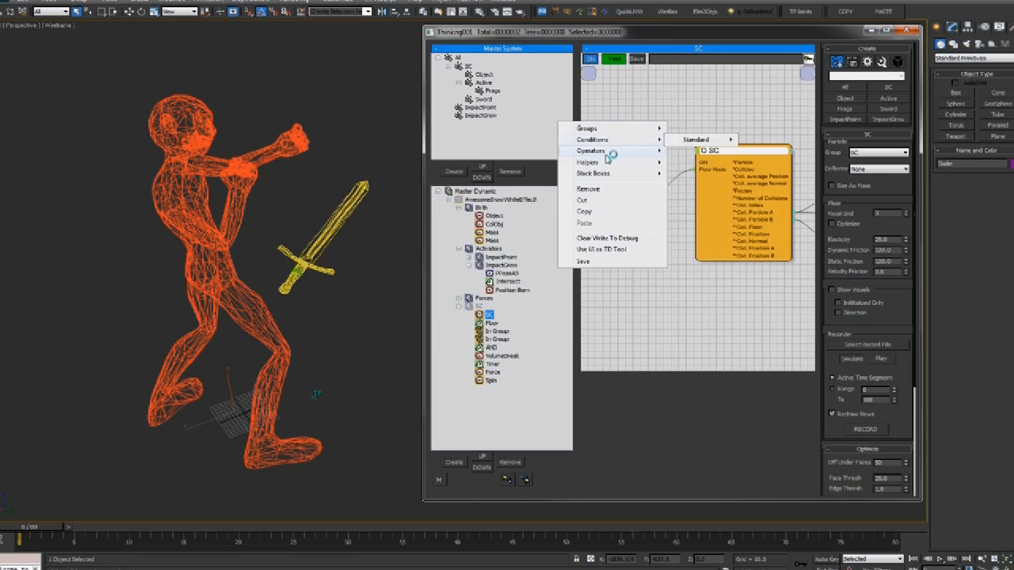
pyautogui.moveTo(689, 139)
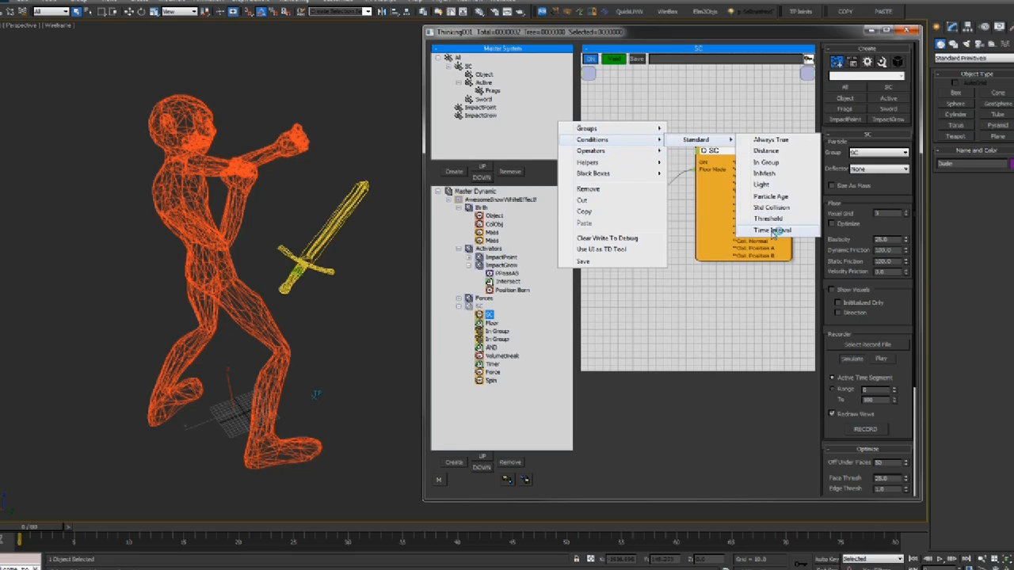
pyautogui.click(773, 231)
pyautogui.moveTo(652, 142); pyautogui.dragTo(629, 144)
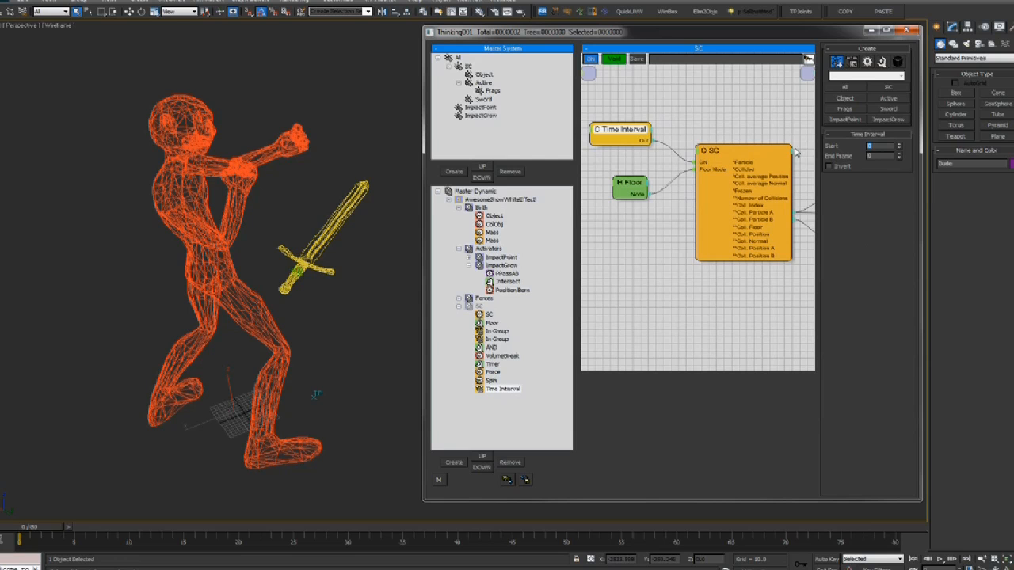
# Play the sword swing and select the Time Interval operator to set End Frame 99999
pyautogui.keyDown('alt'); pyautogui.moveTo(210, 162); pyautogui.dragTo(269, 171, button='middle'); pyautogui.keyUp('alt')
pyautogui.press('/')
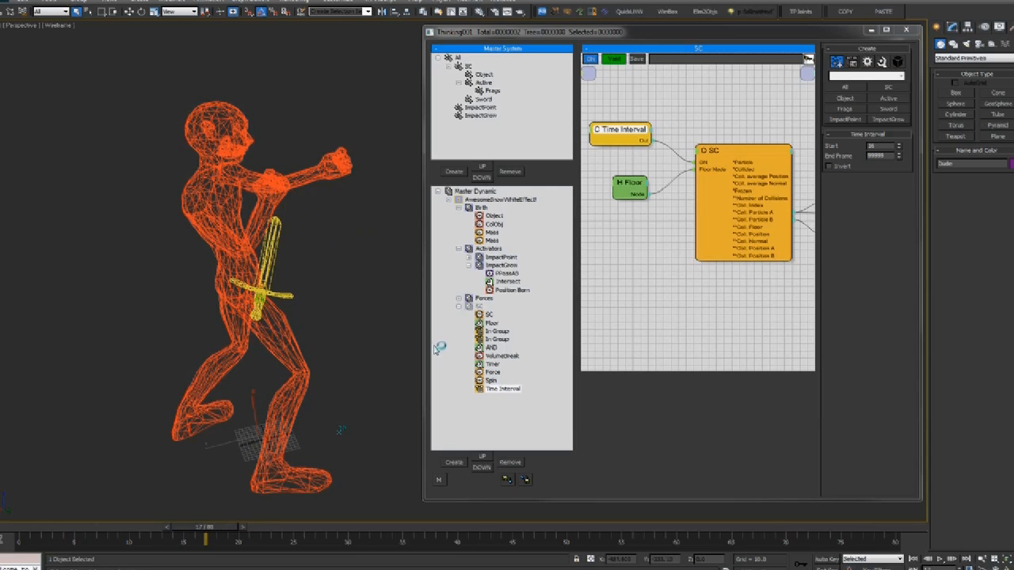
pyautogui.click(479, 308)
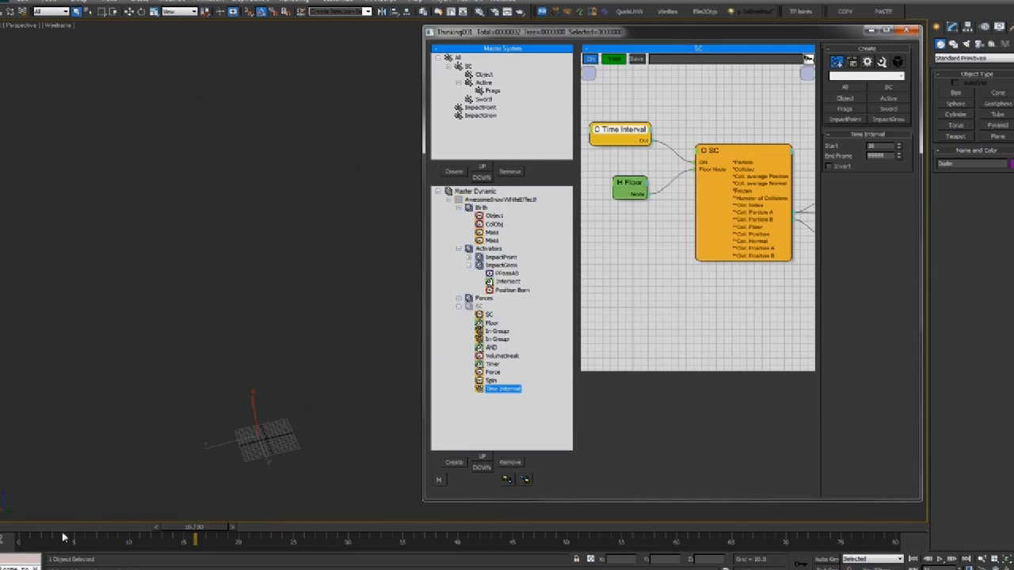
# Rewind to frame 0 and compare smooth-shaded and wireframe views of the figure
pyautogui.click(15, 533)
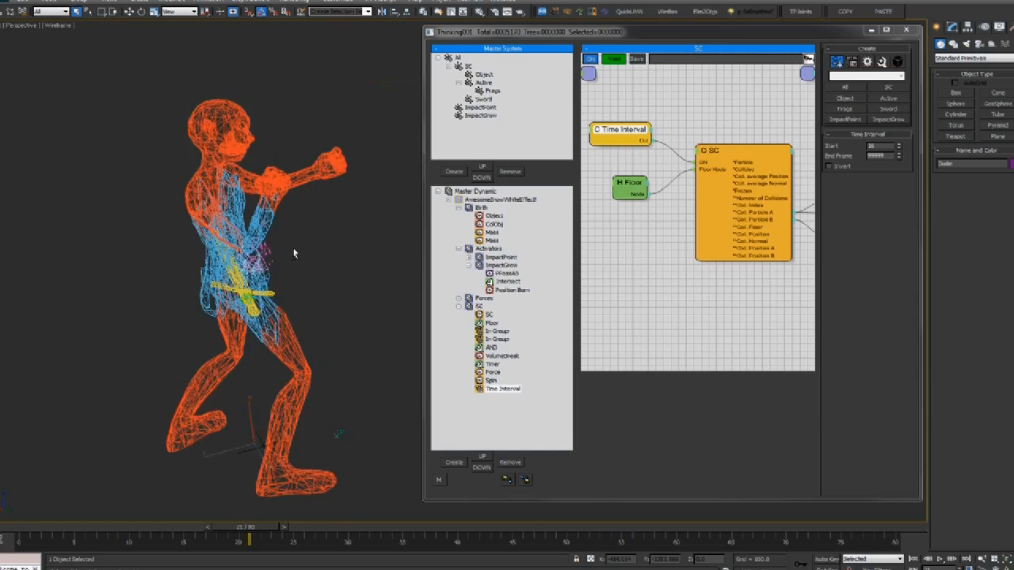
pyautogui.press('F3')
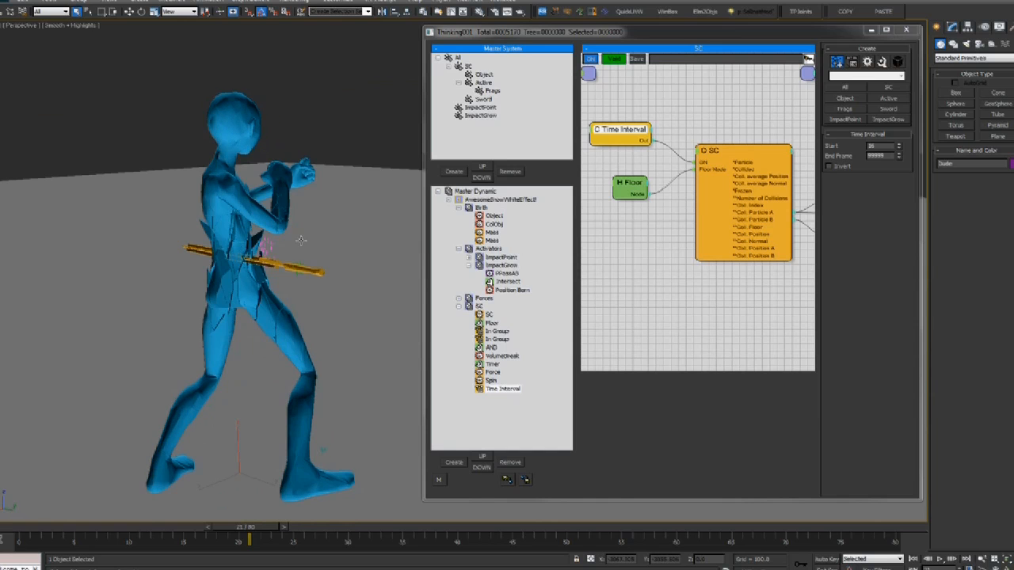
pyautogui.click(19, 527)
pyautogui.keyDown('alt'); pyautogui.moveTo(257, 247); pyautogui.dragTo(276, 271, button='middle'); pyautogui.keyUp('alt')
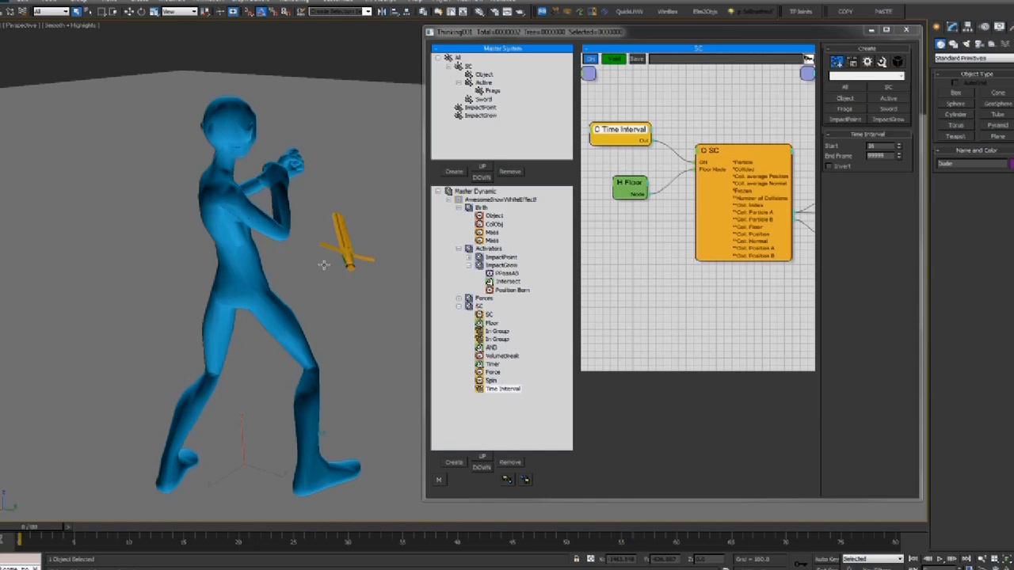
pyautogui.press('F3')
pyautogui.keyDown('alt'); pyautogui.moveTo(347, 255); pyautogui.dragTo(328, 228, button='middle'); pyautogui.keyUp('alt')
# Raise the sword upward with the Move tool
pyautogui.press('w')
pyautogui.moveTo(347, 231); pyautogui.dragTo(347, 119)
pyautogui.moveTo(345, 252)
pyautogui.keyDown('alt'); pyautogui.mouseDown(button='middle')
pyautogui.moveTo(316, 244)
pyautogui.moveTo(340, 274)
pyautogui.moveTo(245, 240)
pyautogui.moveTo(332, 265)
pyautogui.mouseUp(button='middle'); pyautogui.keyUp('alt')
# Play the strike in shaded view, stepping forward frame by frame around the sword
pyautogui.press('/')
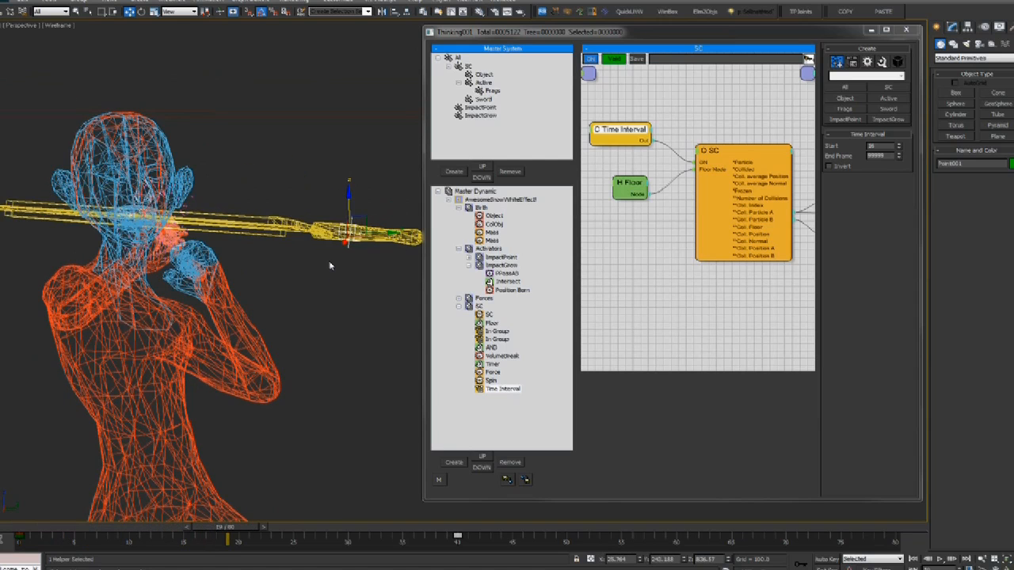
pyautogui.press('F3')
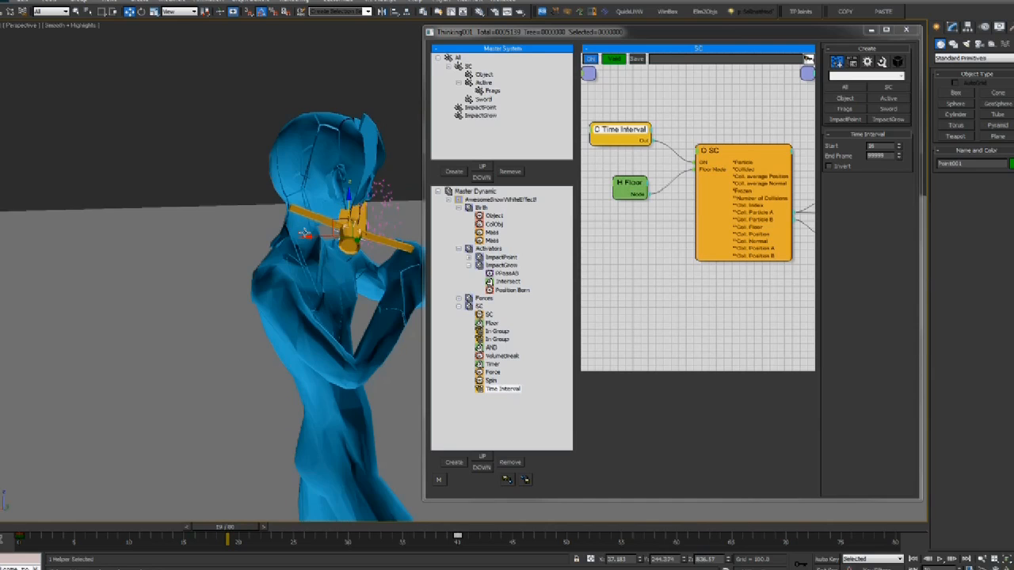
pyautogui.moveTo(279, 237); pyautogui.dragTo(256, 220, button='middle')
pyautogui.press('.')
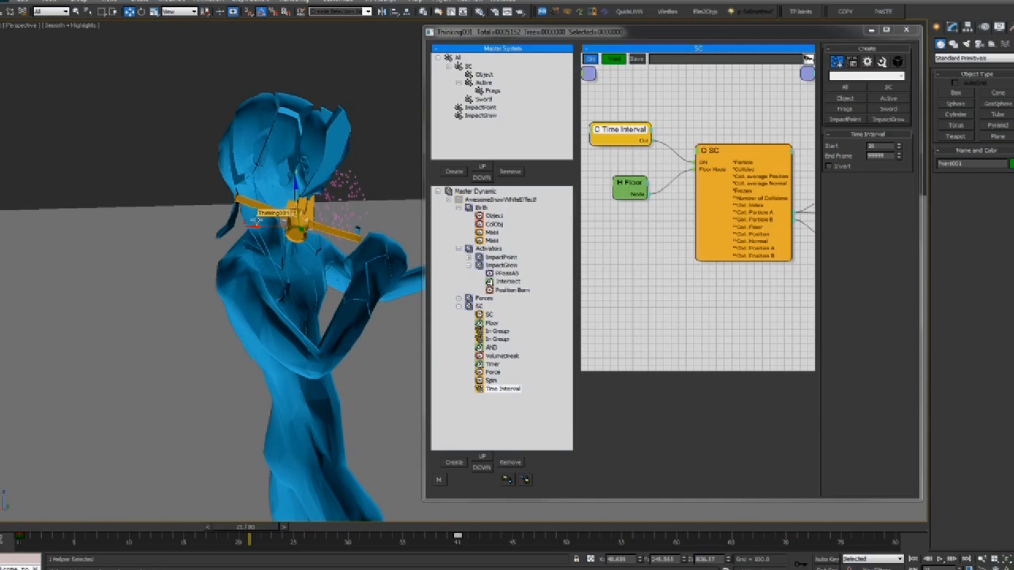
pyautogui.press('.')
pyautogui.press('.')
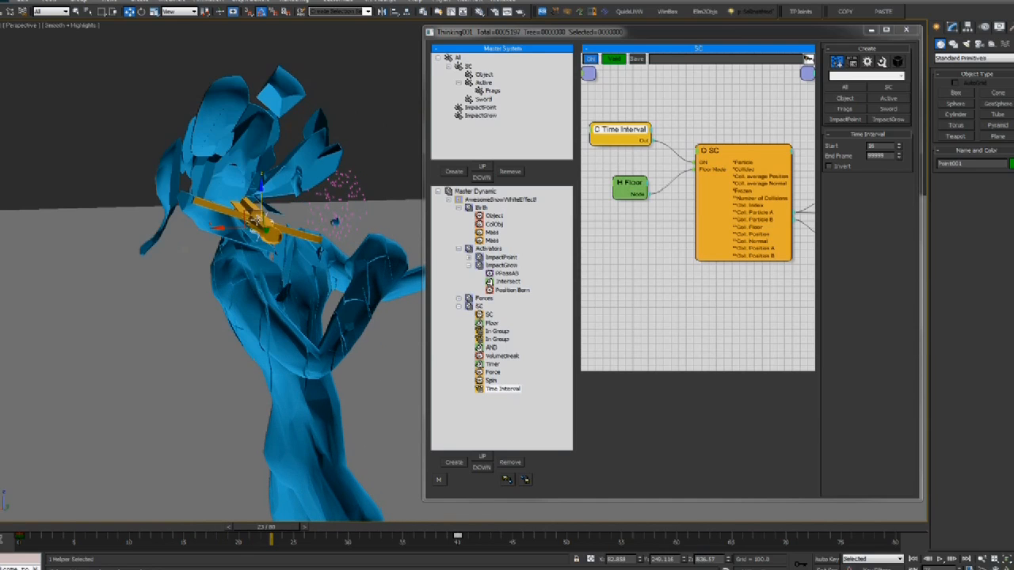
pyautogui.keyDown('alt'); pyautogui.moveTo(244, 315); pyautogui.dragTo(328, 304, button='middle'); pyautogui.keyUp('alt')
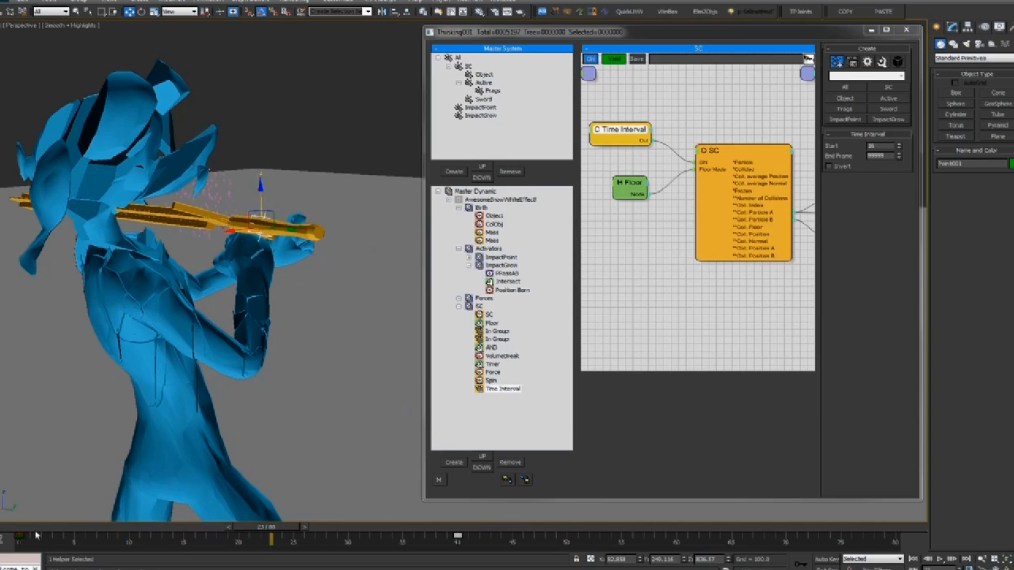
# Rewind, select the VolumeBreak operator, and replay to watch the shards fly
pyautogui.click(17, 535)
pyautogui.keyDown('alt'); pyautogui.moveTo(145, 353); pyautogui.dragTo(178, 347, button='middle'); pyautogui.keyUp('alt')
pyautogui.click(503, 356)
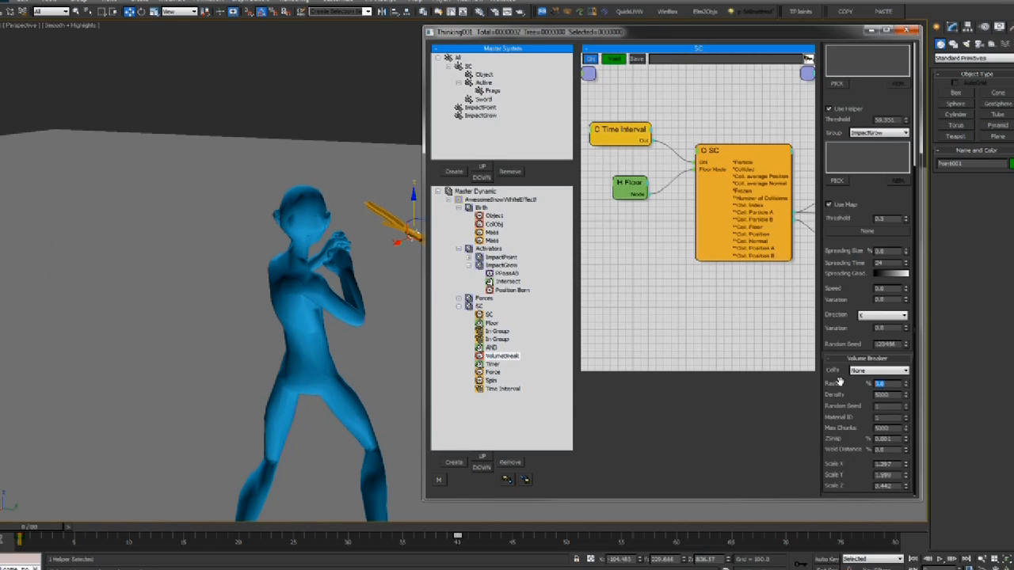
pyautogui.keyDown('alt'); pyautogui.moveTo(195, 189); pyautogui.dragTo(246, 147, button='middle'); pyautogui.keyUp('alt')
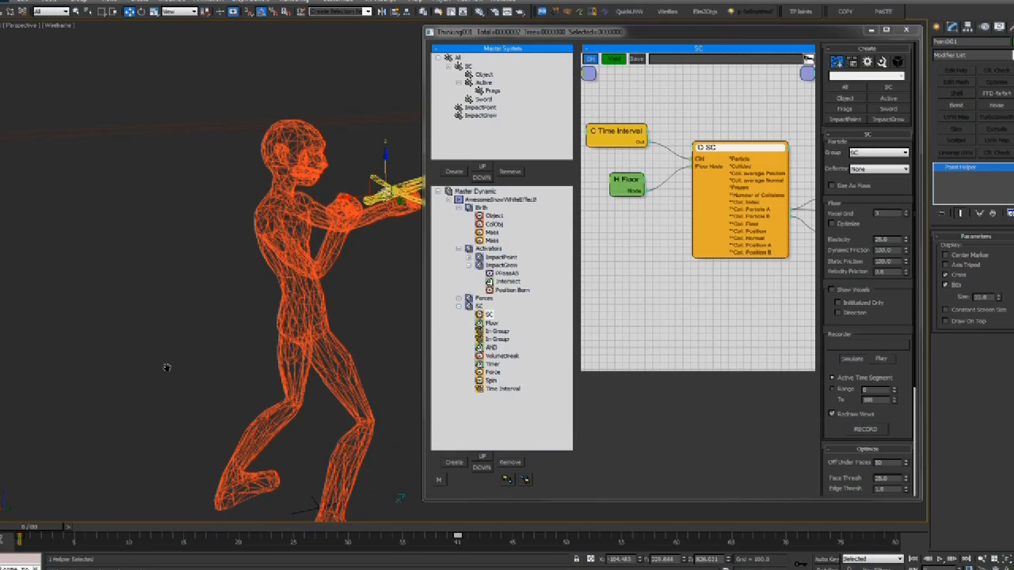
pyautogui.press('F3')
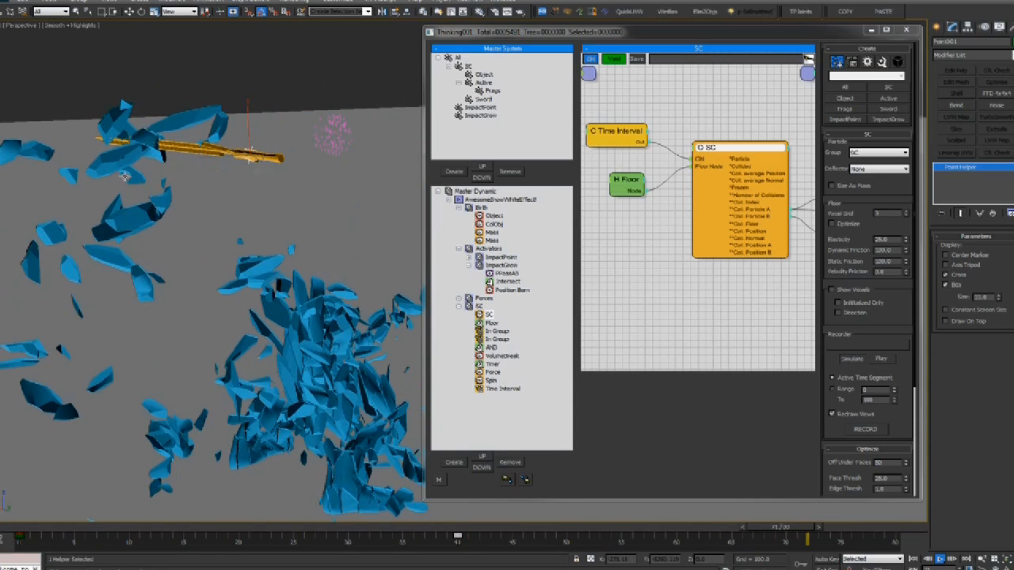
pyautogui.keyDown('alt'); pyautogui.moveTo(176, 217); pyautogui.dragTo(206, 202, button='middle'); pyautogui.keyUp('alt')
pyautogui.scroll(2, 250, 284)
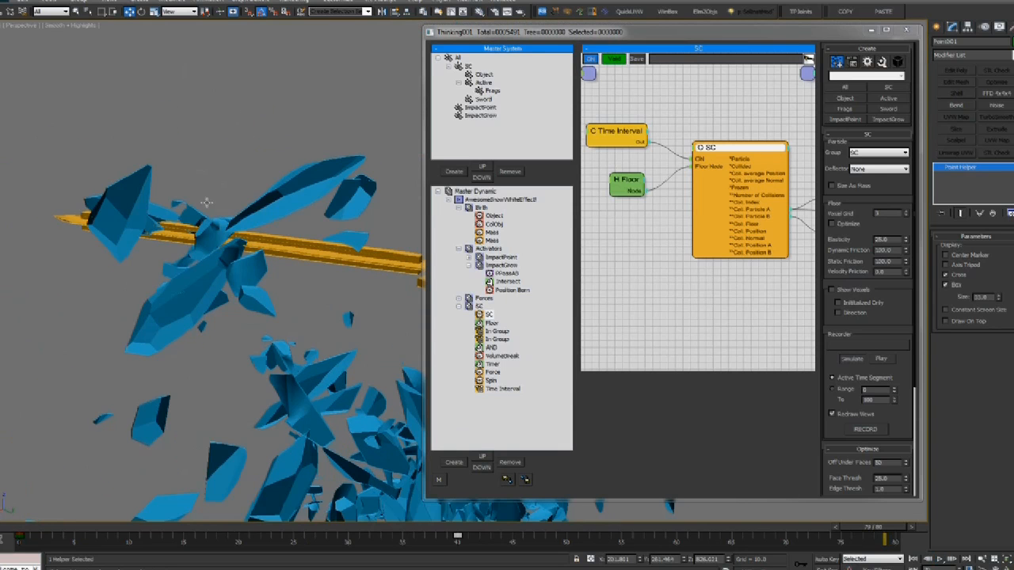
# Select the Sword group and frame the scattered shards in the view
pyautogui.click(484, 100)
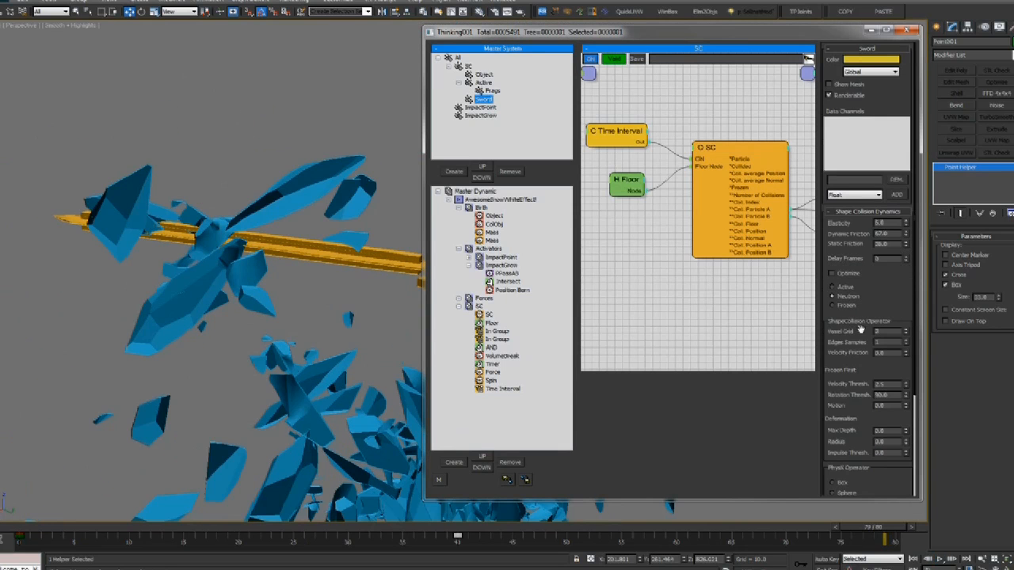
pyautogui.keyDown('alt'); pyautogui.moveTo(80, 205); pyautogui.dragTo(68, 143, button='middle'); pyautogui.keyUp('alt')
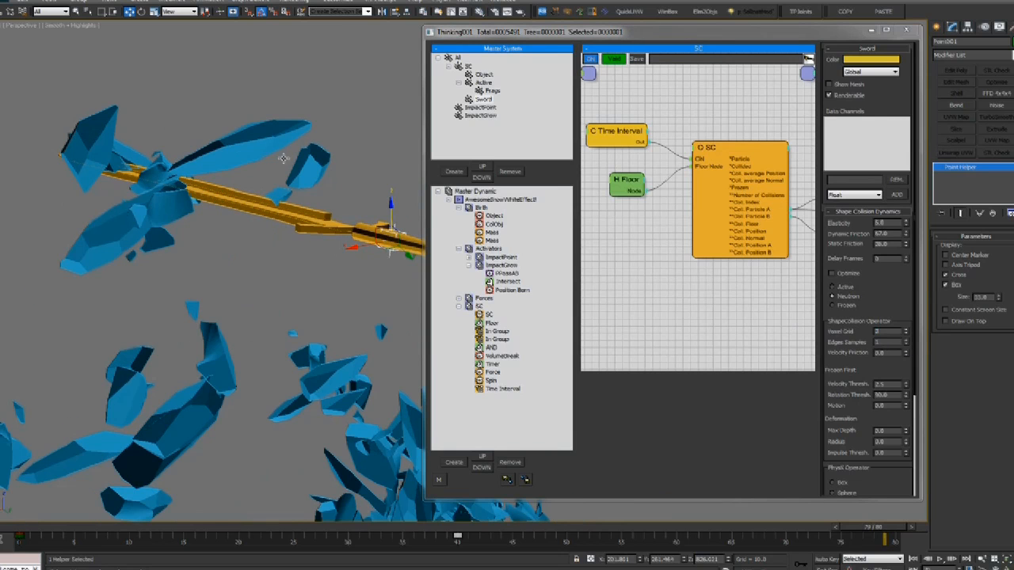
pyautogui.scroll(-3, 166, 205)
pyautogui.moveTo(166, 204); pyautogui.dragTo(40, 87, button='middle')
pyautogui.scroll(-4, 40, 87)
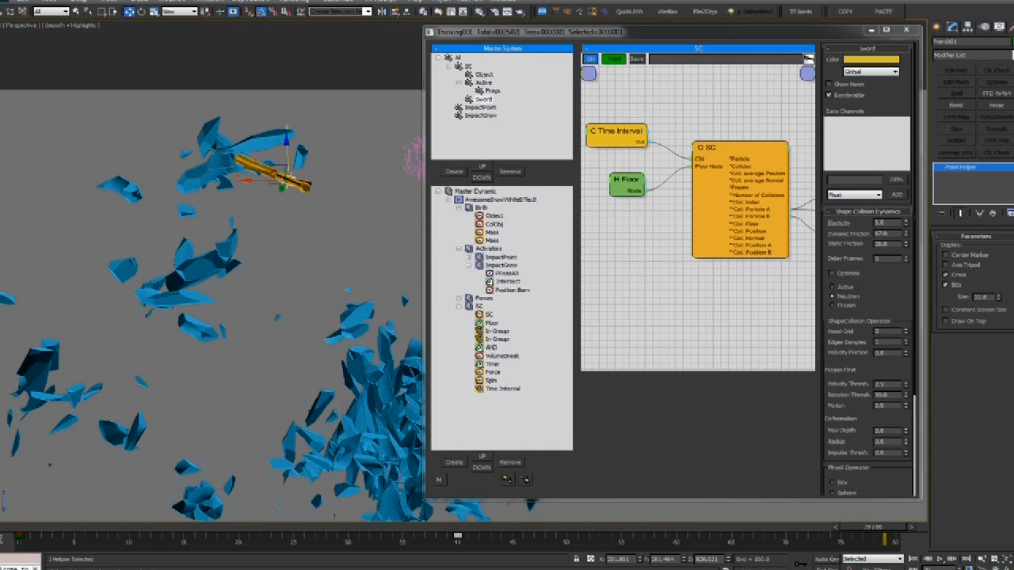
pyautogui.moveTo(373, 228); pyautogui.dragTo(271, 196, button='middle')
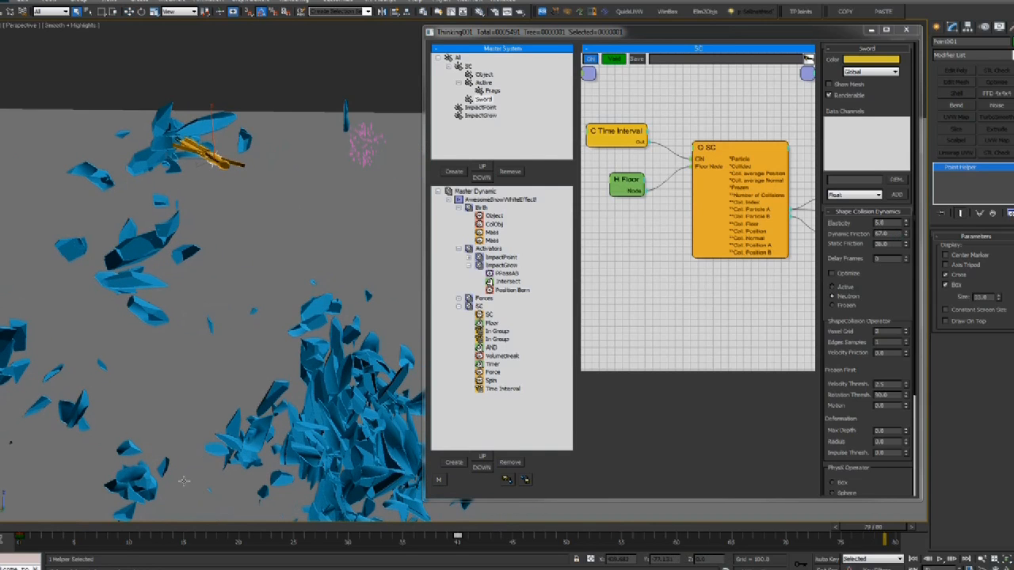
# Scrub back through the shatter, briefly showing mesh edges on the shaded figure
pyautogui.moveTo(159, 527); pyautogui.dragTo(543, 531)
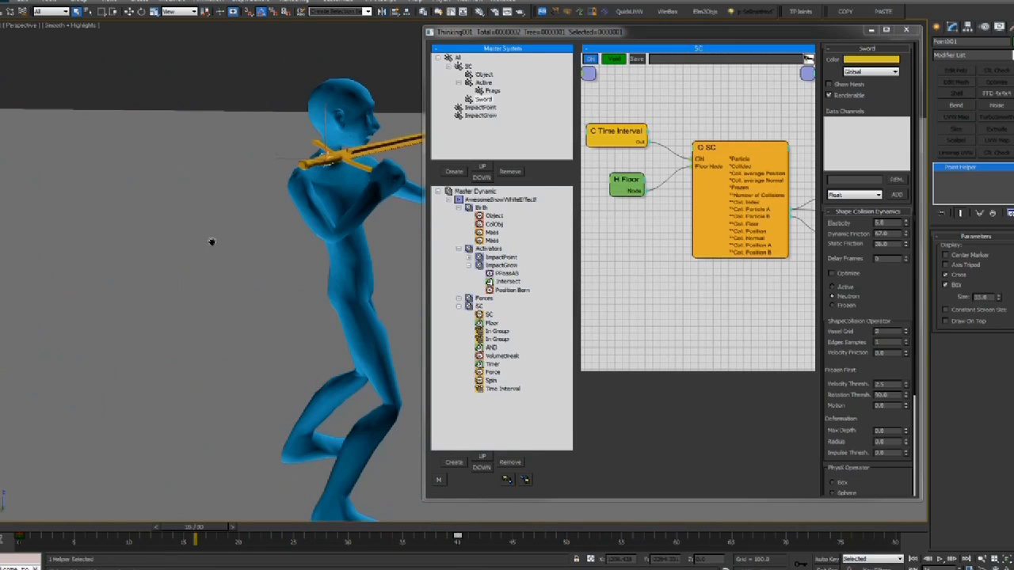
pyautogui.press('F4')
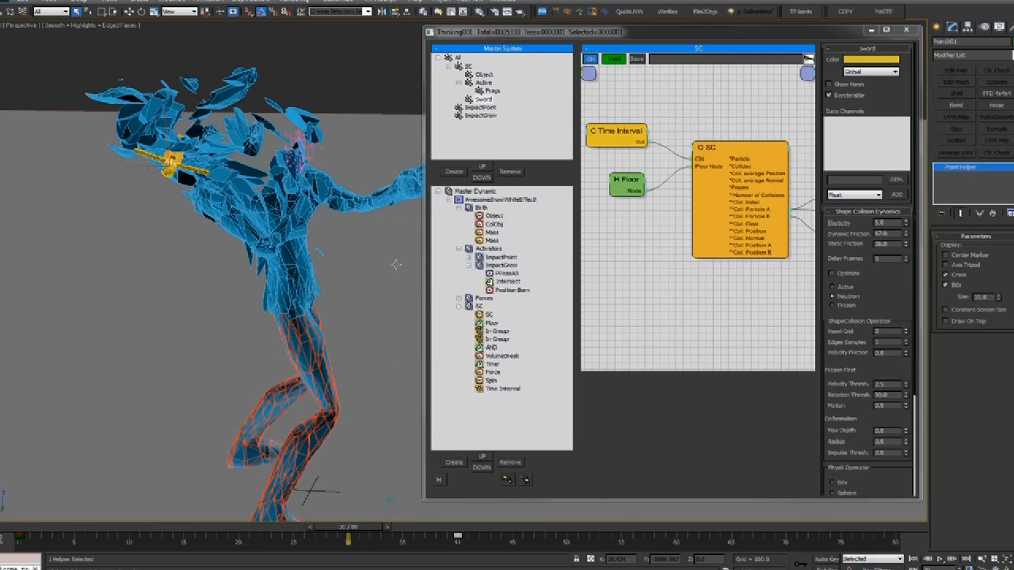
pyautogui.moveTo(232, 238); pyautogui.dragTo(221, 231, button='middle')
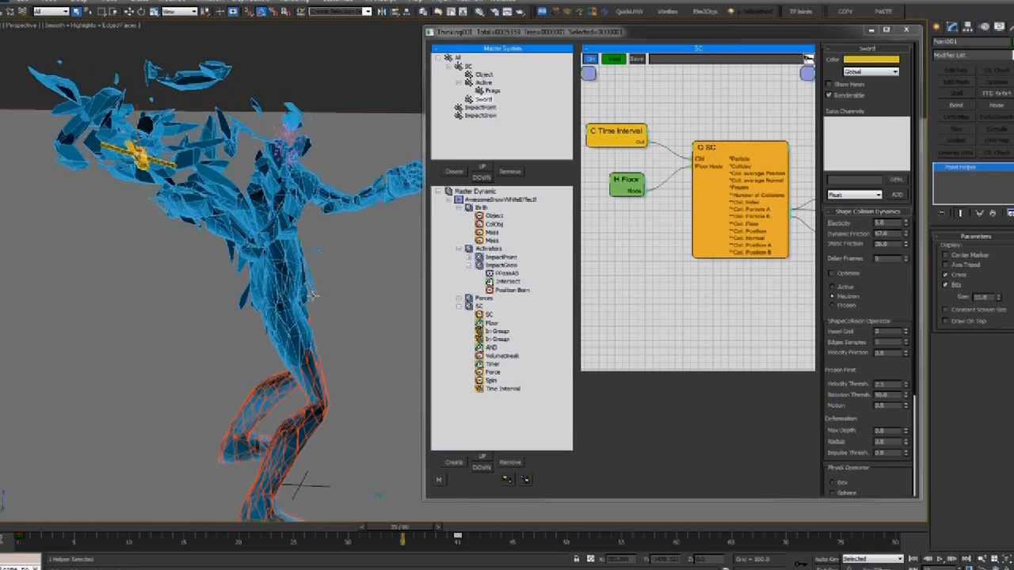
pyautogui.press('F4')
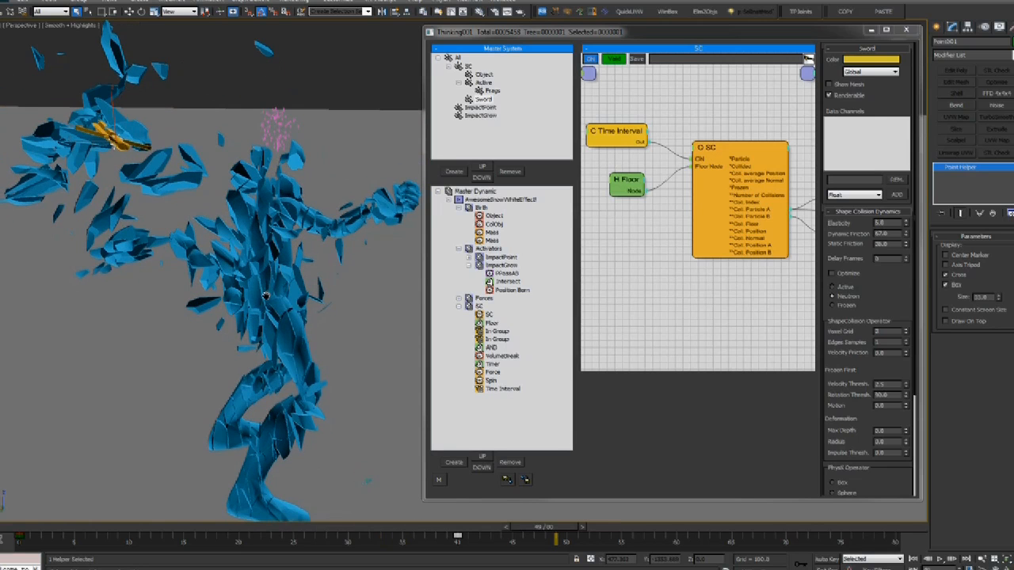
# Select the VolumeBreak operator and scrub from the start to about frame 34
pyautogui.click(502, 355)
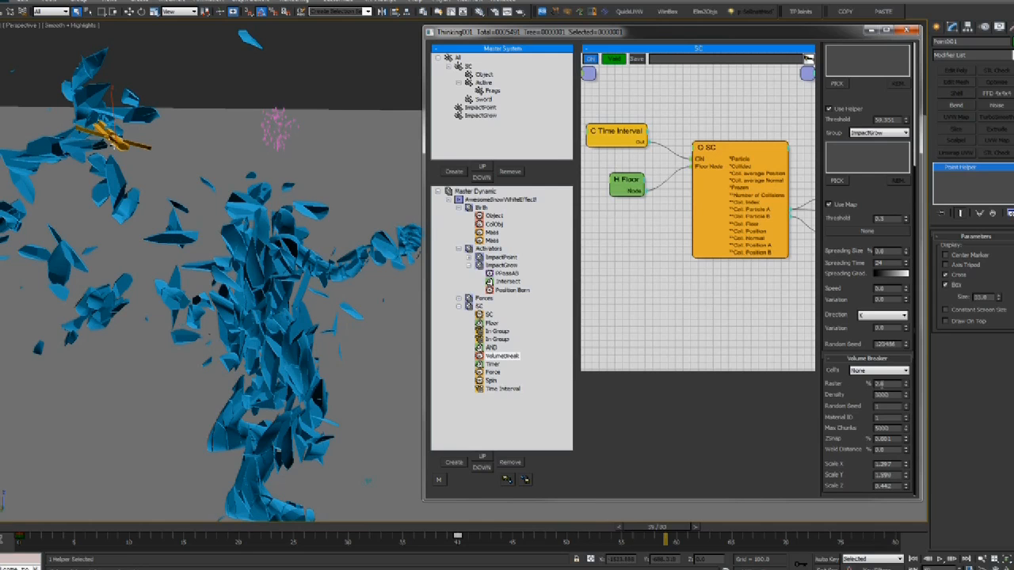
pyautogui.moveTo(835, 393); pyautogui.dragTo(848, 396)
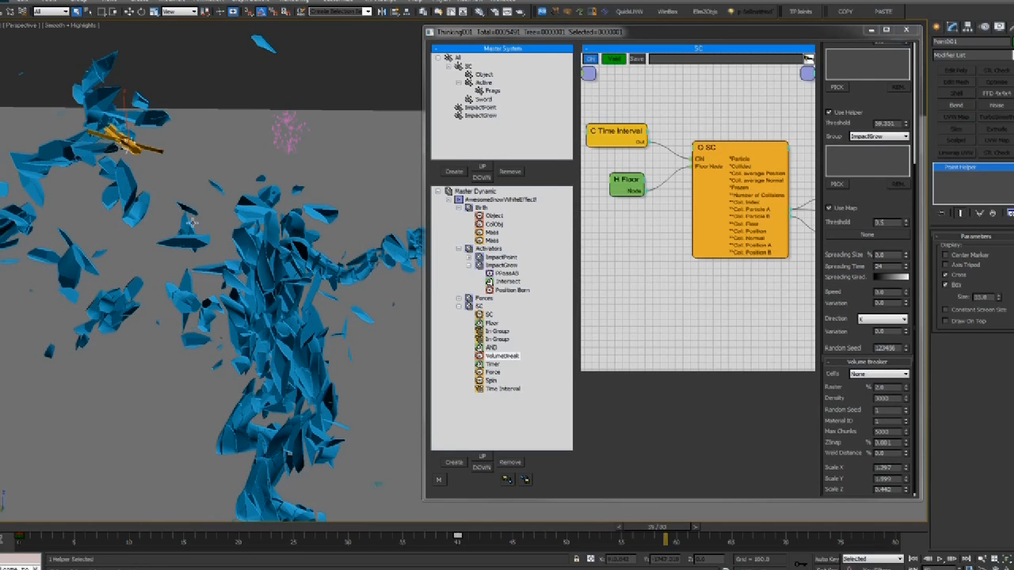
pyautogui.moveTo(48, 529); pyautogui.dragTo(400, 529)
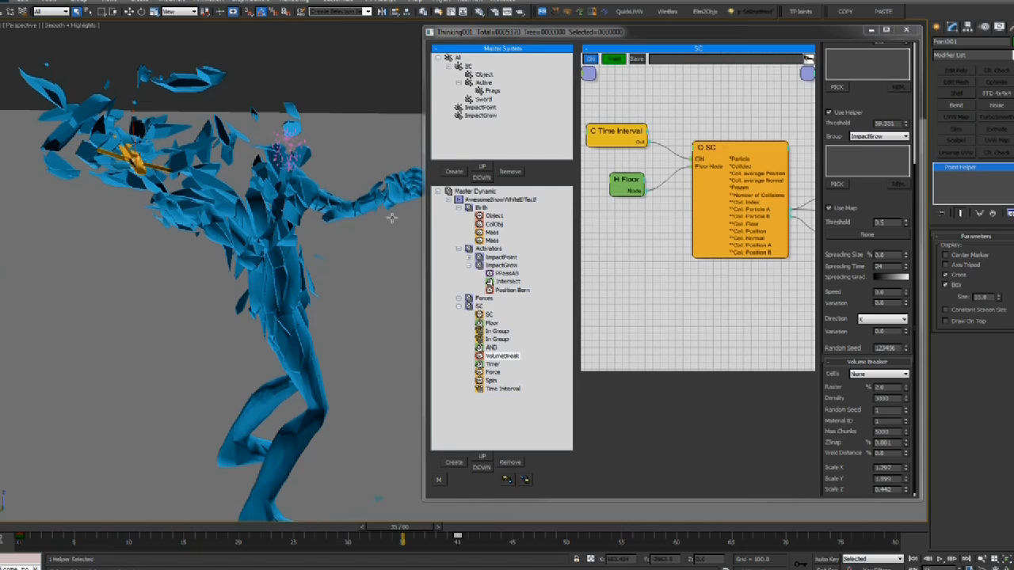
# Inspect the Birth event's Object node and scrub back to frame 19
pyautogui.click(493, 215)
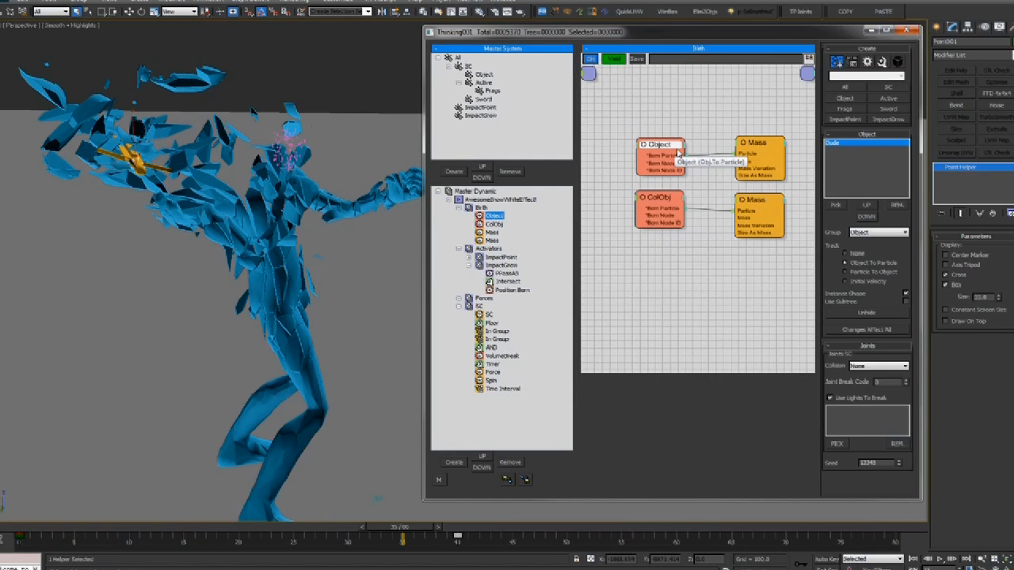
pyautogui.click(682, 144)
pyautogui.moveTo(661, 144); pyautogui.dragTo(667, 142)
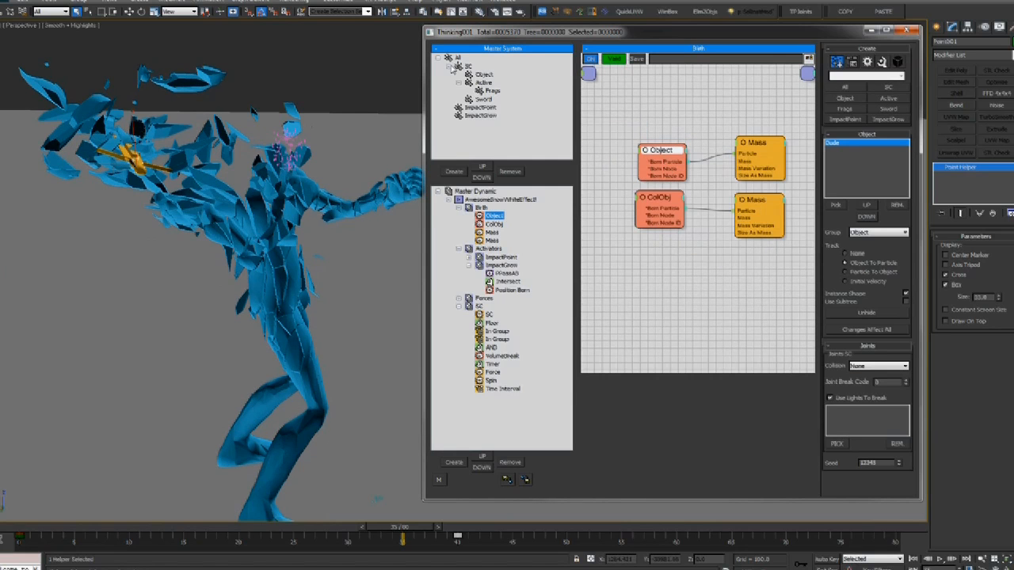
pyautogui.moveTo(275, 173); pyautogui.dragTo(282, 179, button='middle')
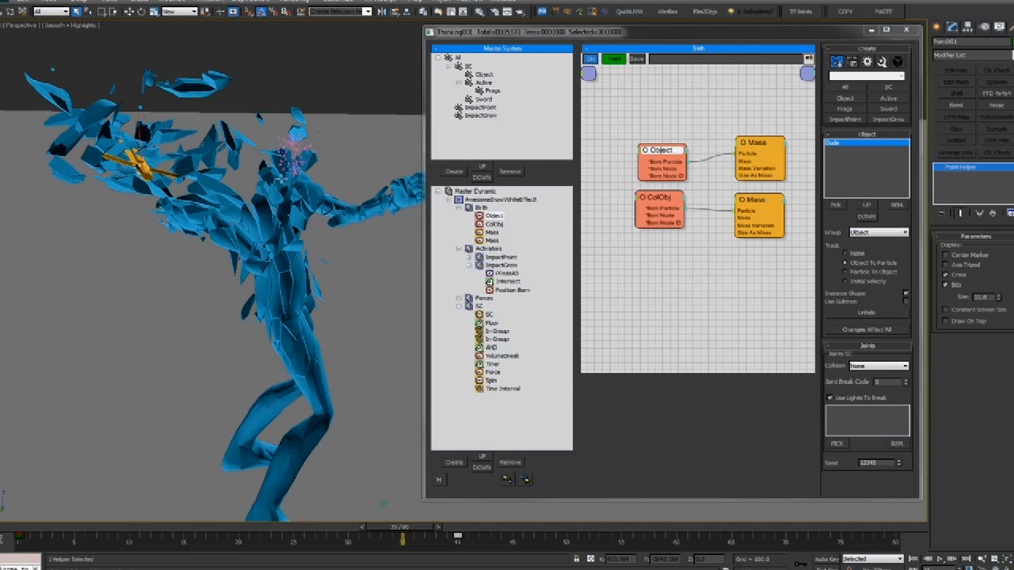
pyautogui.moveTo(57, 531); pyautogui.dragTo(230, 529)
# Select the Frags group, play the shattering, then rewind to frame 0
pyautogui.click(493, 91)
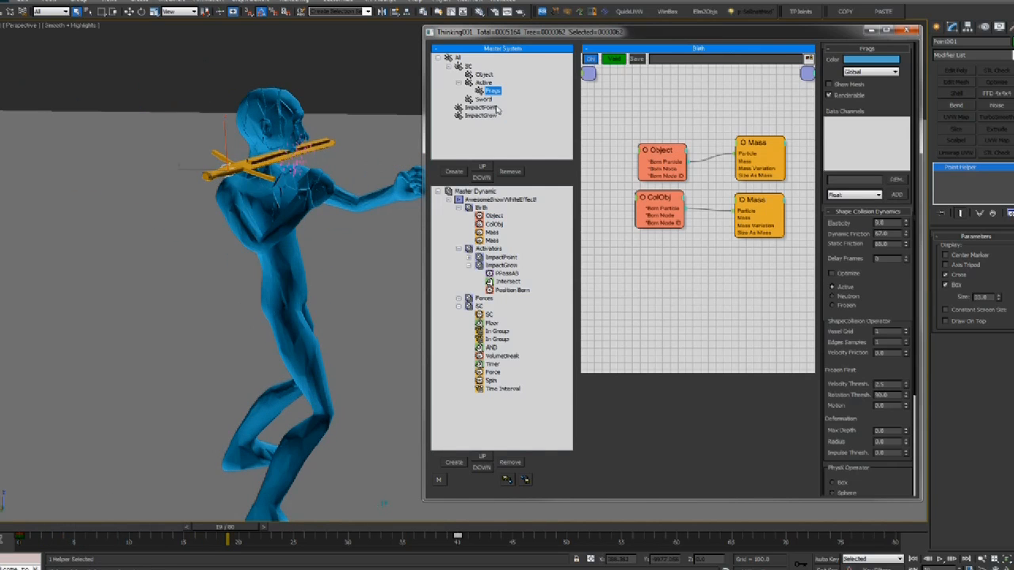
pyautogui.middleClick(232, 263)
pyautogui.press('.')
pyautogui.press('.')
pyautogui.press('.')
pyautogui.press('.')
pyautogui.press('.')
pyautogui.press('.')
pyautogui.press('.')
pyautogui.press('.')
pyautogui.press('.')
pyautogui.press('.')
pyautogui.press('.')
pyautogui.press('.')
pyautogui.press('.')
pyautogui.press('.')
pyautogui.press('.')
pyautogui.press('.')
pyautogui.press('.')
pyautogui.press('.')
pyautogui.press('.')
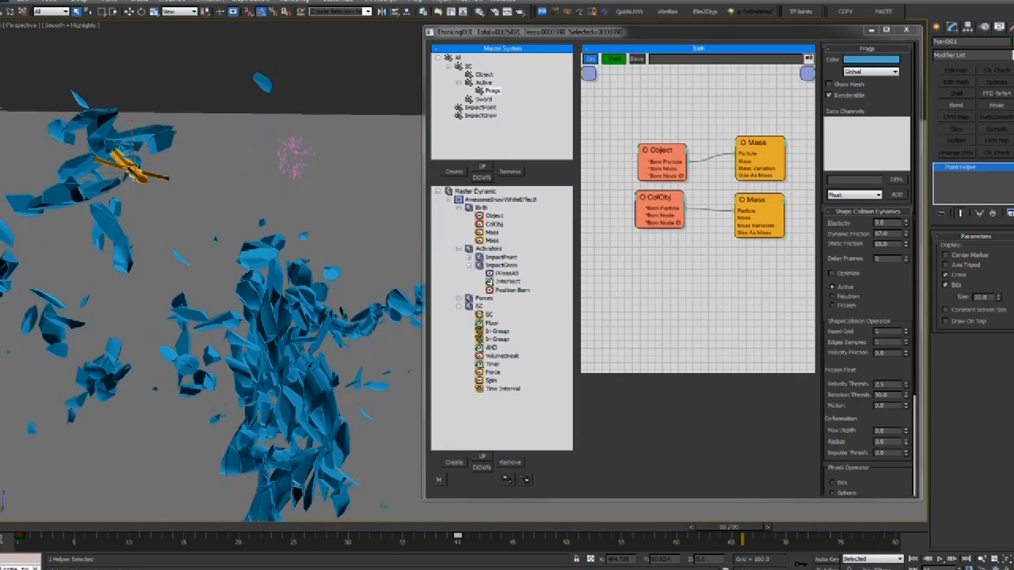
pyautogui.click(17, 528)
# Preview the shattering through the camera in shaded and wireframe, then scrub back to about frame 33
pyautogui.keyDown('alt'); pyautogui.moveTo(247, 246); pyautogui.dragTo(306, 193, button='middle'); pyautogui.keyUp('alt')
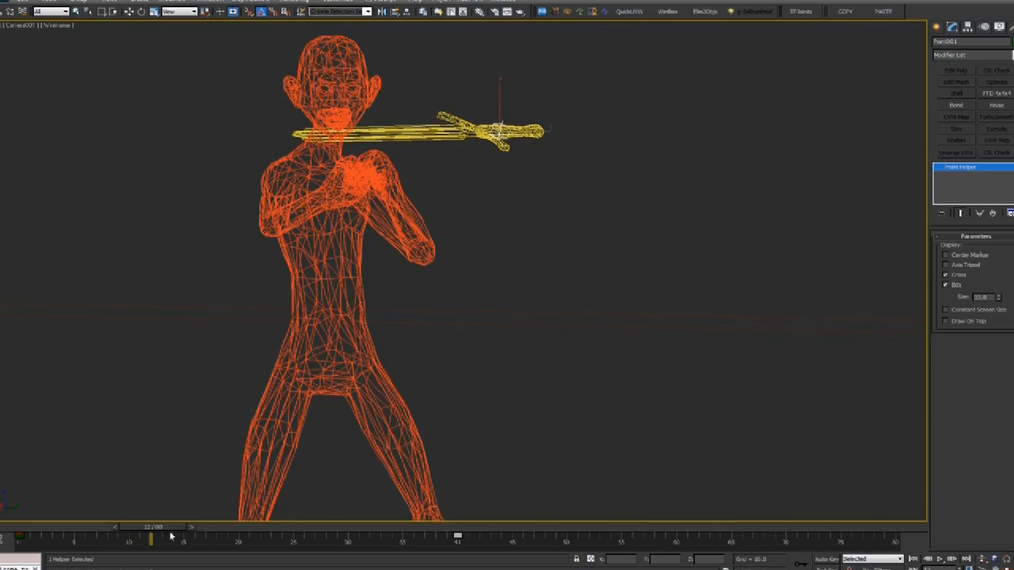
pyautogui.press('F3')
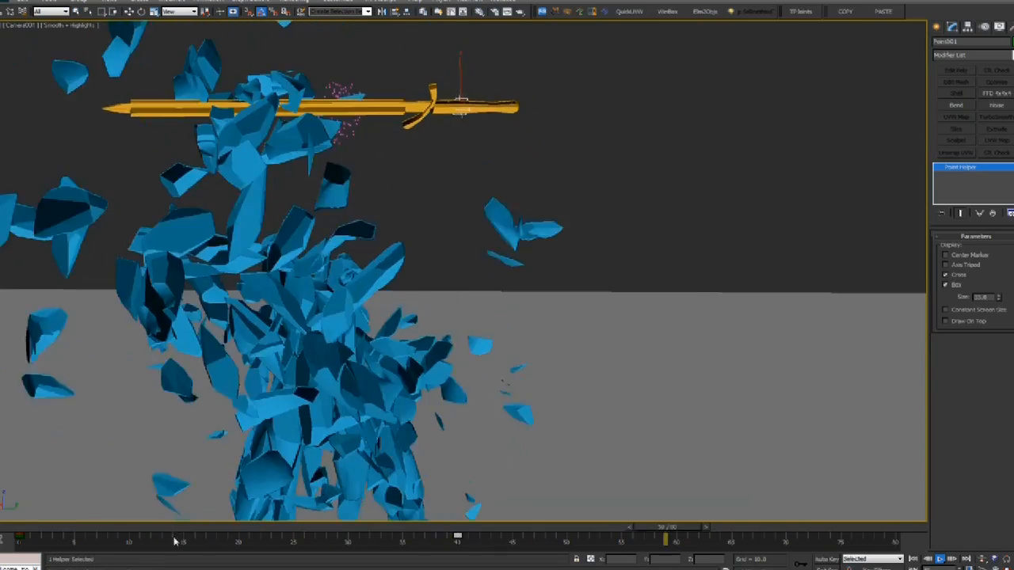
pyautogui.press('F3')
pyautogui.press('F3')
pyautogui.moveTo(158, 530)
pyautogui.mouseDown()
pyautogui.moveTo(146, 531)
pyautogui.moveTo(592, 529)
pyautogui.moveTo(33, 529)
pyautogui.mouseUp()
# Restore the multi-view layout and maximize the Perspective viewport
pyautogui.hotkey('alt', 'w')
pyautogui.rightClick(464, 382)
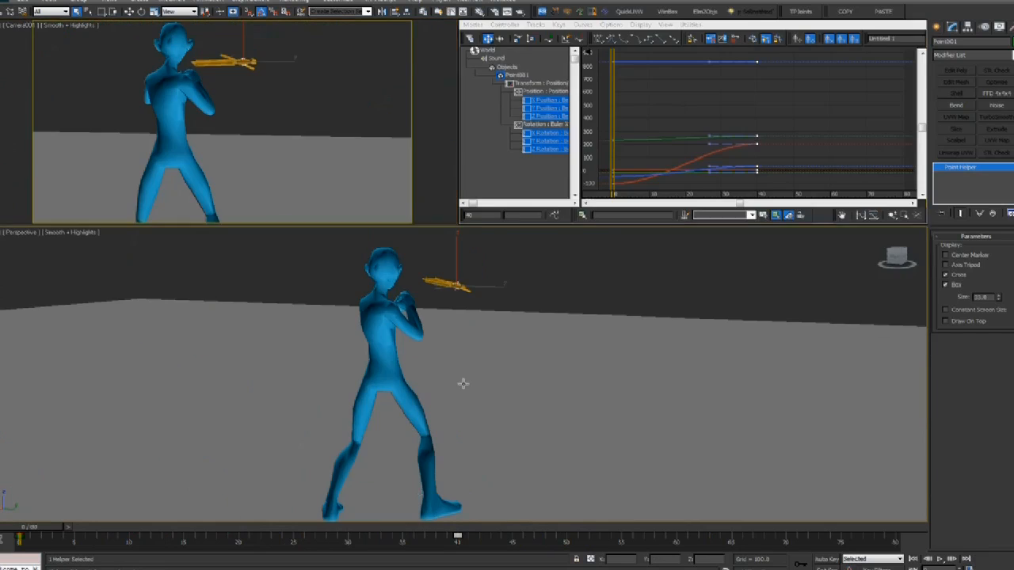
pyautogui.hotkey('alt', 'w')
pyautogui.scroll(3, 400, 433)
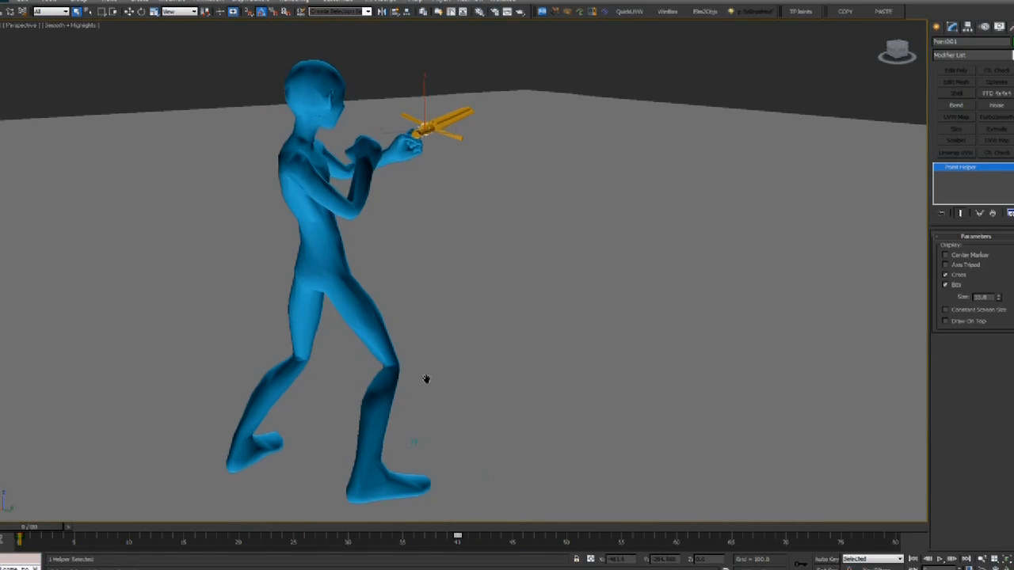